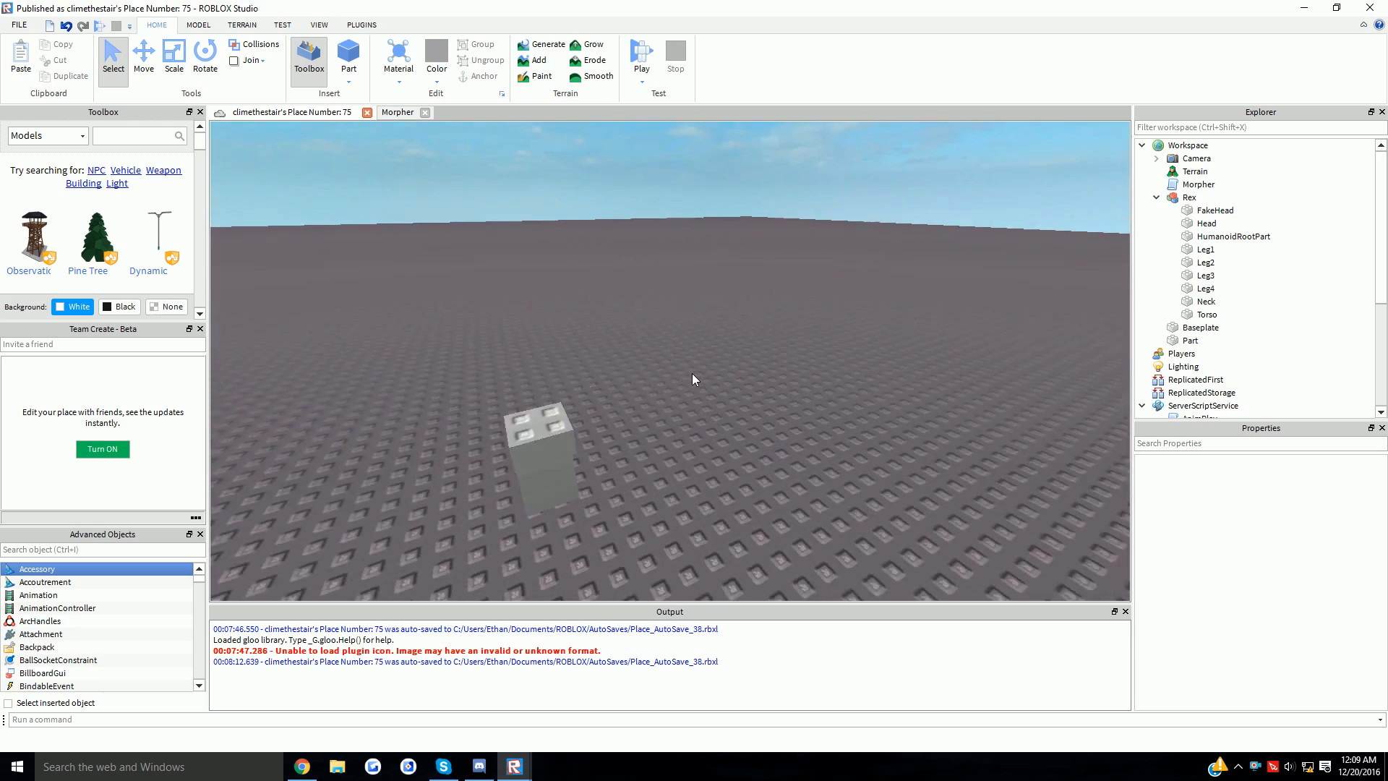
- Fly the camera around the Rex model to view it from several angles
key("d")
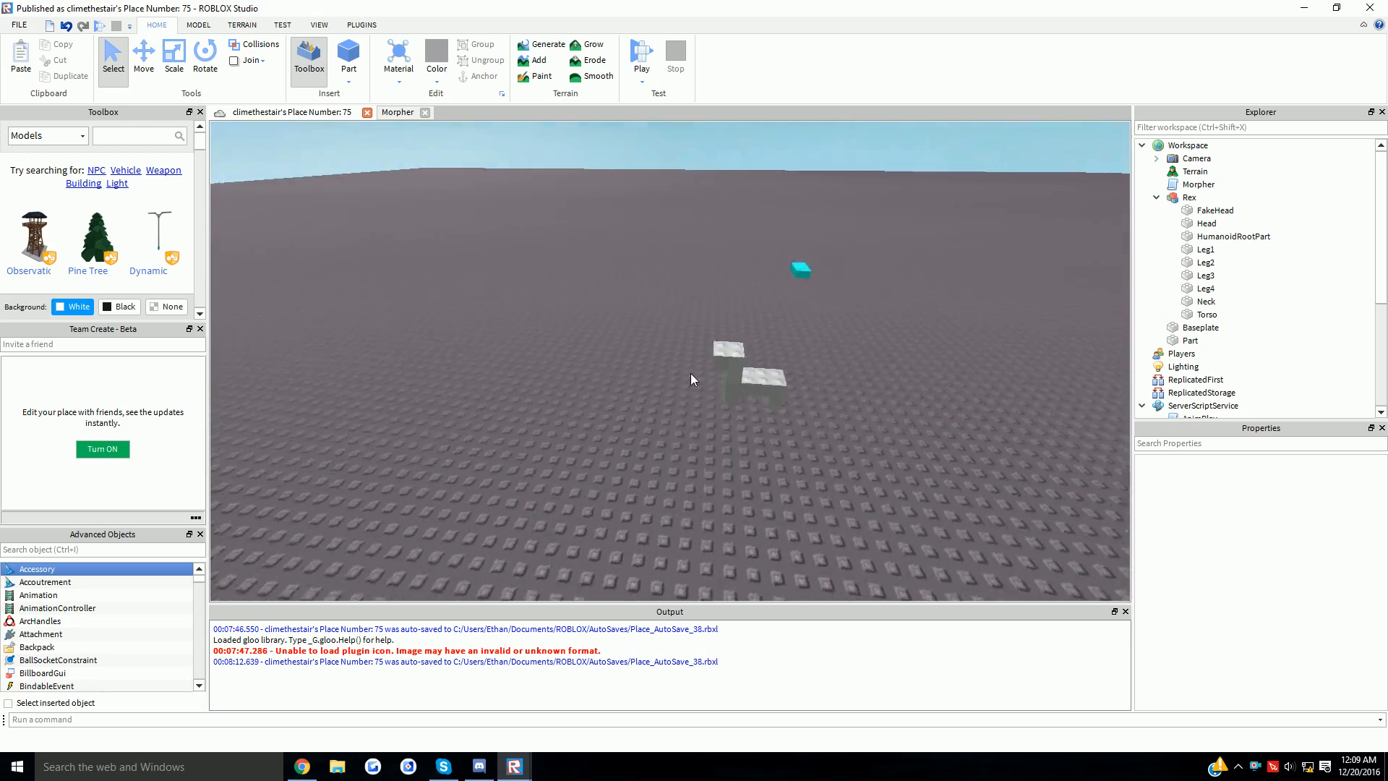
key("a")
key("w")
key("s")
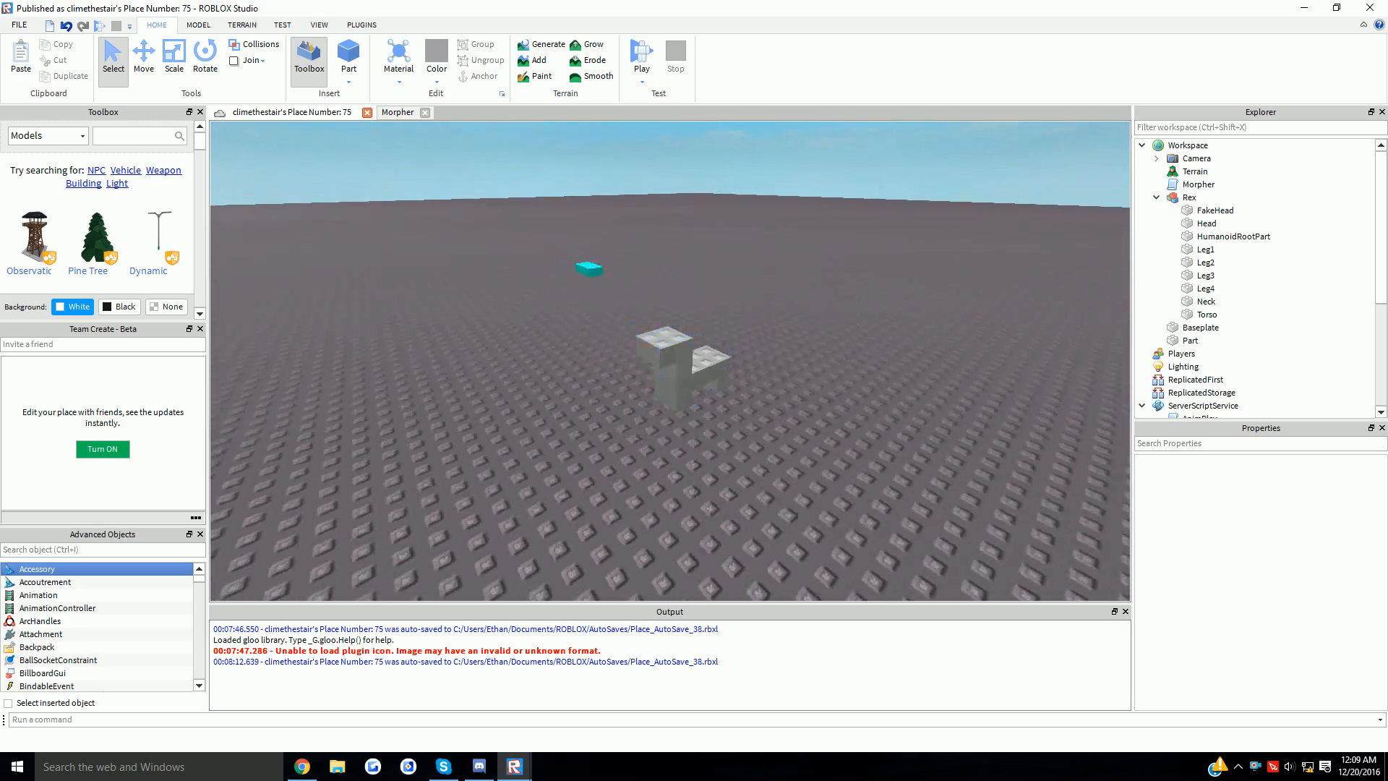
key("d")
- Clear the scene selection and bring up the PLUGINS tools
left_click(688, 362)
left_click(826, 367)
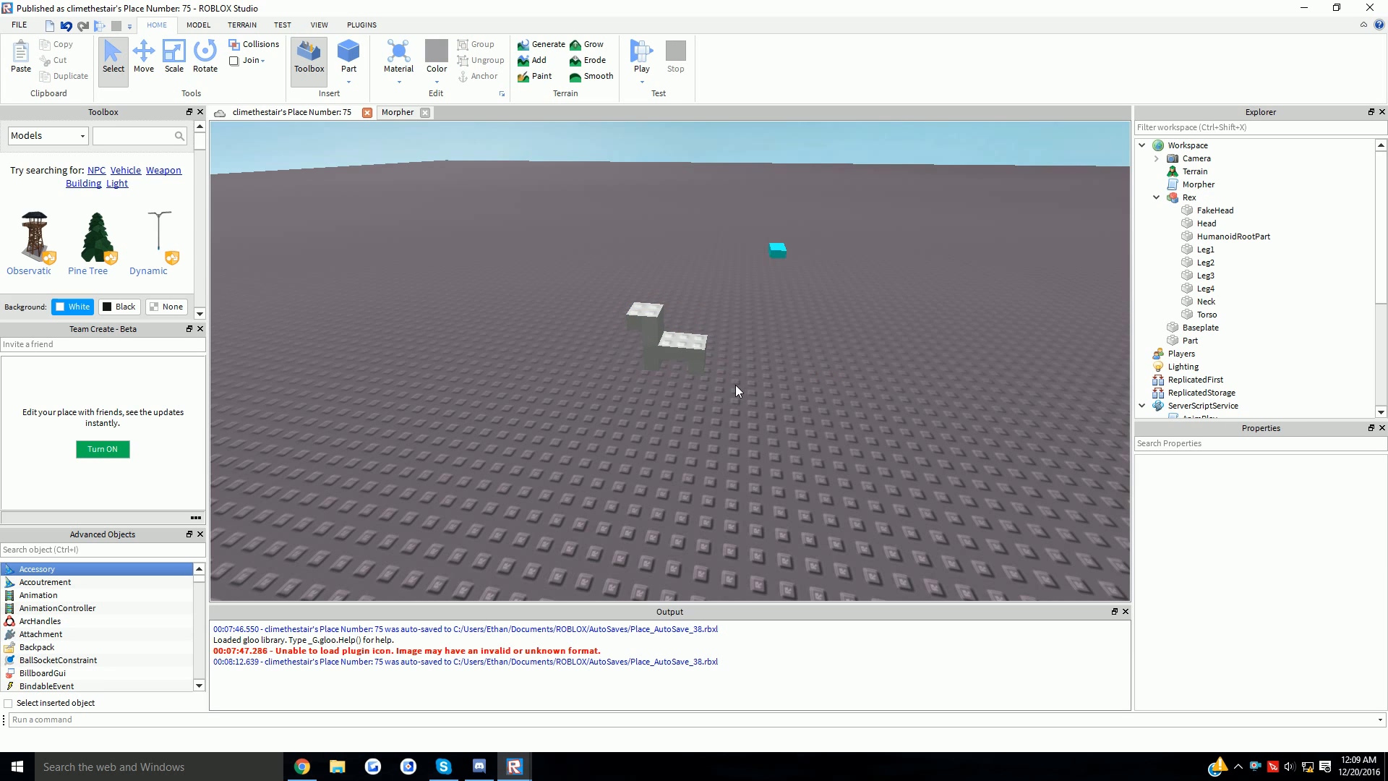
left_click(362, 25)
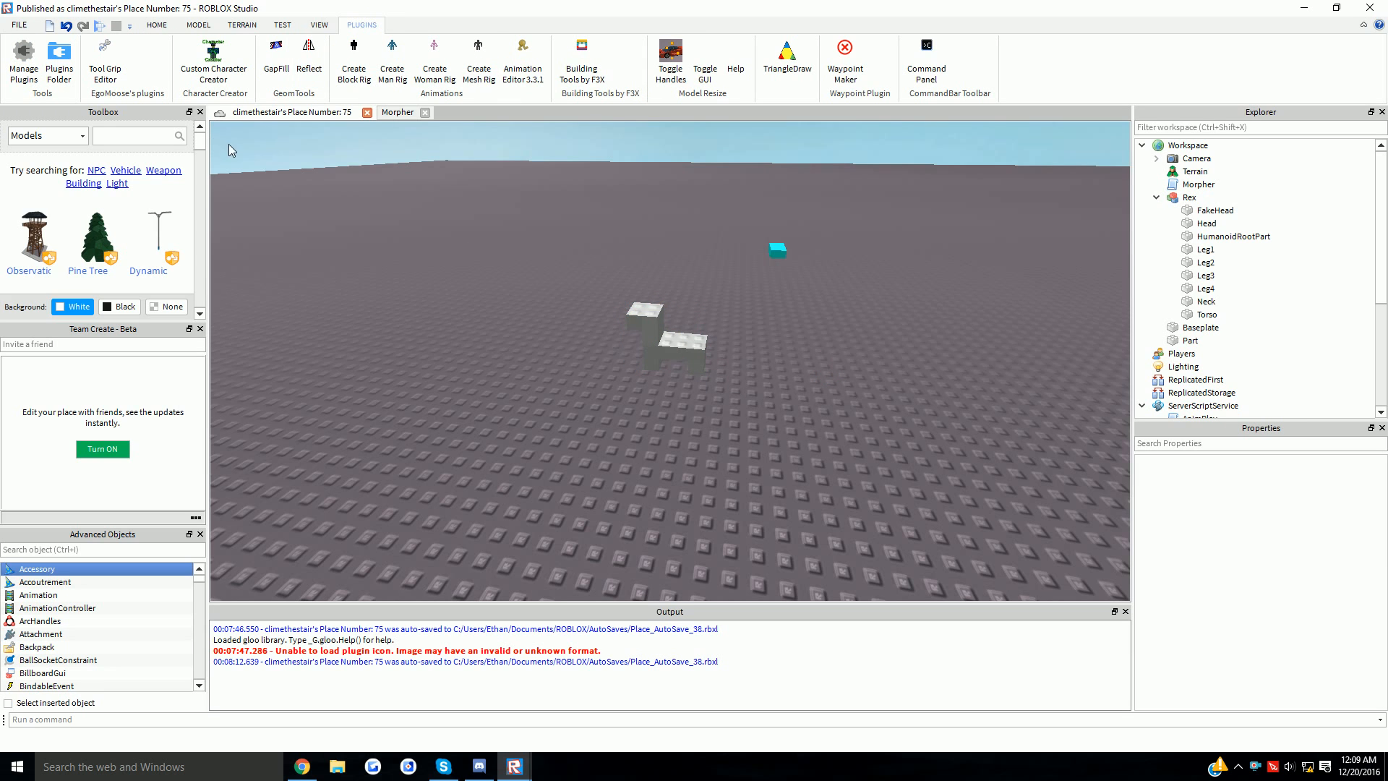
- Delete Rex's Head and HumanoidRootPart parts
left_click(679, 345)
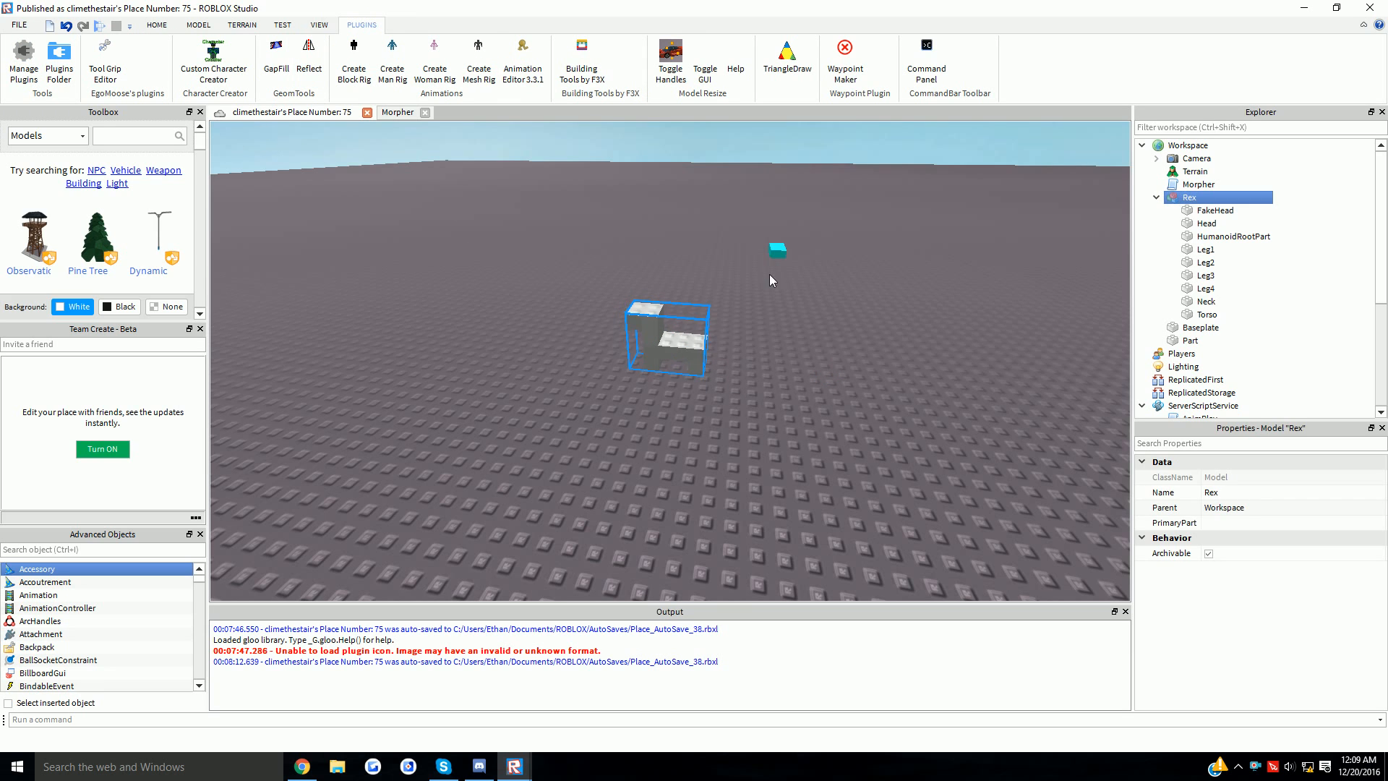
left_click(599, 247)
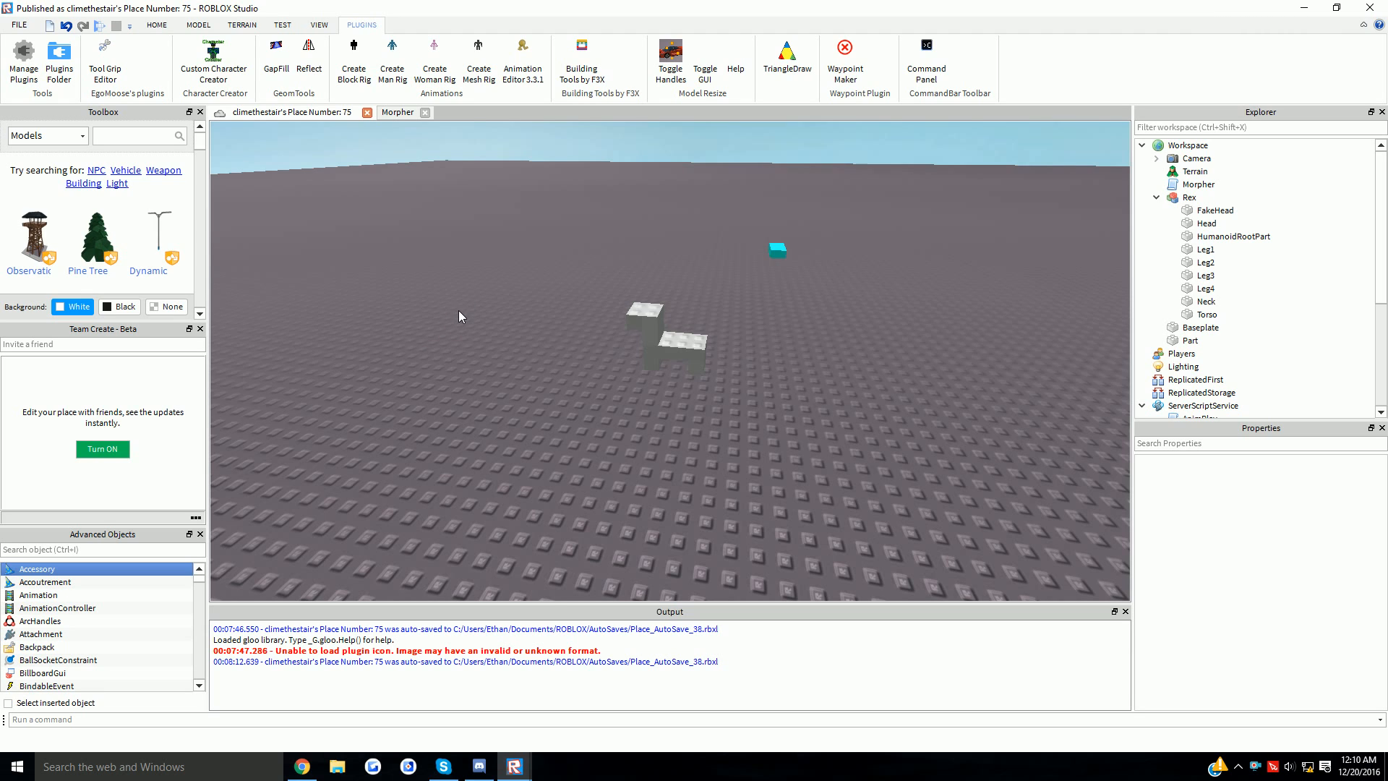
left_click(665, 343)
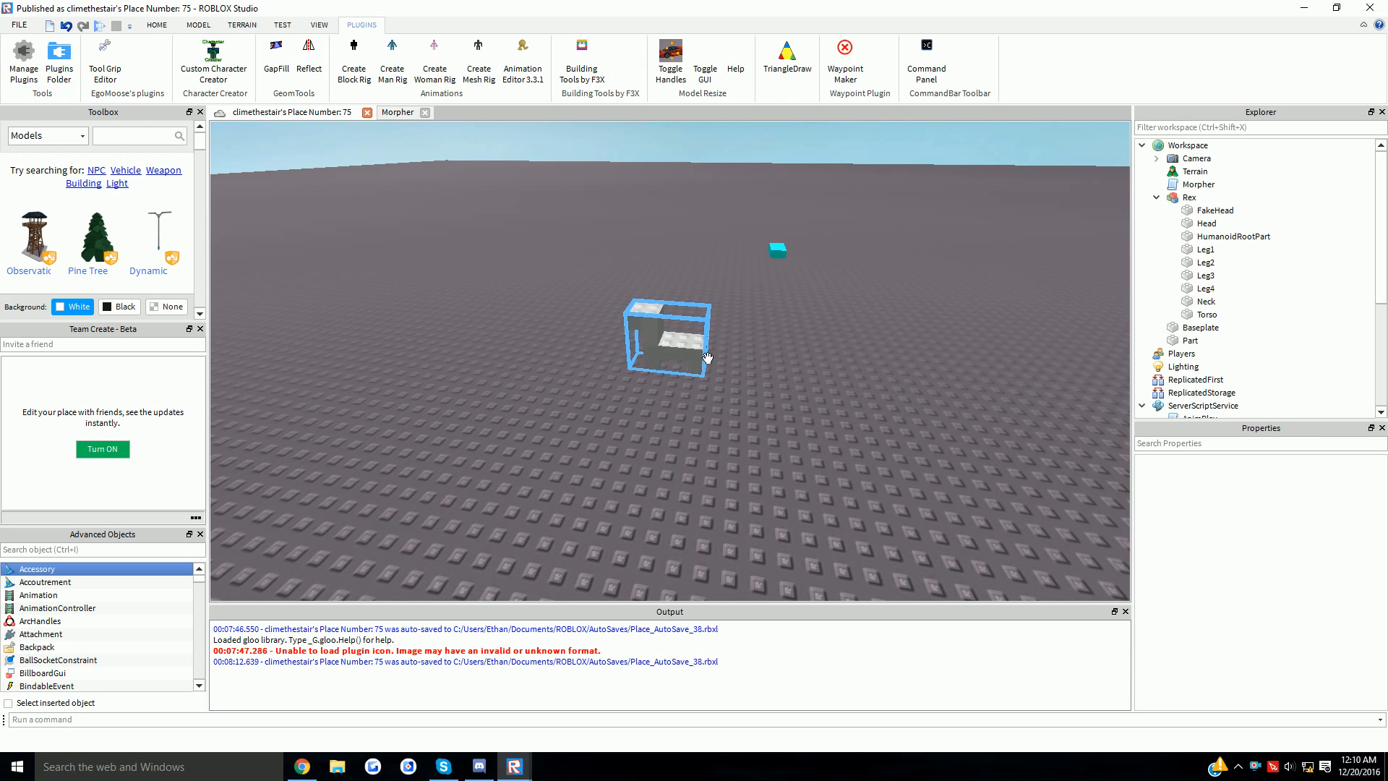
scroll(887, 328, "up", 4)
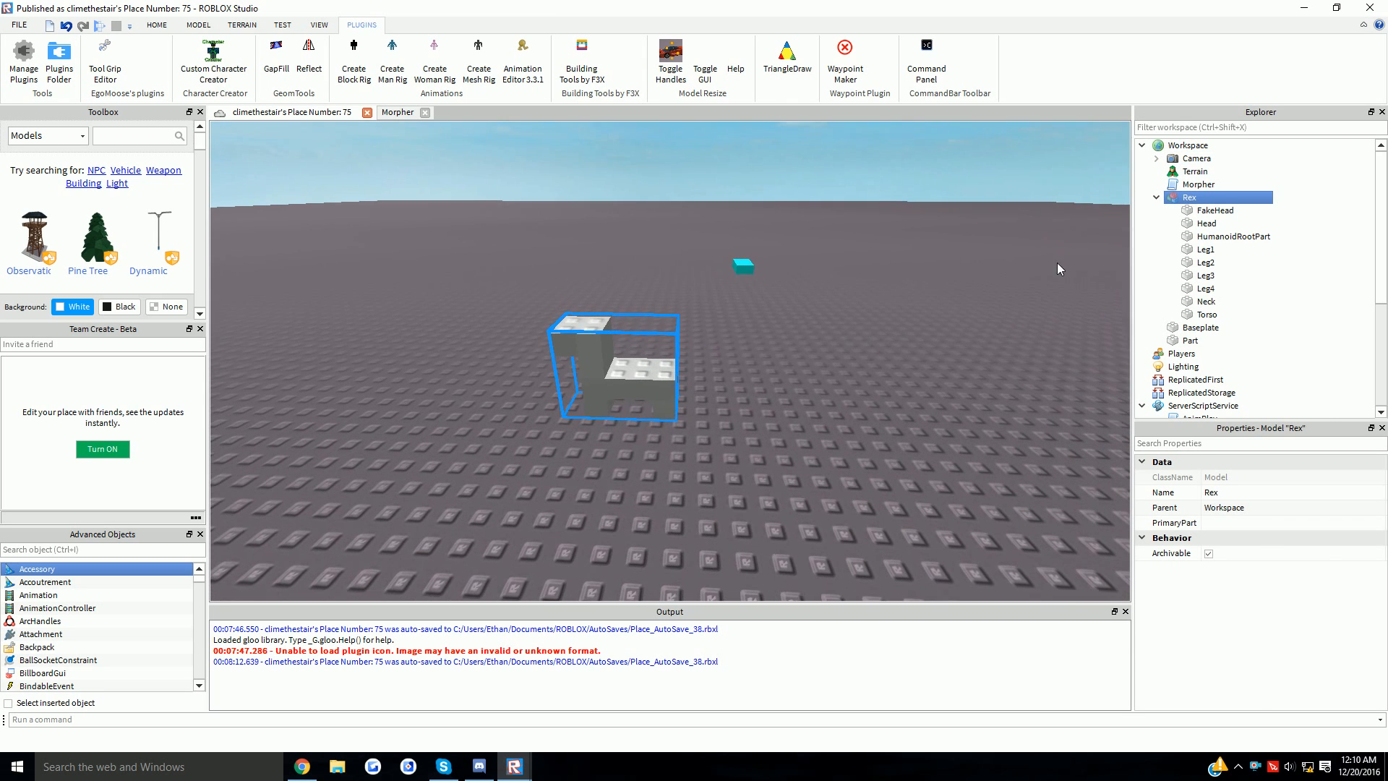
left_click(1217, 240)
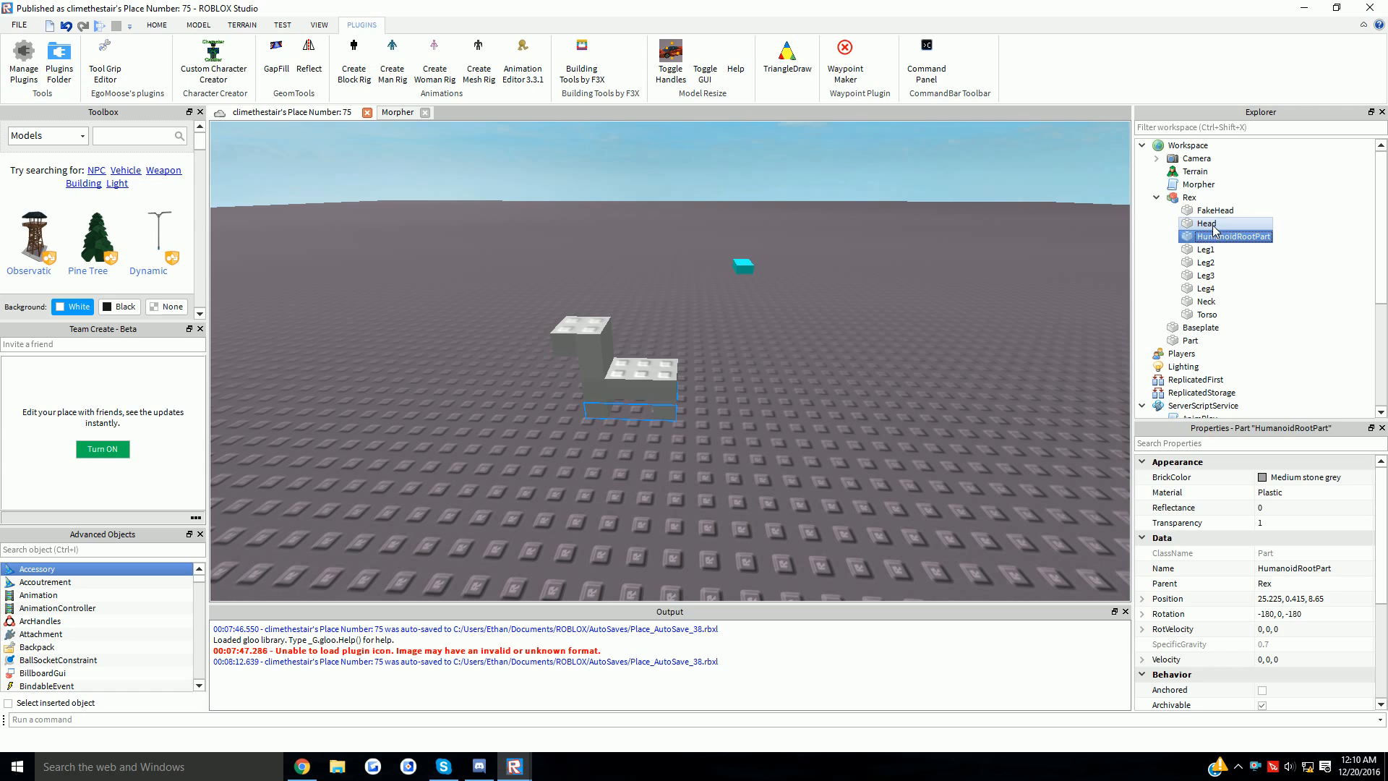
left_click(1212, 230, "ctrl")
key("Delete")
- Check the remaining parts one by one: FakeHead, Leg1, Leg2, Leg3 and Torso
scroll(1065, 273, "up", 3)
left_click(812, 335)
right_click_drag(1065, 273, 1131, 222)
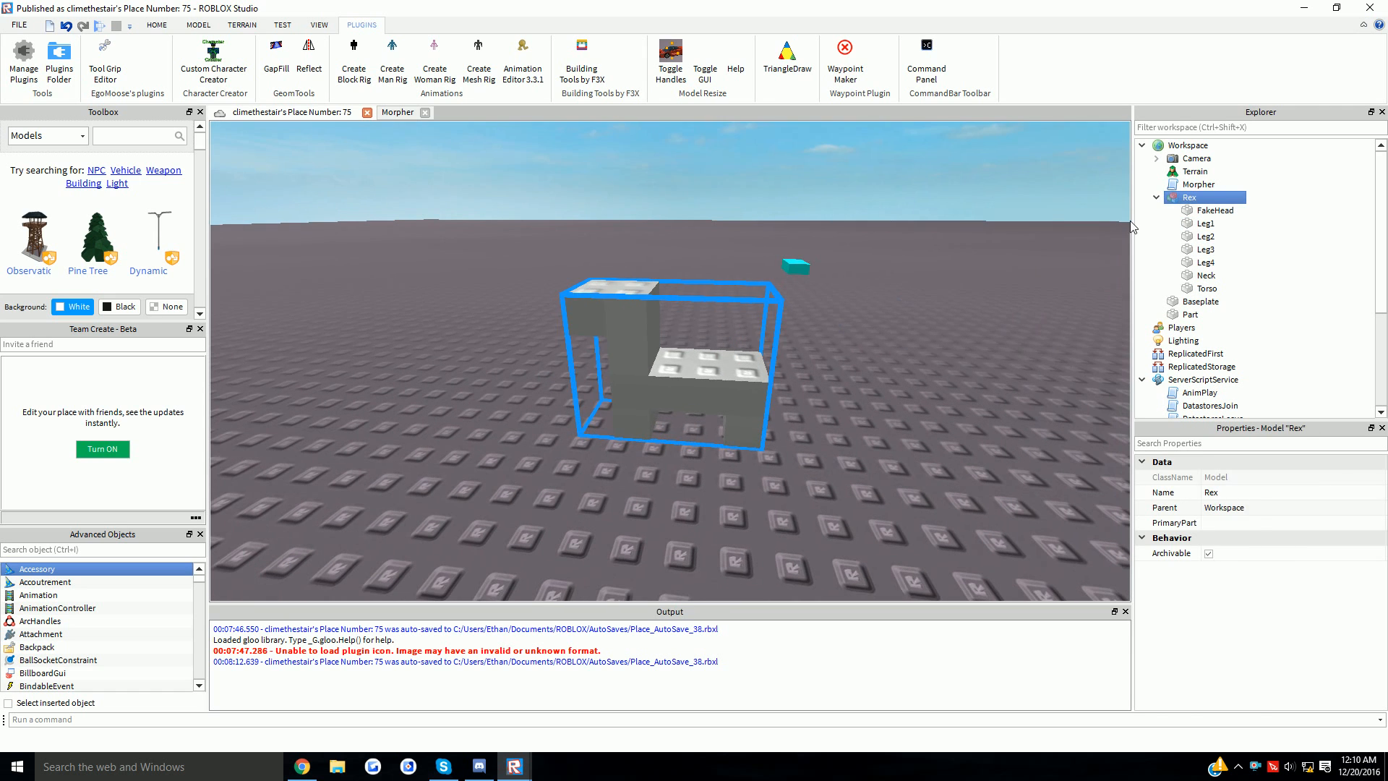
left_click(1212, 211)
left_click(1206, 223)
left_click(1205, 236)
left_click(1205, 250)
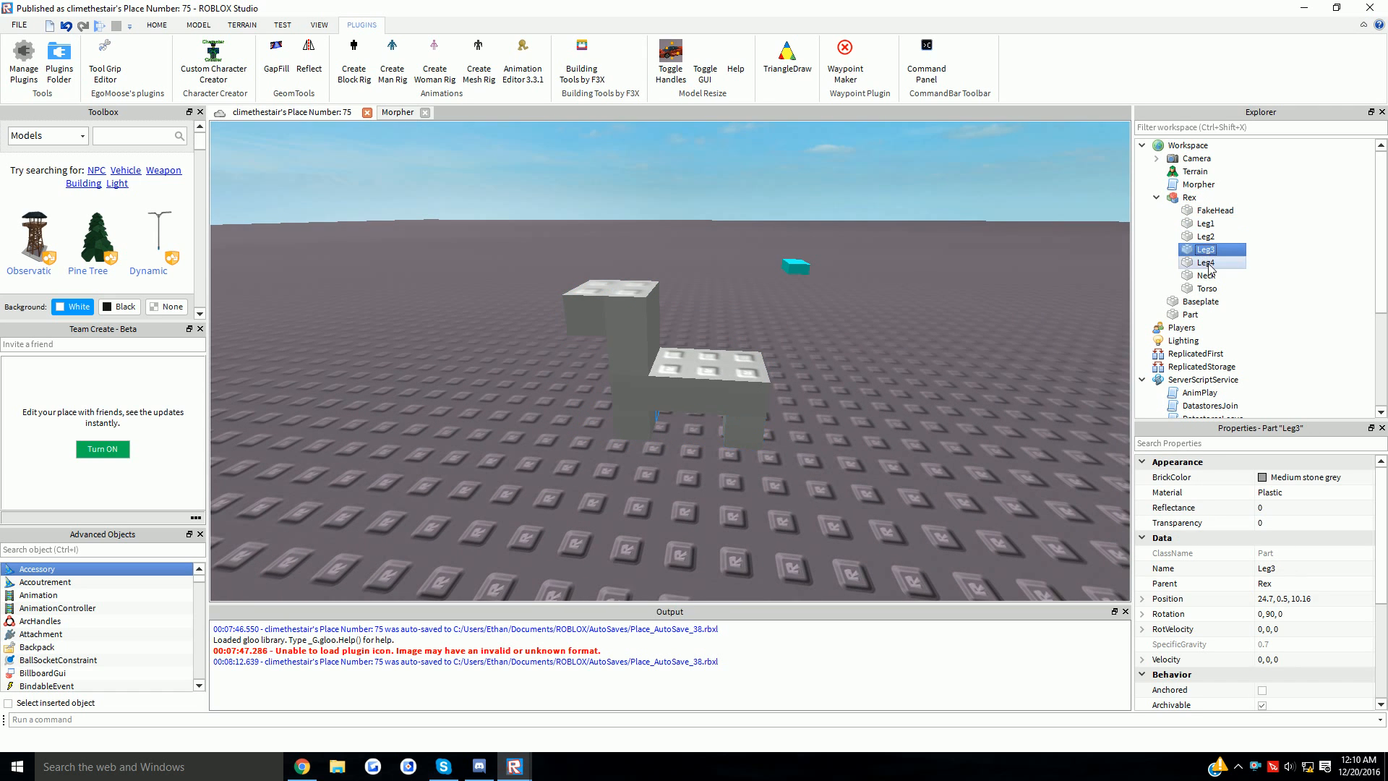
key("Down")
key("Down")
key("Down")
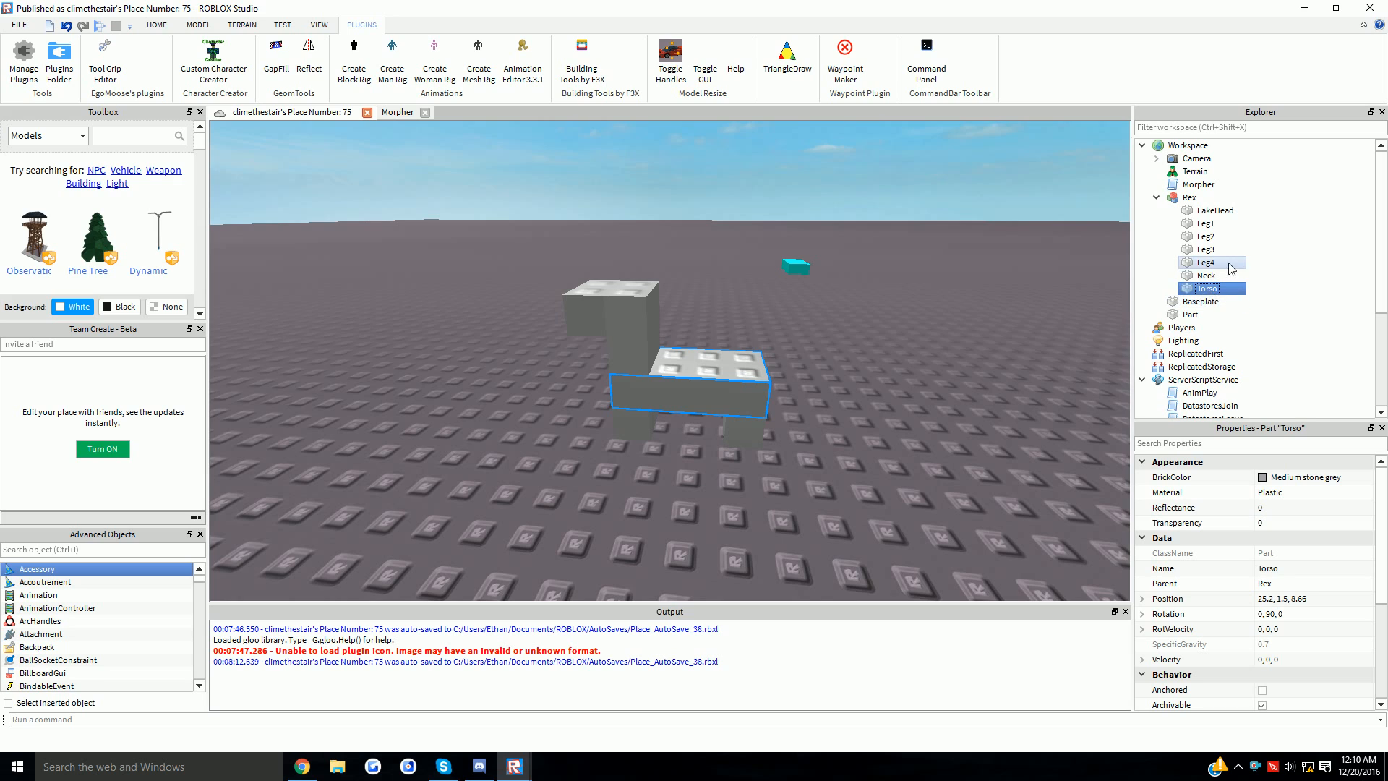
- Select Leg4 through Leg1 together, then inspect Neck, Torso and FakeHead in turn
left_click(1212, 264)
left_click(1211, 251, "ctrl")
left_click(1208, 239, "ctrl")
left_click(1207, 226, "ctrl")
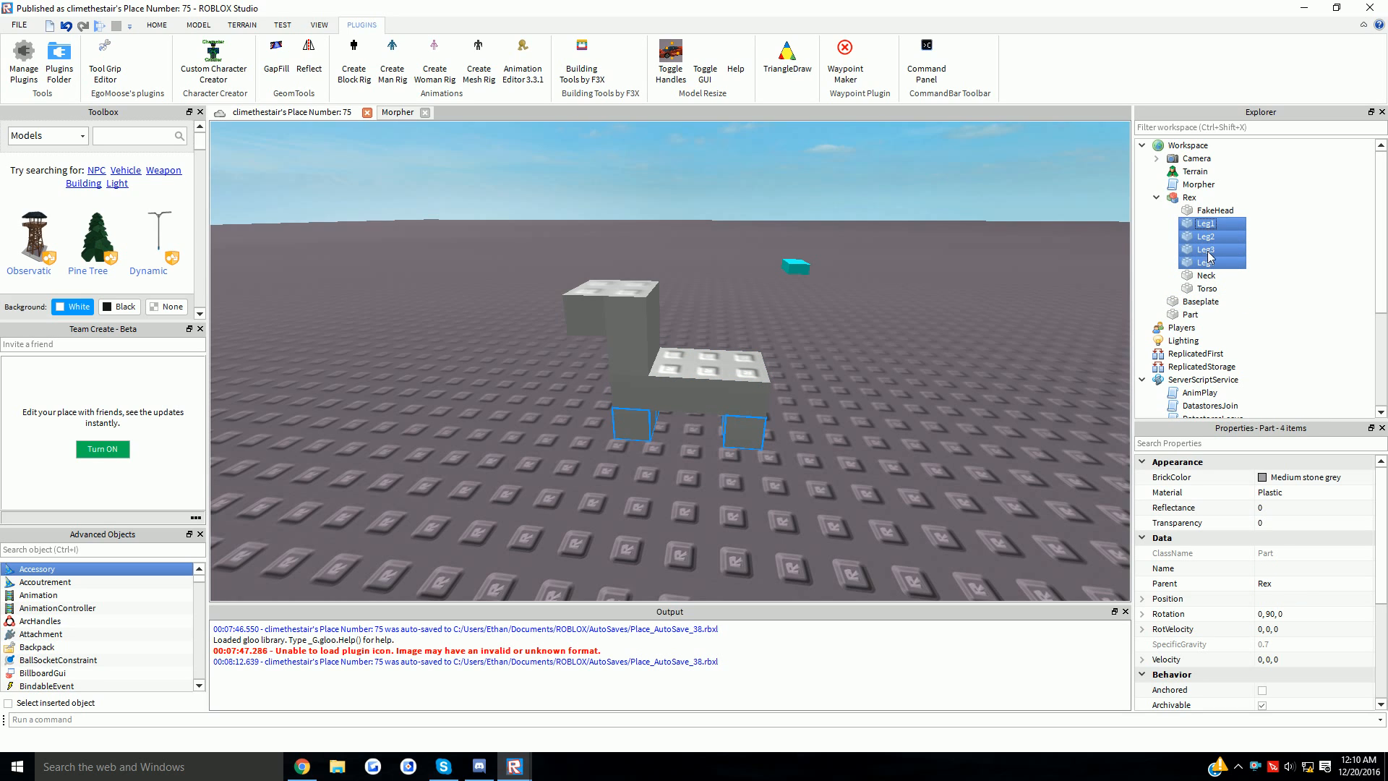
left_click(1207, 276)
left_click(1209, 291)
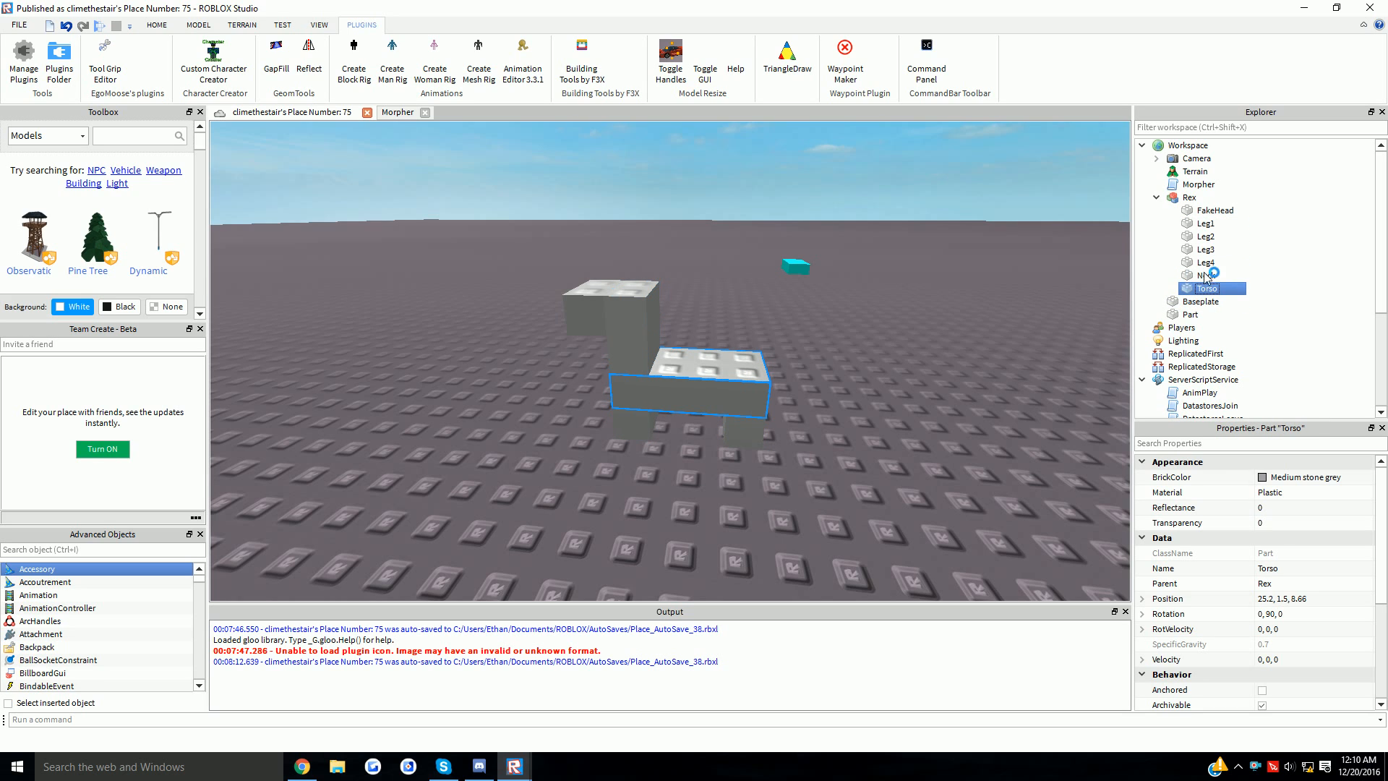
left_click(1214, 214)
- Orbit the camera to Rex's far side and rear, then select the whole model
left_click(911, 320)
right_click_drag(912, 319, 775, 296)
key("a")
key("a")
key("a")
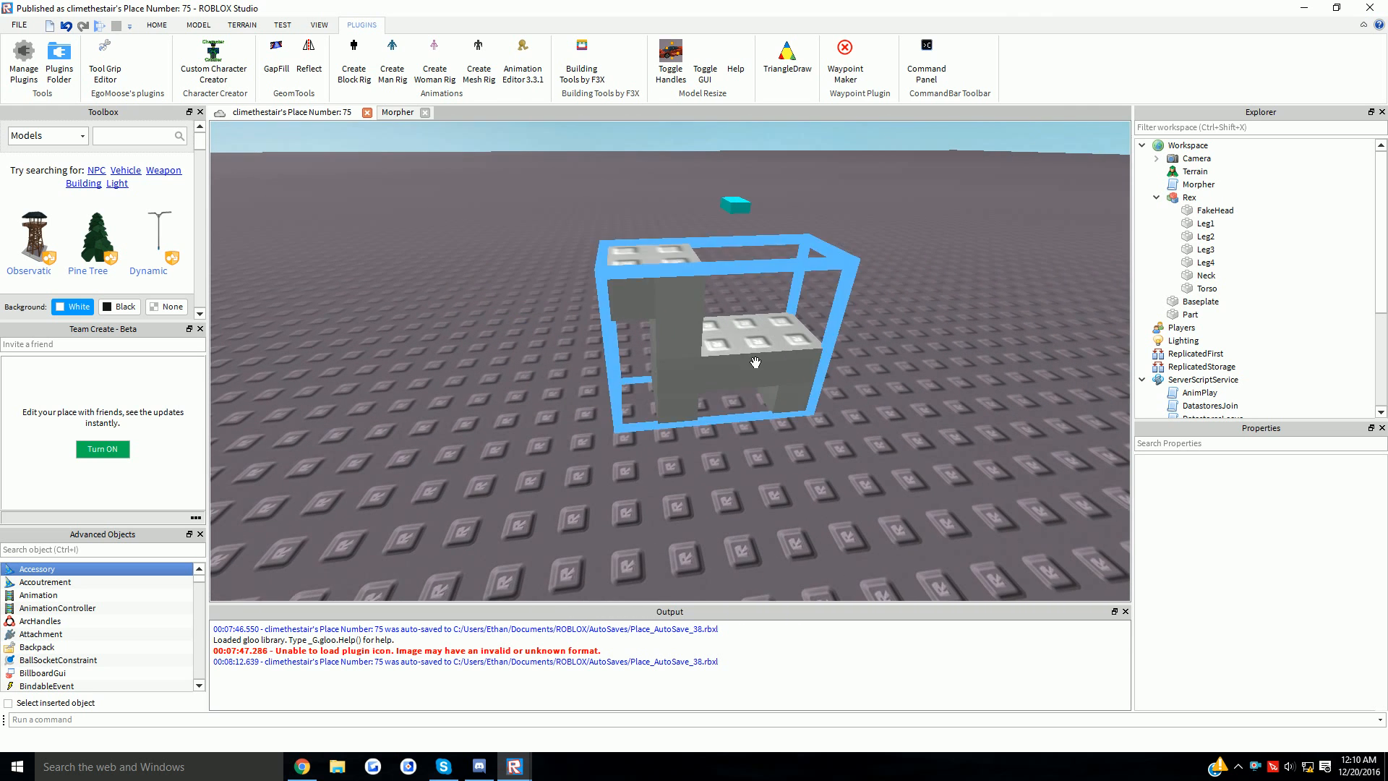
left_click(753, 362)
key("d")
left_click(216, 61)
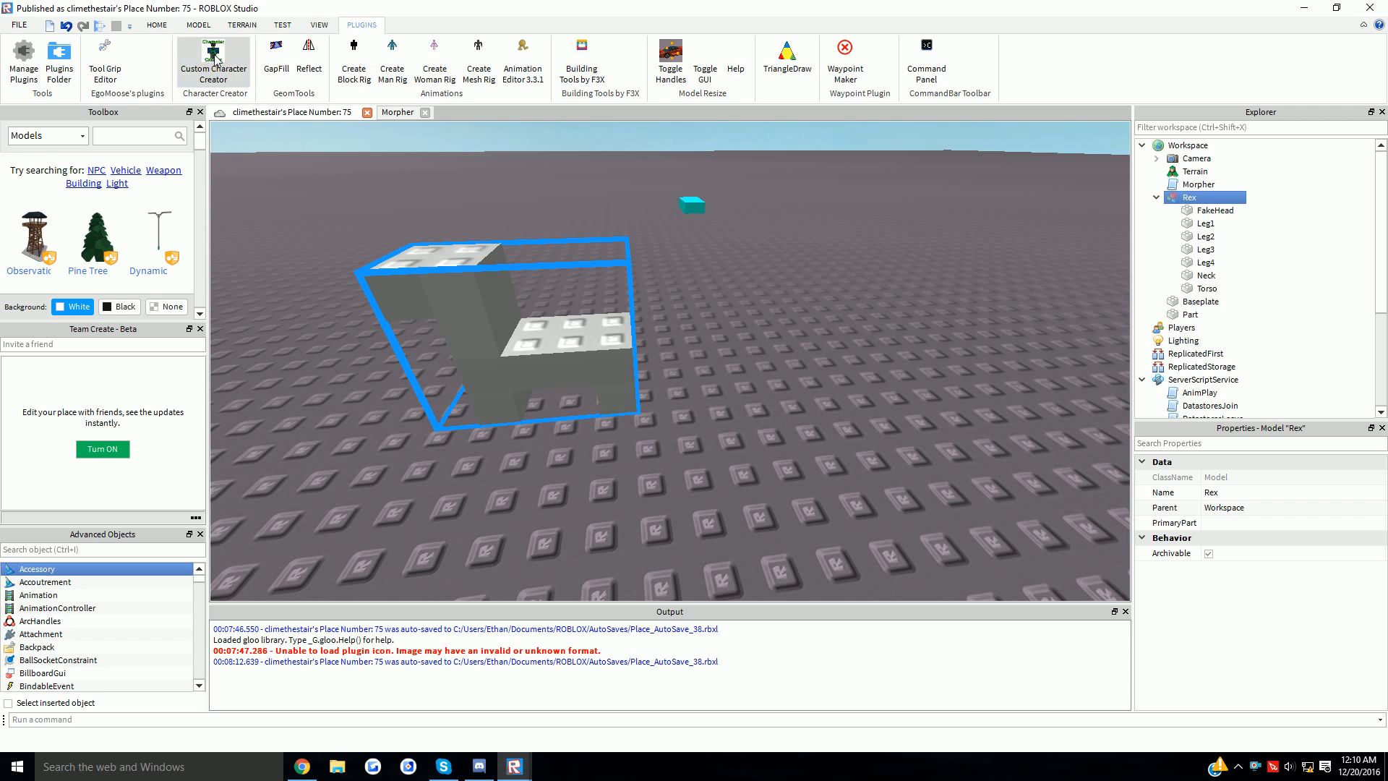
- Level the view on Rex's torso and create the first torso-to-leg joint
key("a")
scroll(564, 241, "up", 2)
mouse_move(564, 241)
right_mouse_down()
mouse_move(584, 260)
mouse_move(564, 240)
right_mouse_up()
scroll(564, 241, "down", 3)
scroll(564, 241, "up", 2)
left_click(443, 162)
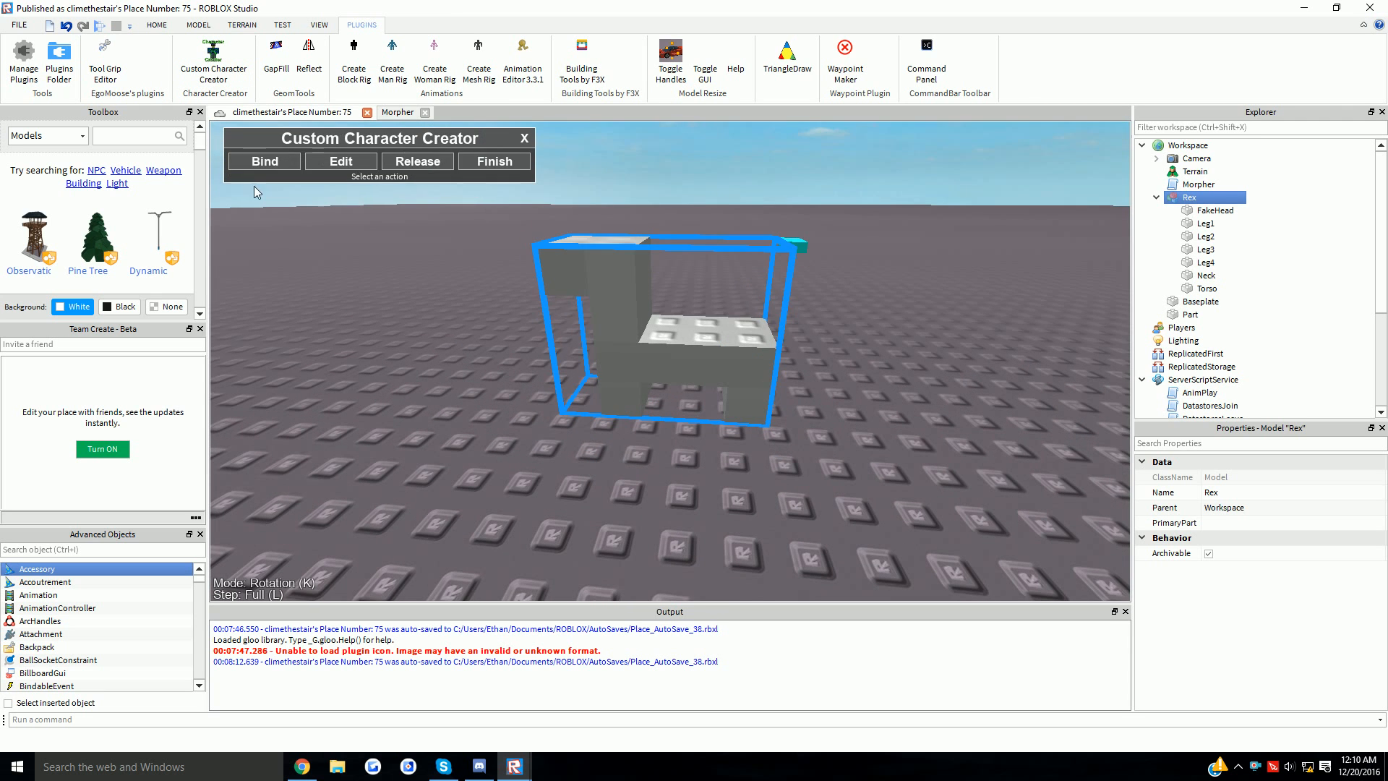
left_click(264, 160)
scroll(712, 365, "up", 3)
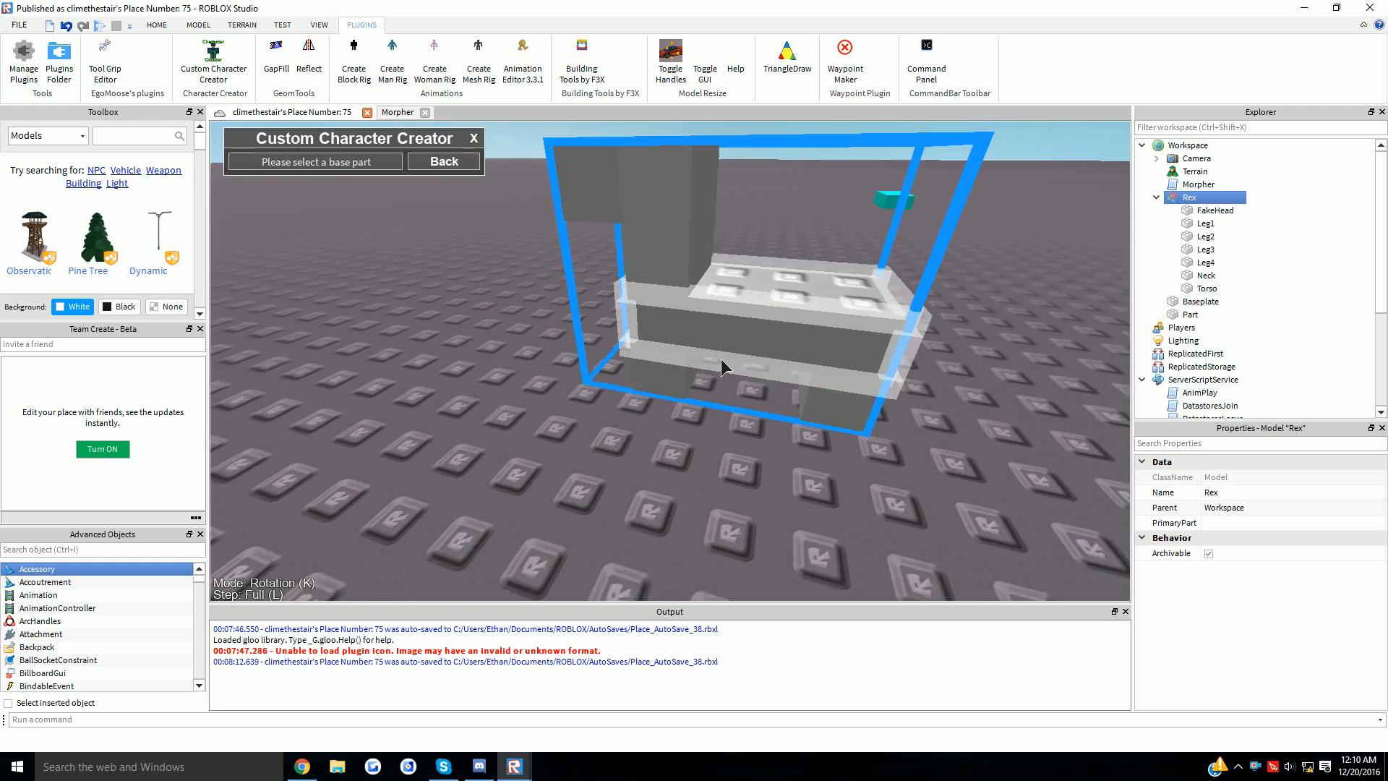
right_click_drag(721, 360, 721, 360)
scroll(721, 359, "up", 2)
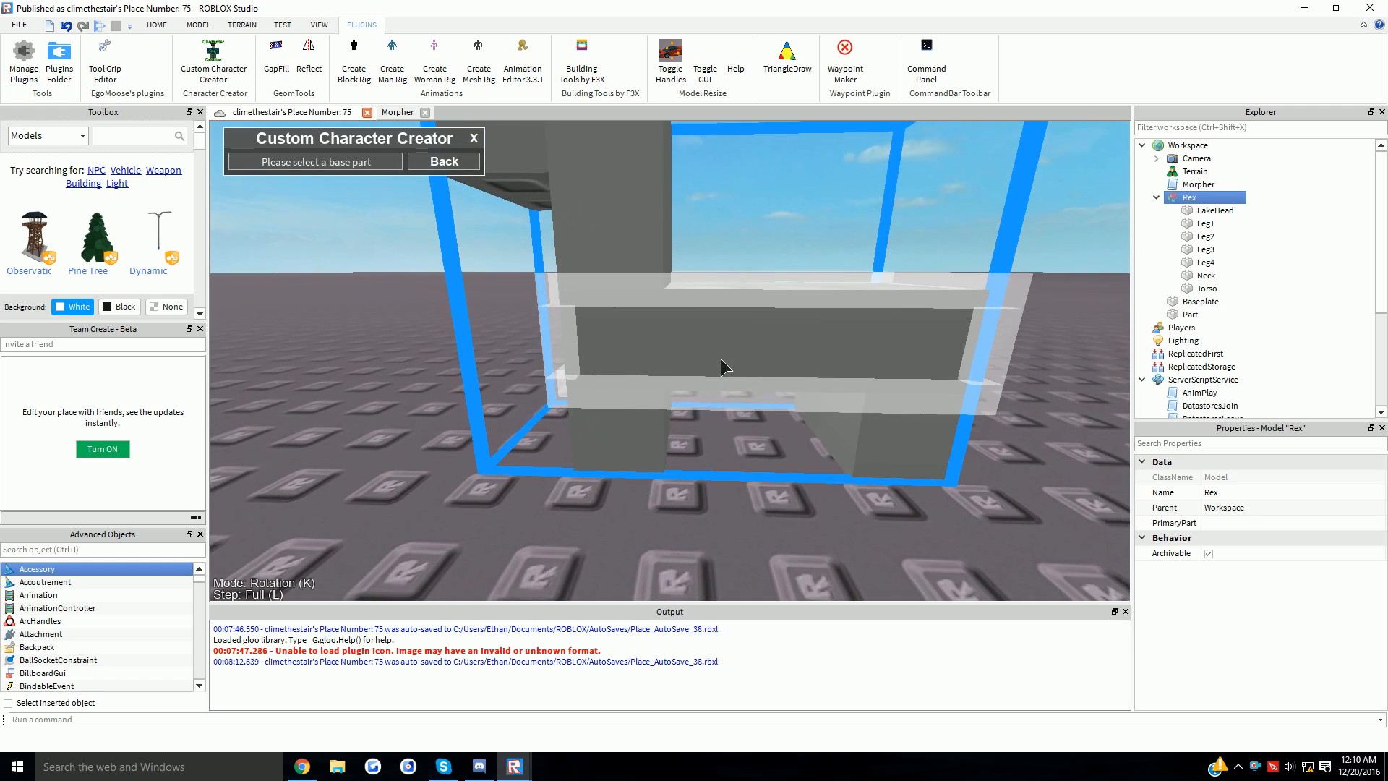
scroll(722, 360, "down", 3)
scroll(721, 360, "up", 2)
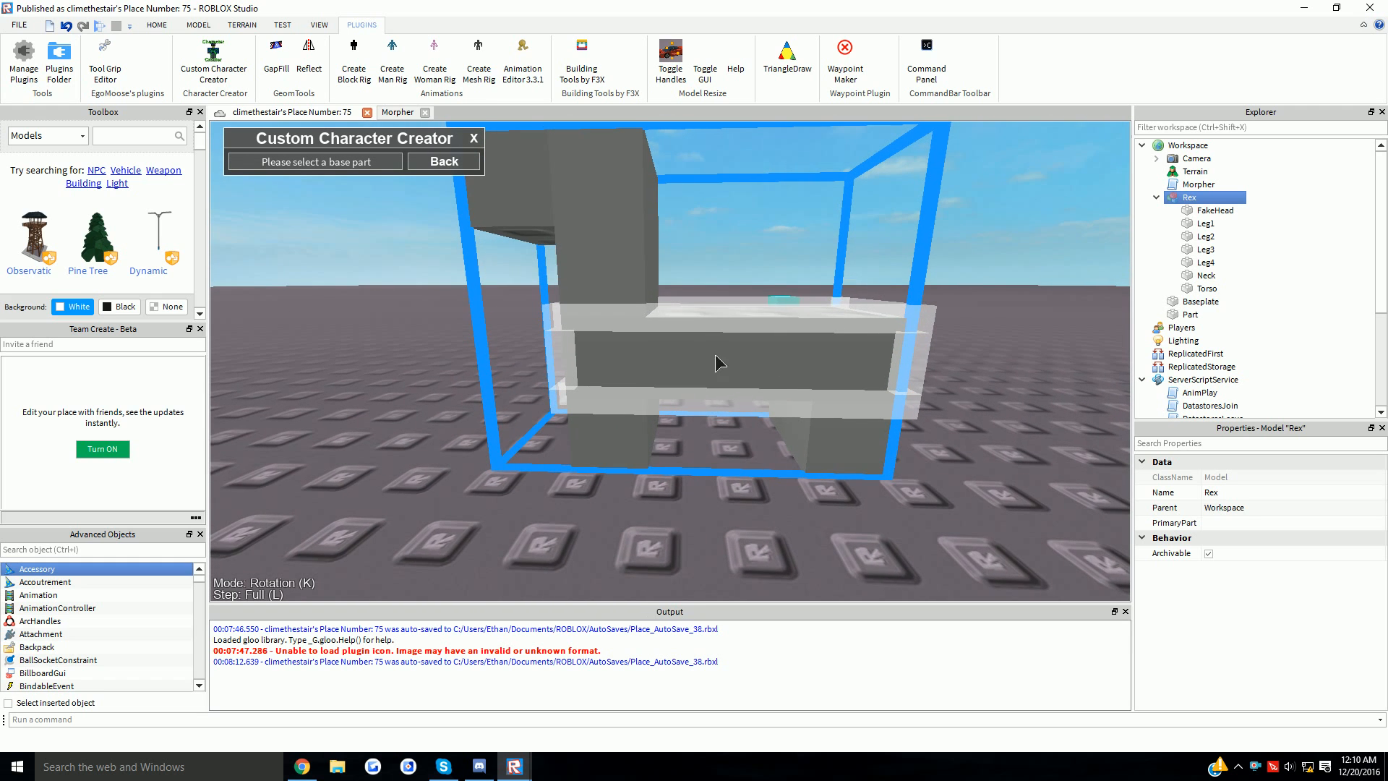
scroll(695, 368, "up", 3)
scroll(804, 369, "down", 3)
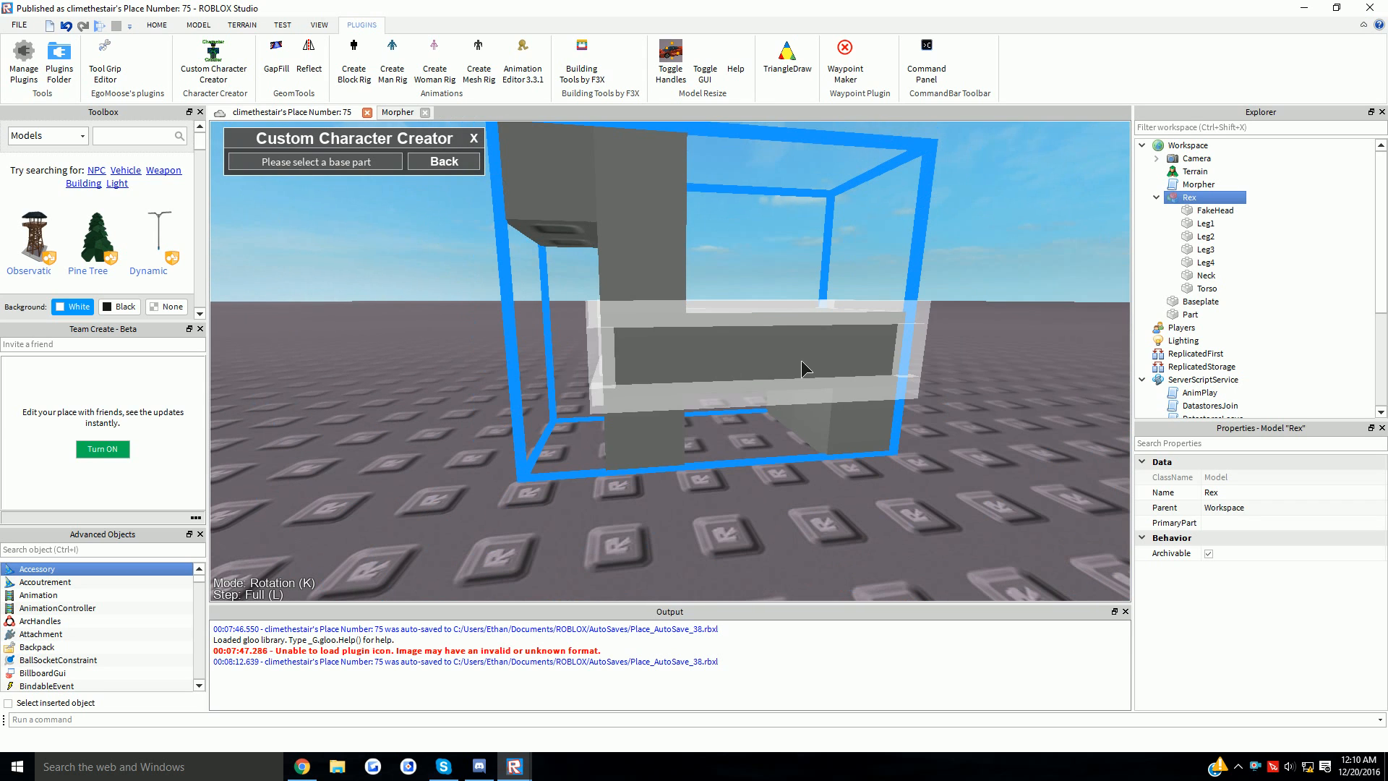
left_click(654, 445)
- Bind the second, third and rear legs to the torso with Motor6D joints
right_click_drag(654, 445, 302, 195)
left_click(264, 161)
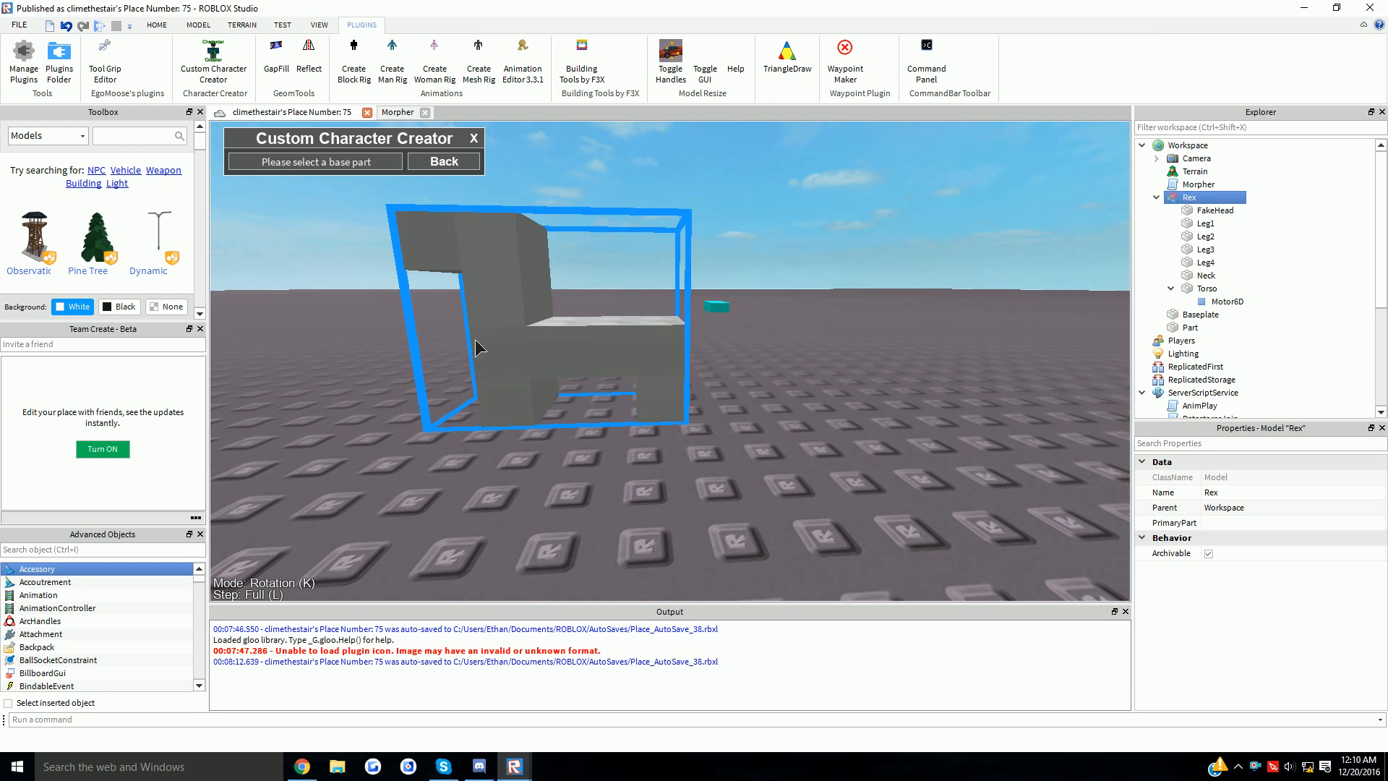
left_click(663, 407)
right_click_drag(664, 407, 381, 247)
left_click(264, 161)
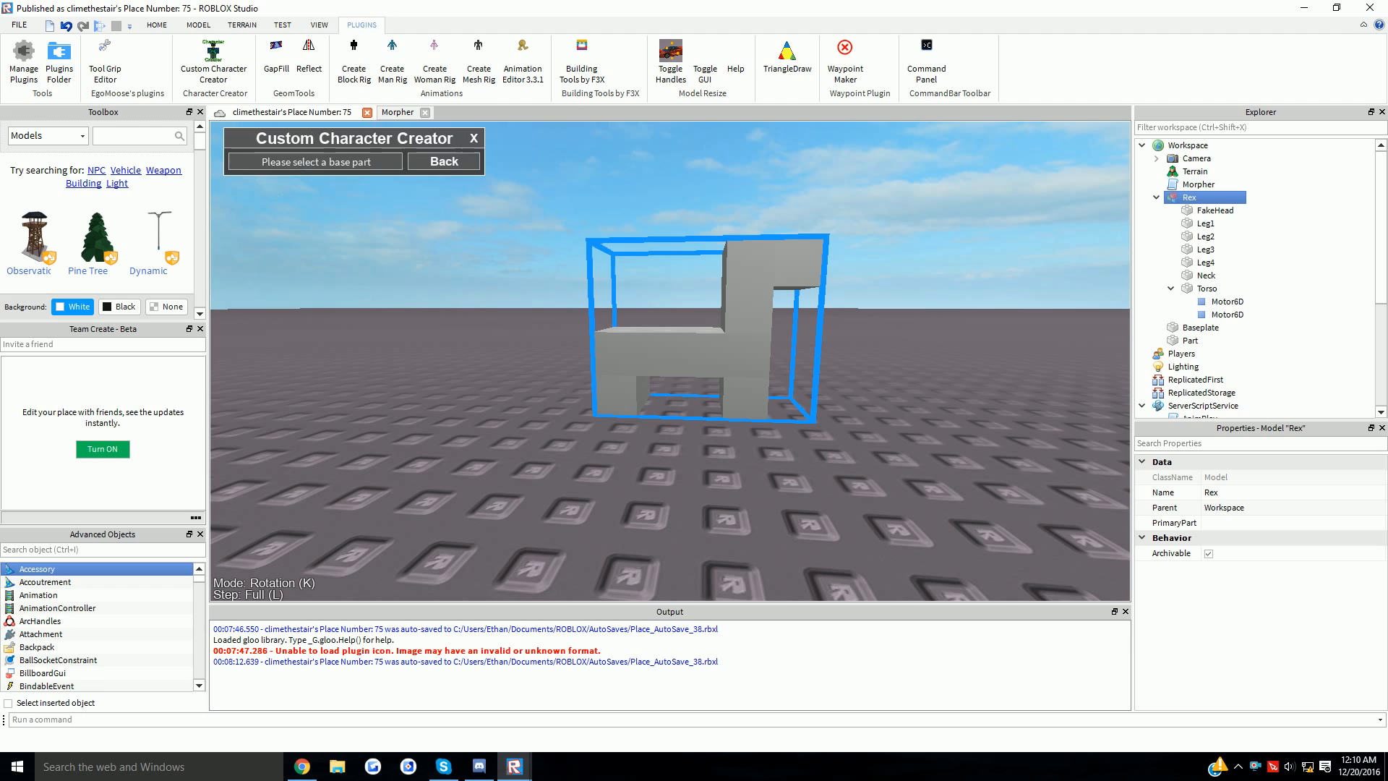
left_click(675, 384)
left_click(265, 160)
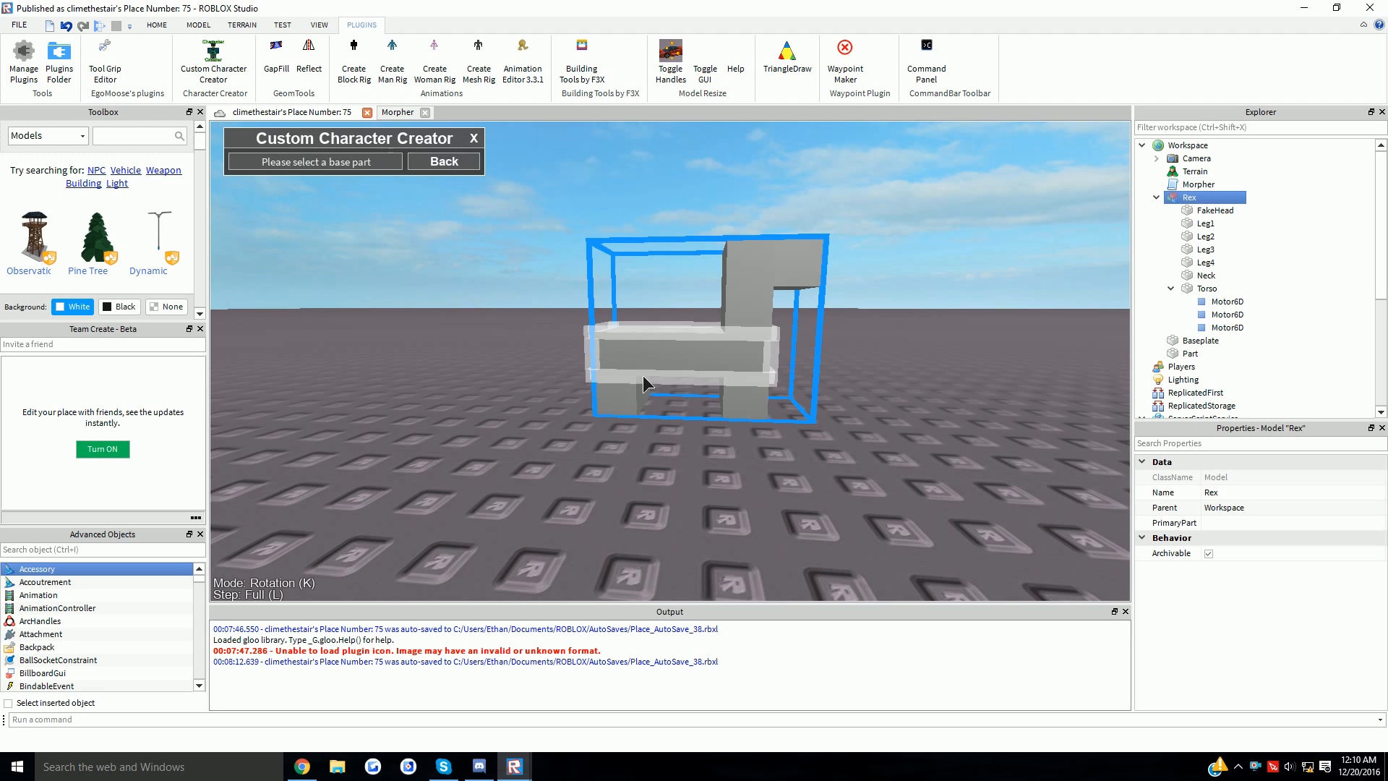
left_click(646, 380)
left_click(744, 405)
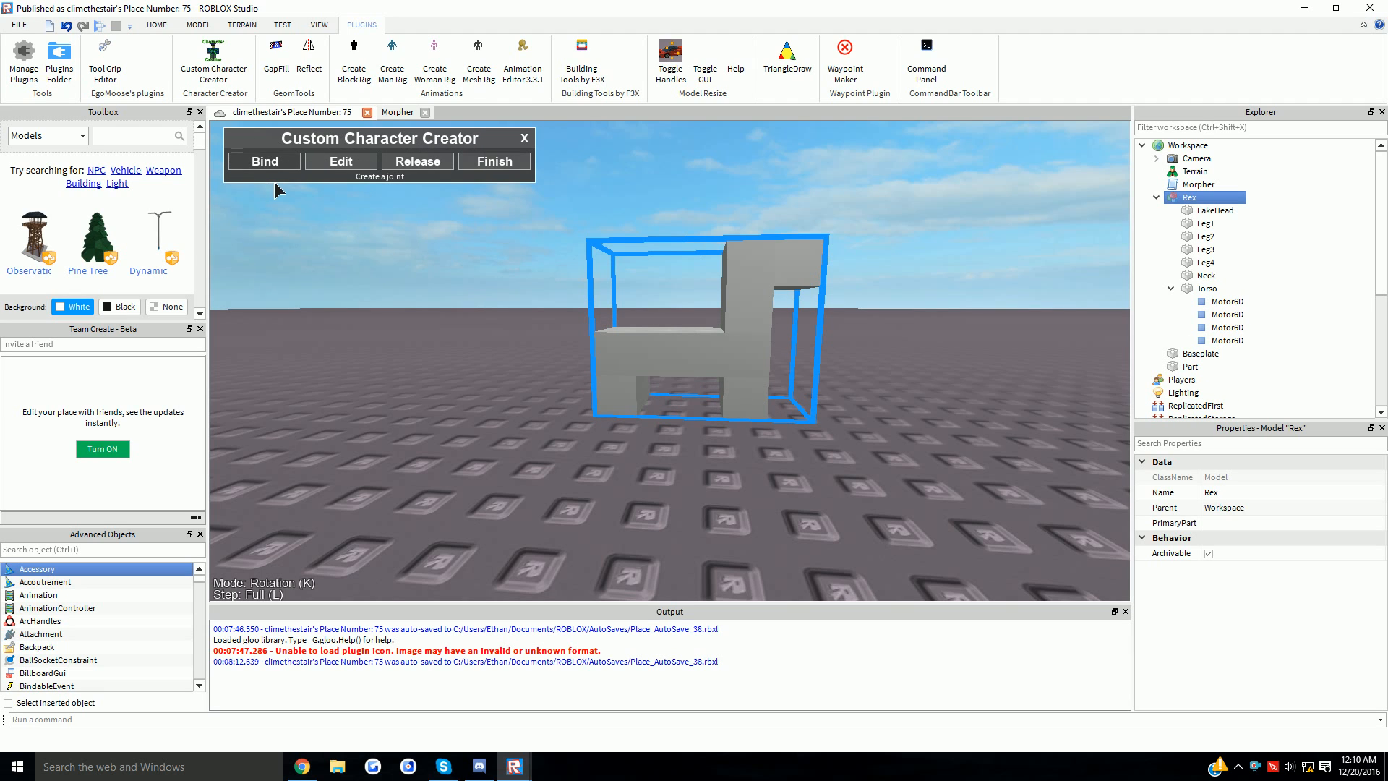
- Bind the neck to the torso and the head block to the neck
left_click(266, 161)
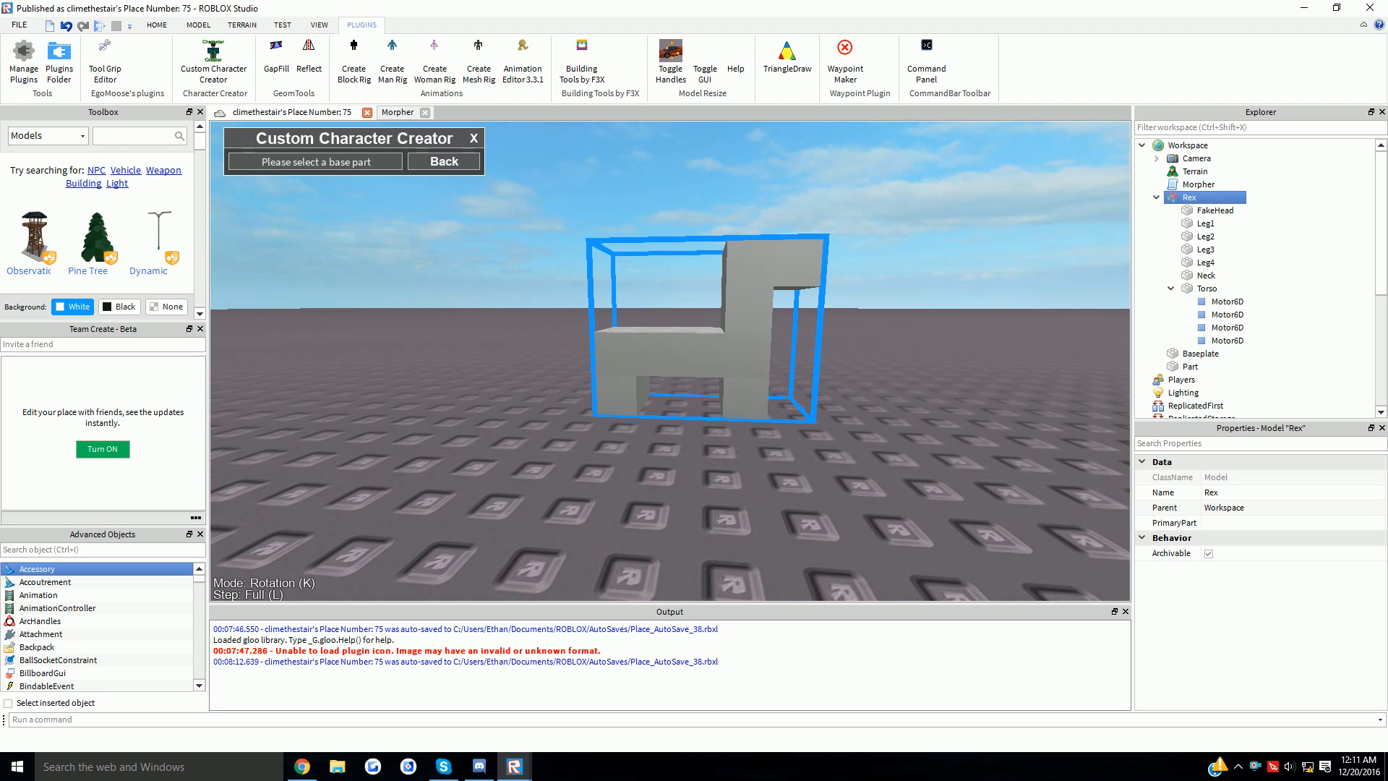
left_click(733, 362)
left_click(766, 341)
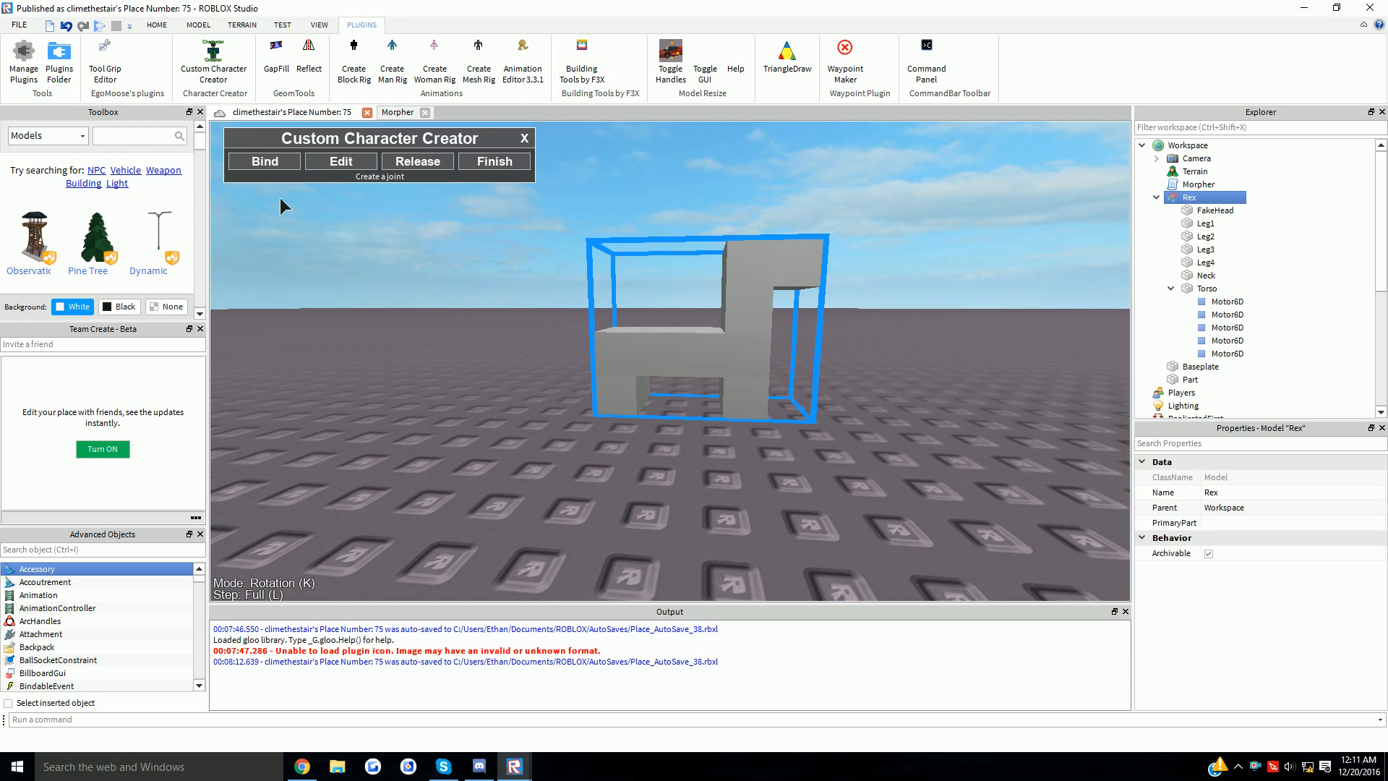
left_click(265, 162)
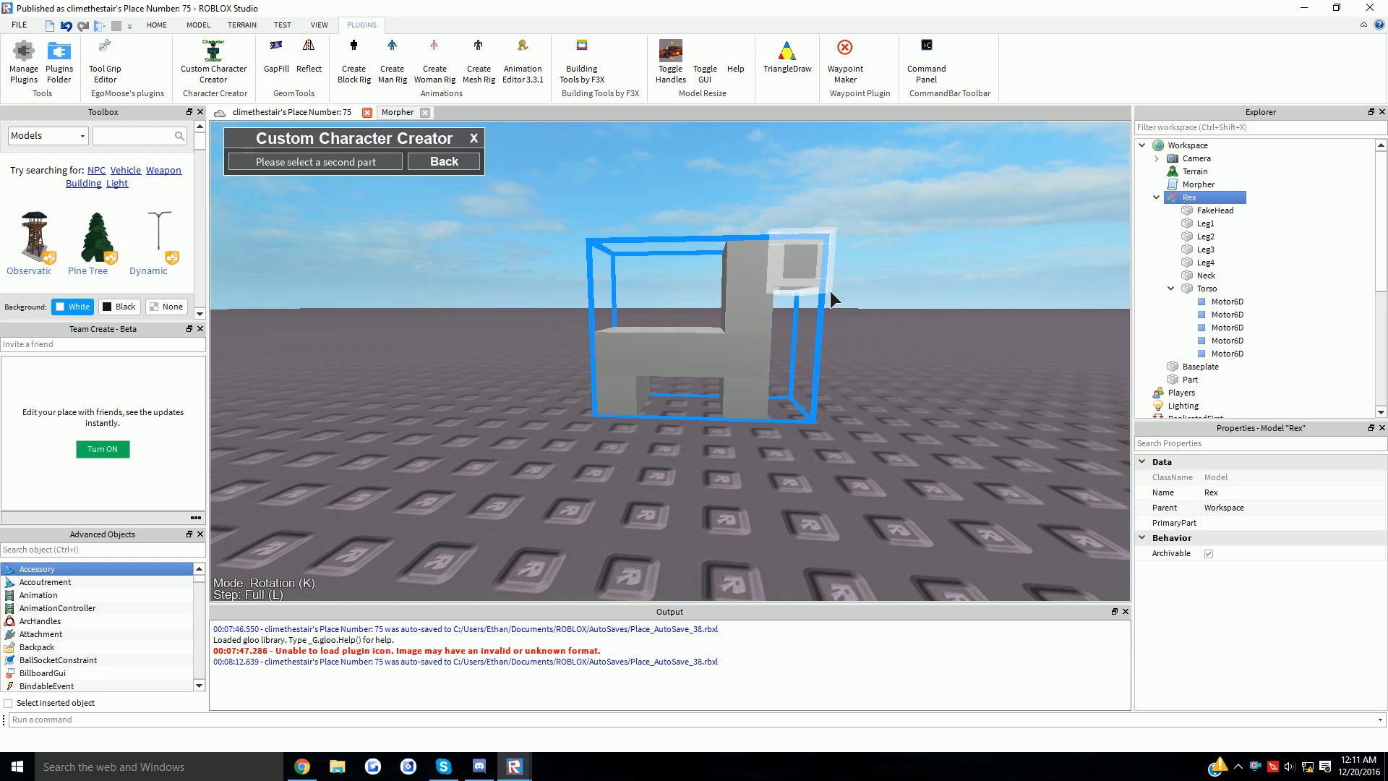
left_click(827, 293)
- Finish rigging Rex and return to the HOME tools
right_click_drag(827, 292, 498, 210)
scroll(499, 210, "down", 2)
left_click(493, 161)
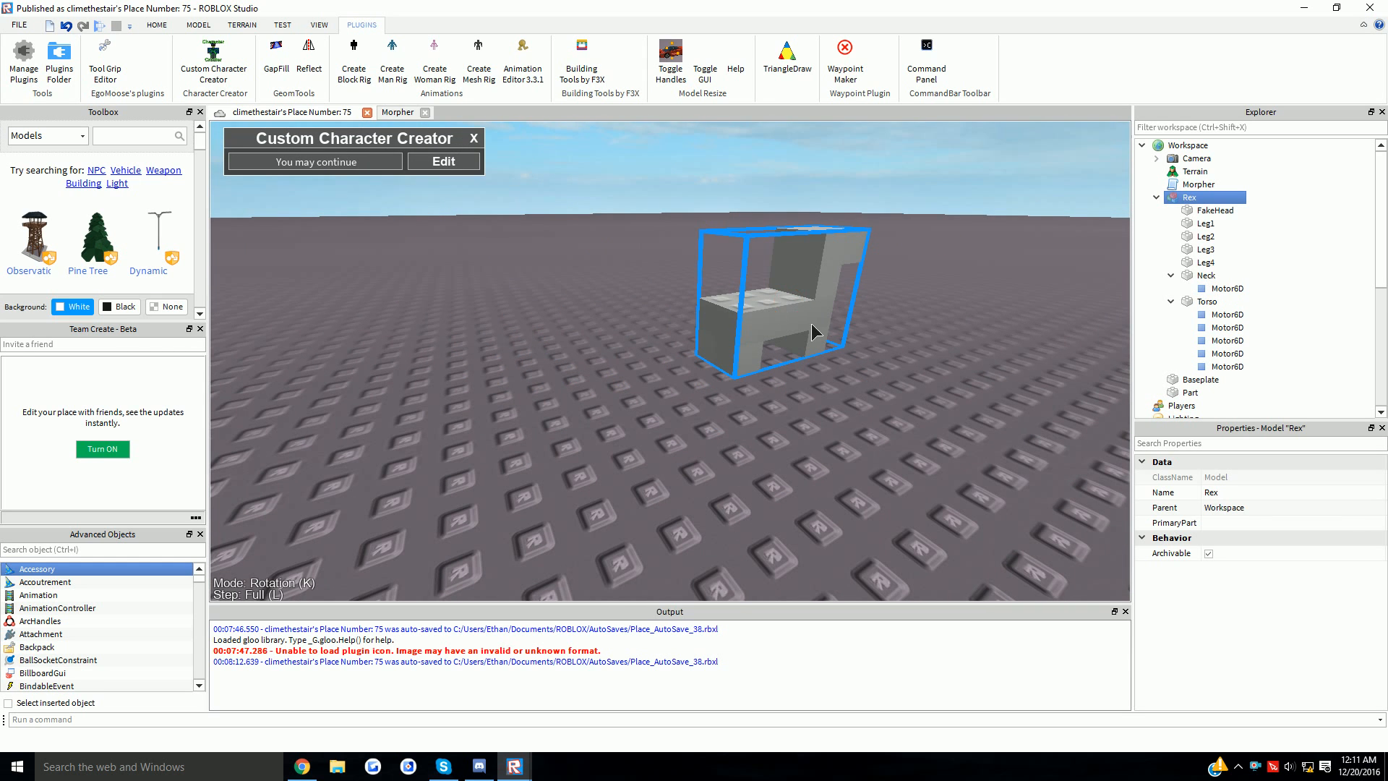
left_click(157, 24)
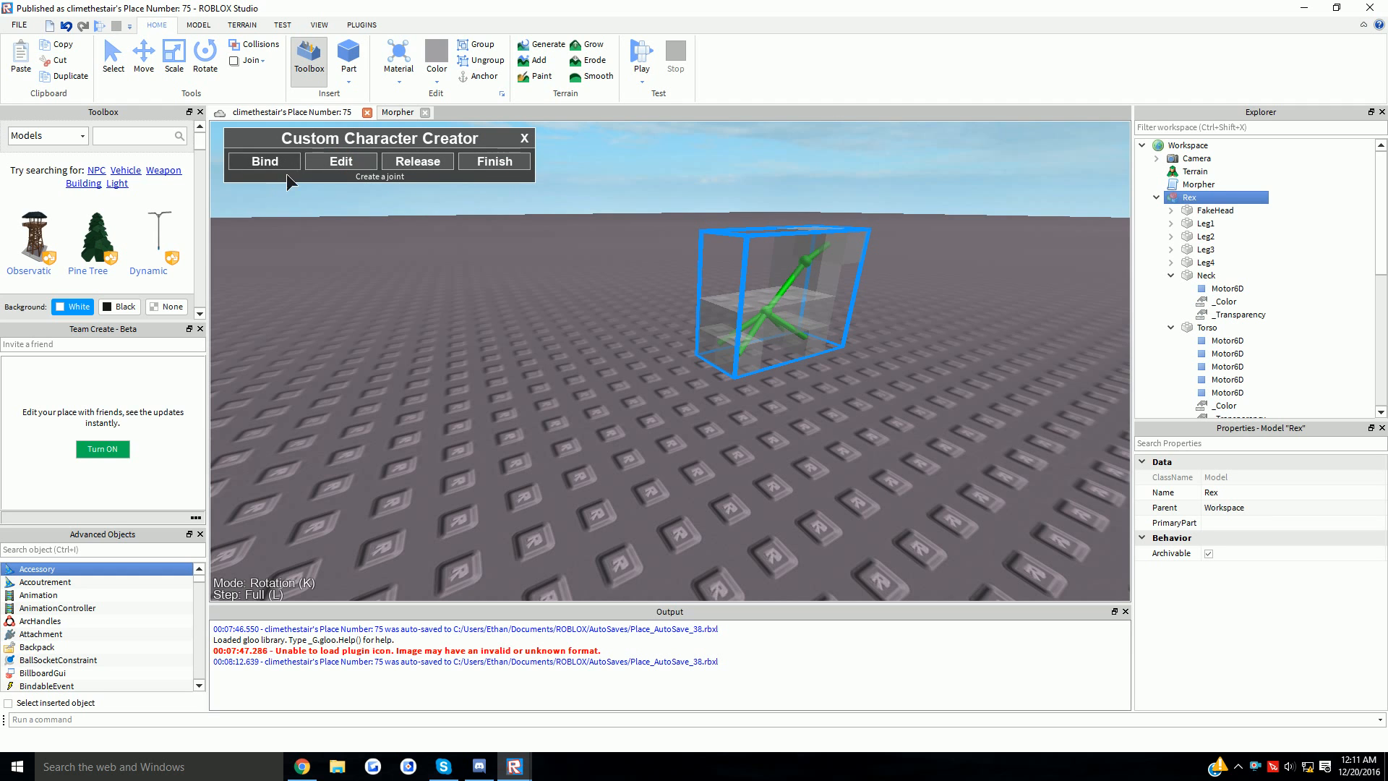
- Select the neck Motor6D joint and switch to Movement mode with 1/5 steps
key("f")
scroll(711, 302, "up", 5)
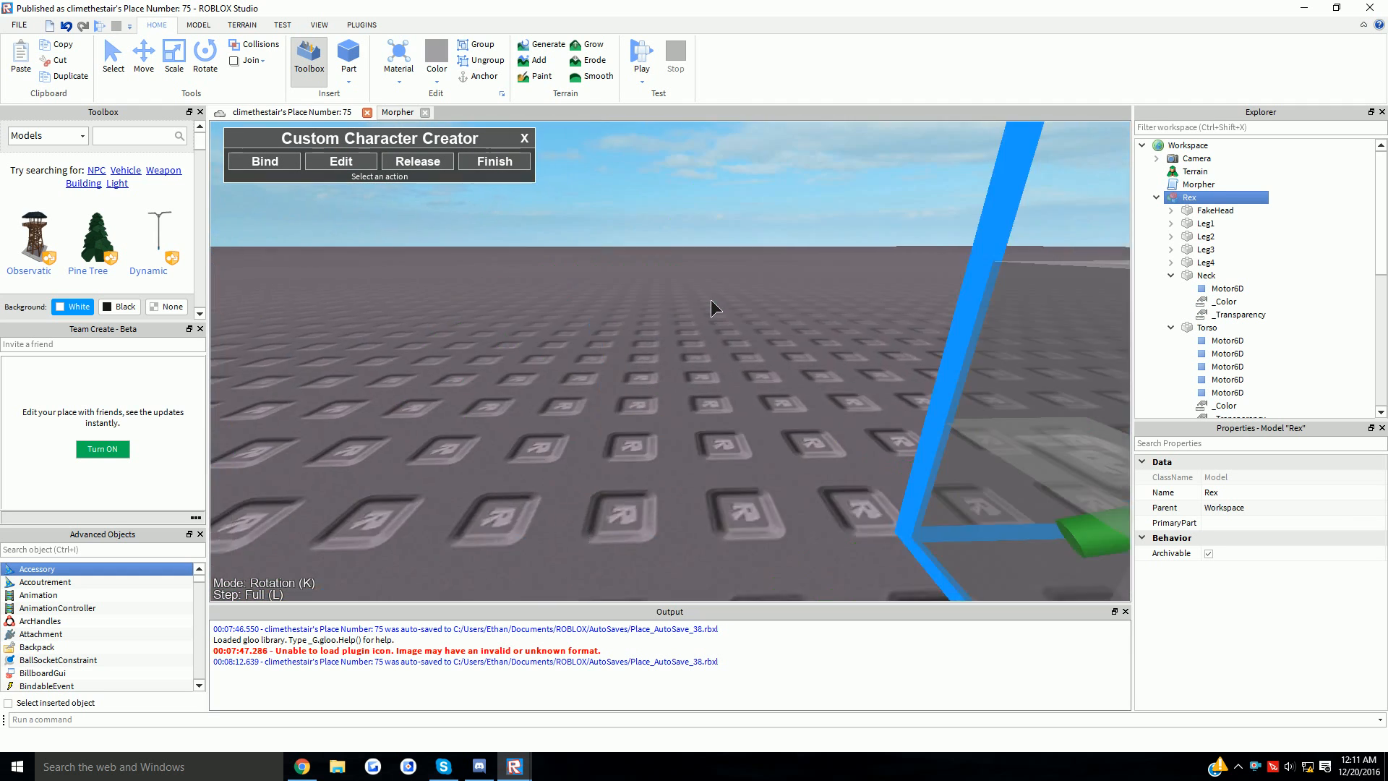
scroll(711, 302, "down", 4)
scroll(711, 302, "up", 3)
left_click(710, 299)
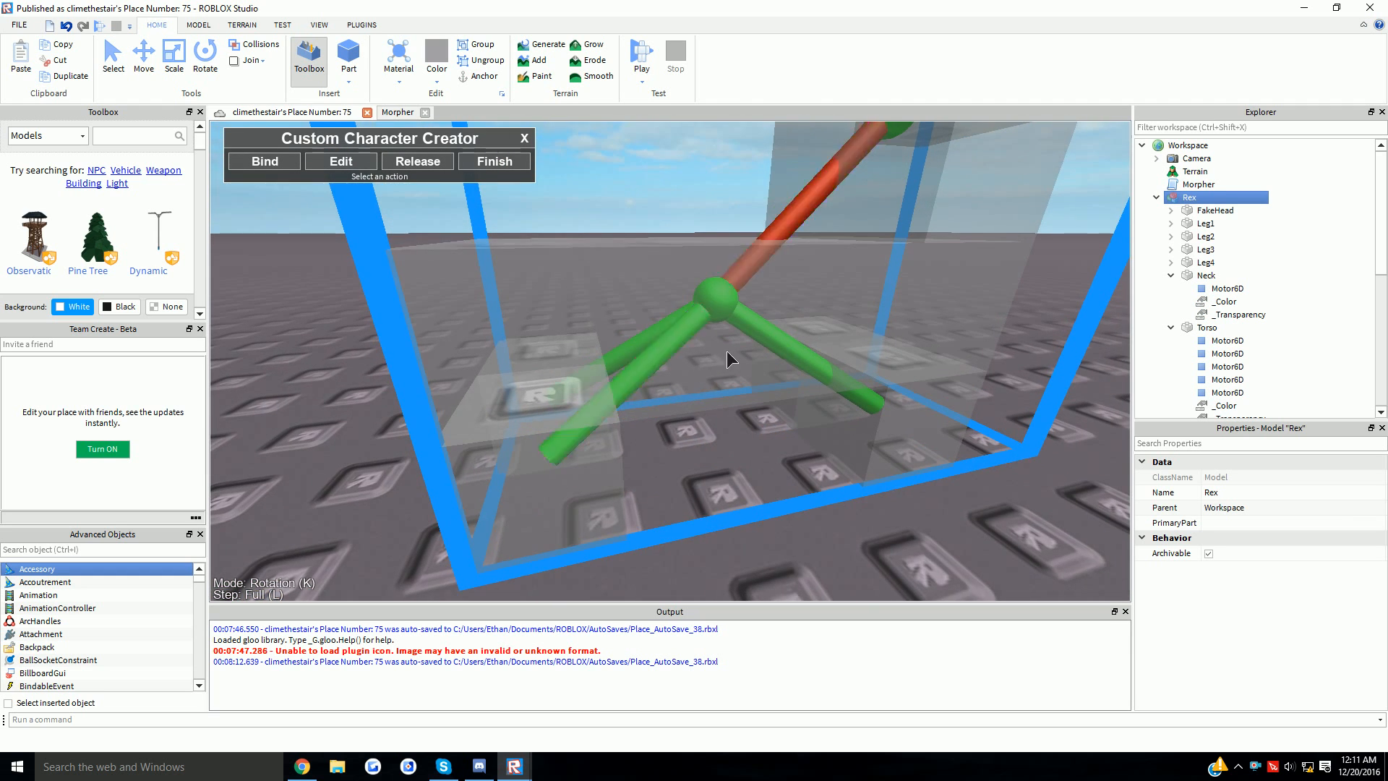
scroll(629, 241, "down", 5)
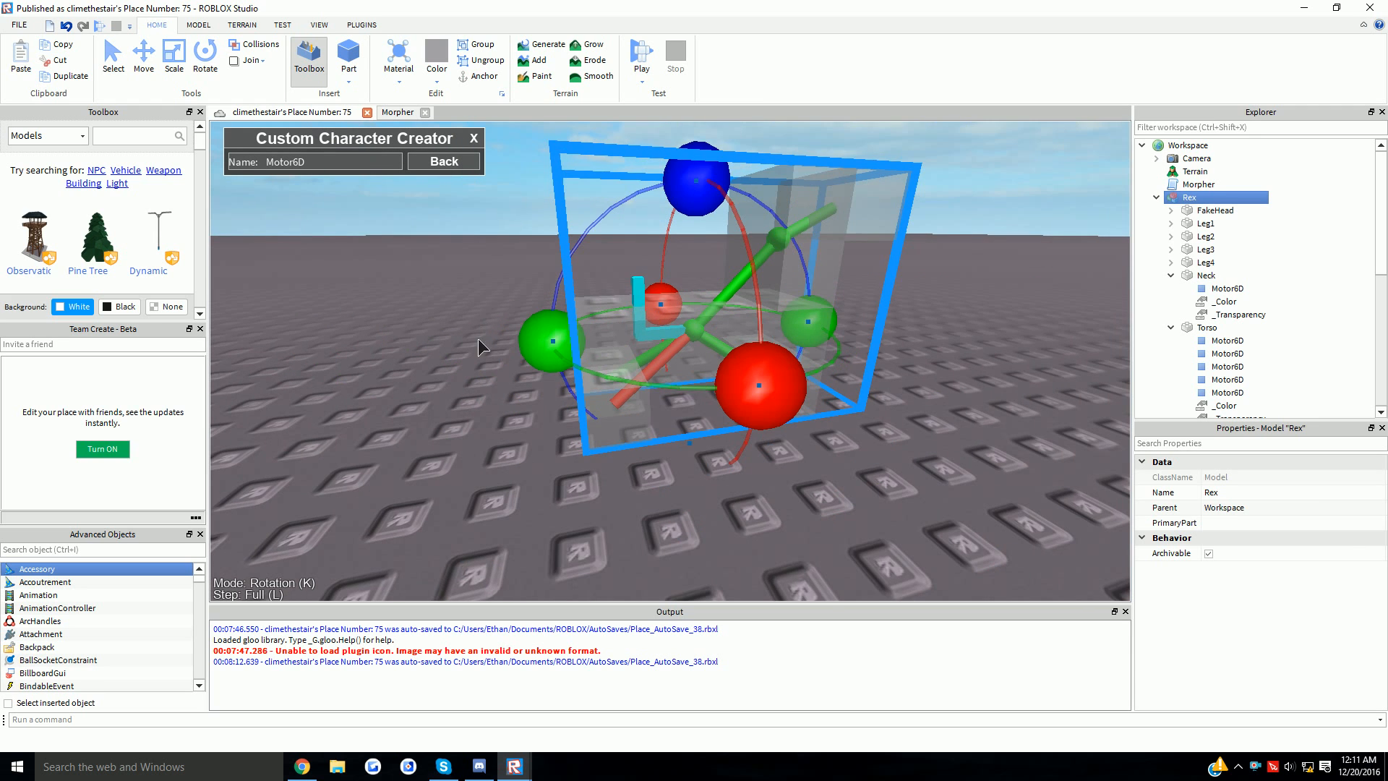
scroll(573, 344, "up", 5)
key("k")
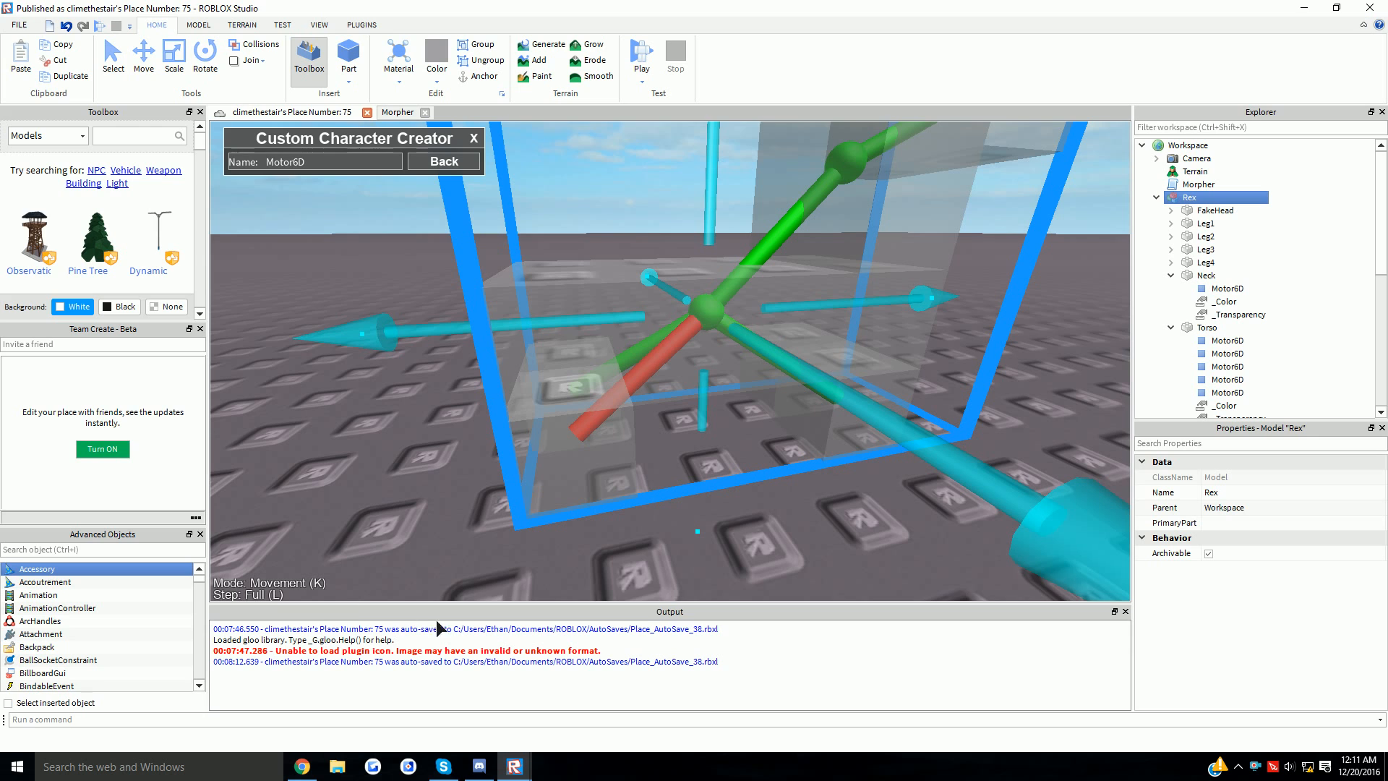
key("l")
- Drag the neck joint's move handles left, down and sideways to reposition its pivot
left_click_drag(596, 338, 593, 259)
right_click_drag(604, 275, 817, 431)
right_click_drag(726, 405, 769, 333)
left_click_drag(419, 354, 383, 372)
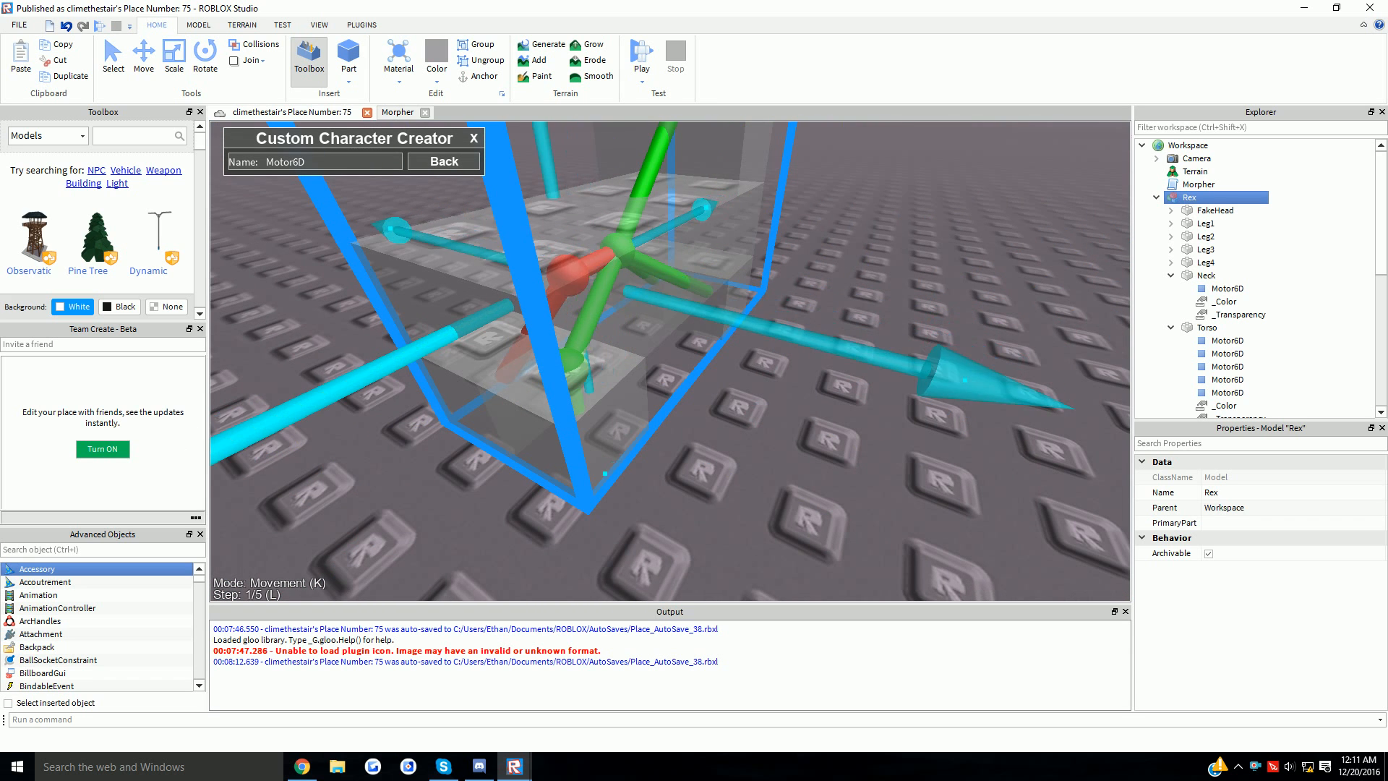
right_click_drag(365, 357, 600, 239)
left_click_drag(601, 239, 594, 362)
key("f")
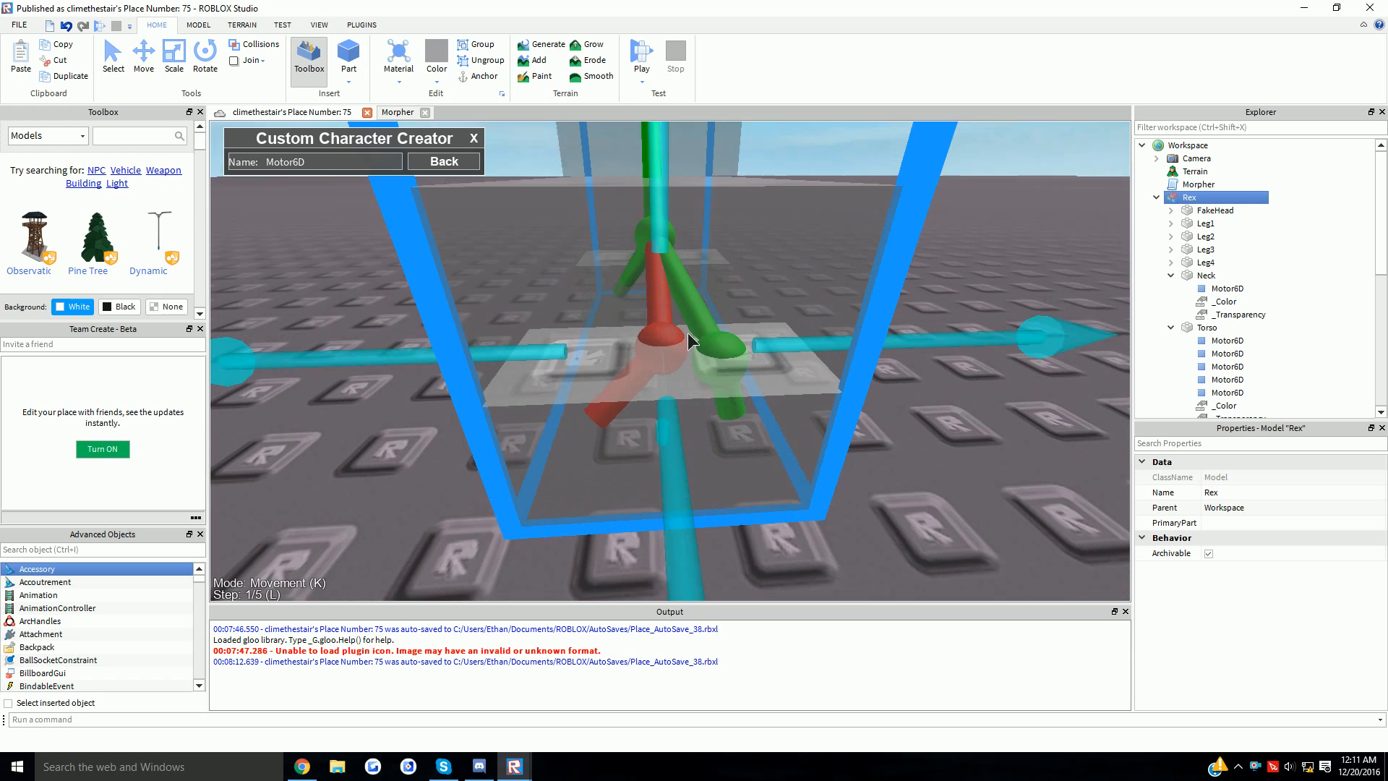
left_click_drag(865, 360, 817, 372)
right_click_drag(891, 389, 669, 350)
left_click_drag(833, 246, 819, 215)
scroll(821, 202, "down", 5)
left_click_drag(743, 250, 774, 283)
scroll(773, 284, "up", 5)
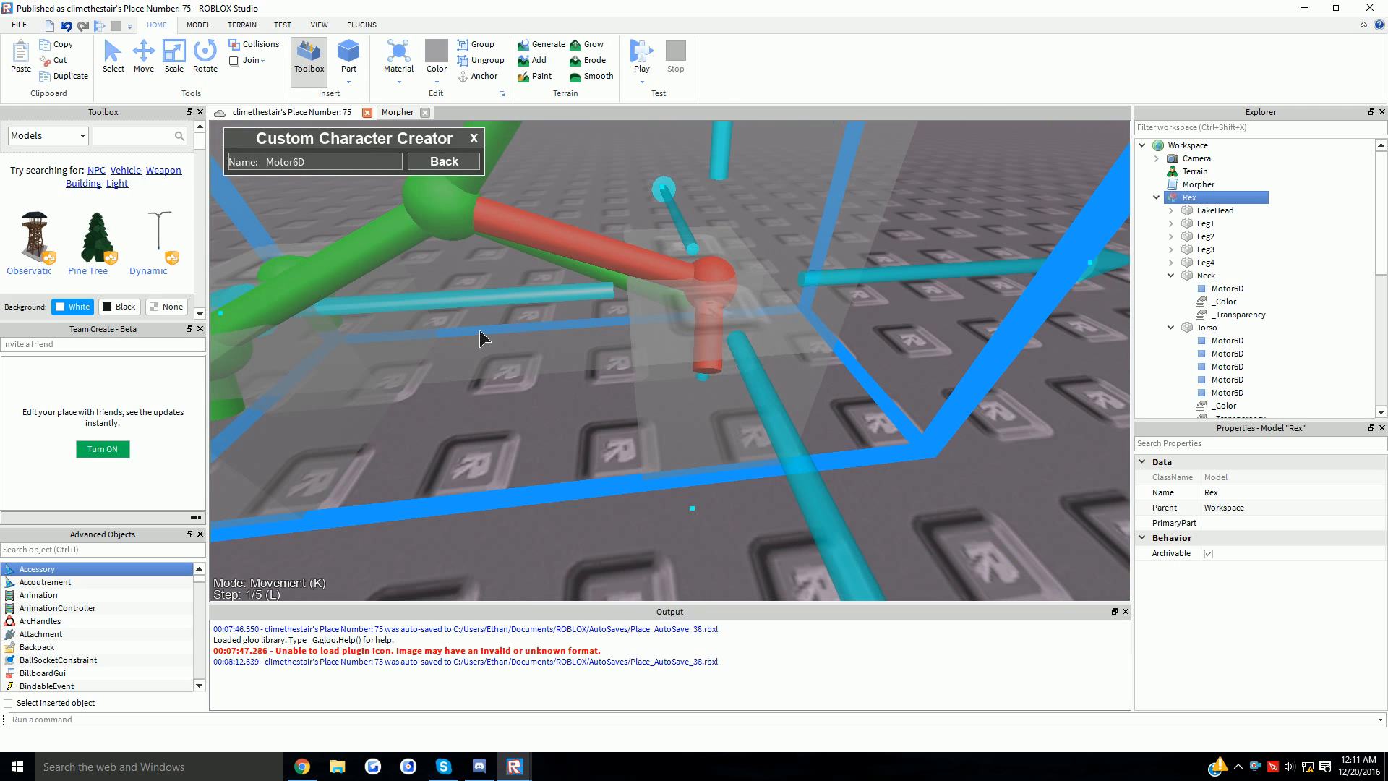
- View the joint from several angles, then raise, lower and slide the neck pivot left
right_click_drag(479, 329, 696, 341)
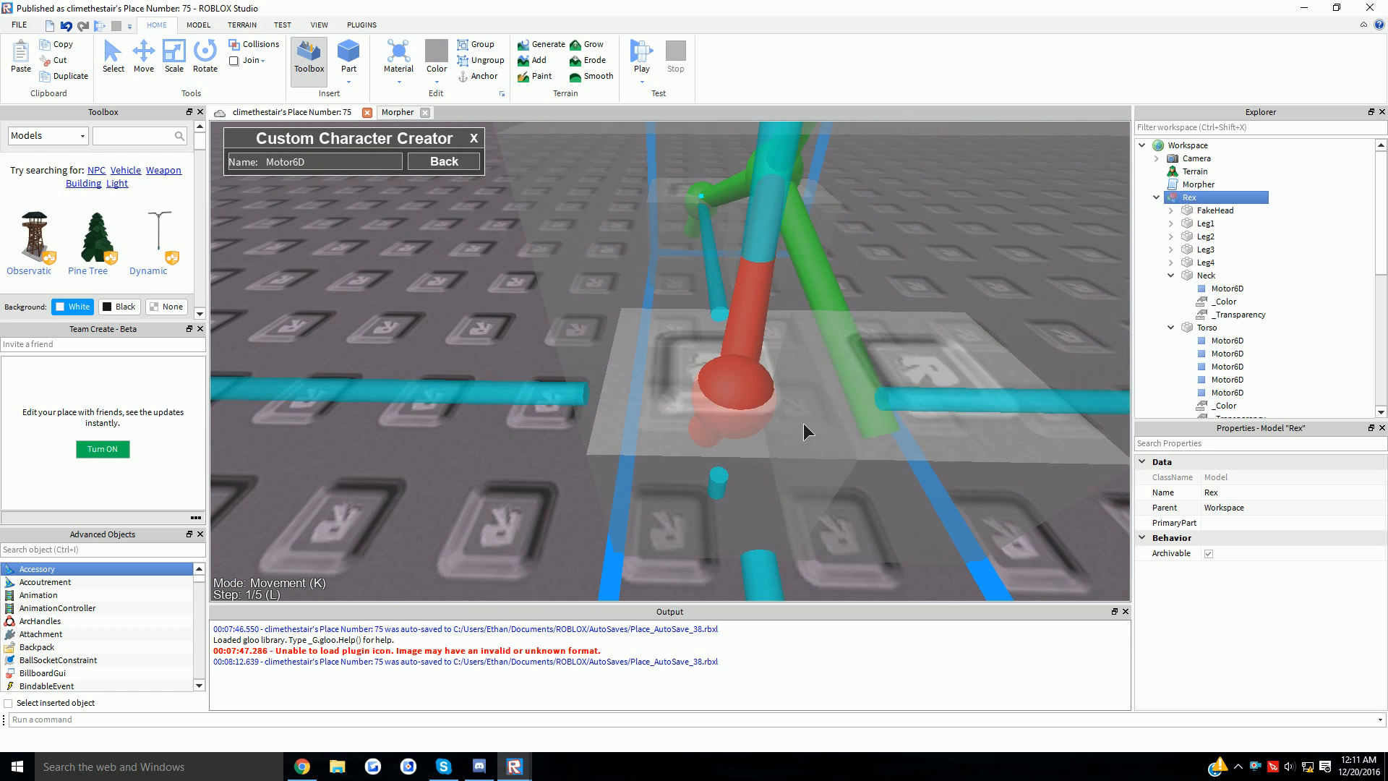
right_click_drag(803, 423, 870, 405)
middle_click_drag(887, 408, 541, 243)
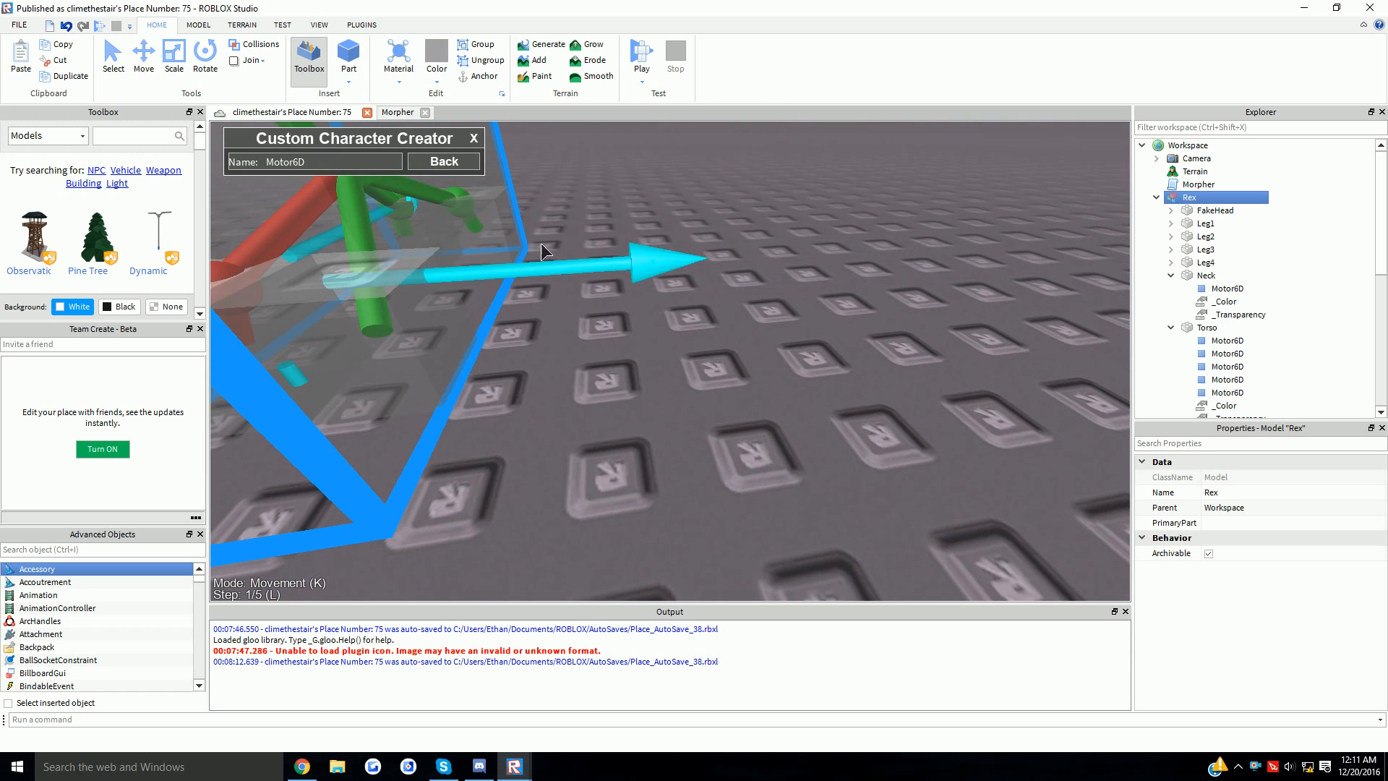
right_click_drag(528, 318, 685, 322)
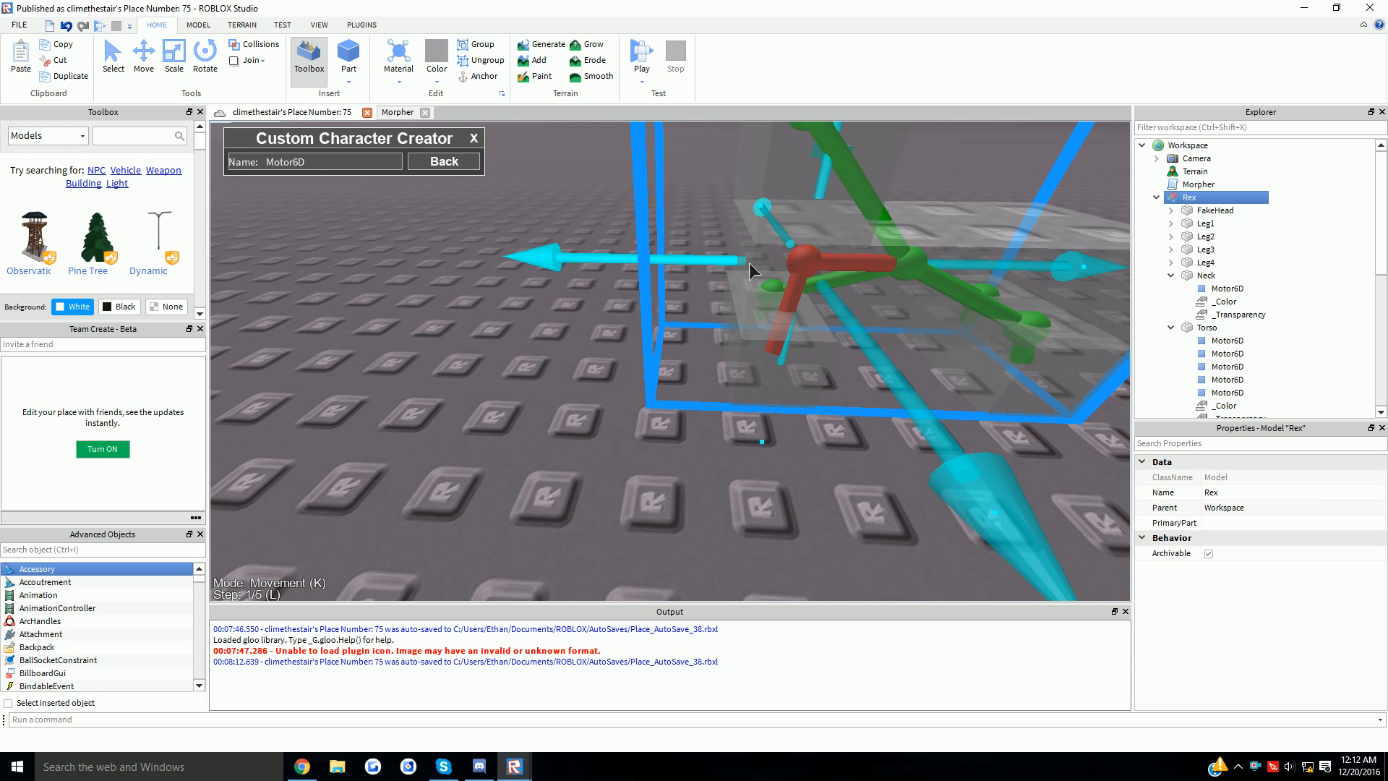
right_click_drag(830, 279, 659, 409)
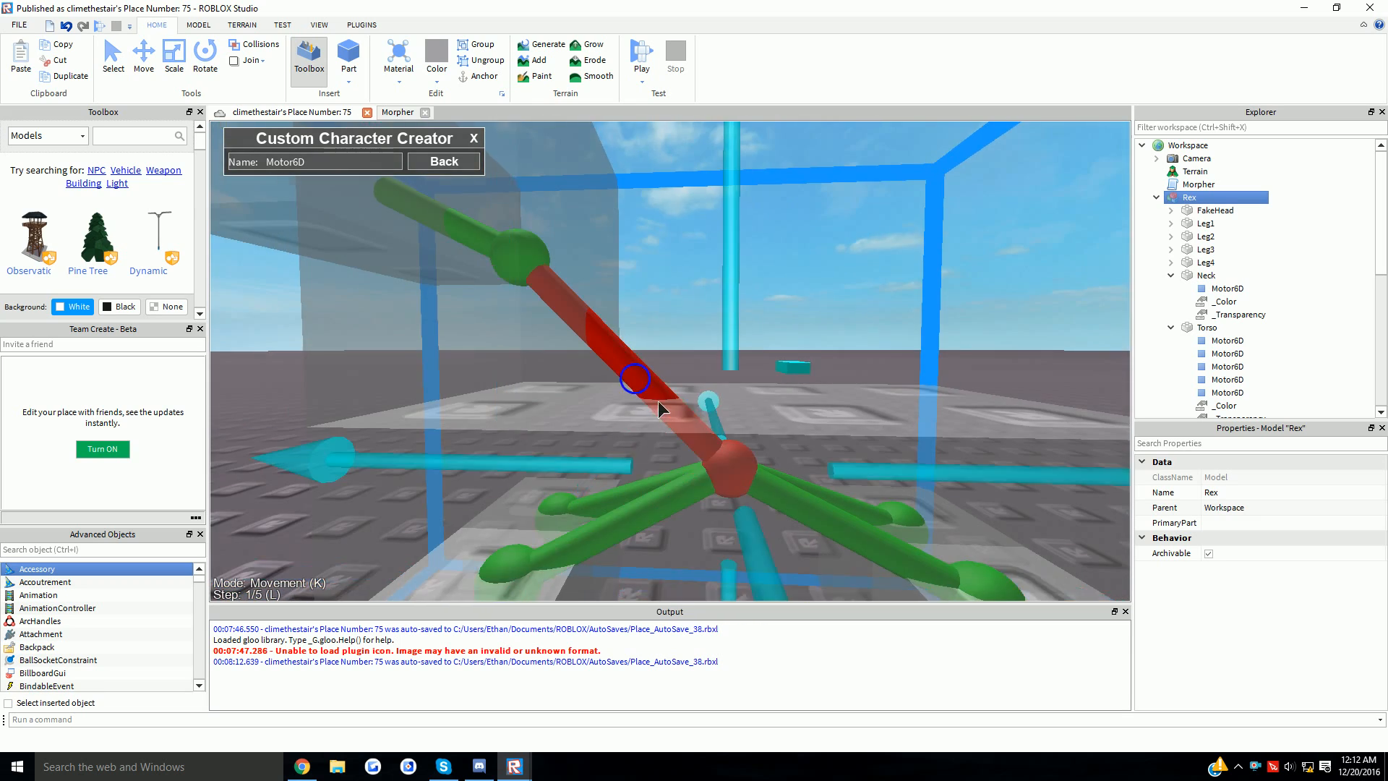
scroll(659, 409, "down", 5)
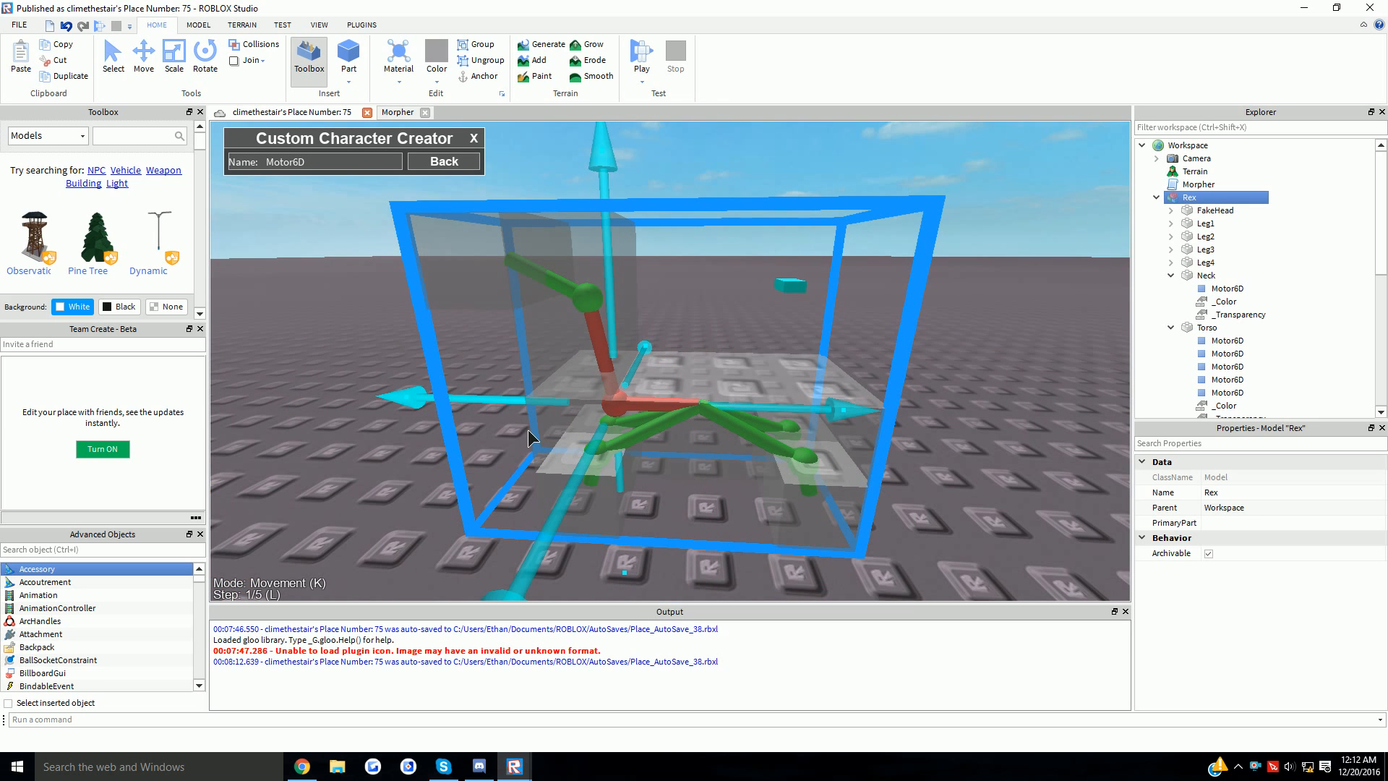
left_click_drag(640, 346, 666, 240)
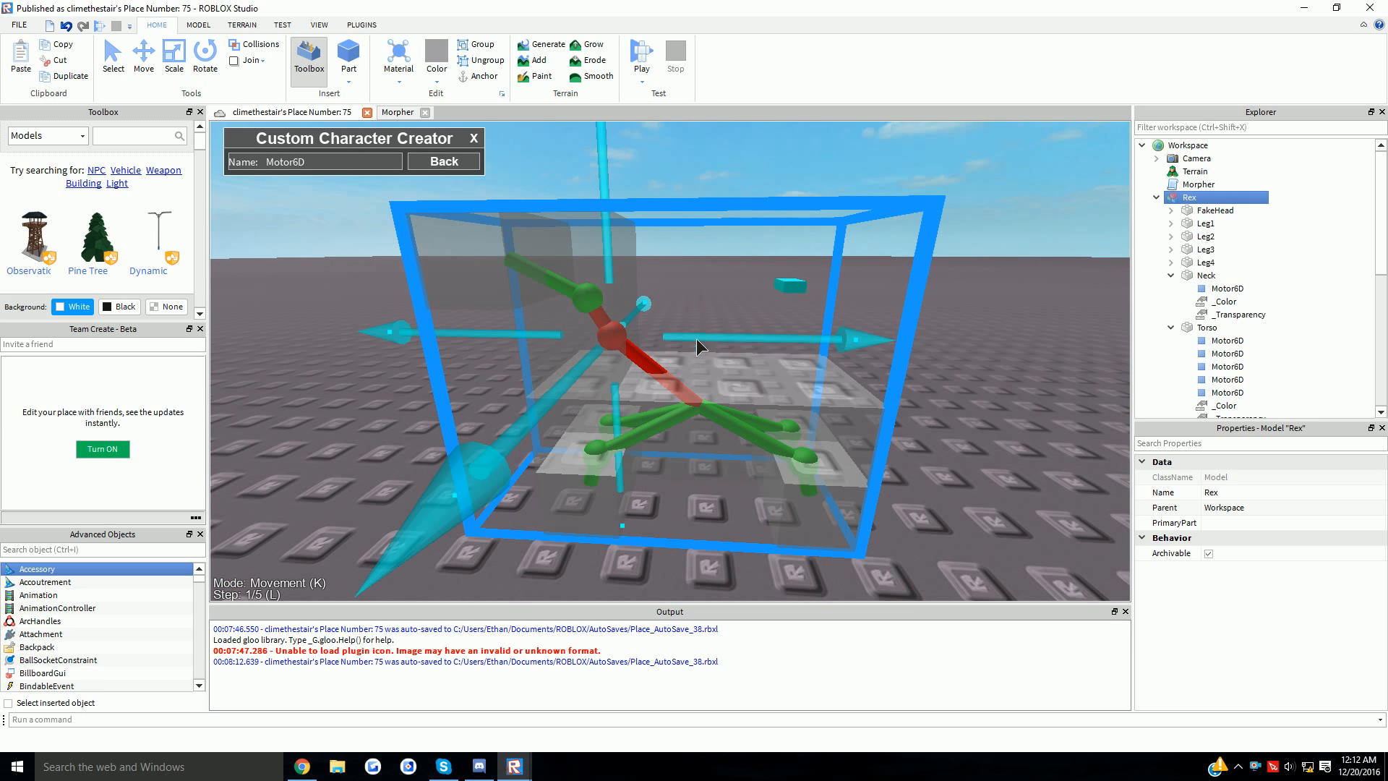
left_click_drag(696, 347, 734, 403)
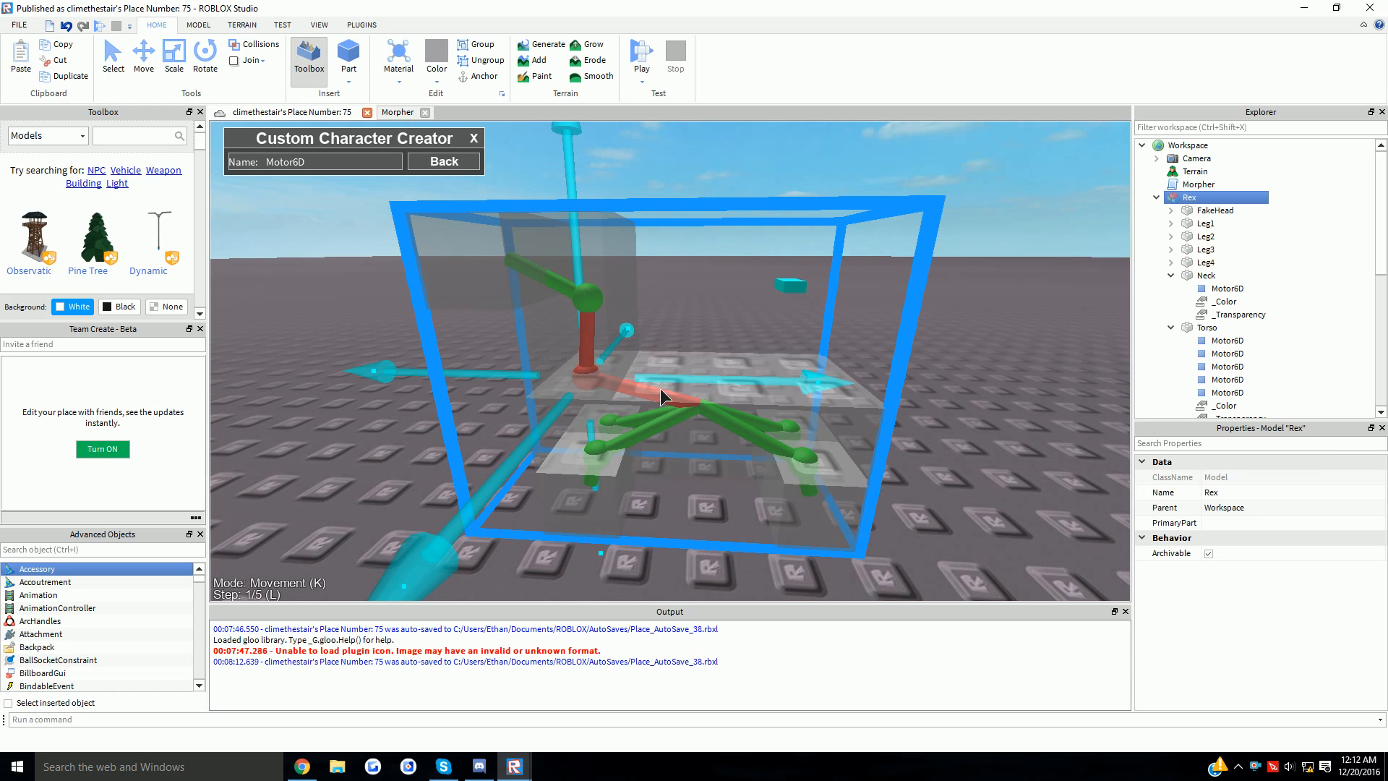
right_click_drag(661, 388, 655, 345)
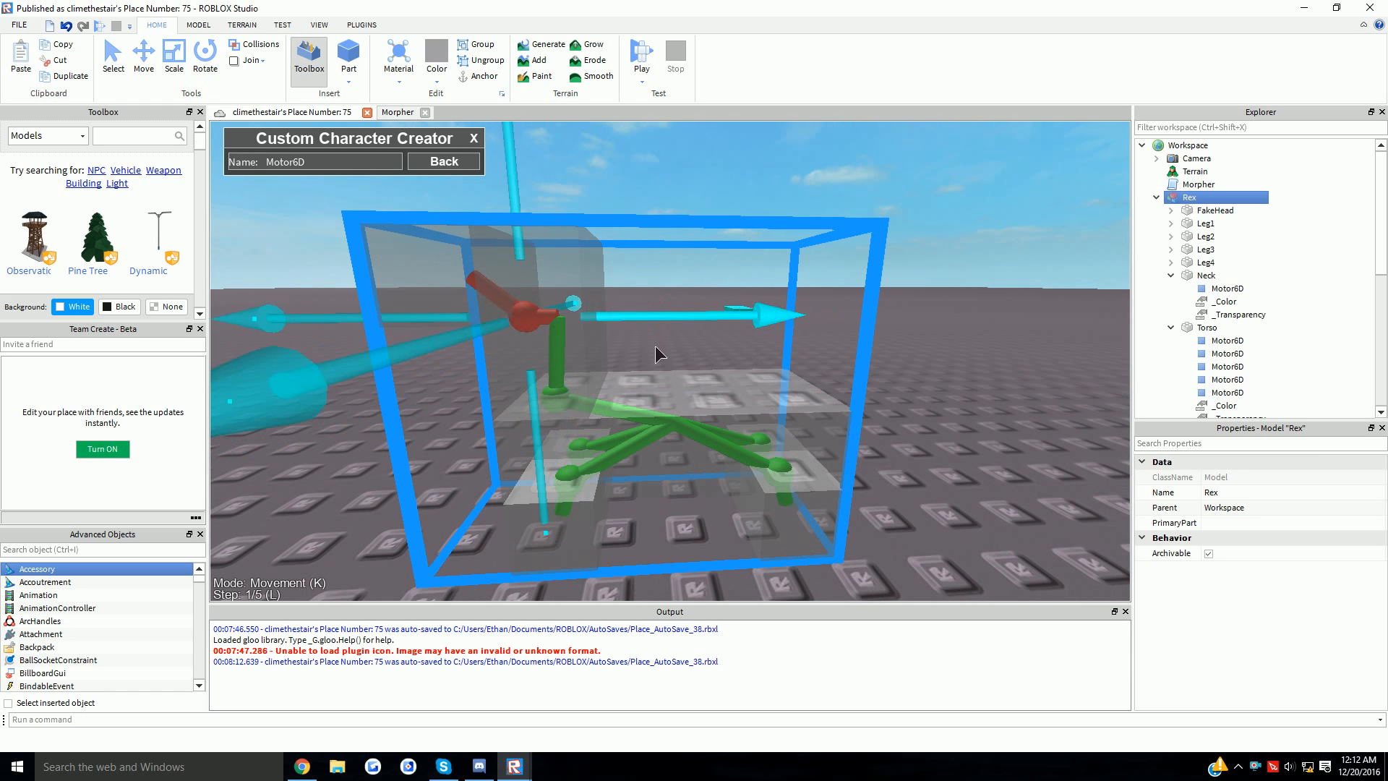
left_click_drag(654, 346, 622, 354)
right_click_drag(610, 319, 611, 323)
- Slide the neck pivot further left, view the whole rig, and close joint editing
scroll(611, 323, "up", 5)
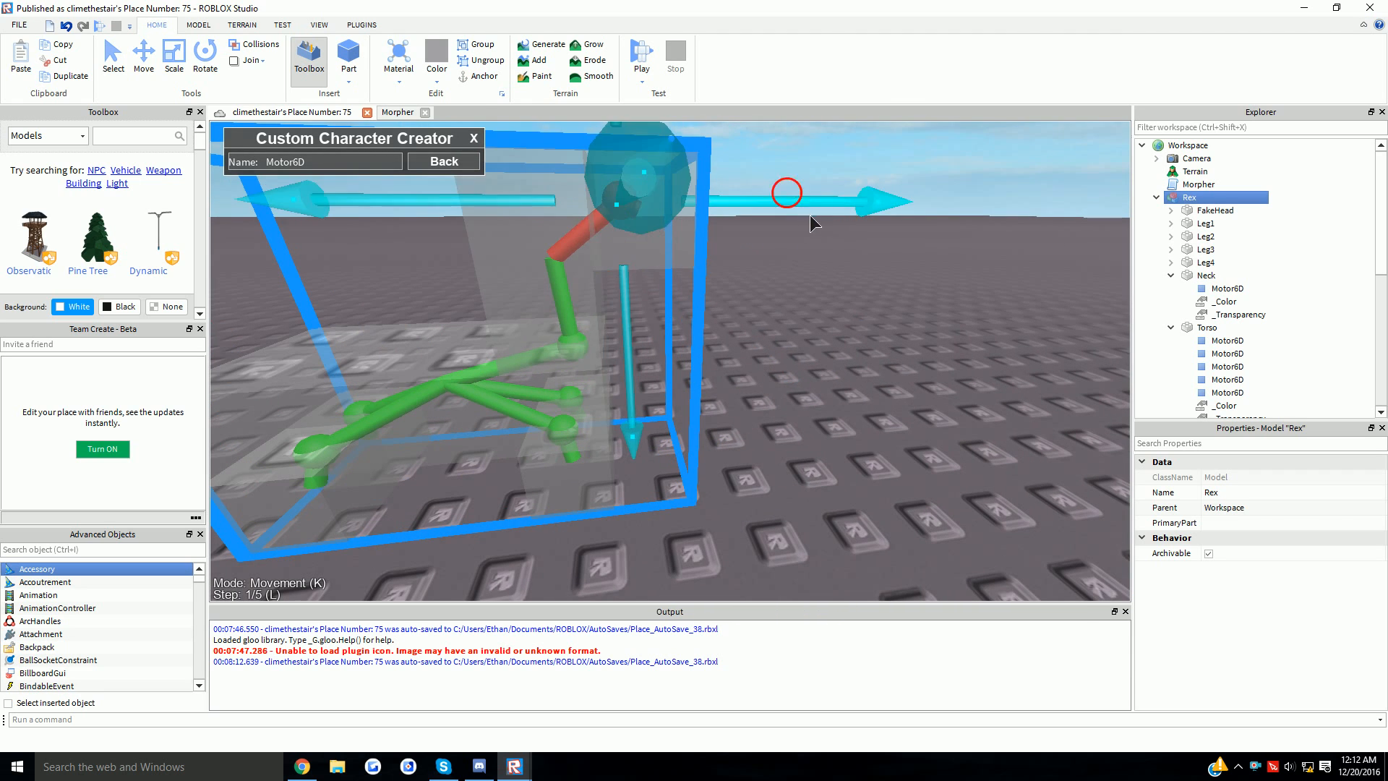
left_click_drag(809, 215, 791, 231)
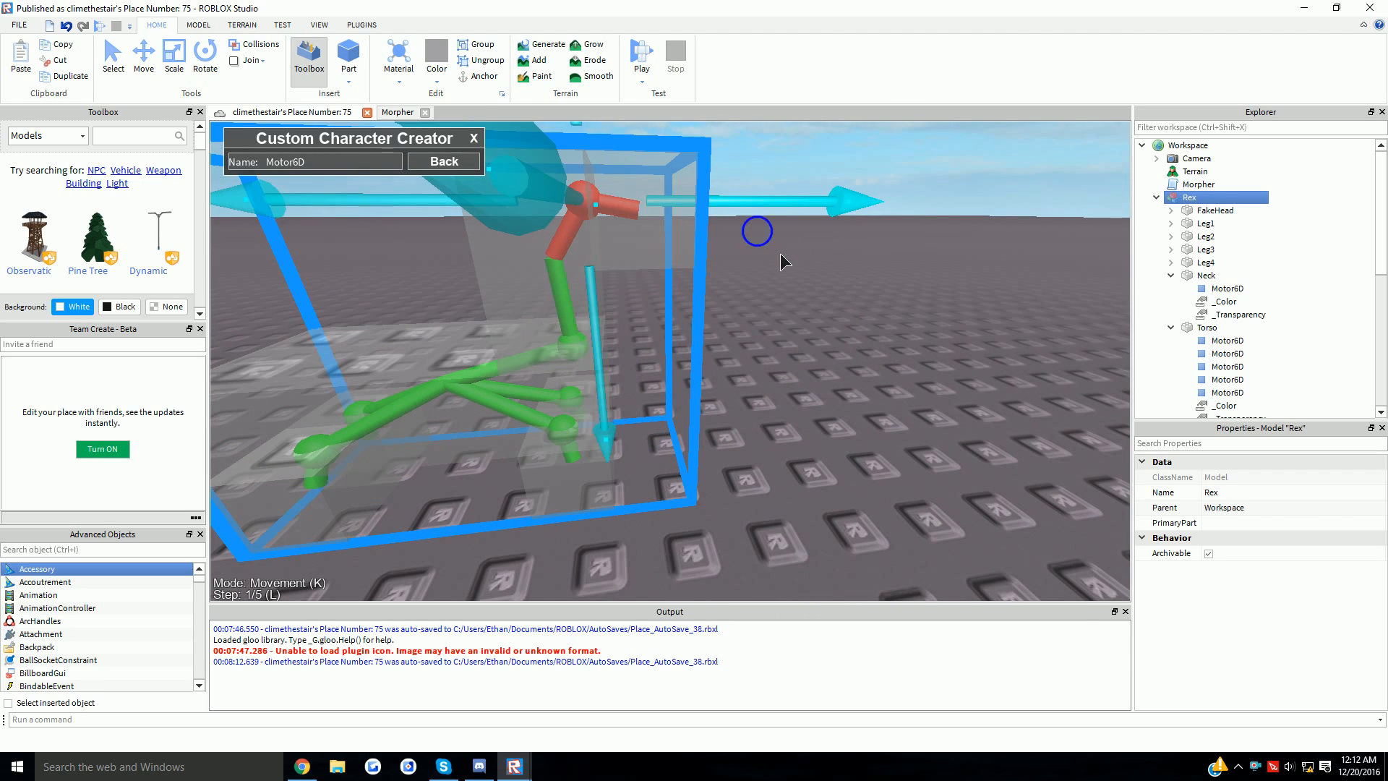
right_click_drag(779, 253, 779, 253)
scroll(779, 253, "down", 5)
scroll(779, 253, "up", 2)
scroll(751, 288, "down", 5)
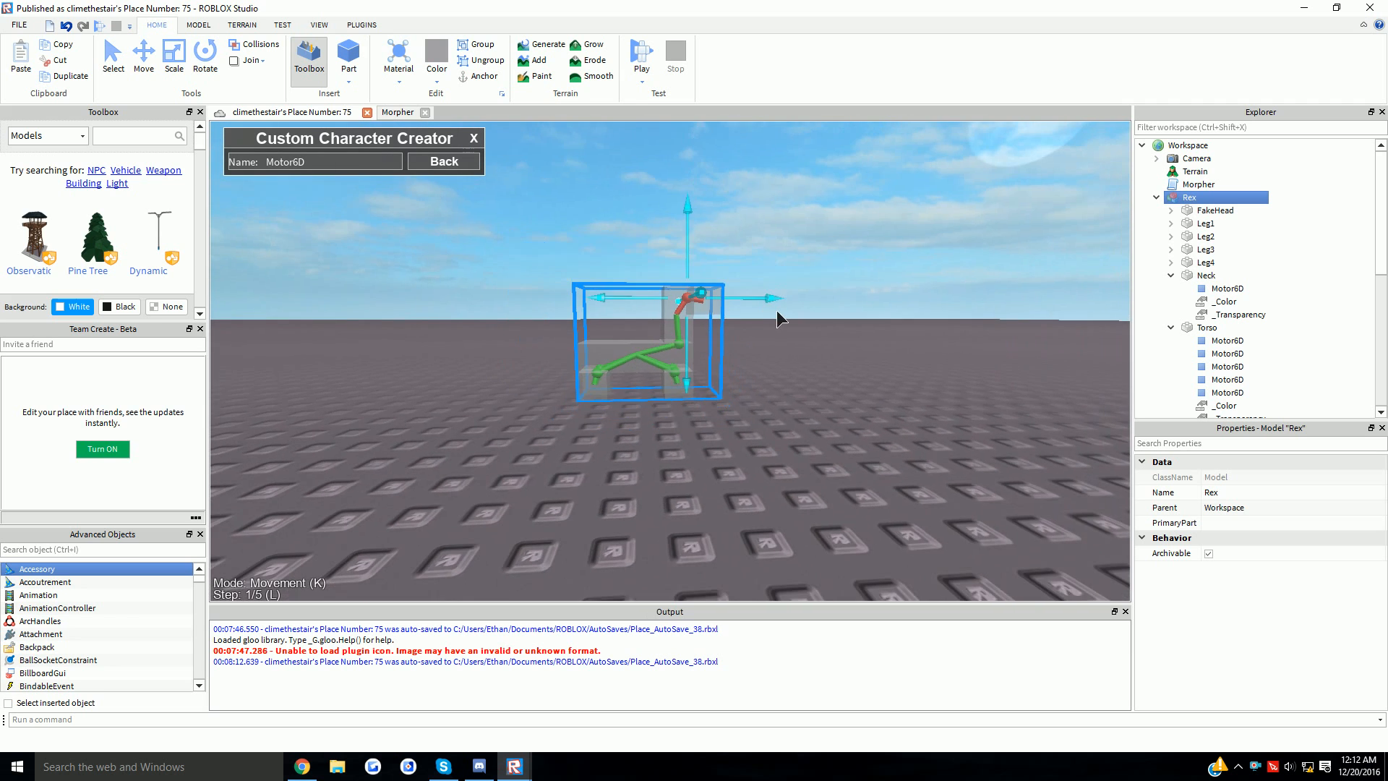
scroll(776, 311, "up", 3)
scroll(779, 298, "down", 3)
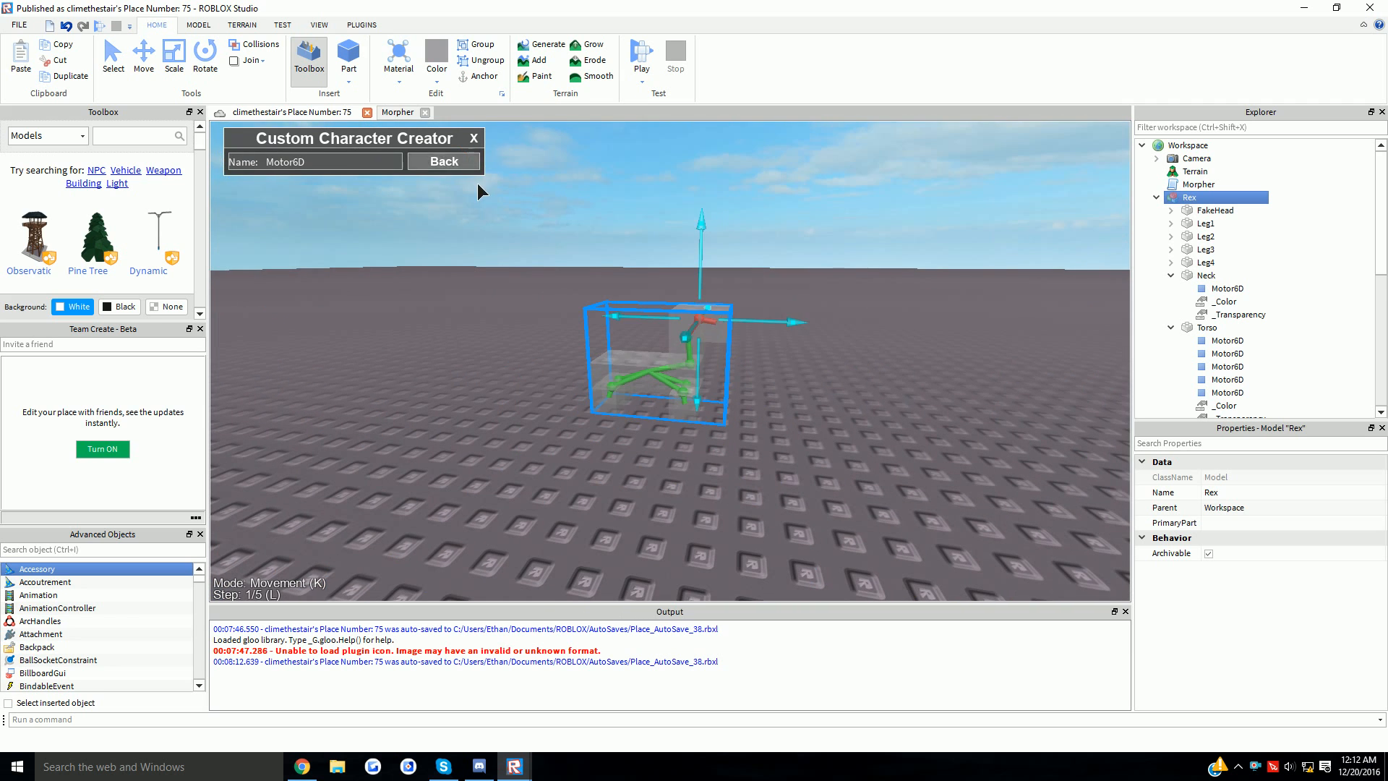
left_click(443, 161)
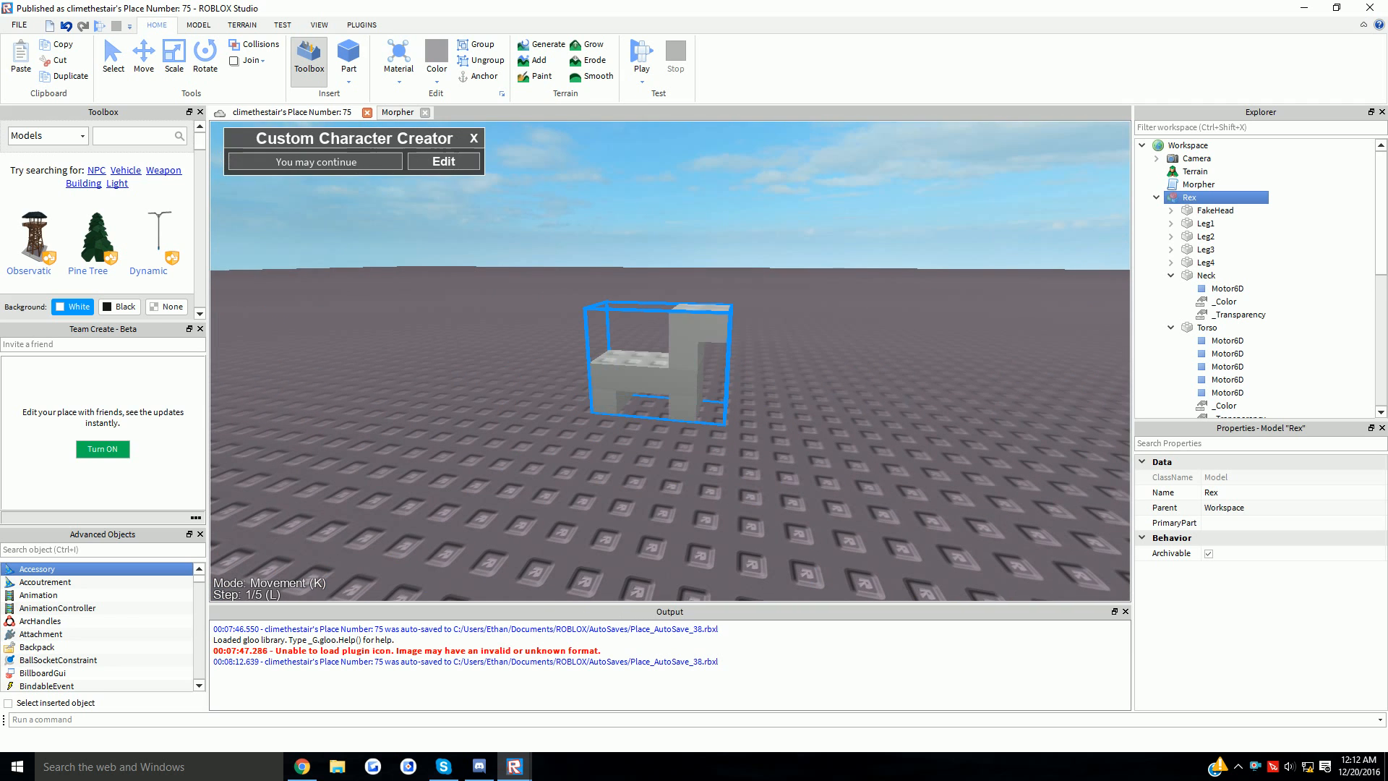
- Collapse Neck and Torso, duplicate FakeHead and rename the copy Head
scroll(712, 276, "up", 5)
scroll(736, 281, "down", 3)
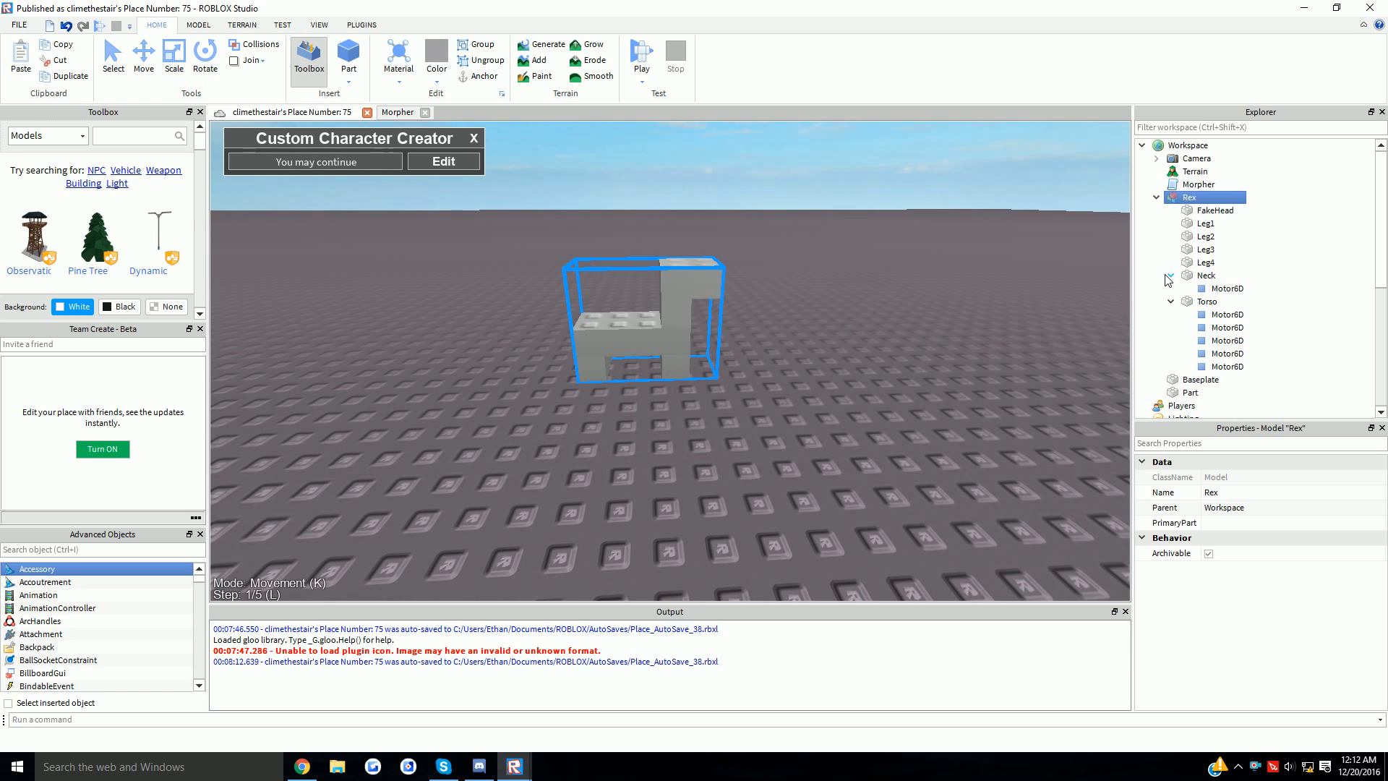
left_click(1169, 276)
left_click(1170, 289)
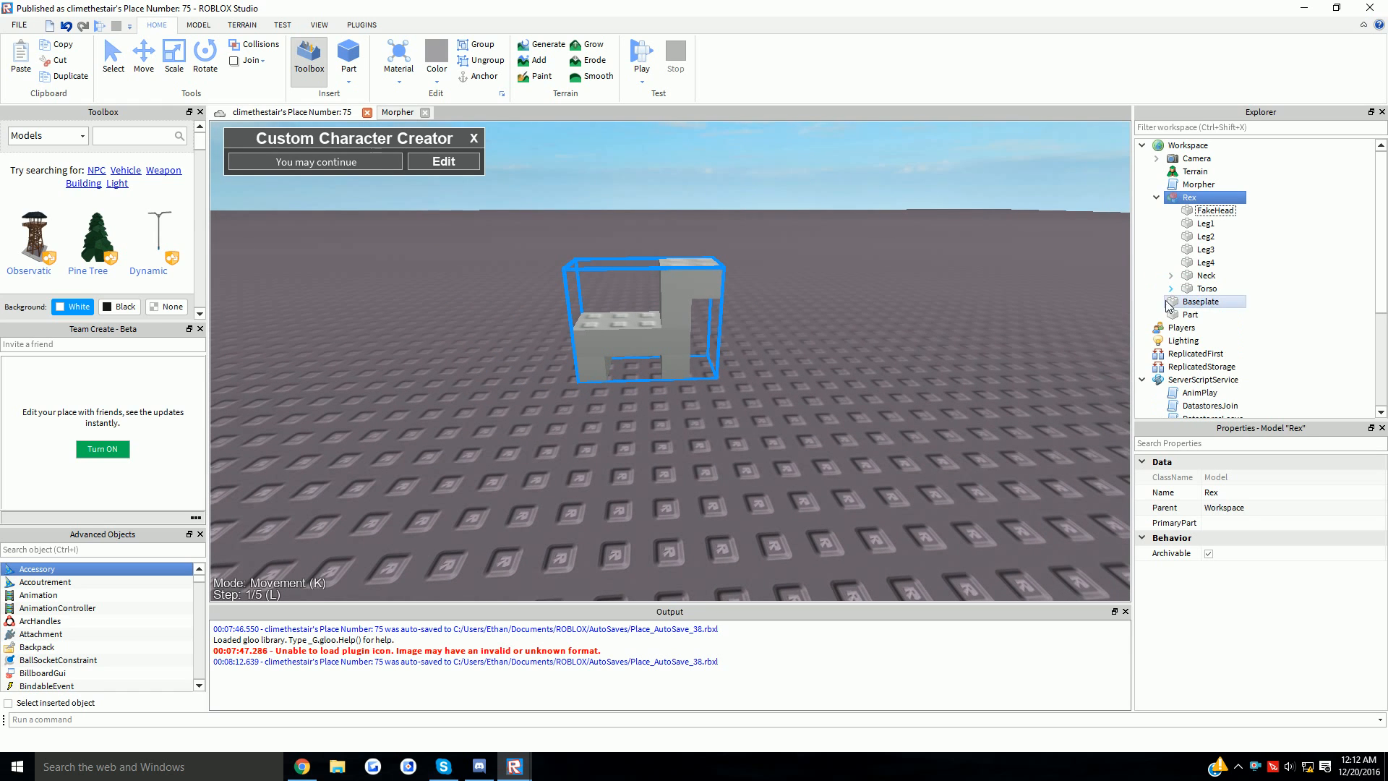
left_click(1192, 211)
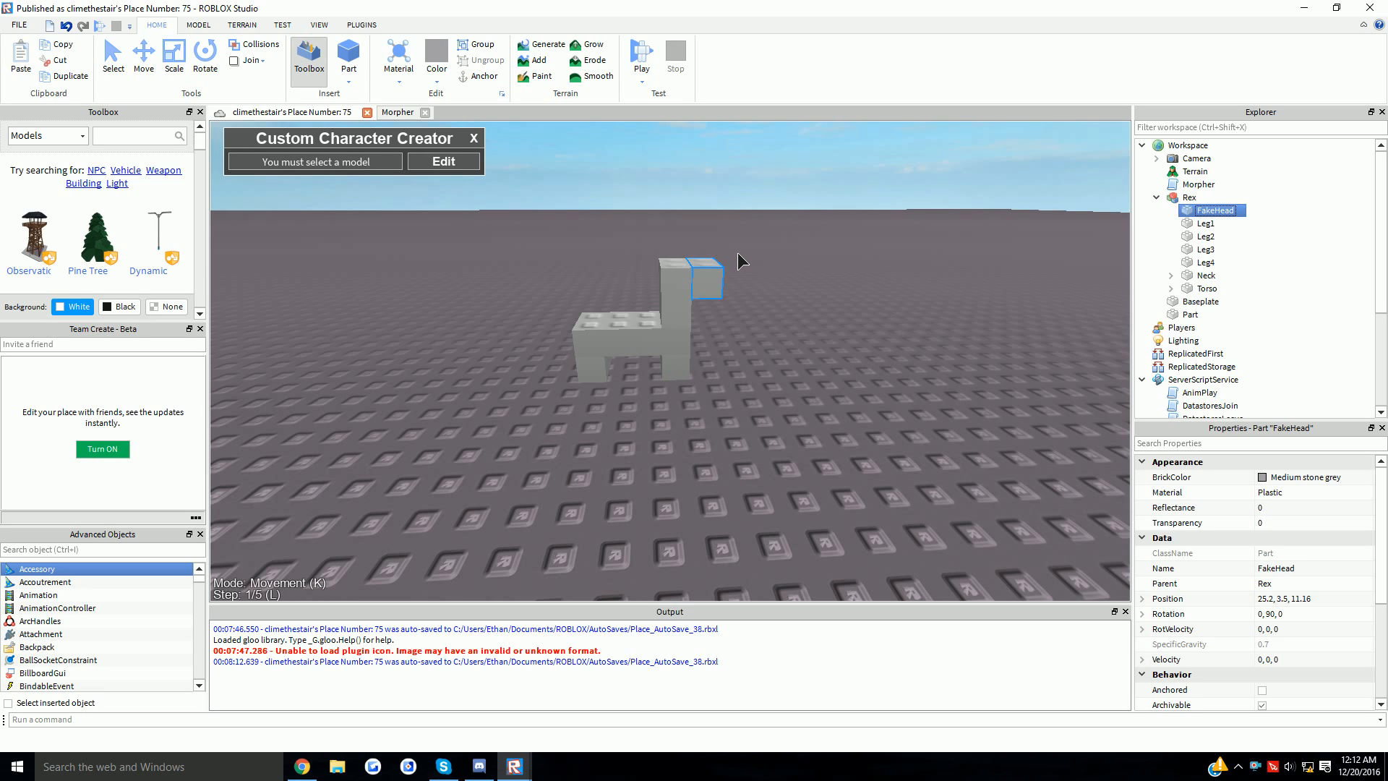
key("ctrl+d")
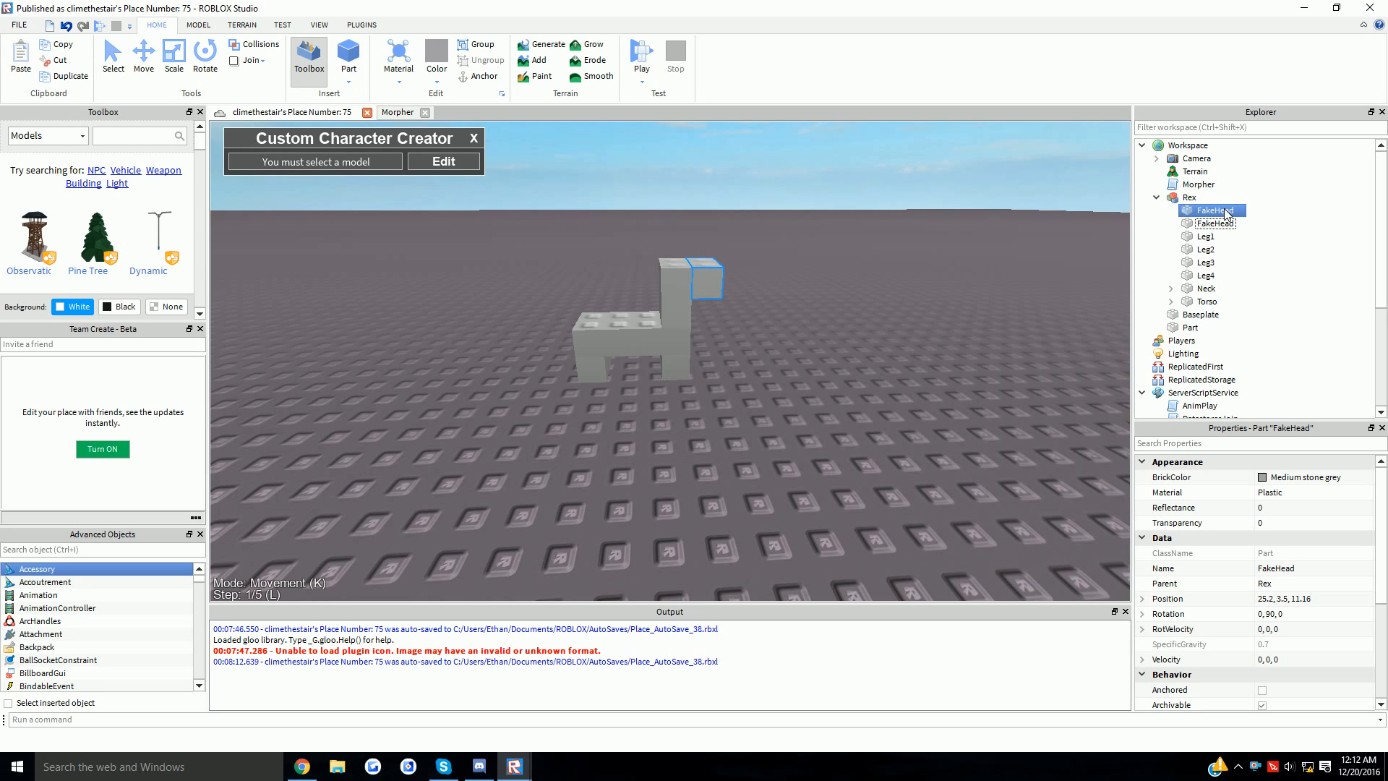
key("F2")
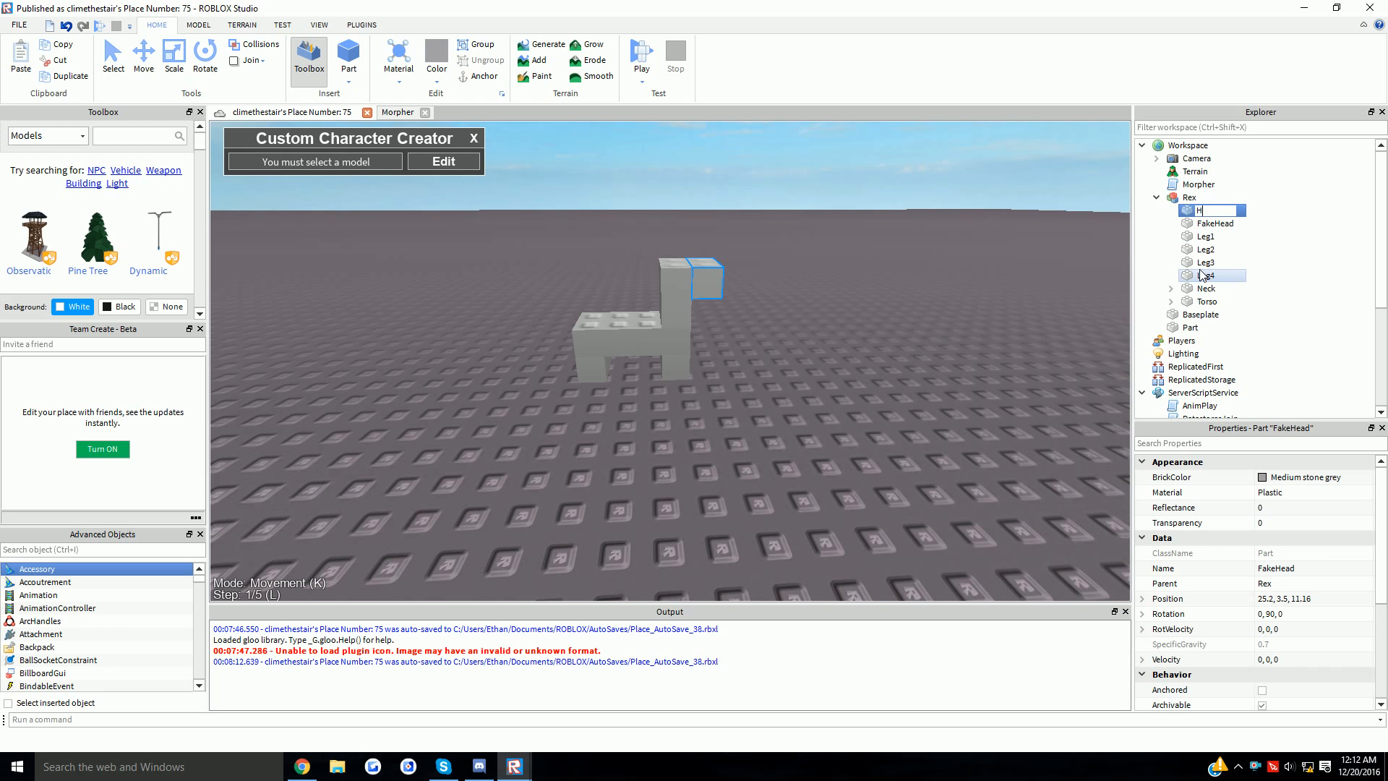
- Raise the new Head slightly with the Move tool, then select the Rex model
key("ctrl+2")
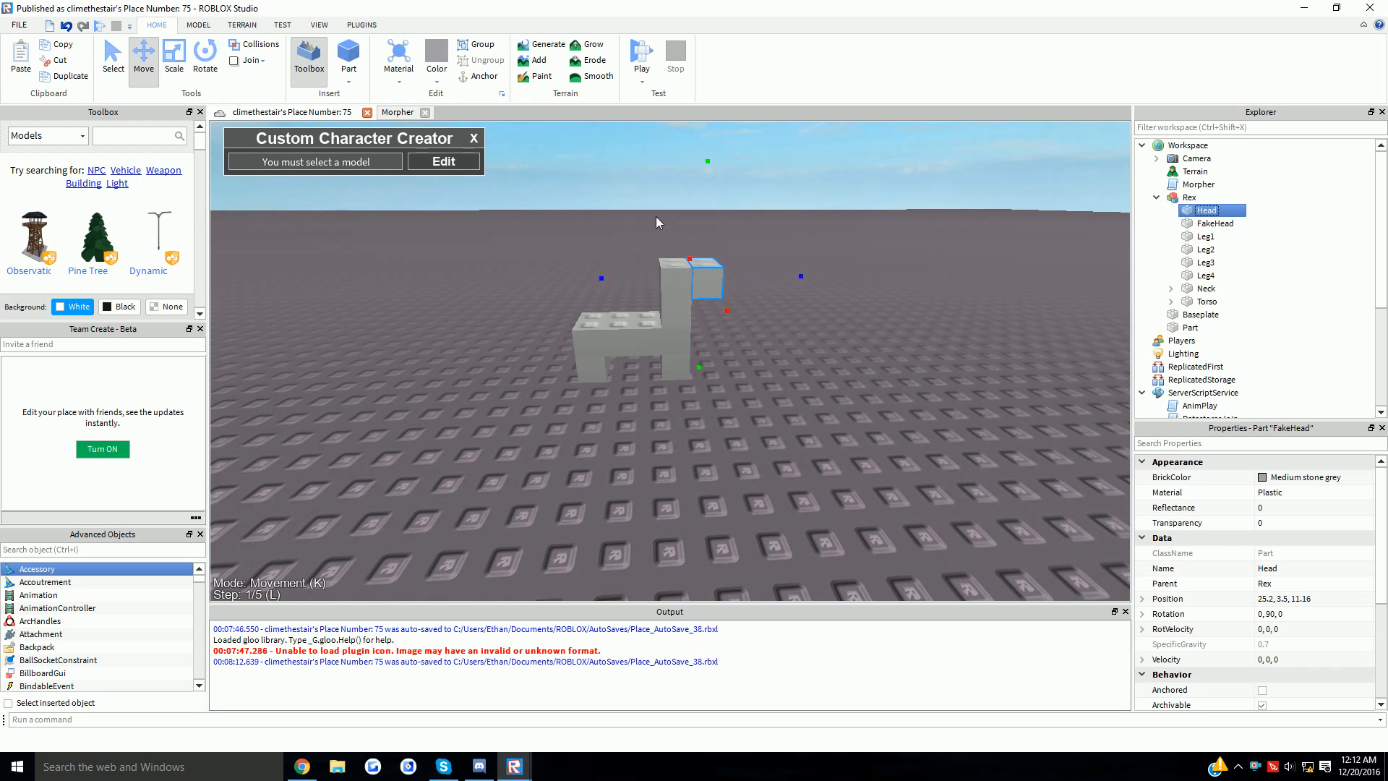
key("f")
left_click_drag(725, 311, 730, 306)
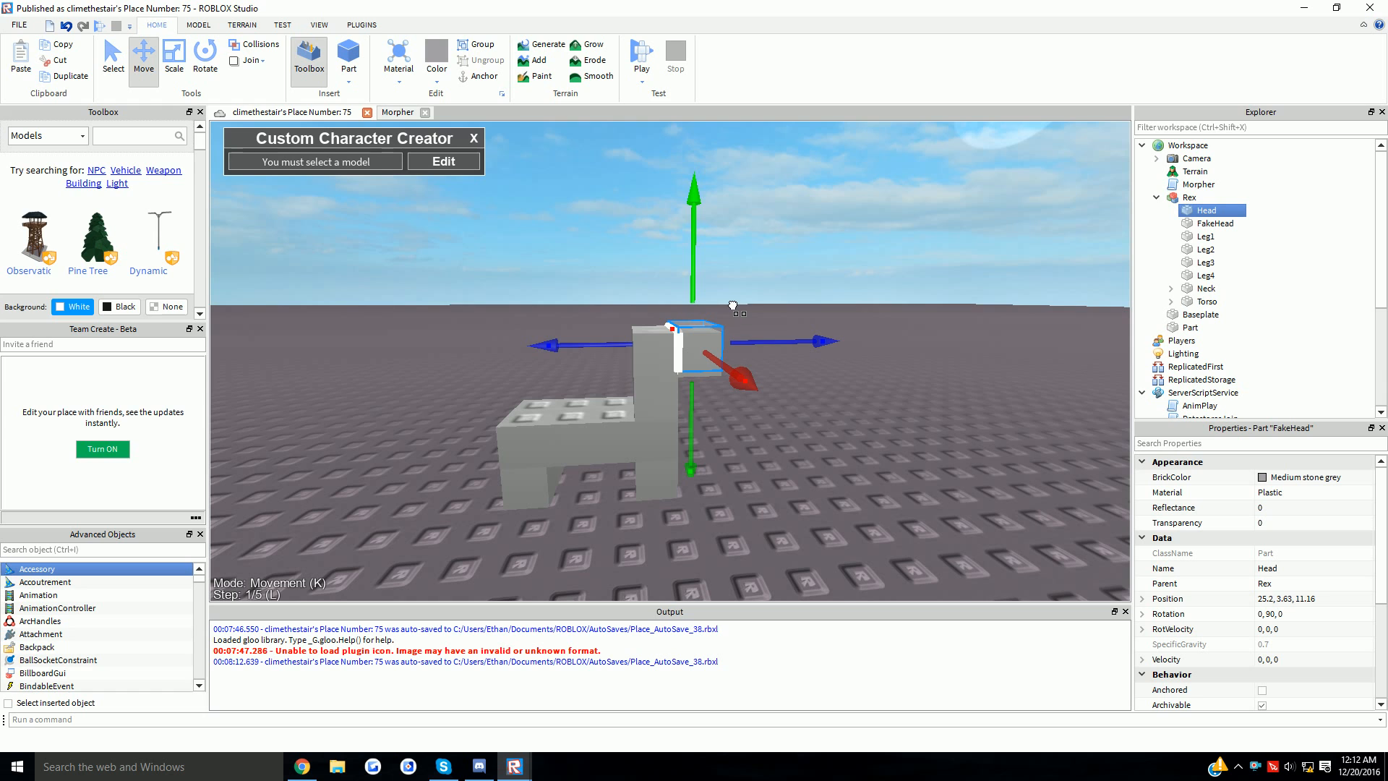
left_click(770, 279)
right_click_drag(770, 279, 678, 292)
left_click(701, 407)
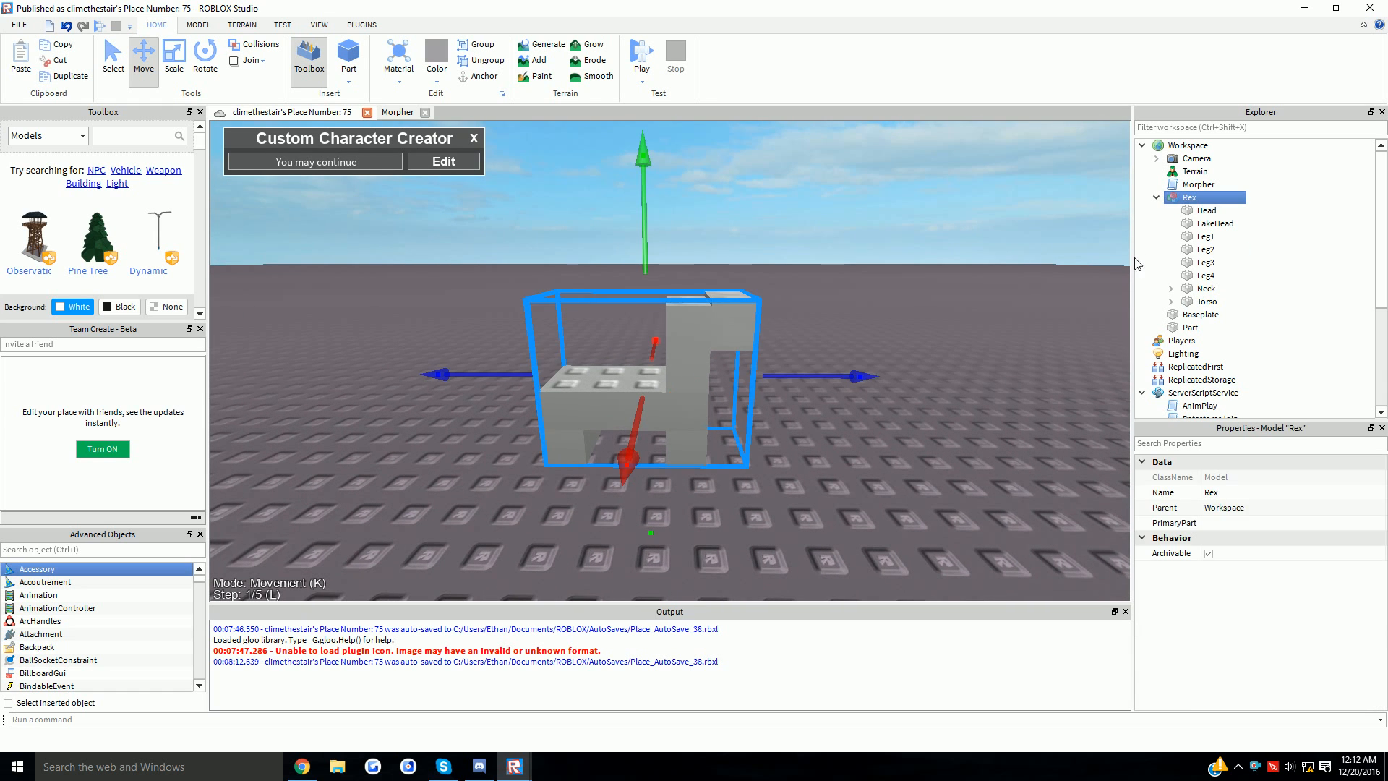
- Add a Humanoid object to the Rex model
right_click(1191, 204)
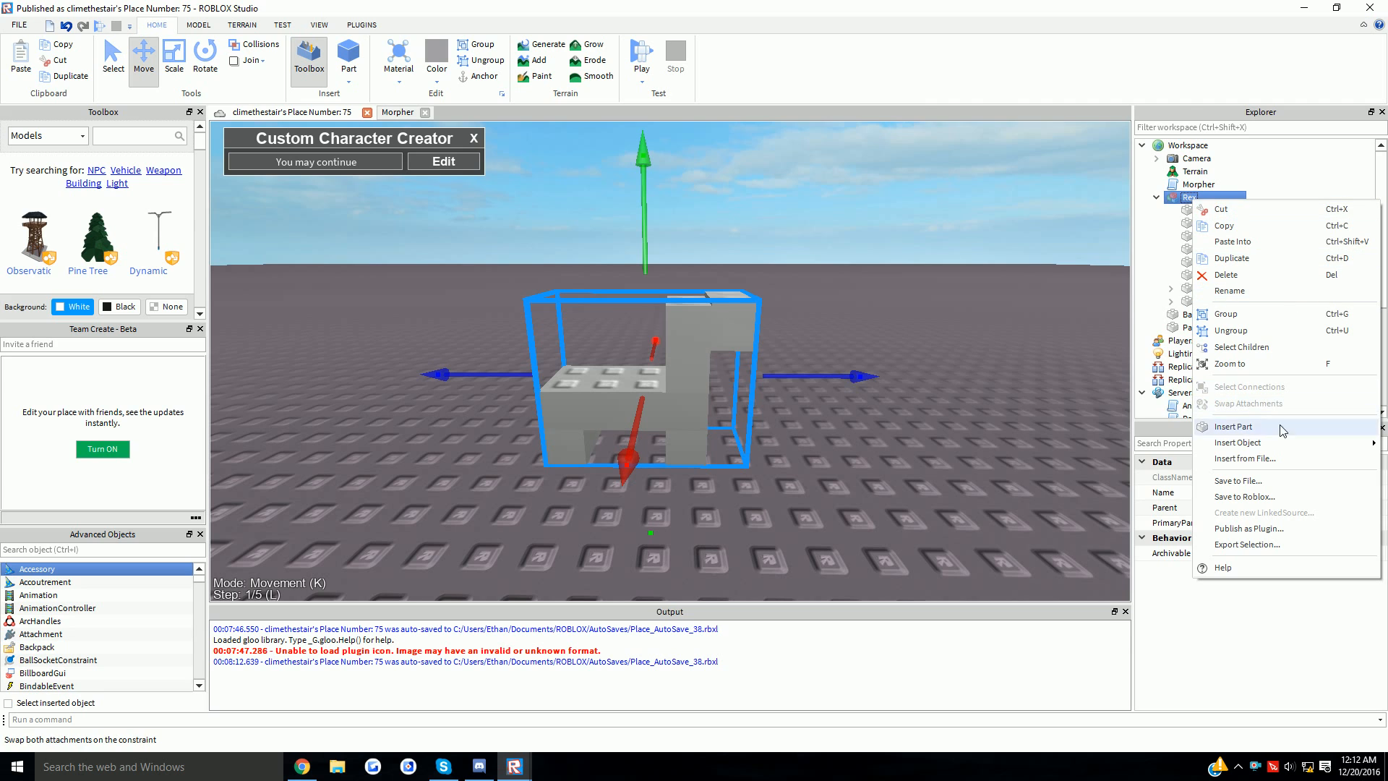
mouse_move(1258, 445)
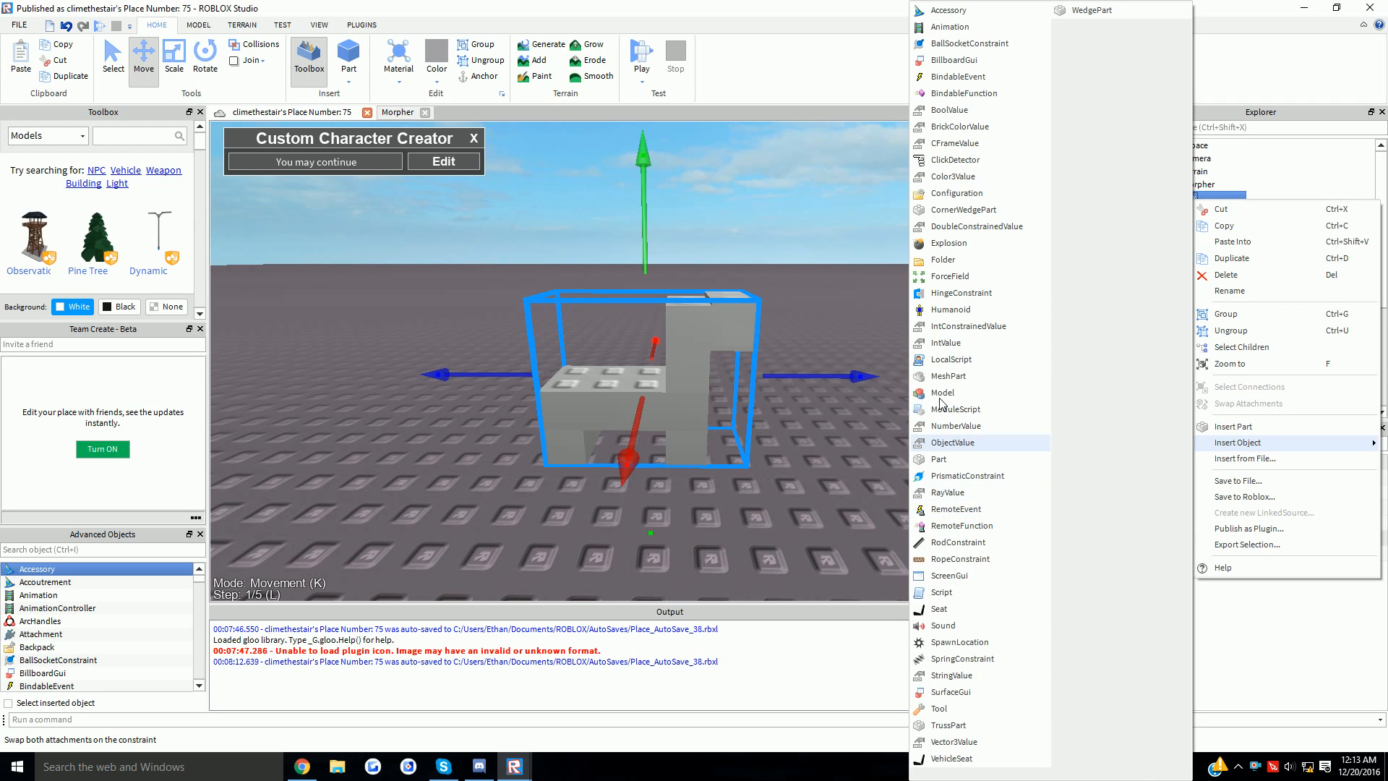
left_click(950, 311)
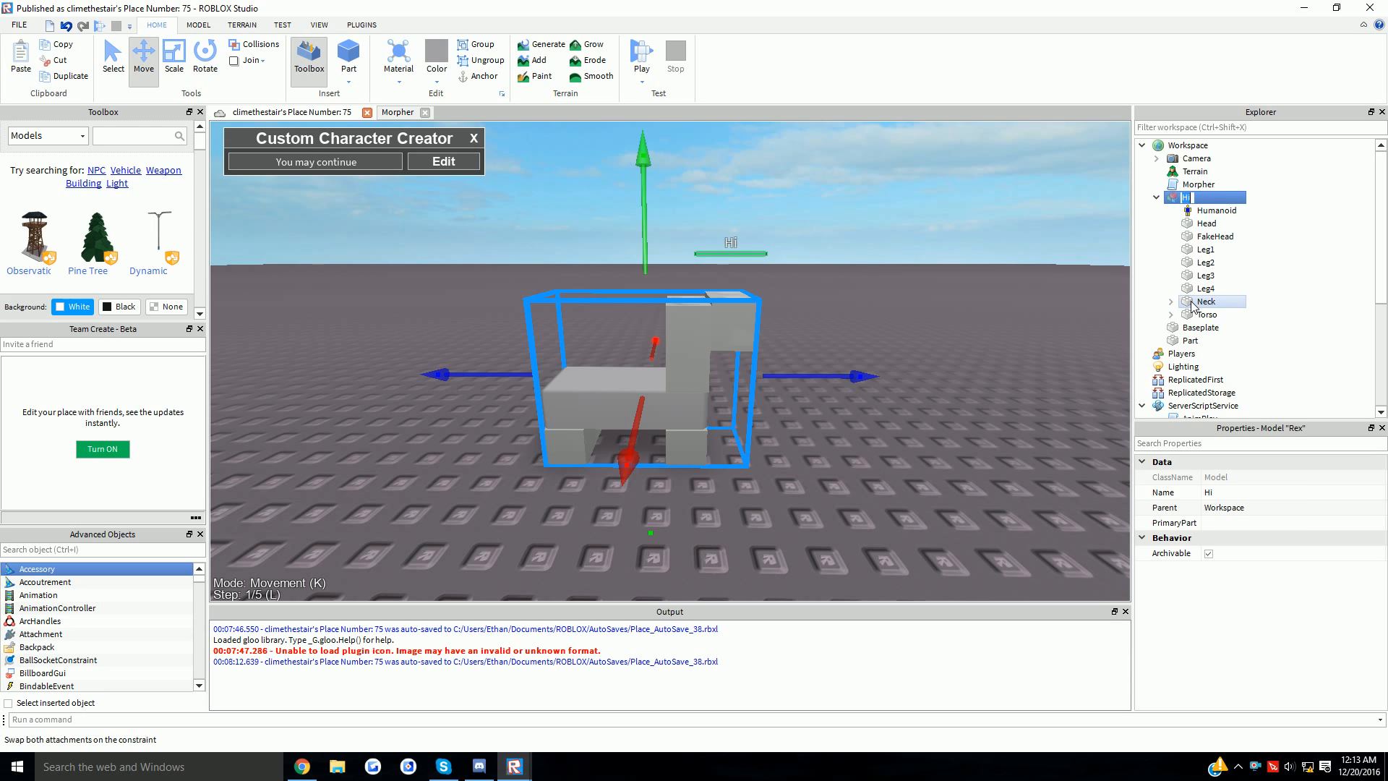
type("Rex")
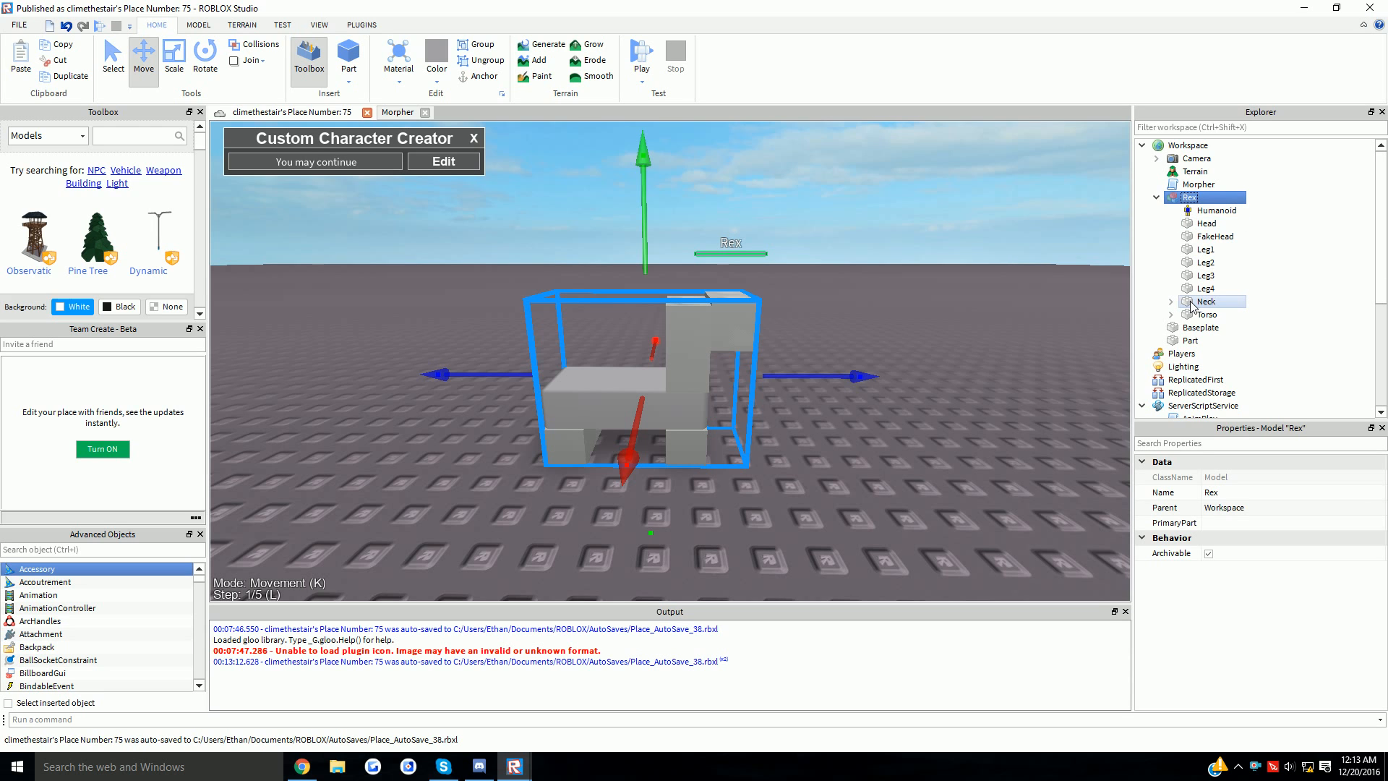
- Set Rex's Head part Transparency to 1
left_click(1205, 239)
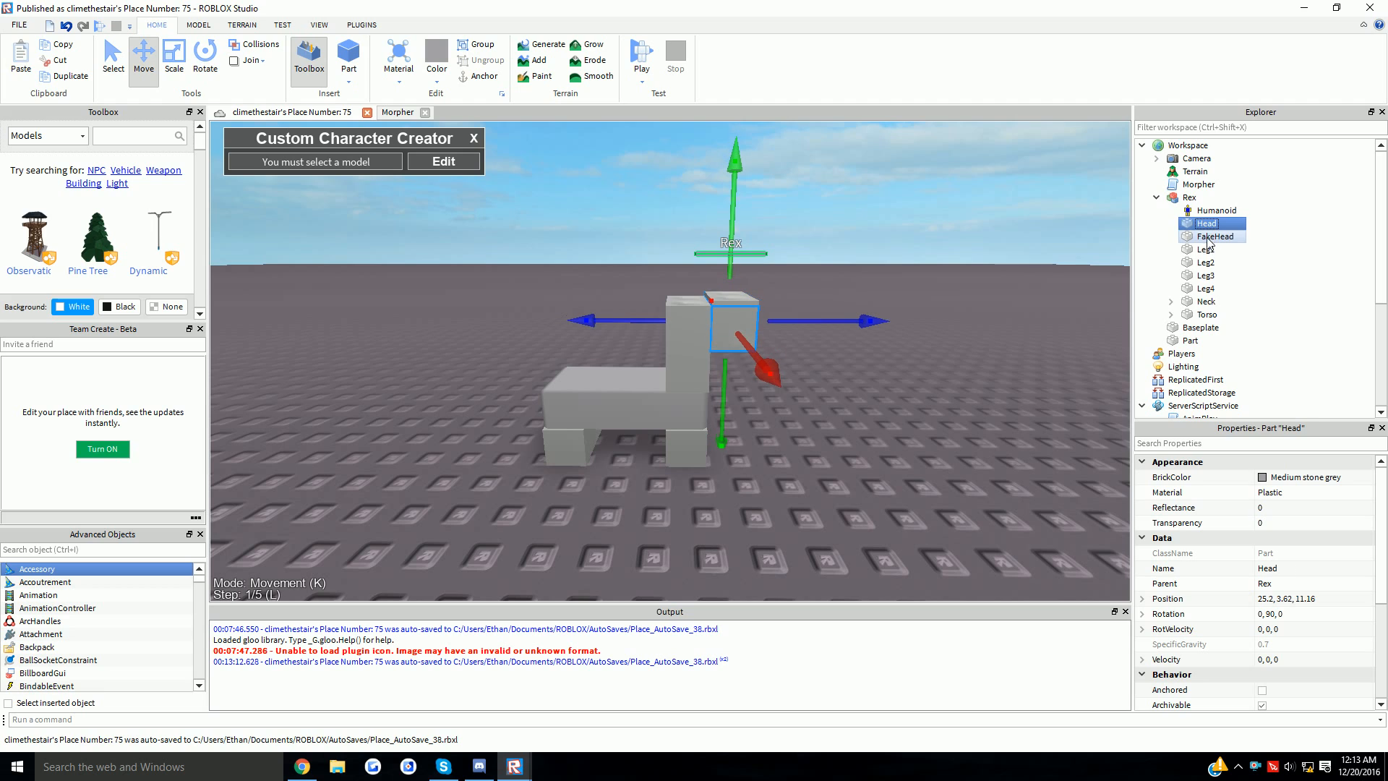
left_click(1233, 224)
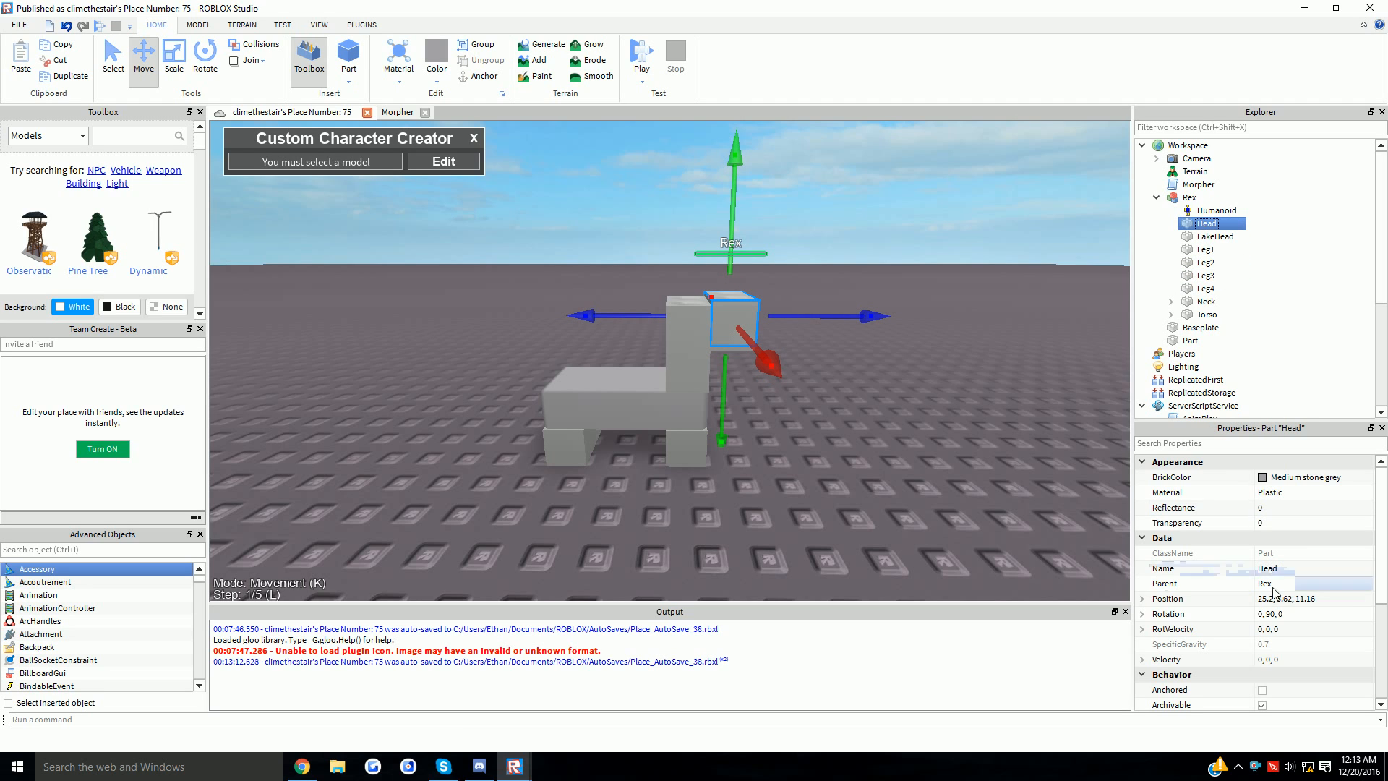
left_click(1279, 527)
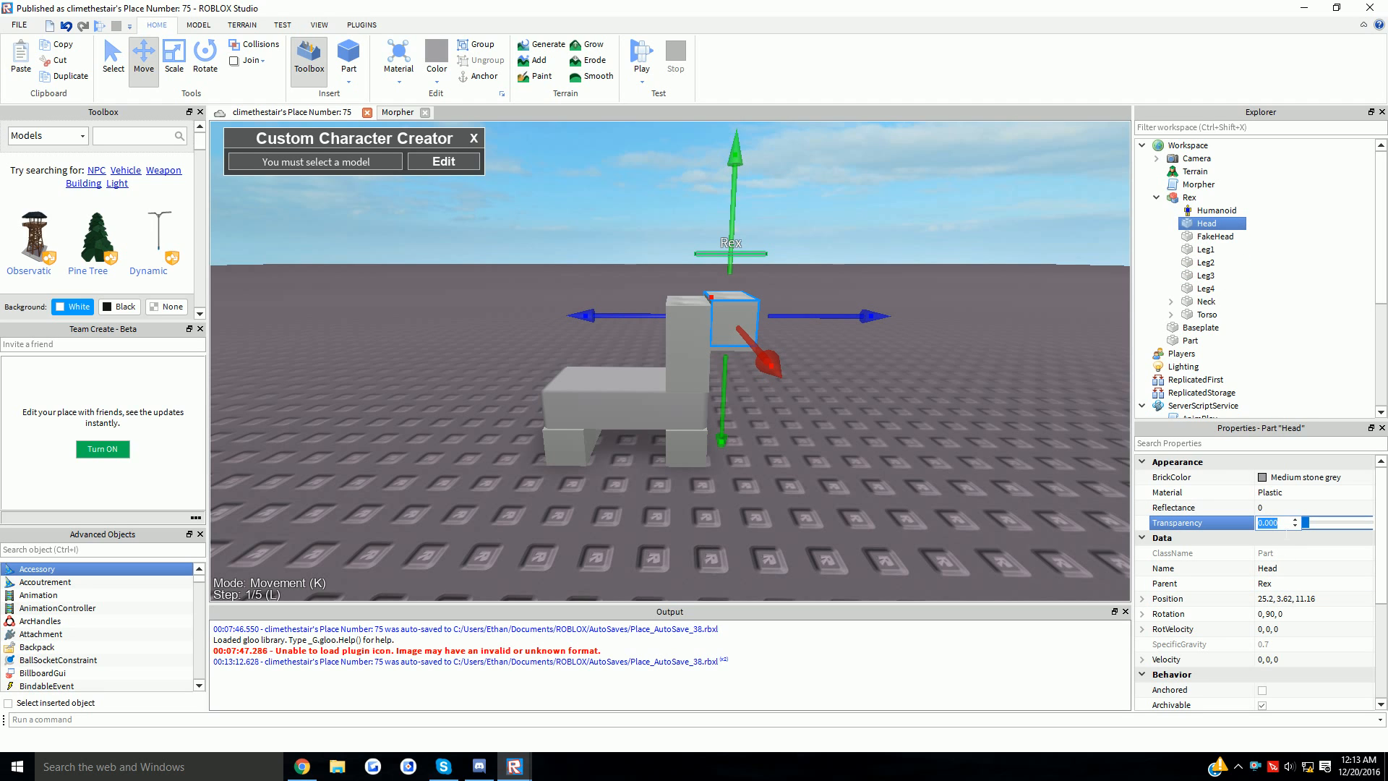
type("1")
key("Return")
- Insert a new plain block Part into the workspace beside Rex
left_click(925, 377)
right_click_drag(925, 376, 920, 374)
scroll(919, 375, "down", 1)
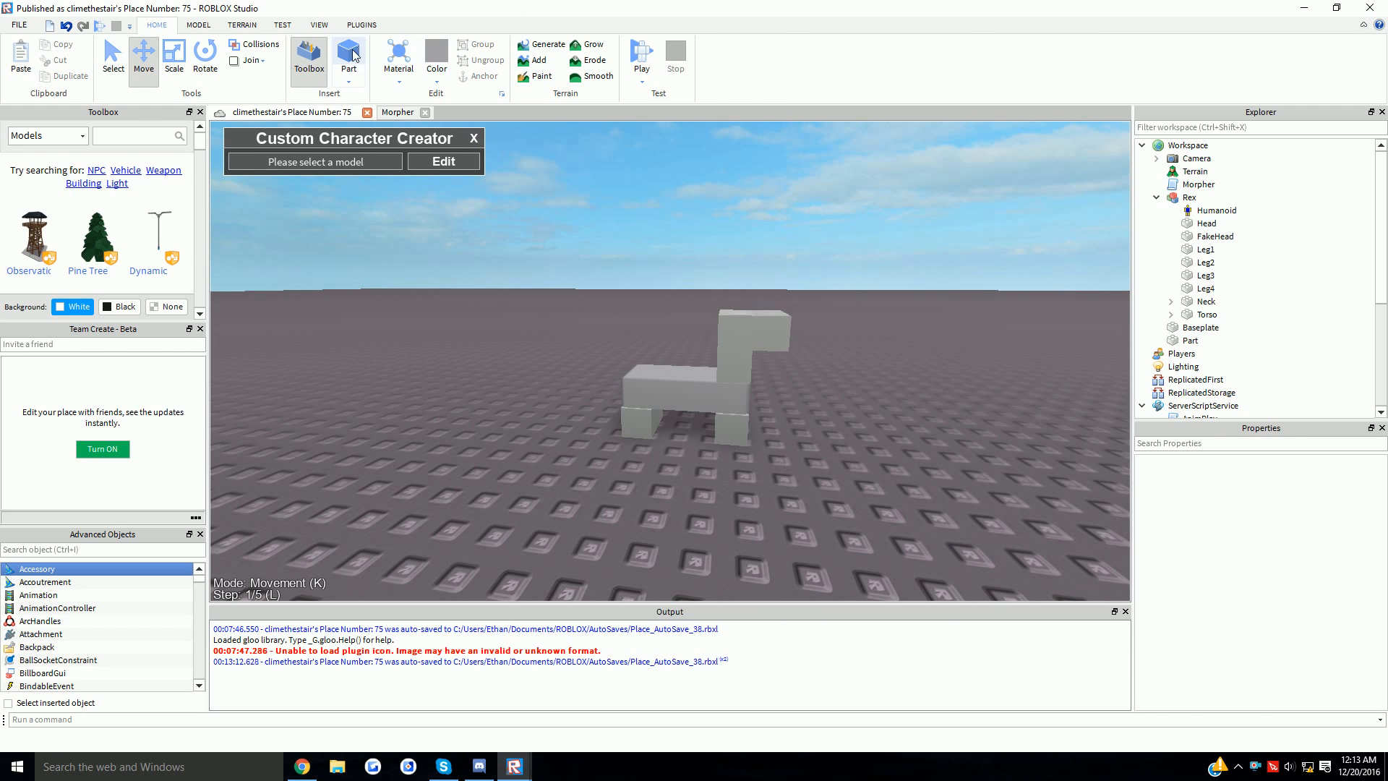
left_click(350, 54)
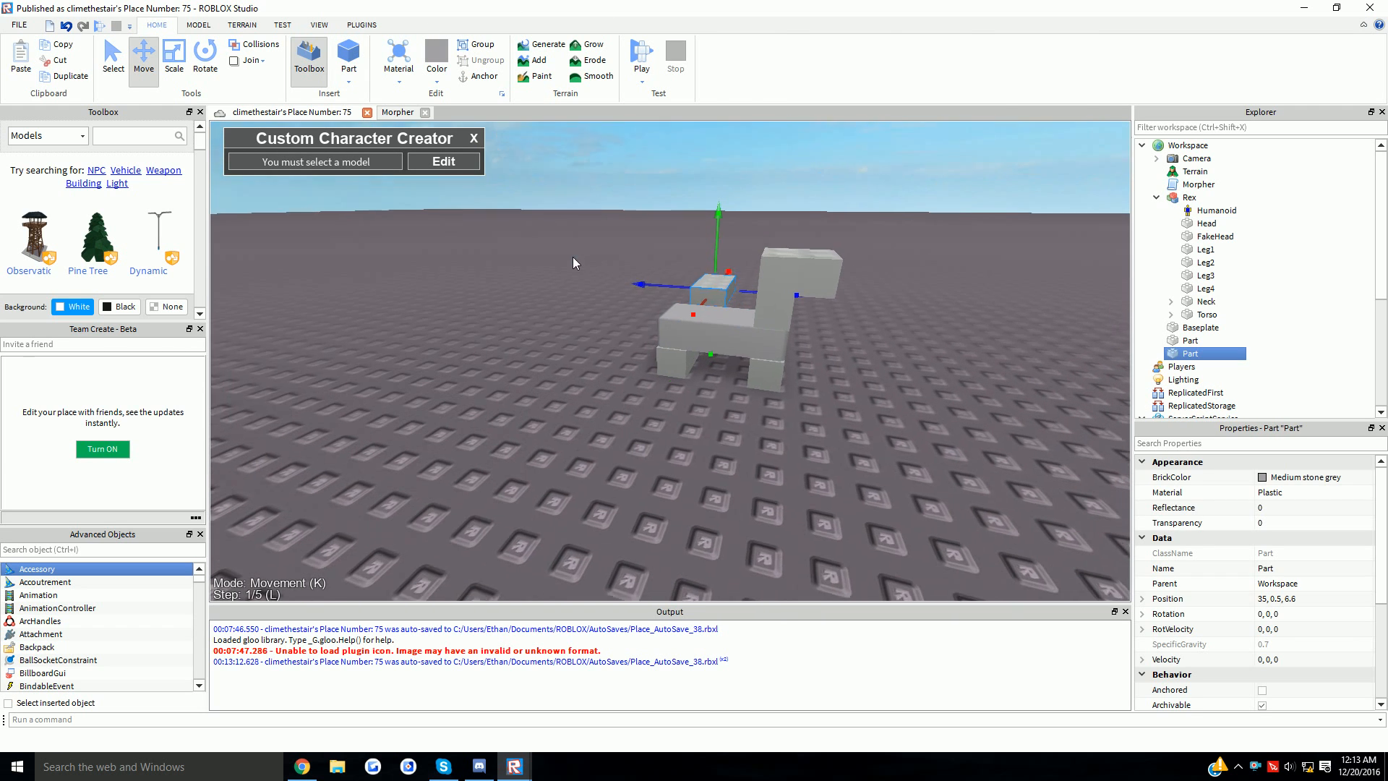
- Rotate the new part 90 degrees, rename it HumanoidRootPart, and paste it inside the Rex model
key("ctrl+1")
key("r")
left_click_drag(712, 284, 745, 561)
left_click(1190, 354)
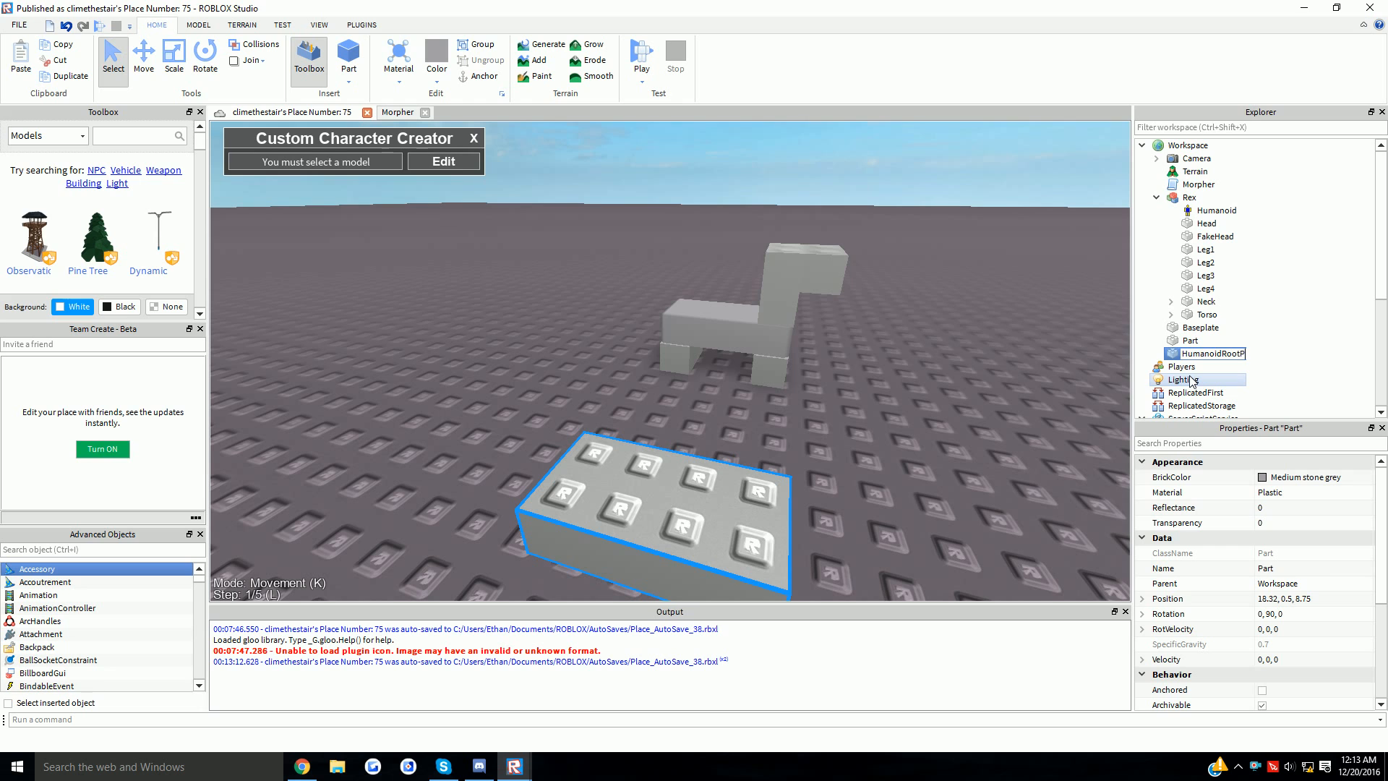
key("Return")
left_click_drag(705, 535, 716, 446)
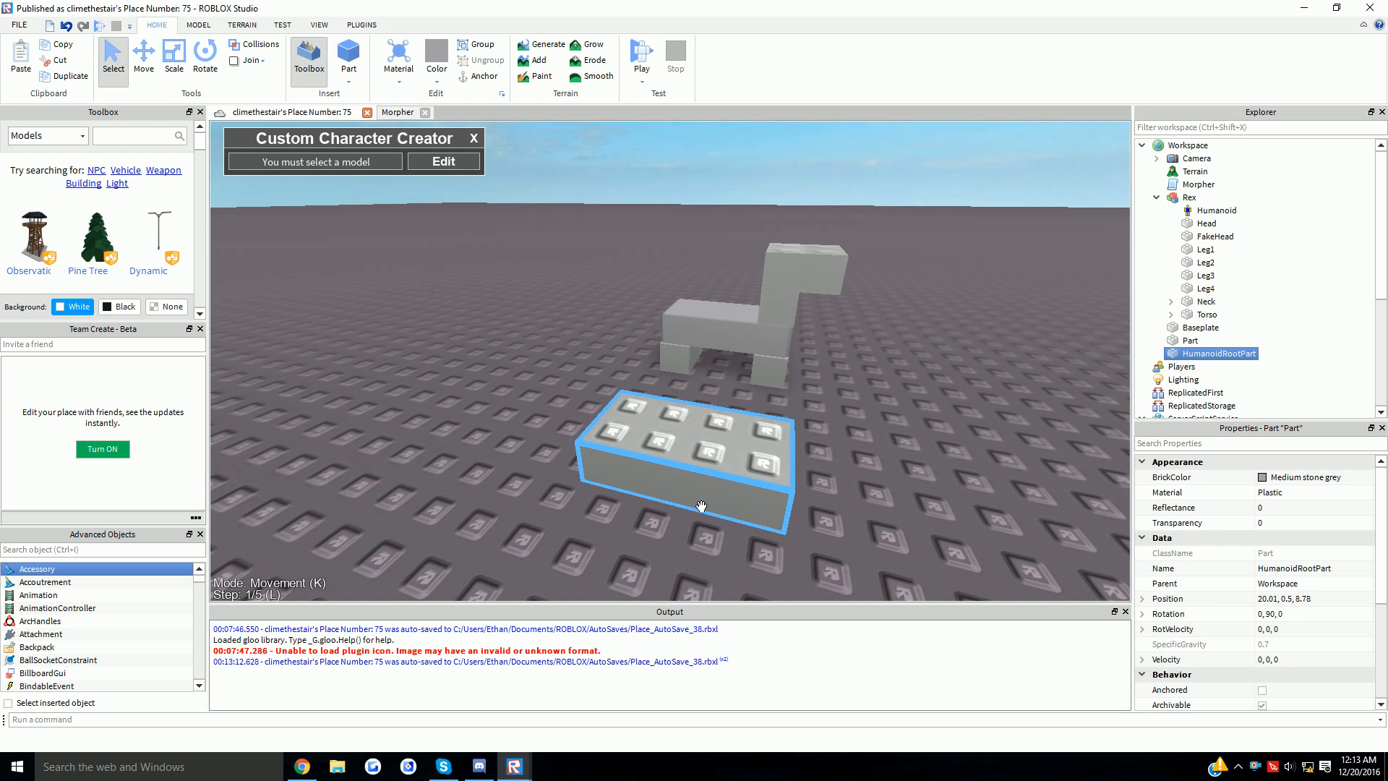
key("ctrl+x")
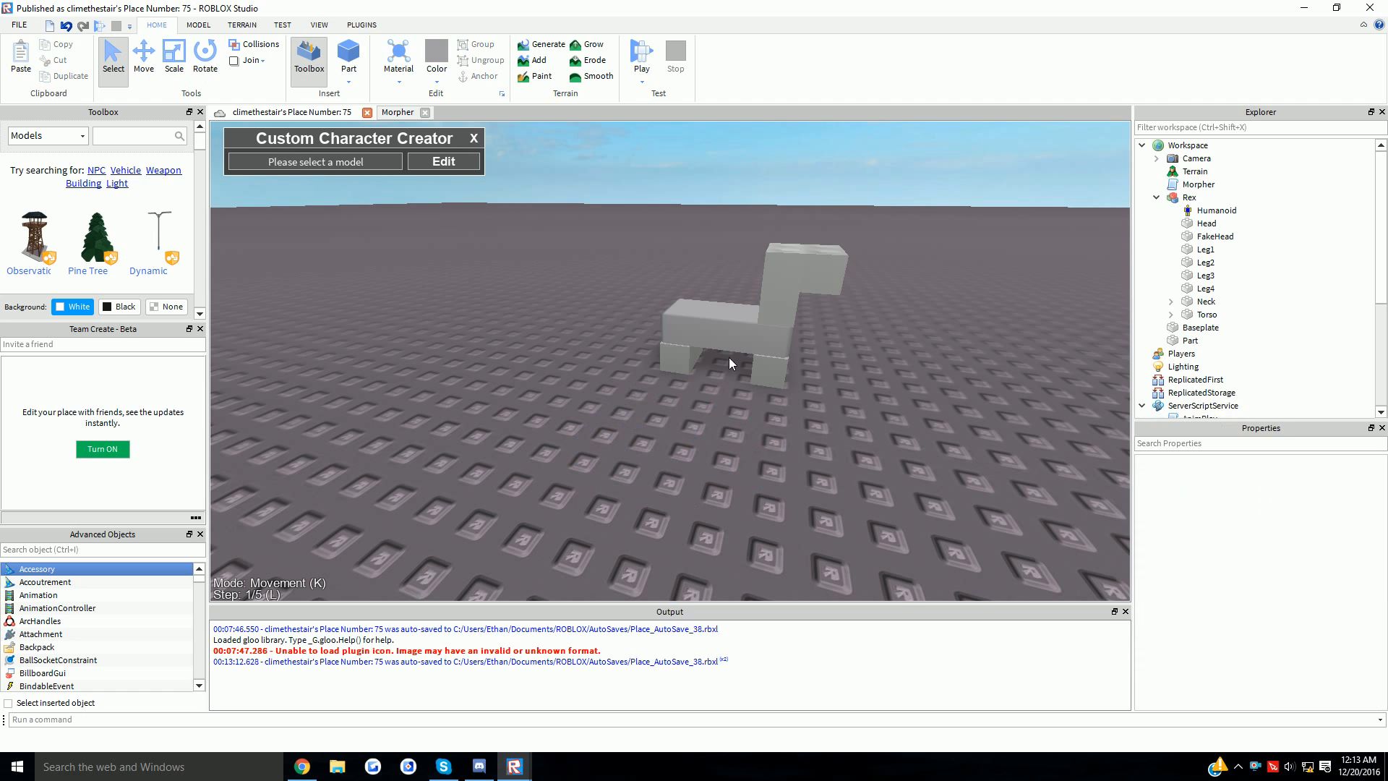
left_click(727, 359)
key("ctrl+shift+v")
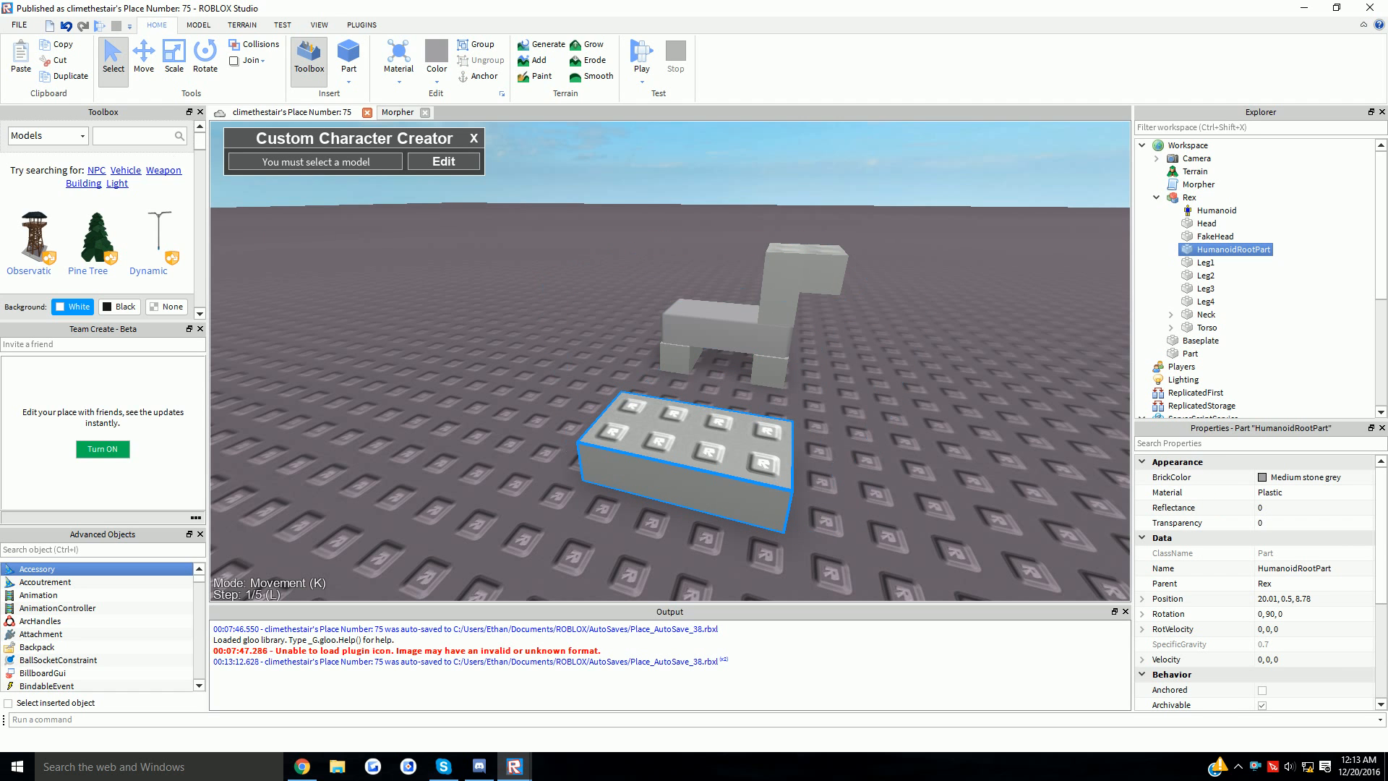
- Move the HumanoidRootPart under and up into the dinosaur's torso
left_click(144, 60)
right_click_drag(712, 370, 681, 396)
left_click_drag(681, 396, 827, 378)
right_click_drag(779, 414, 809, 403)
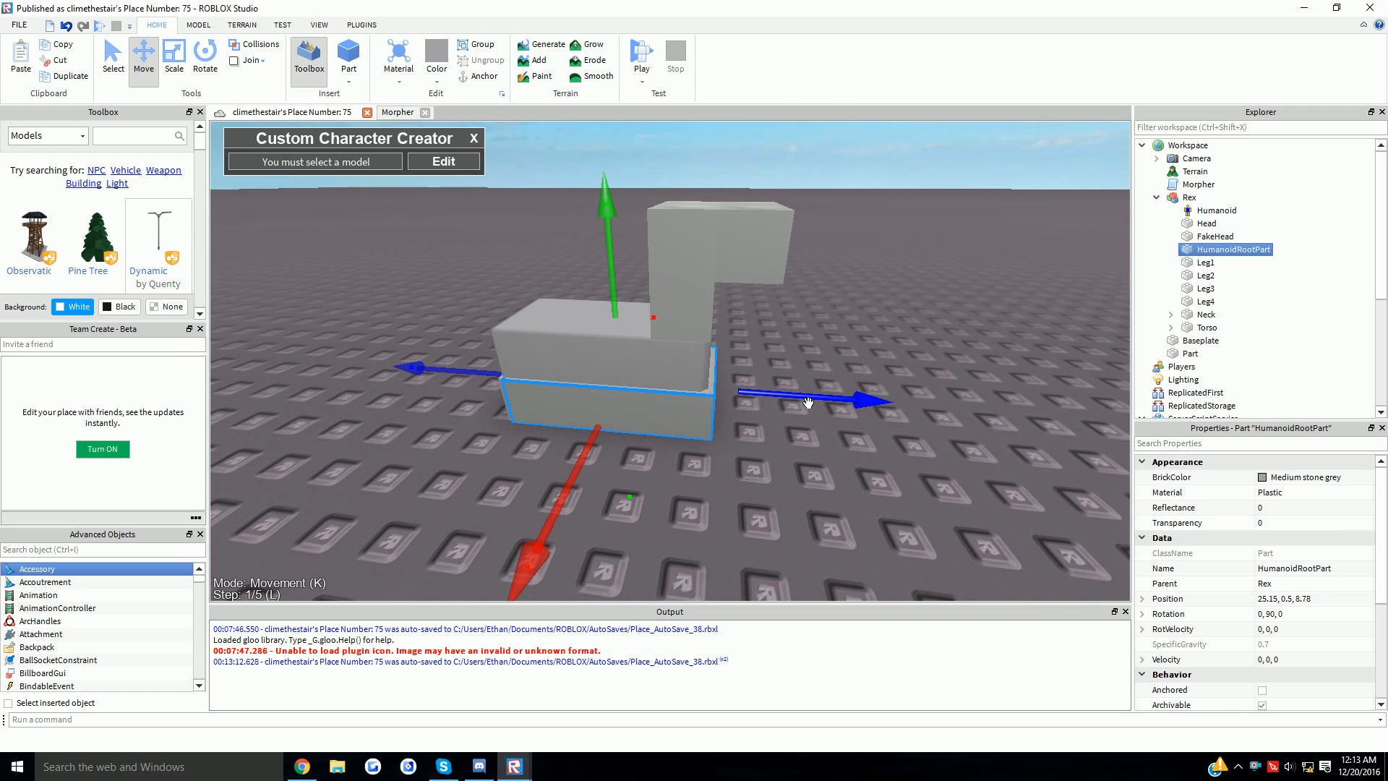
left_click_drag(809, 403, 796, 401)
left_click_drag(617, 315, 627, 260)
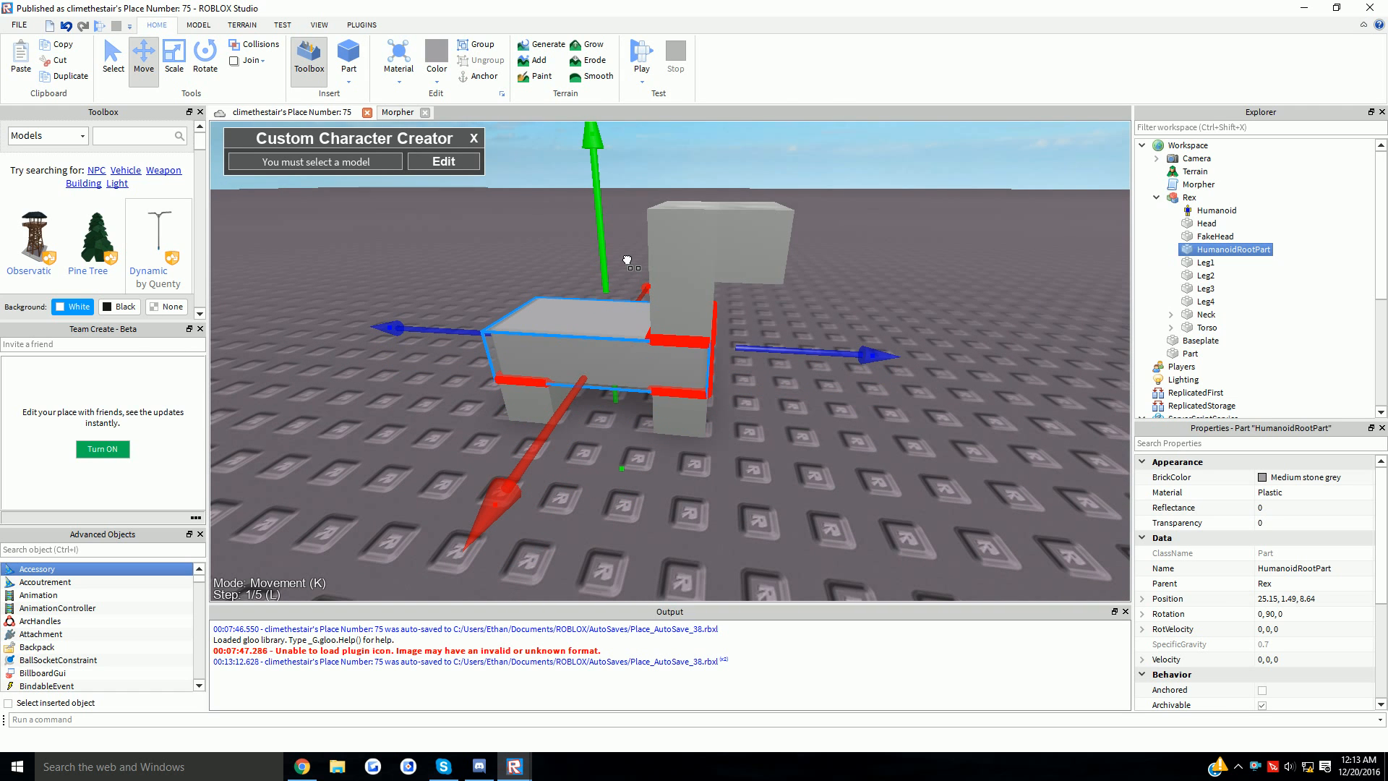
right_click_drag(662, 340, 633, 313)
left_click_drag(630, 313, 666, 310)
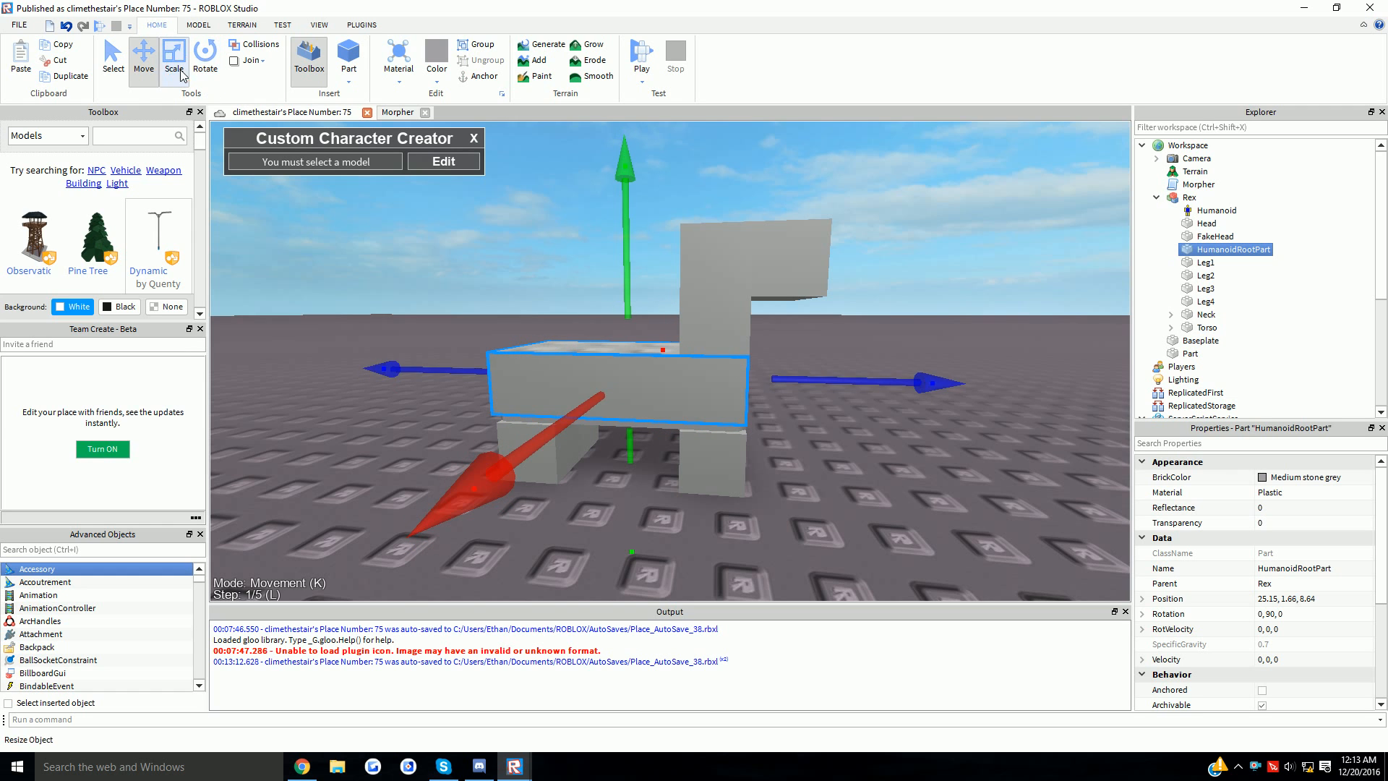
- Stretch the HumanoidRootPart to fill the torso, check the fit, and reselect Rex
left_click(181, 72)
left_click_drag(548, 434, 579, 443)
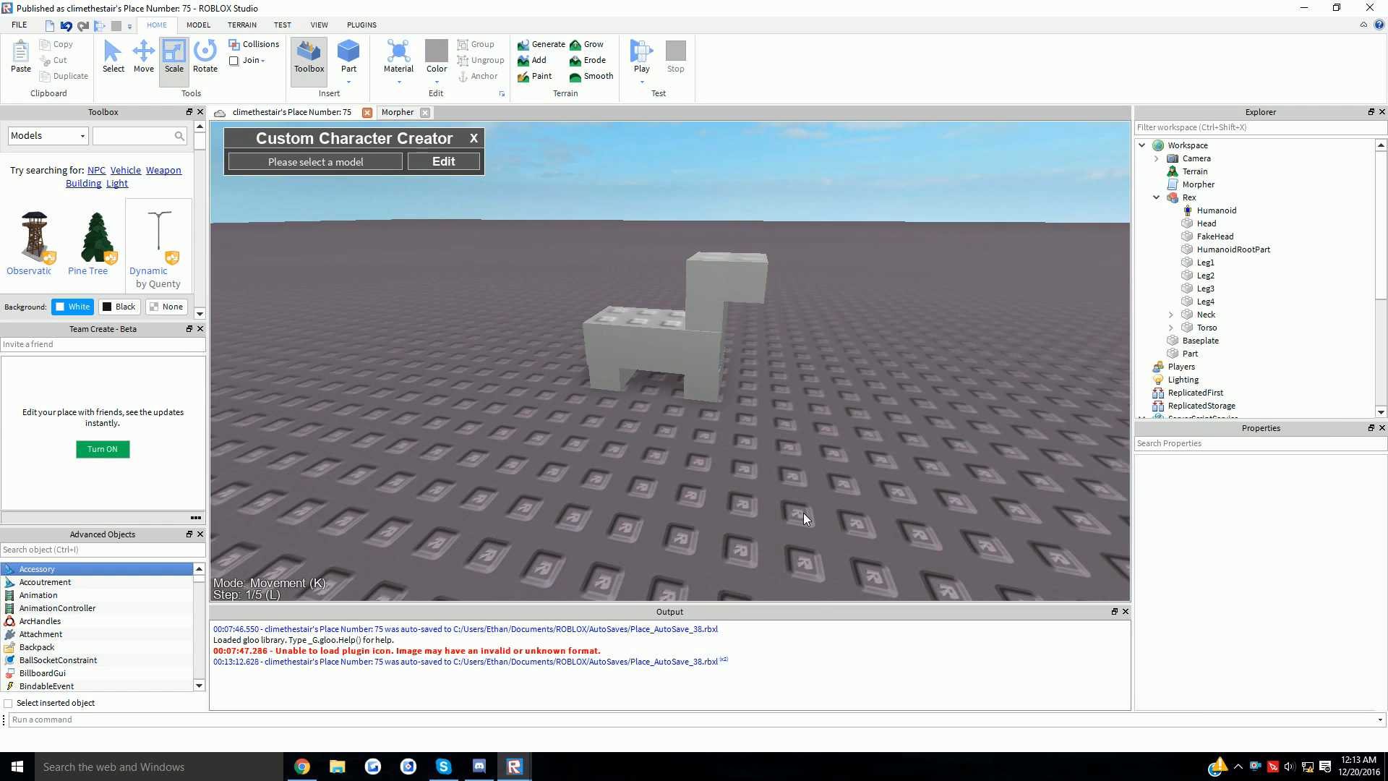
key("w")
right_click_drag(803, 513, 831, 486)
left_click(636, 344)
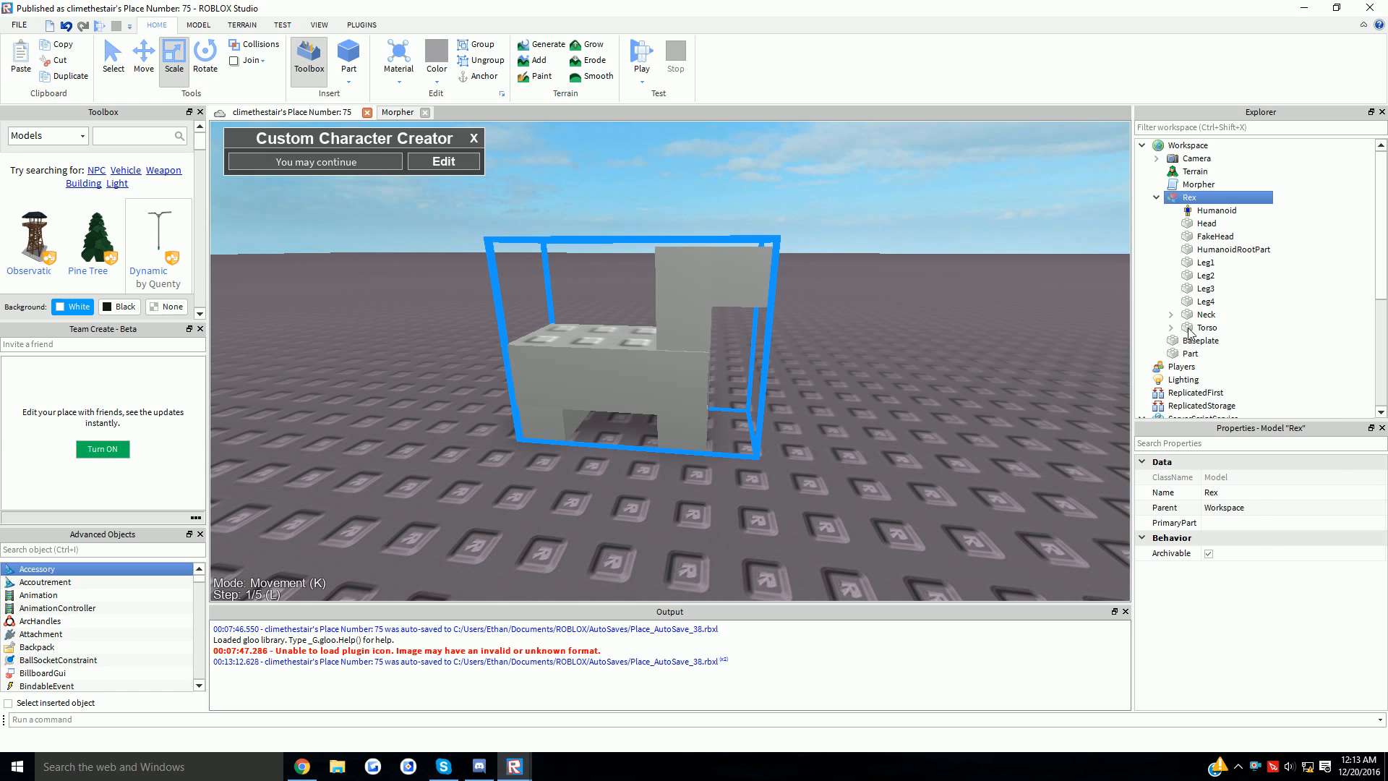
left_click(1233, 249)
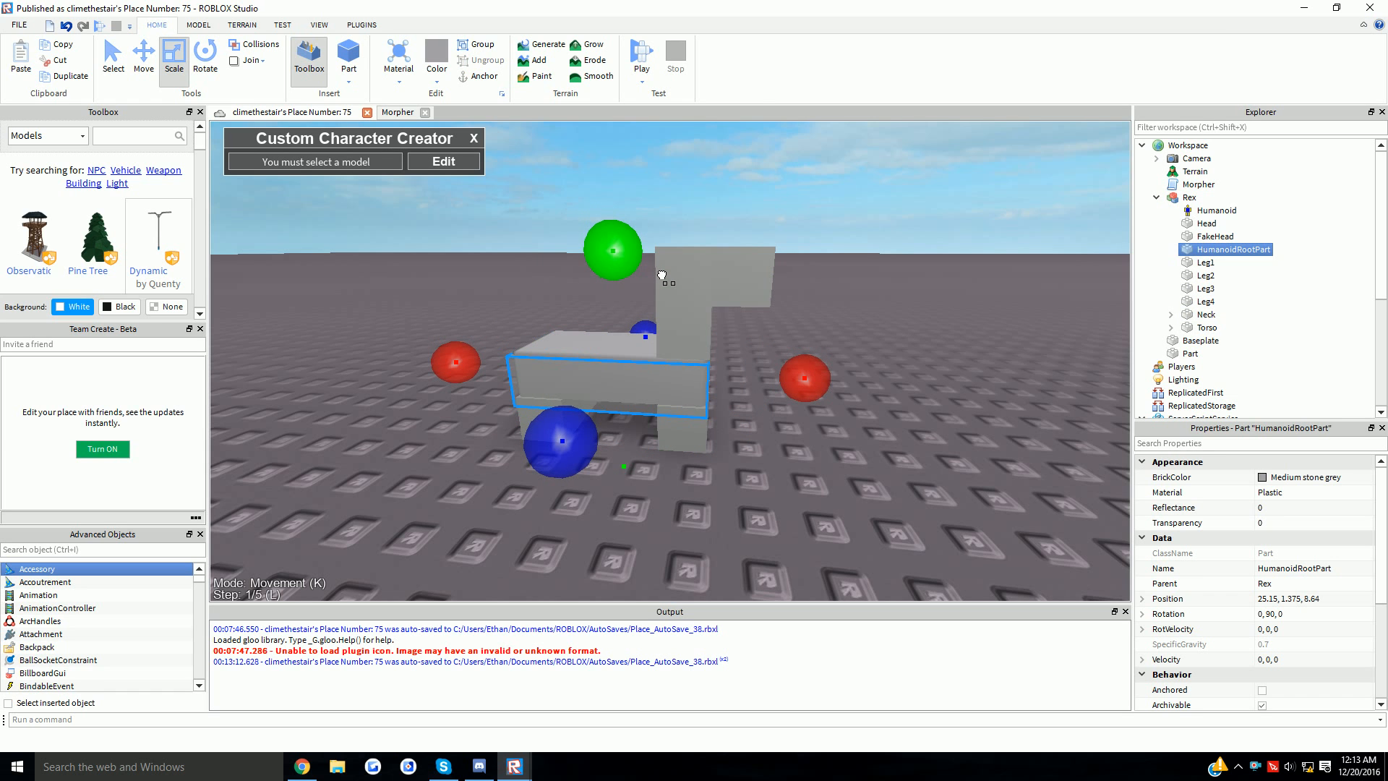
right_click_drag(728, 347, 766, 347)
left_click(665, 462)
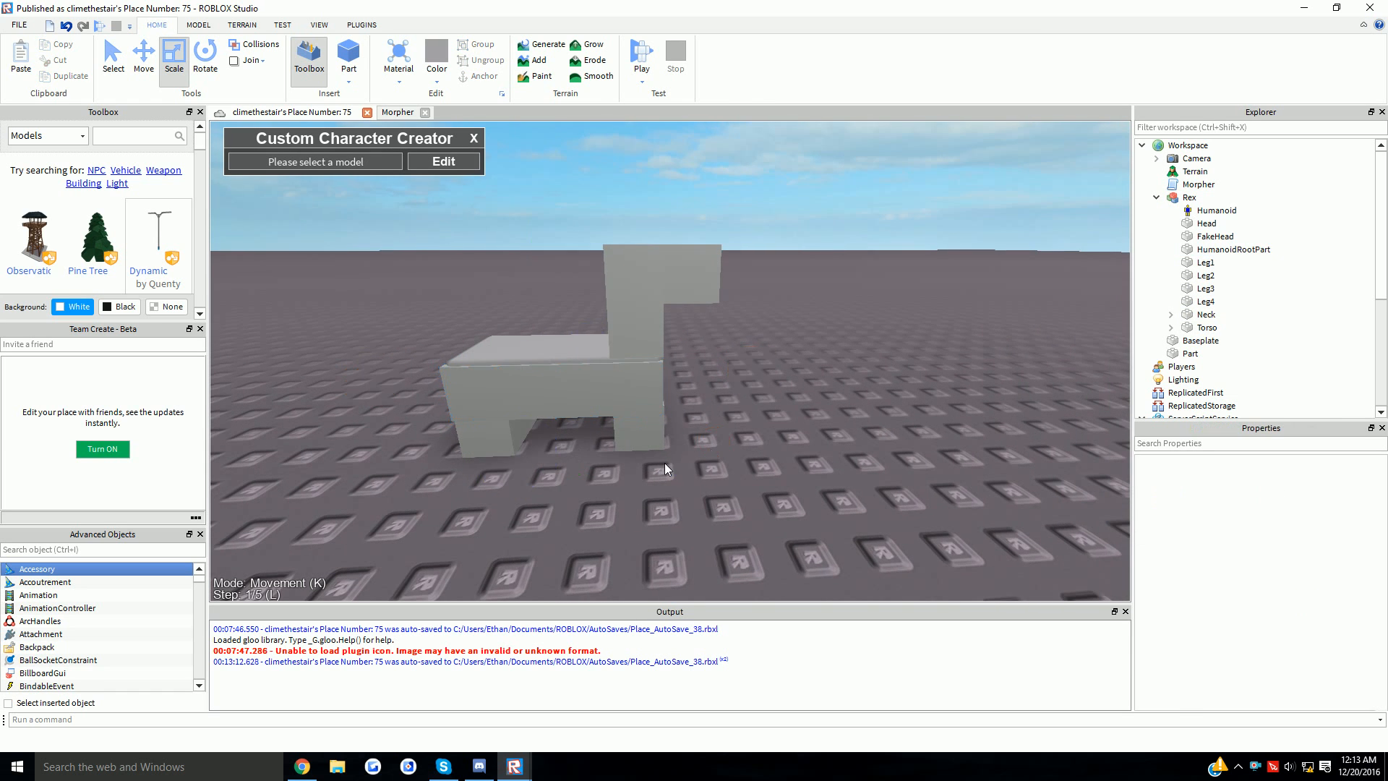
key("a")
right_click_drag(589, 195, 514, 164)
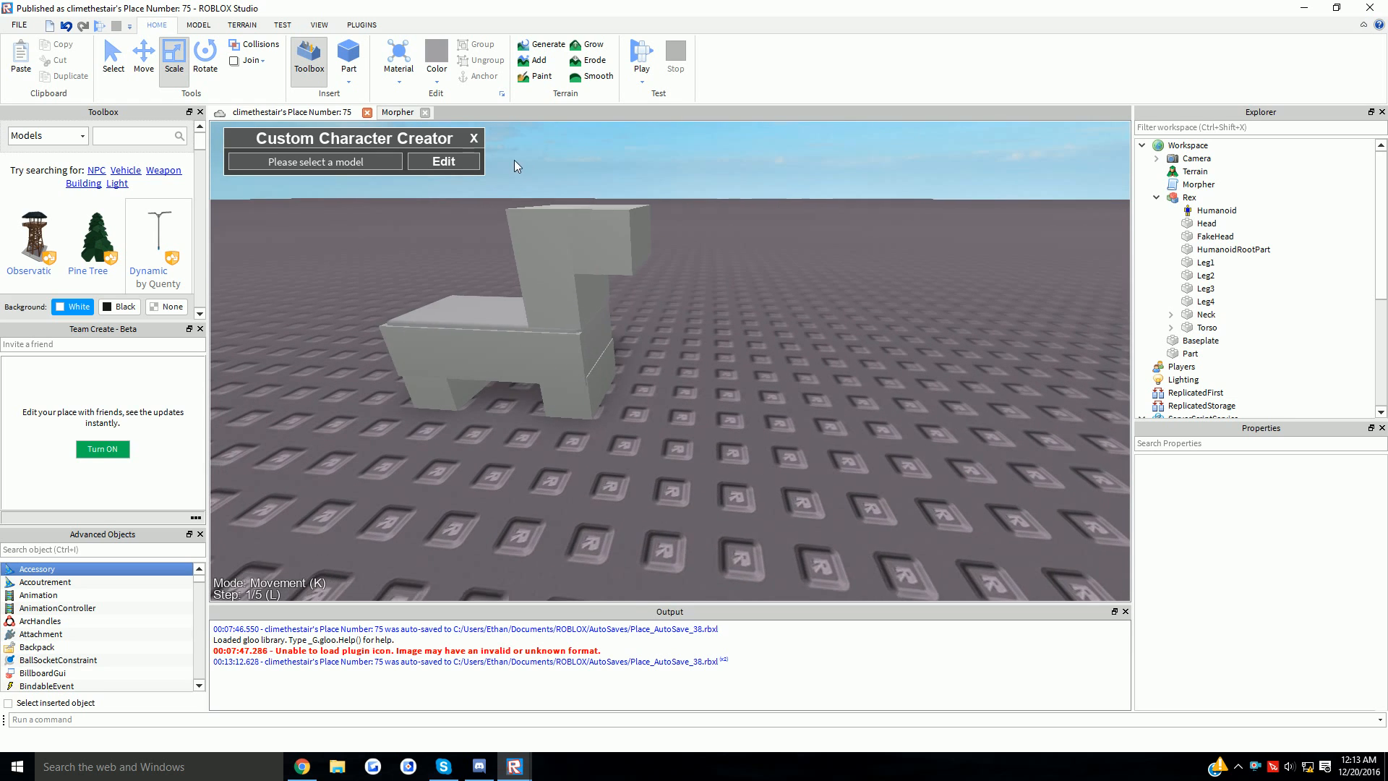
scroll(514, 164, "down", 3)
left_click(617, 341)
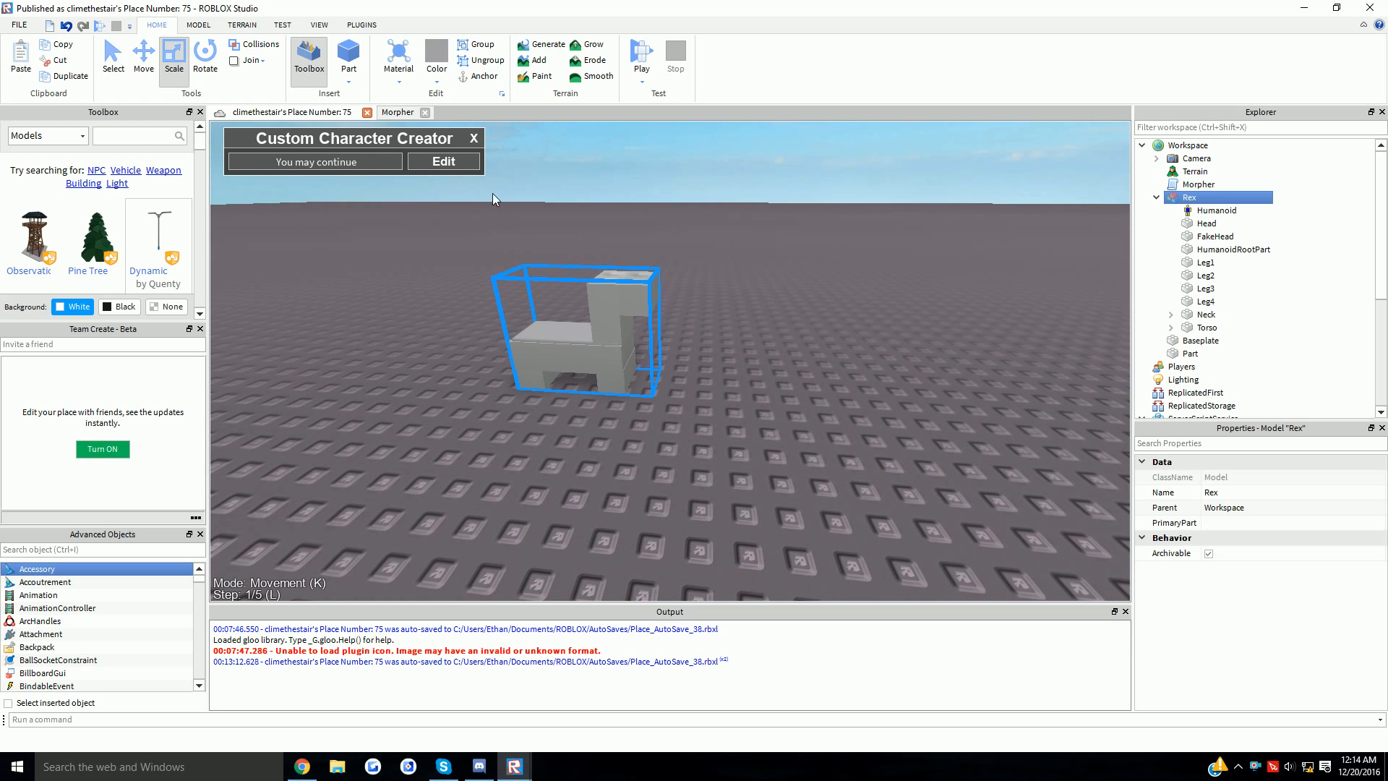
- Create a Motor6D joint linking Rex's HumanoidRootPart to the Torso
left_click(466, 165)
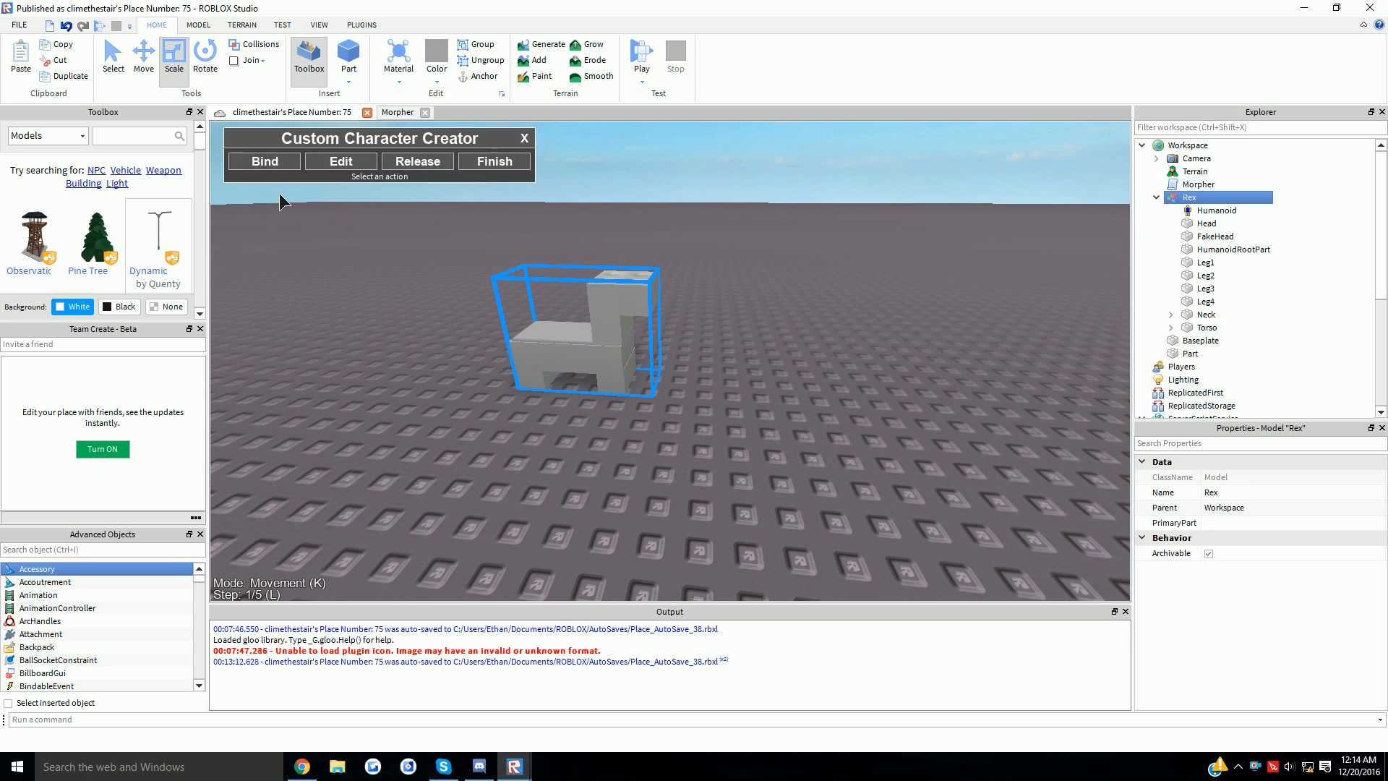
left_click(280, 162)
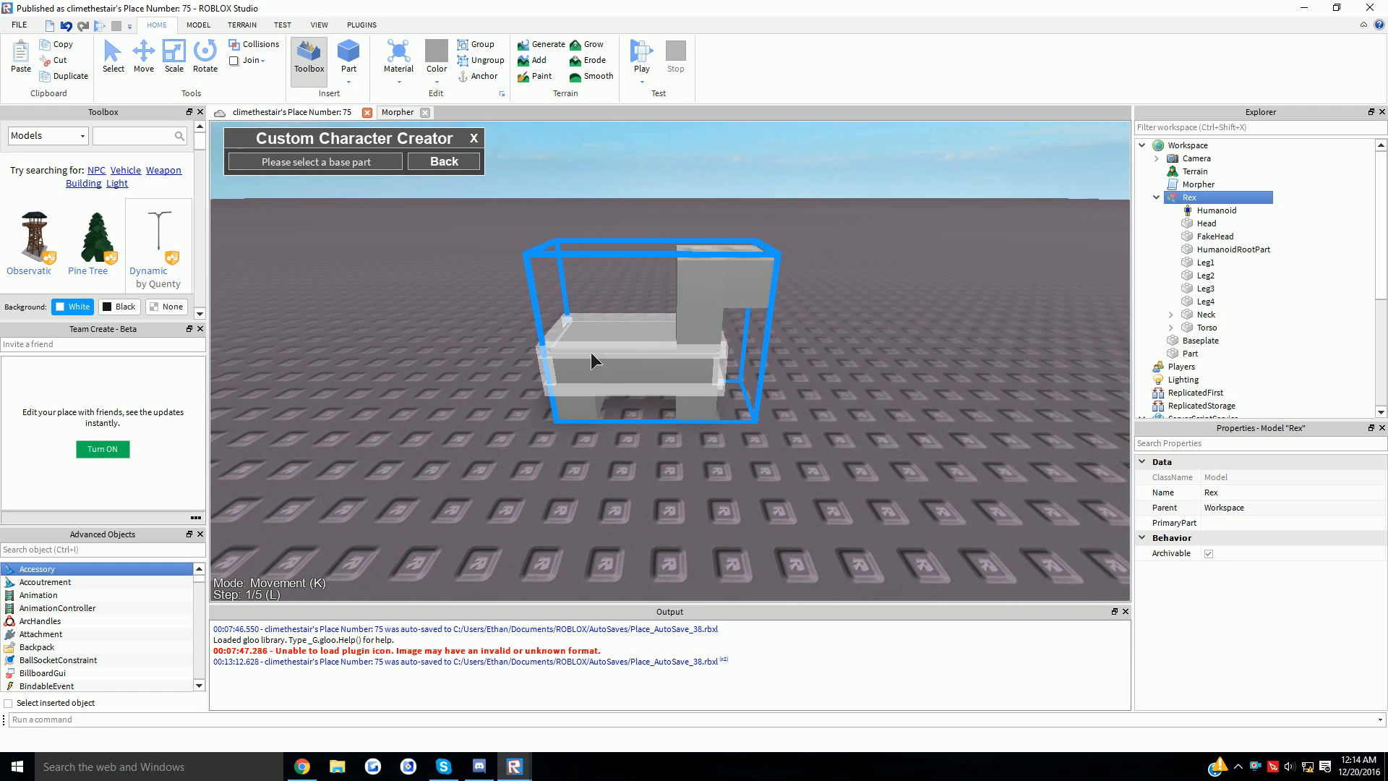
scroll(658, 345, "up", 4)
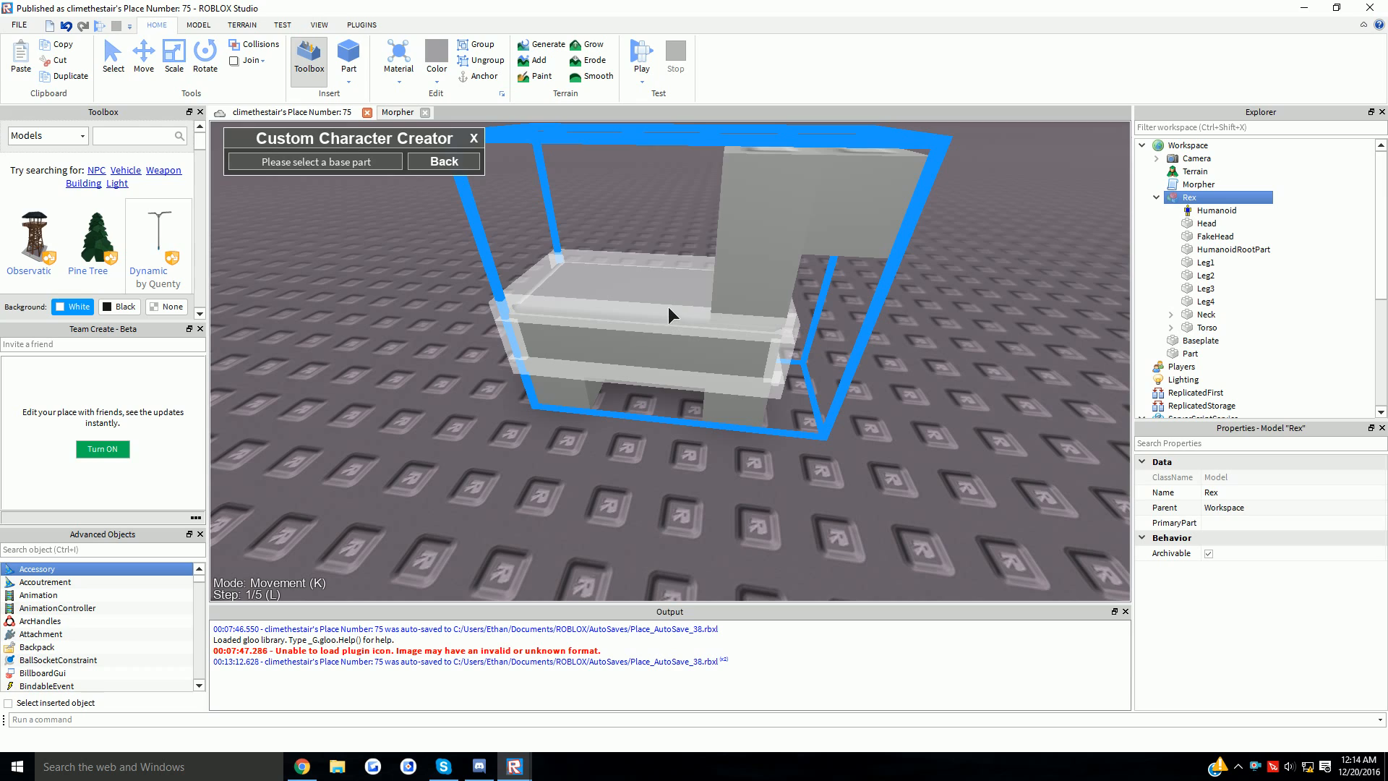
scroll(666, 307, "down", 3)
right_click_drag(667, 307, 666, 306)
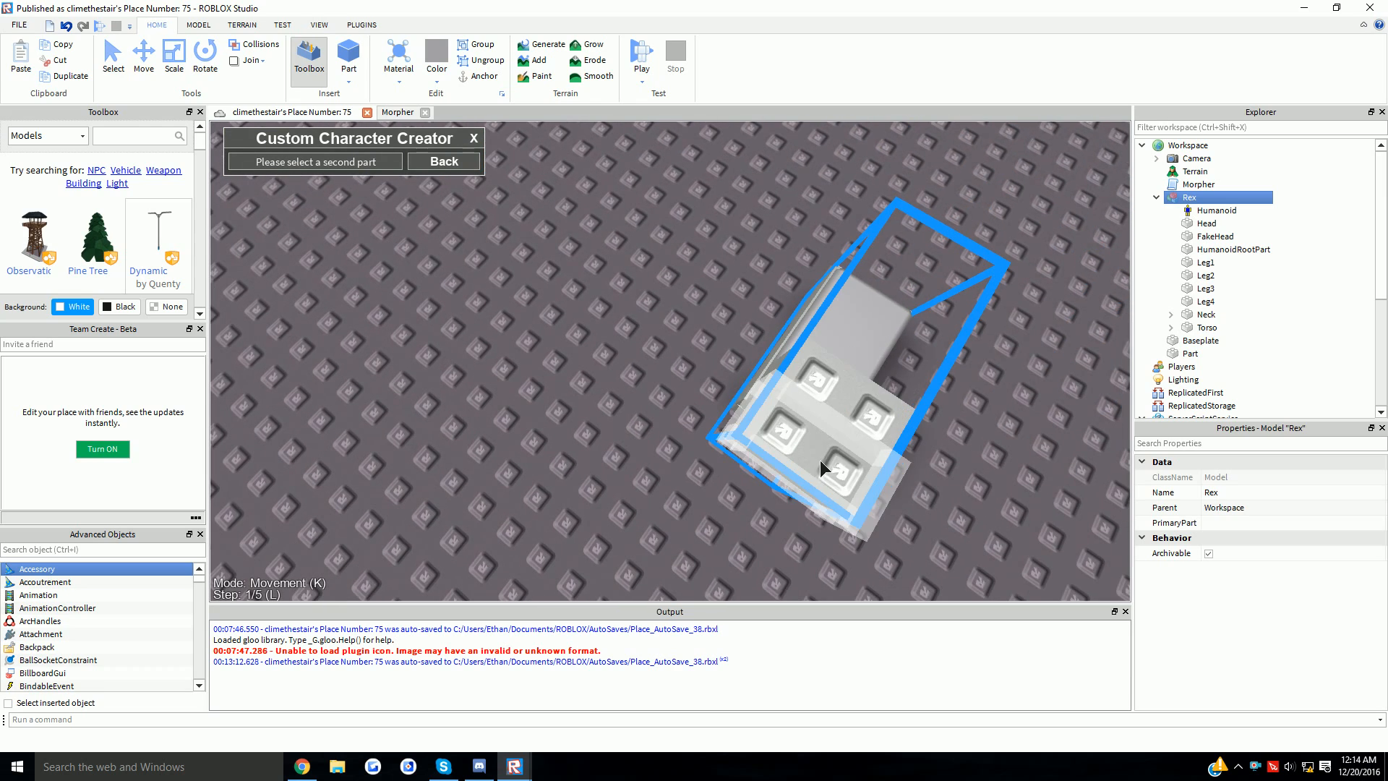
left_click(819, 460)
right_click_drag(734, 374, 737, 376)
scroll(735, 376, "up", 5)
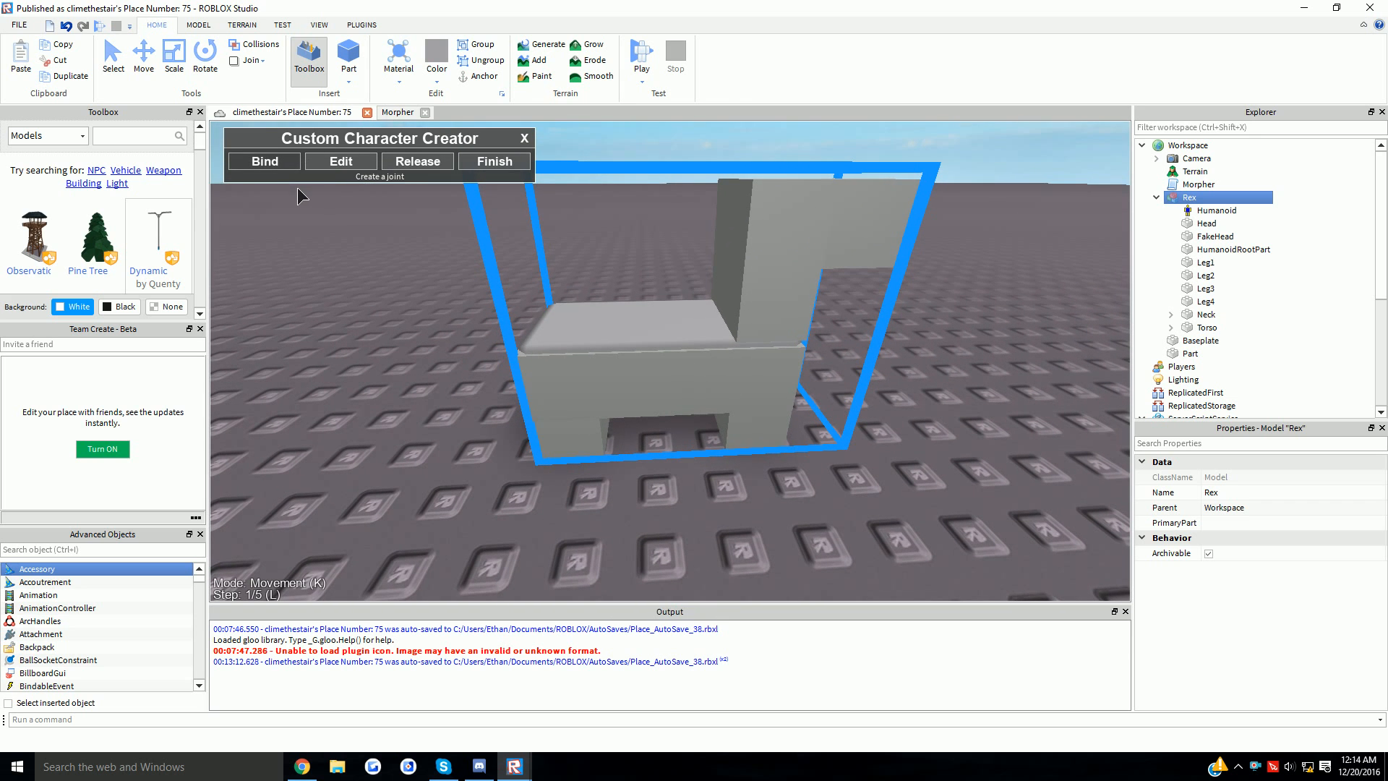
- Create a second joint linking Rex's Torso to the Head
left_click(285, 164)
scroll(693, 456, "up", 5)
scroll(692, 456, "down", 5)
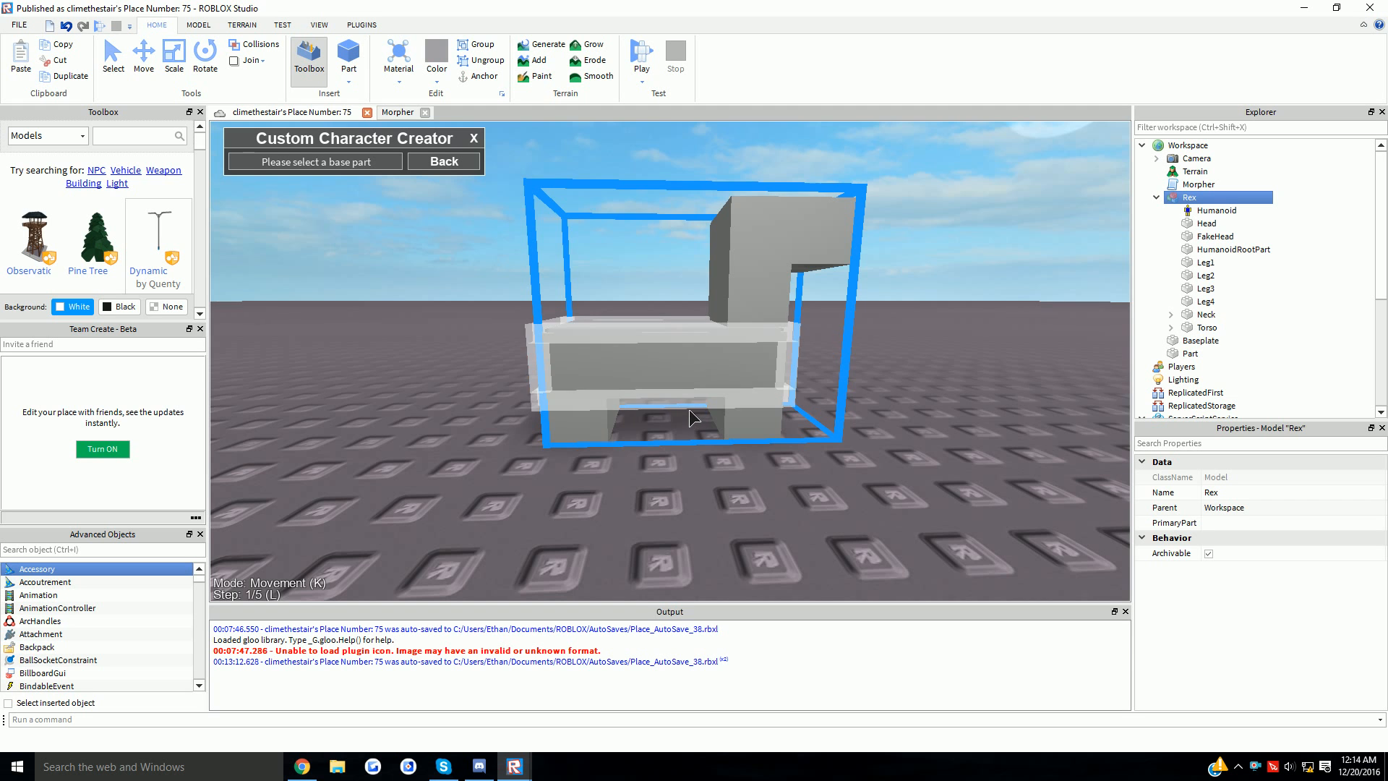
left_click(699, 362)
scroll(700, 363, "up", 5)
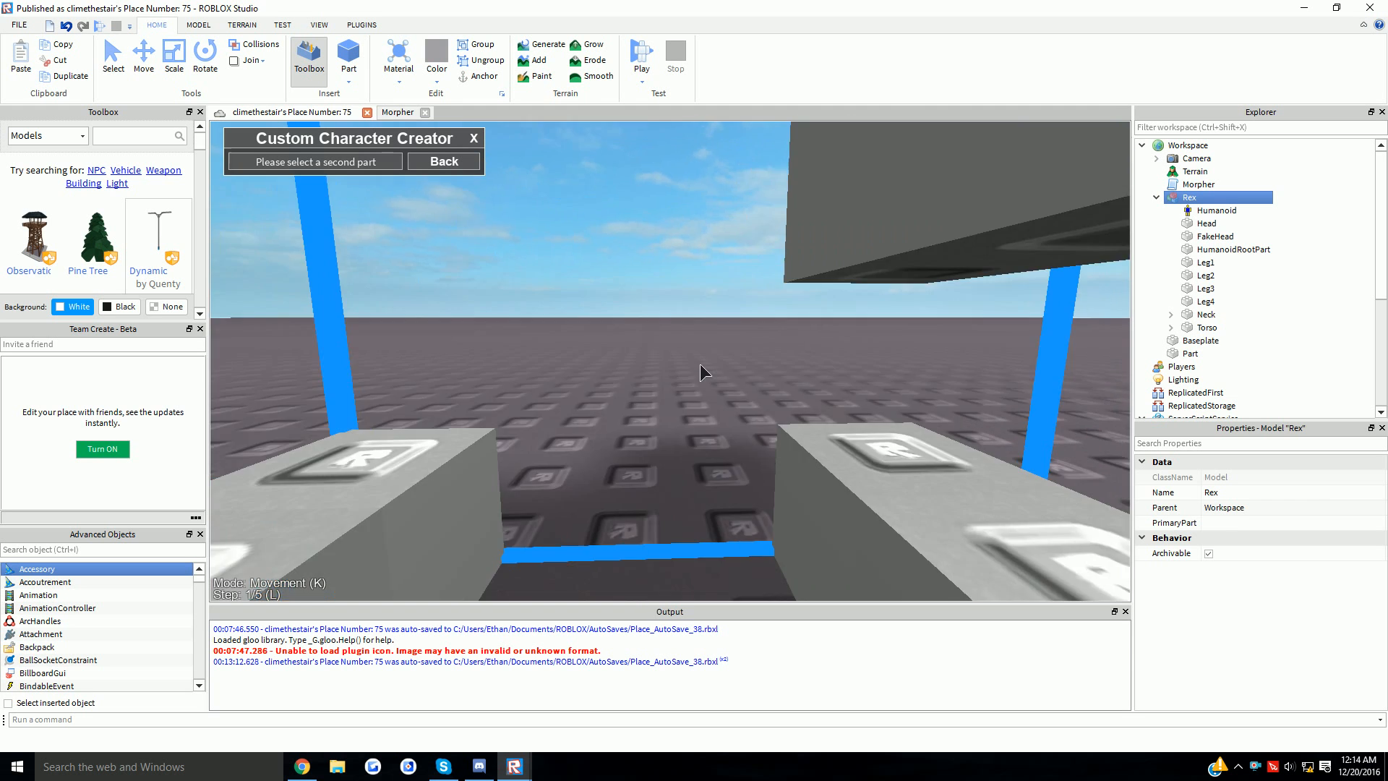
right_click_drag(699, 363, 667, 389)
scroll(667, 389, "down", 5)
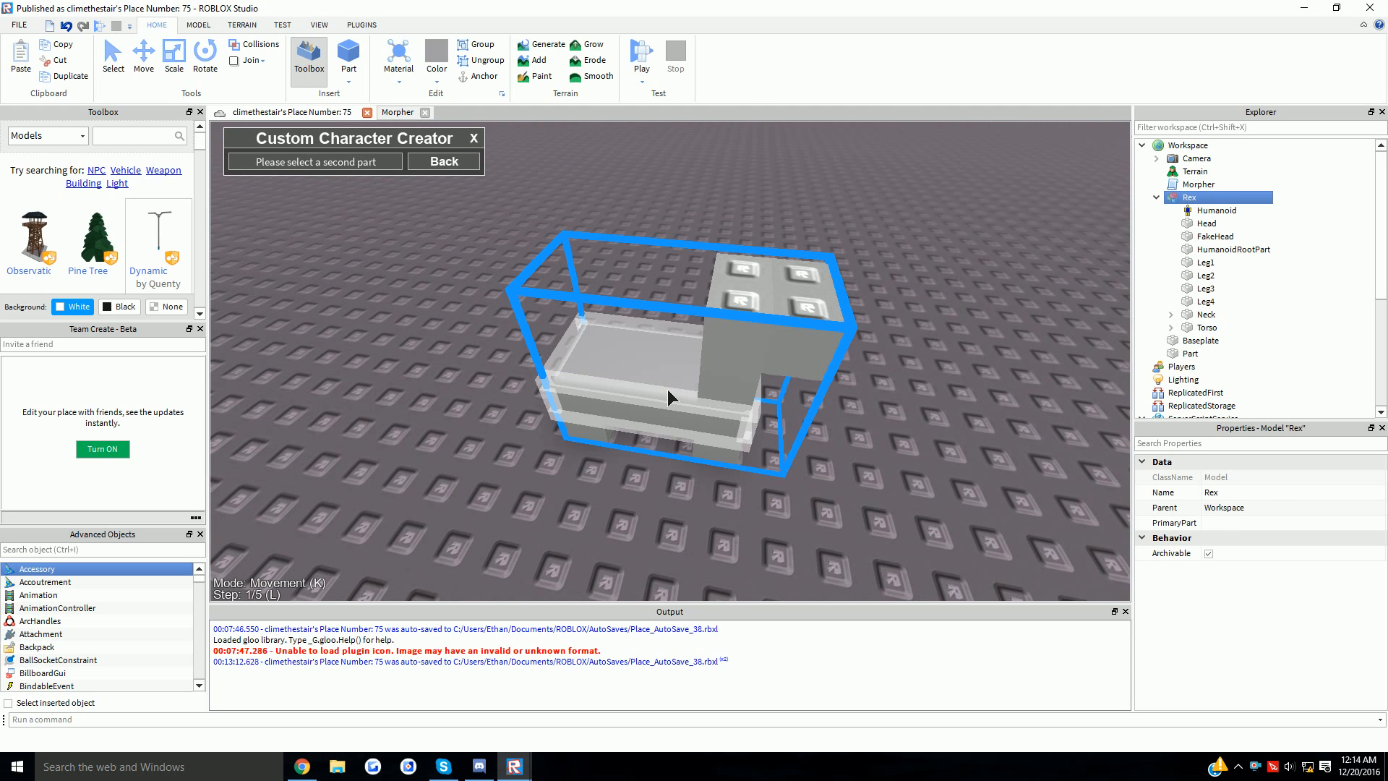
left_click(666, 389)
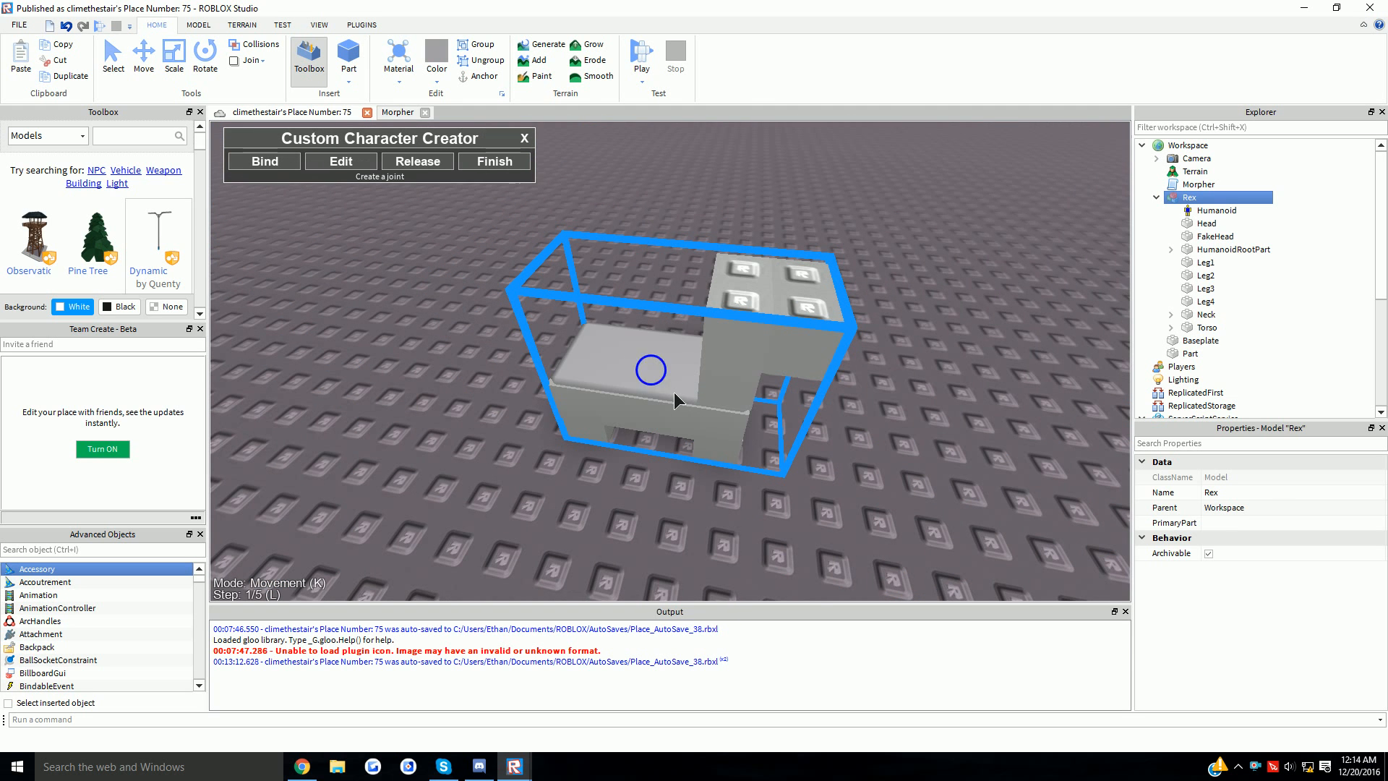
scroll(674, 392, "up", 5)
scroll(673, 391, "down", 5)
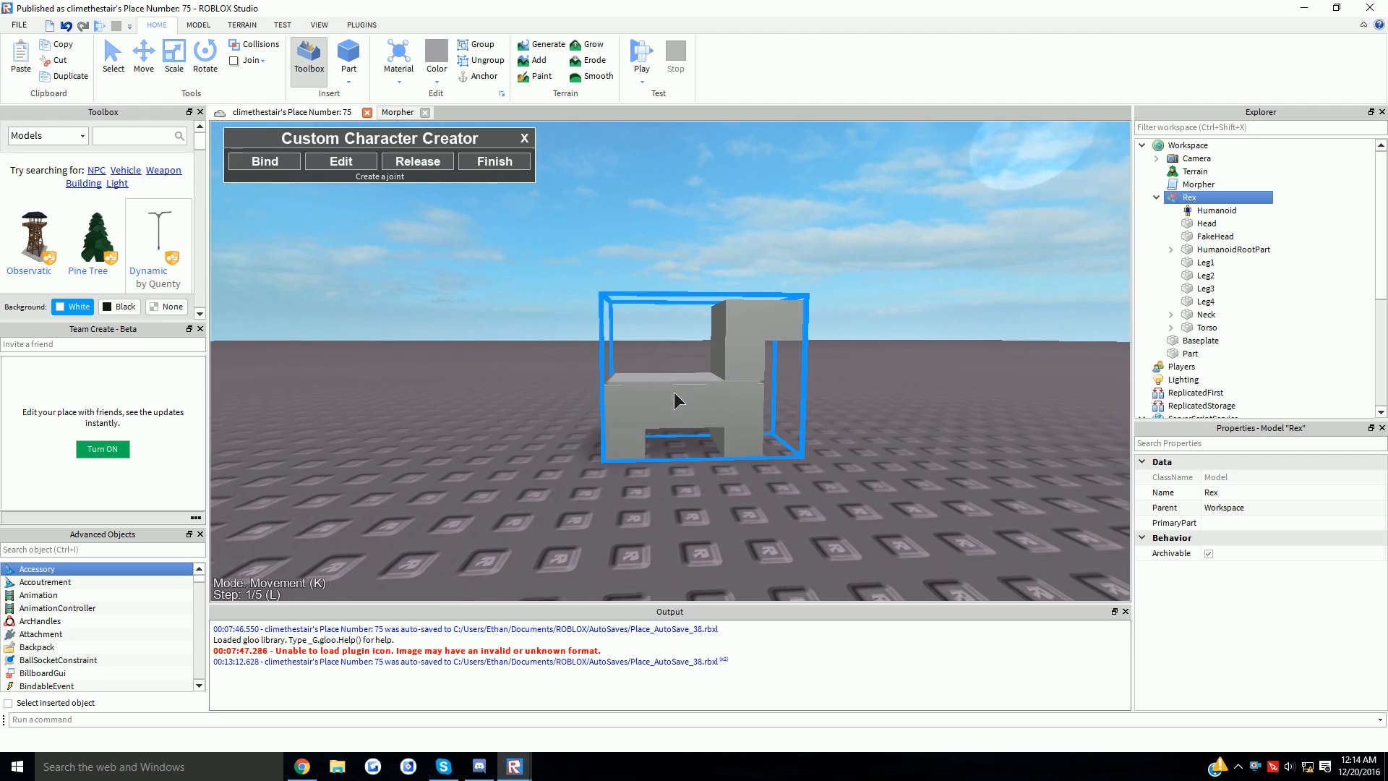
scroll(674, 392, "up", 5)
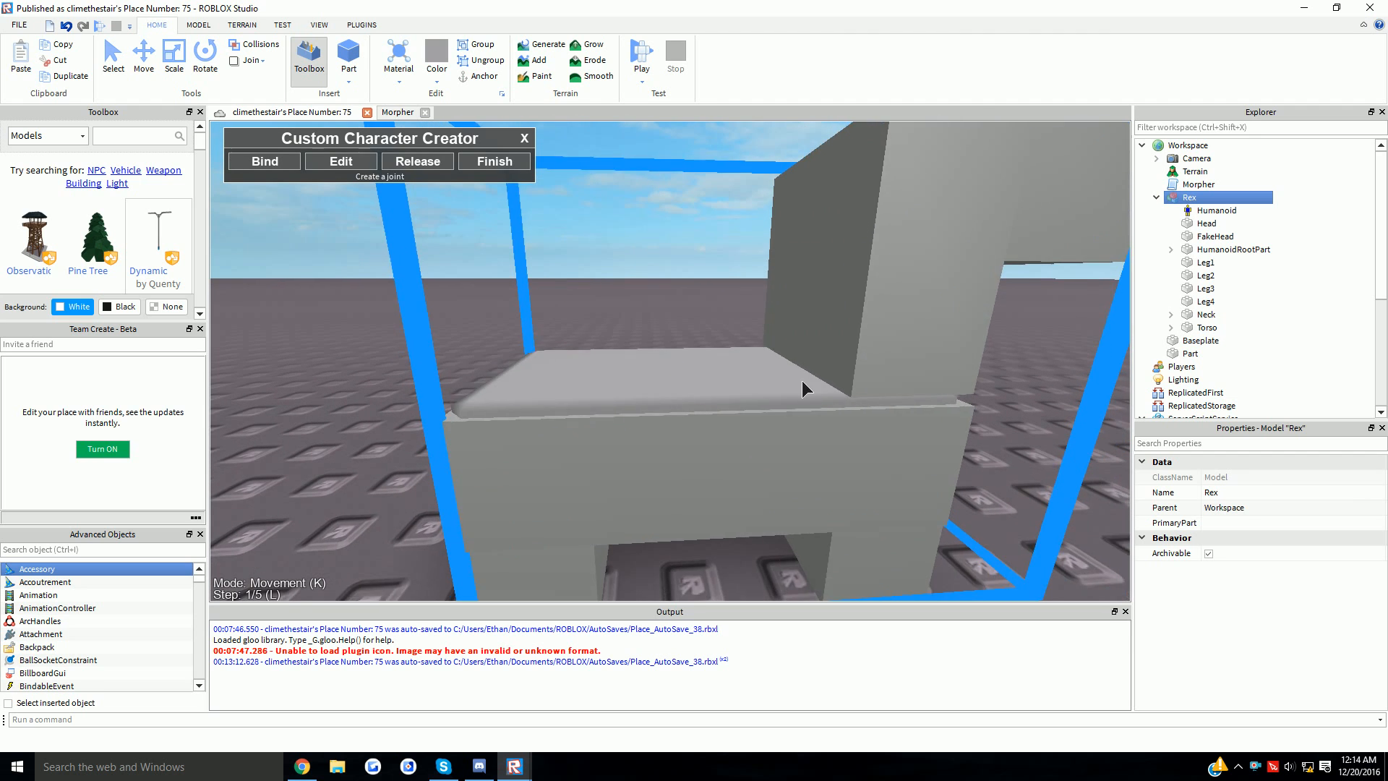
scroll(801, 382, "down", 5)
- Inspect both new Motor6D joints, finish joint editing, and collapse HumanoidRootPart and Torso
left_click(1170, 249)
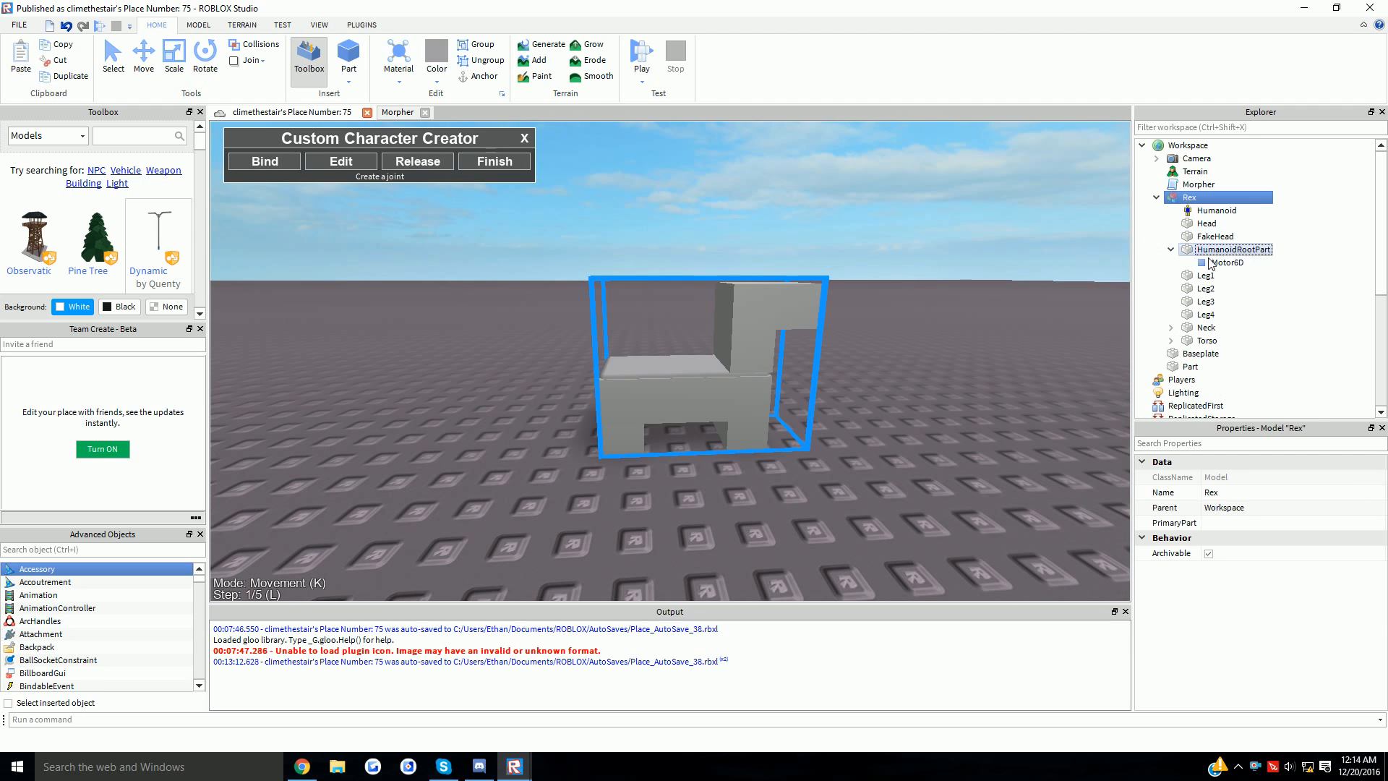
left_click(1215, 262)
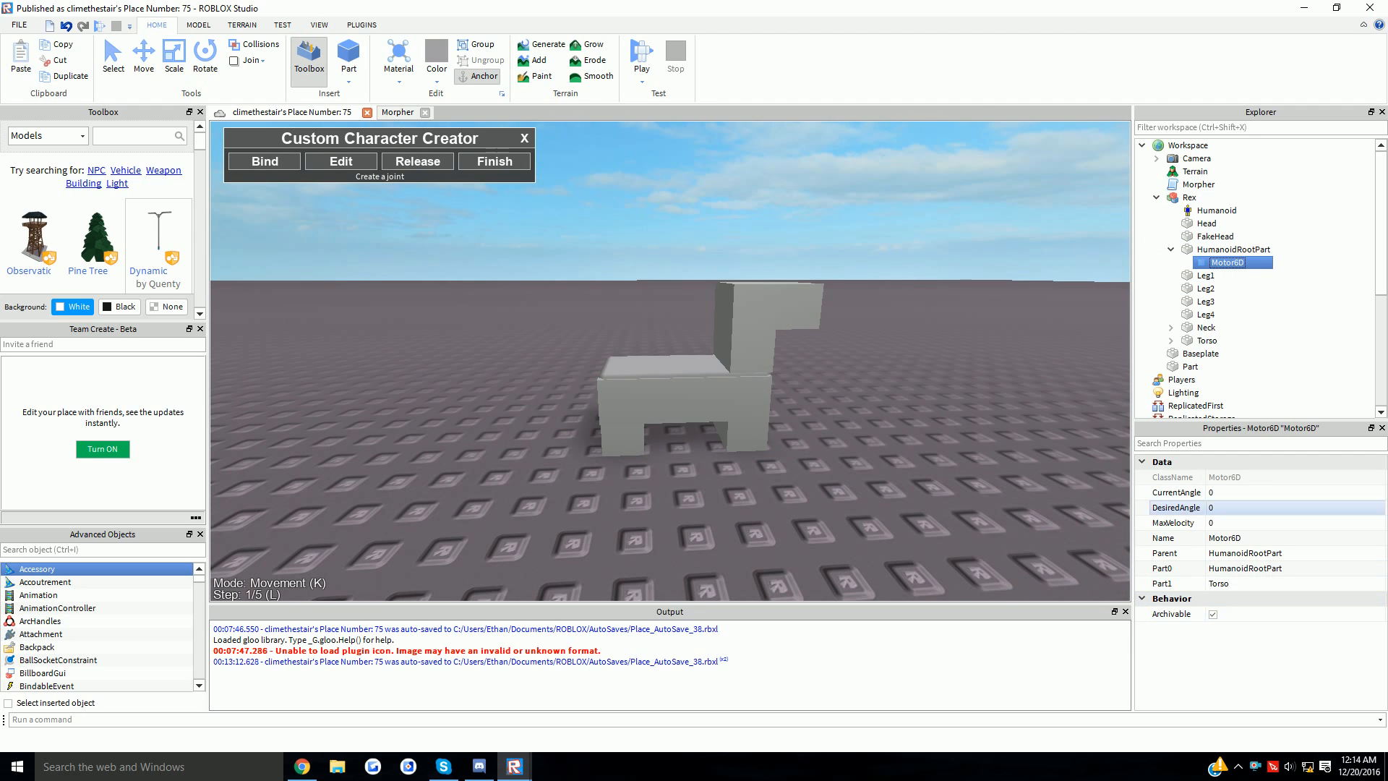
left_click(1170, 341)
scroll(1228, 357, "down", 2)
left_click(1227, 340)
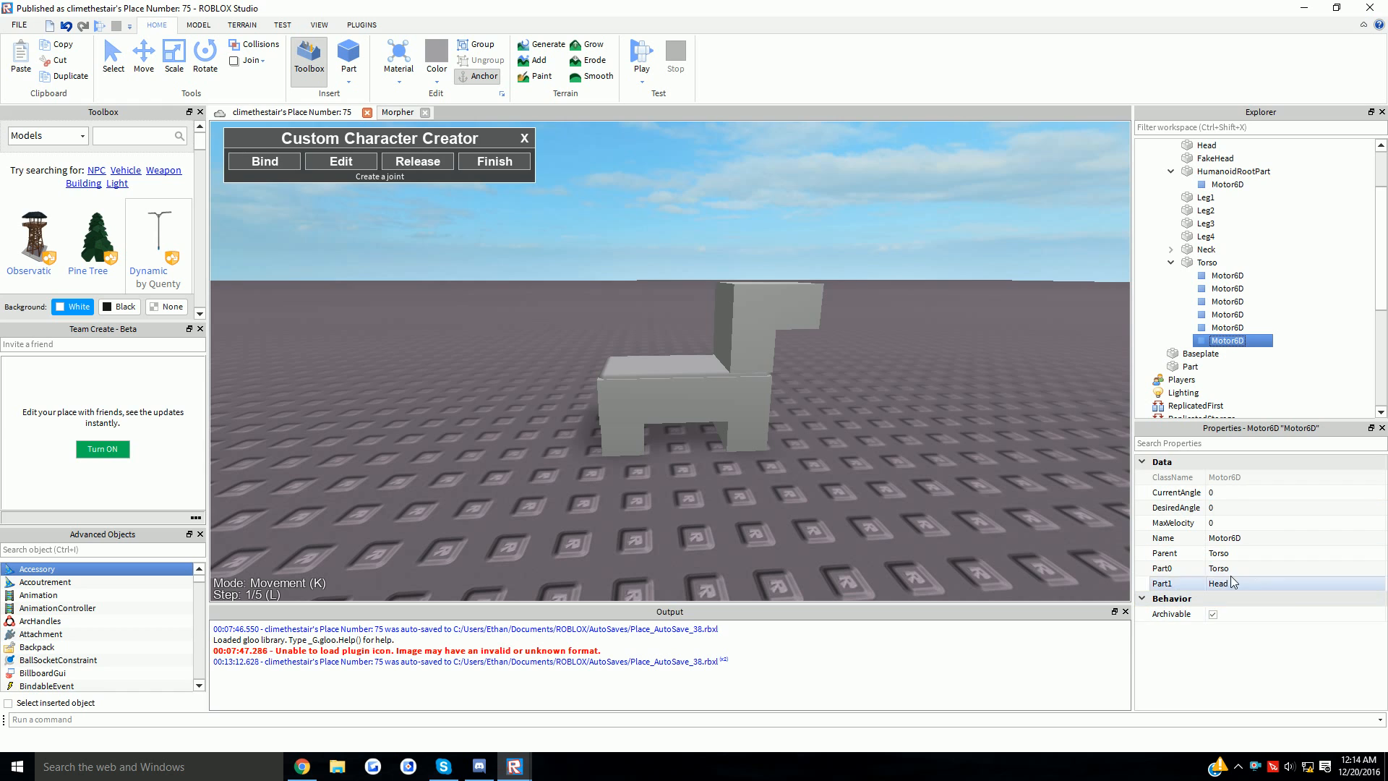
scroll(909, 386, "down", 3)
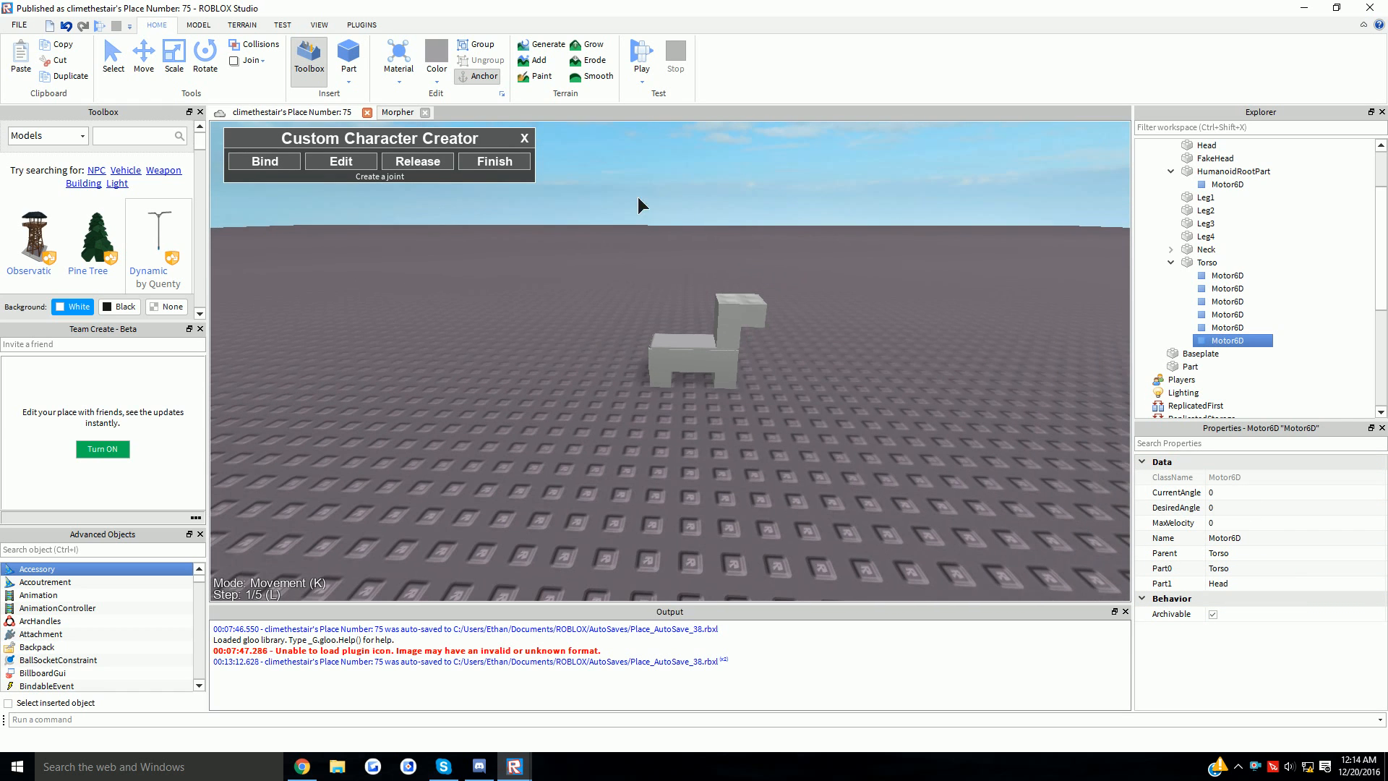
left_click(526, 169)
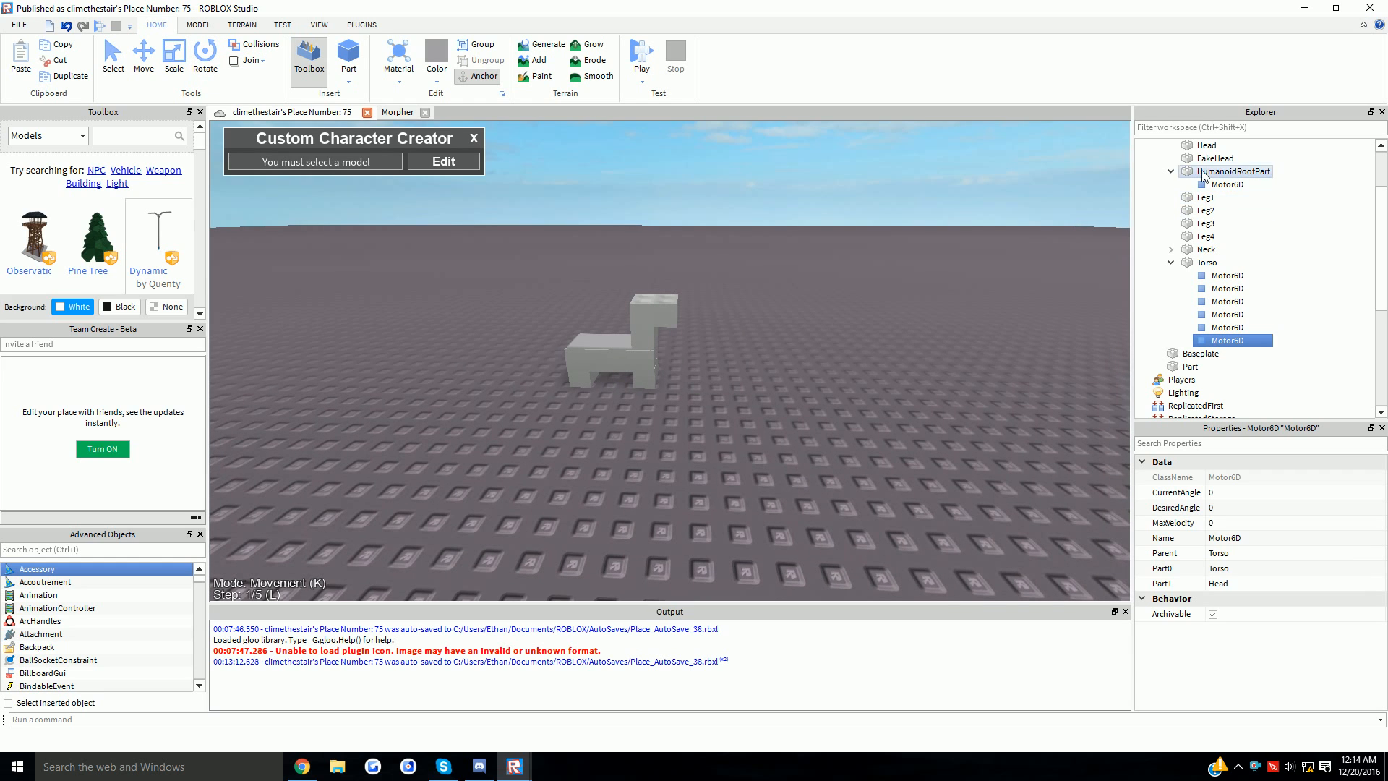
left_click(1170, 171)
left_click(1170, 249)
scroll(1170, 249, "up", 2)
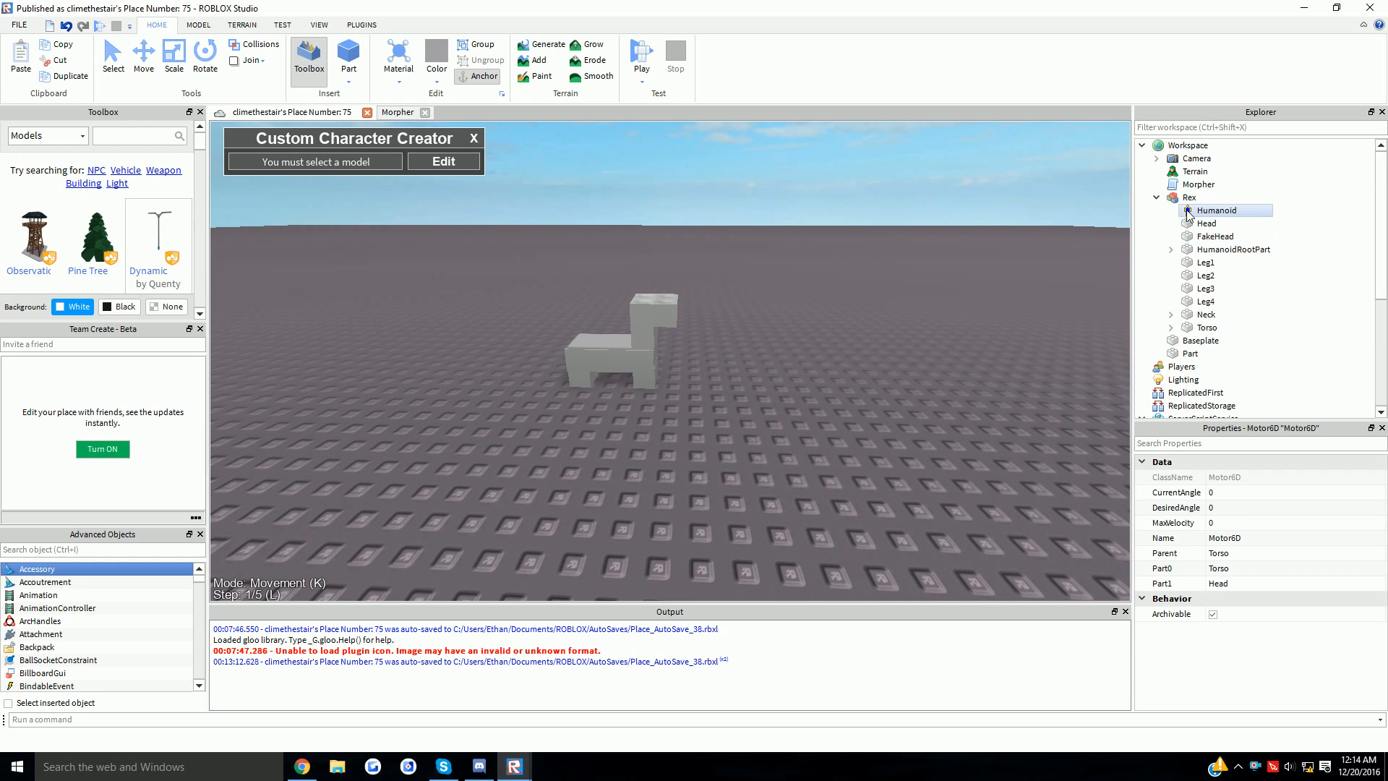
- Select all ten parts inside Rex, turn off CanCollide, then select only the HumanoidRootPart
left_click(1188, 210)
right_click(1190, 199)
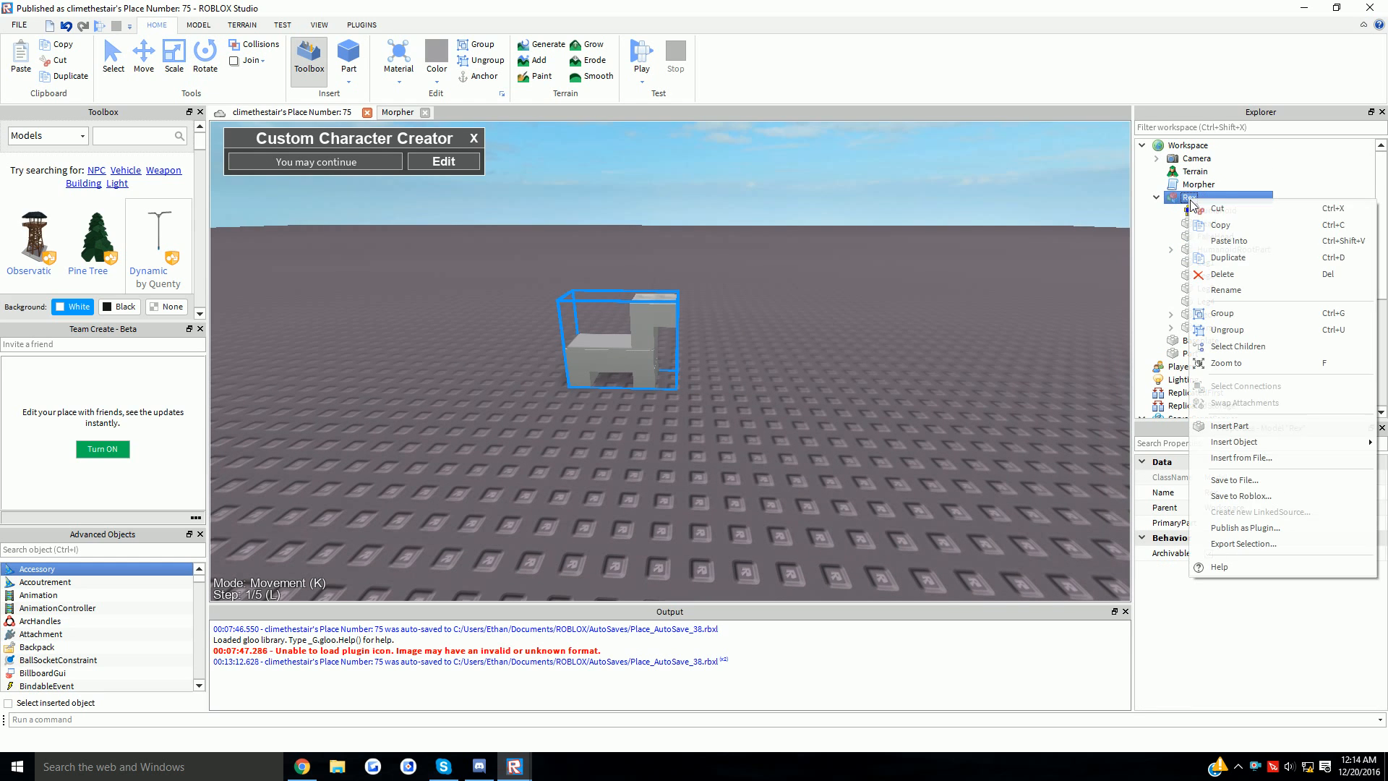
left_click(1235, 347)
scroll(1266, 521, "down", 4)
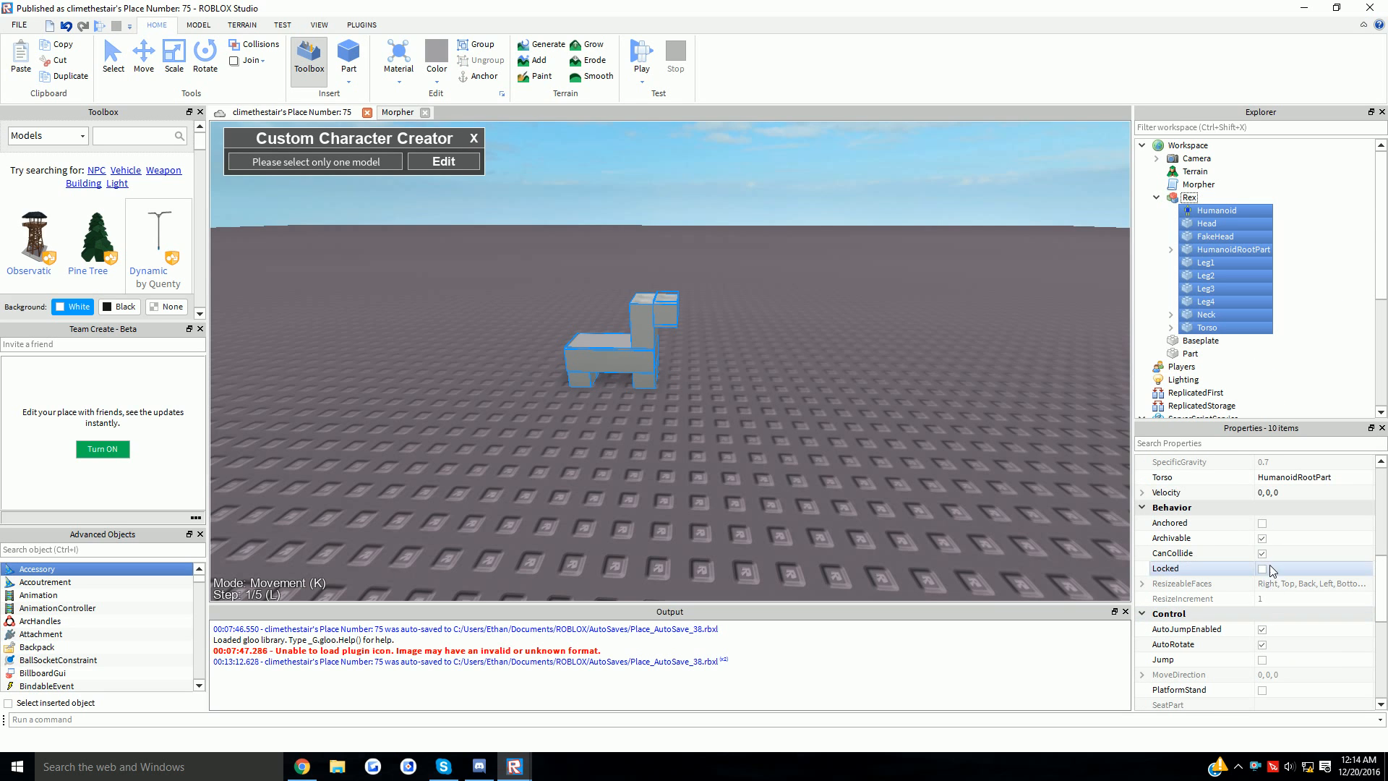
left_click(1261, 554)
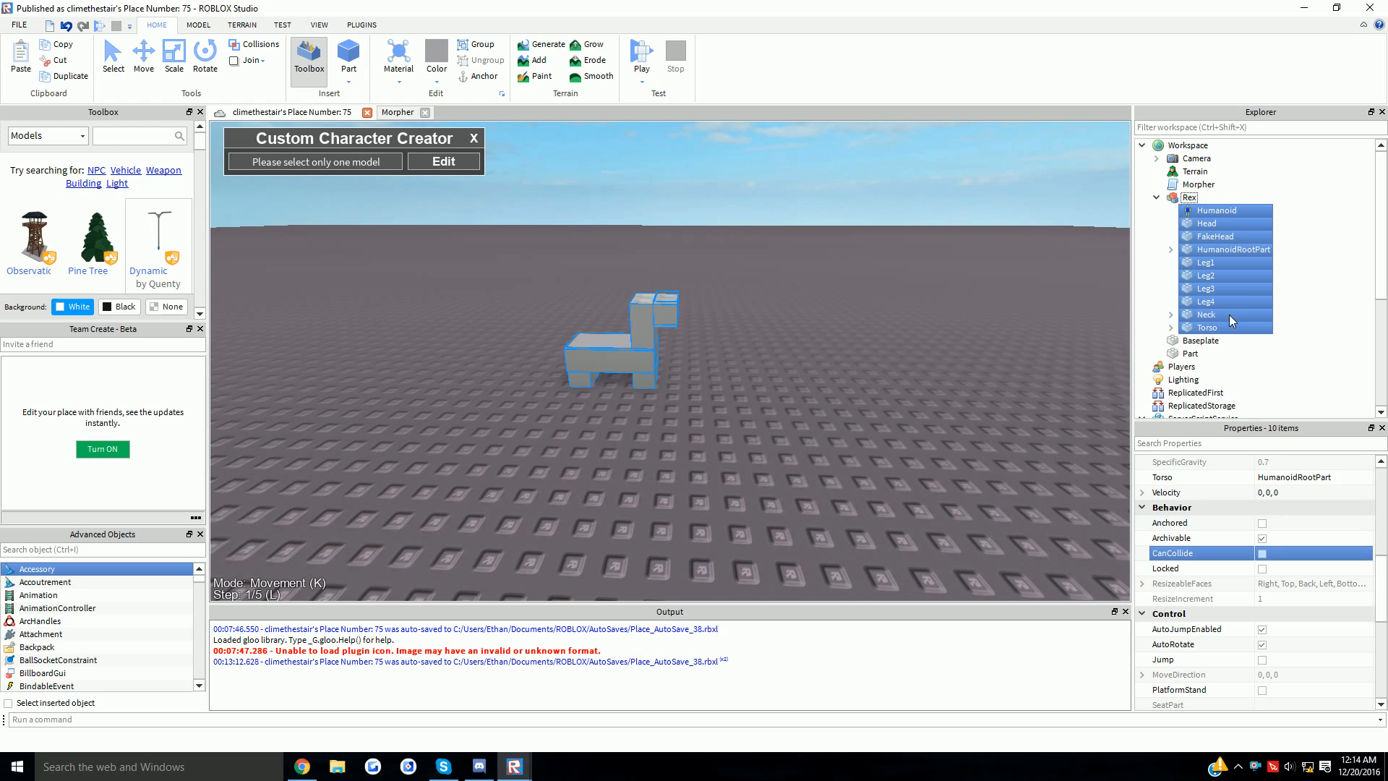
left_click(1241, 252)
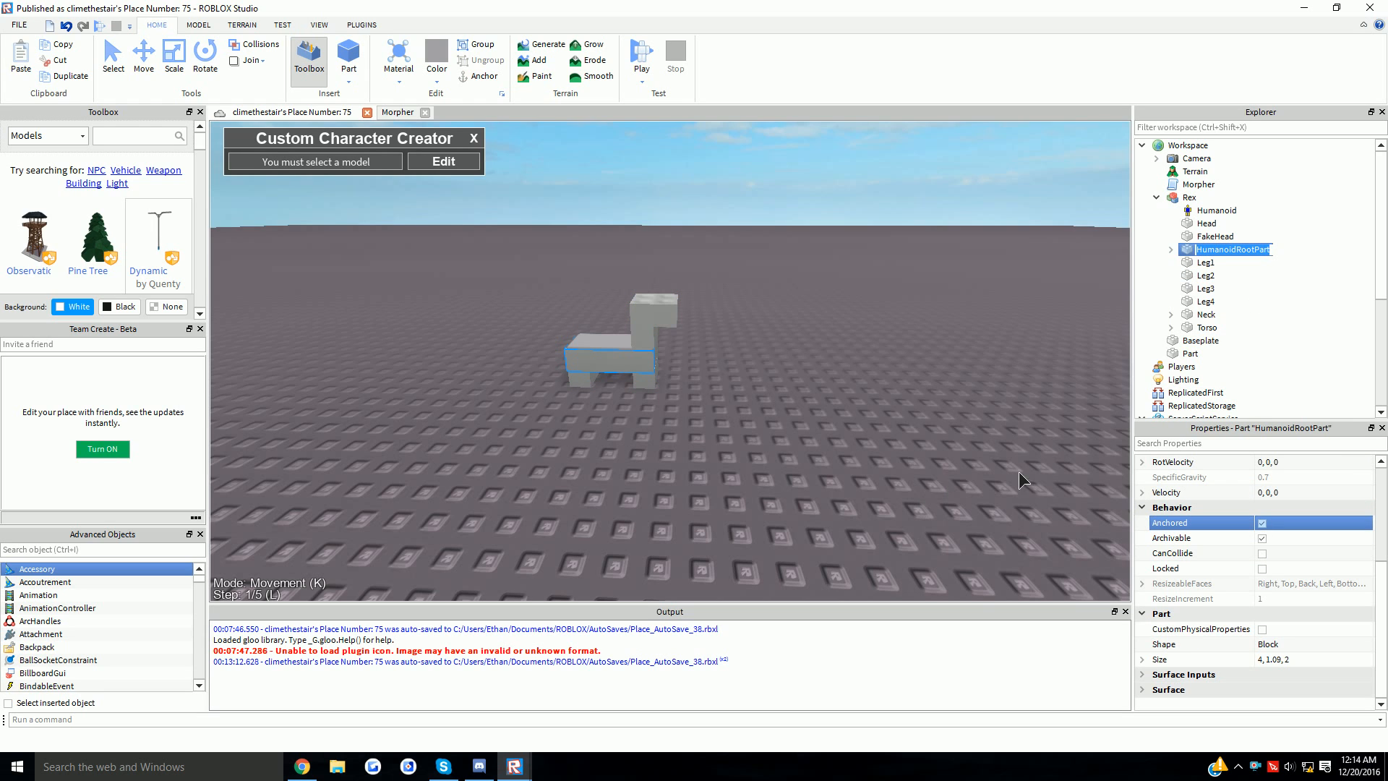
left_click(361, 25)
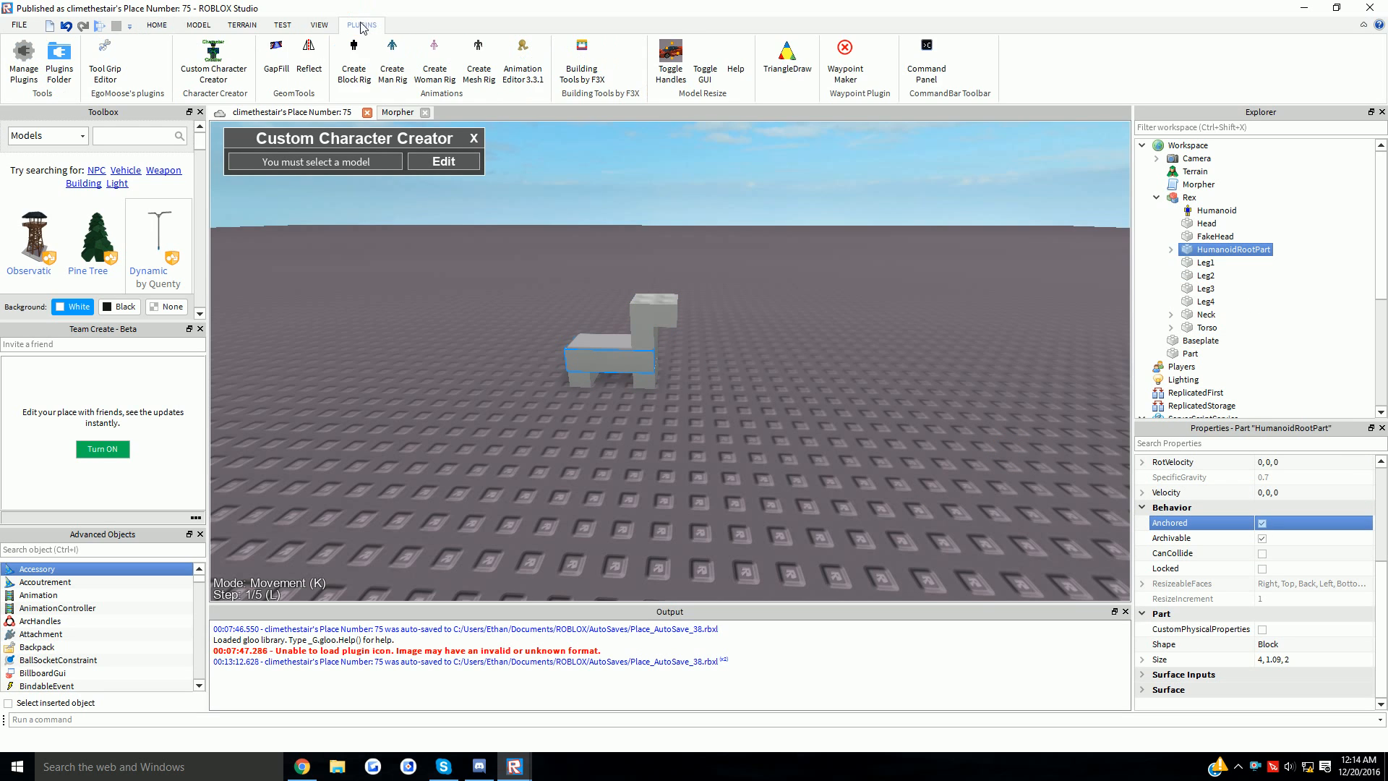
- Close the Character Creator and load Rex as the rig in the Animation Editor
left_click(474, 162)
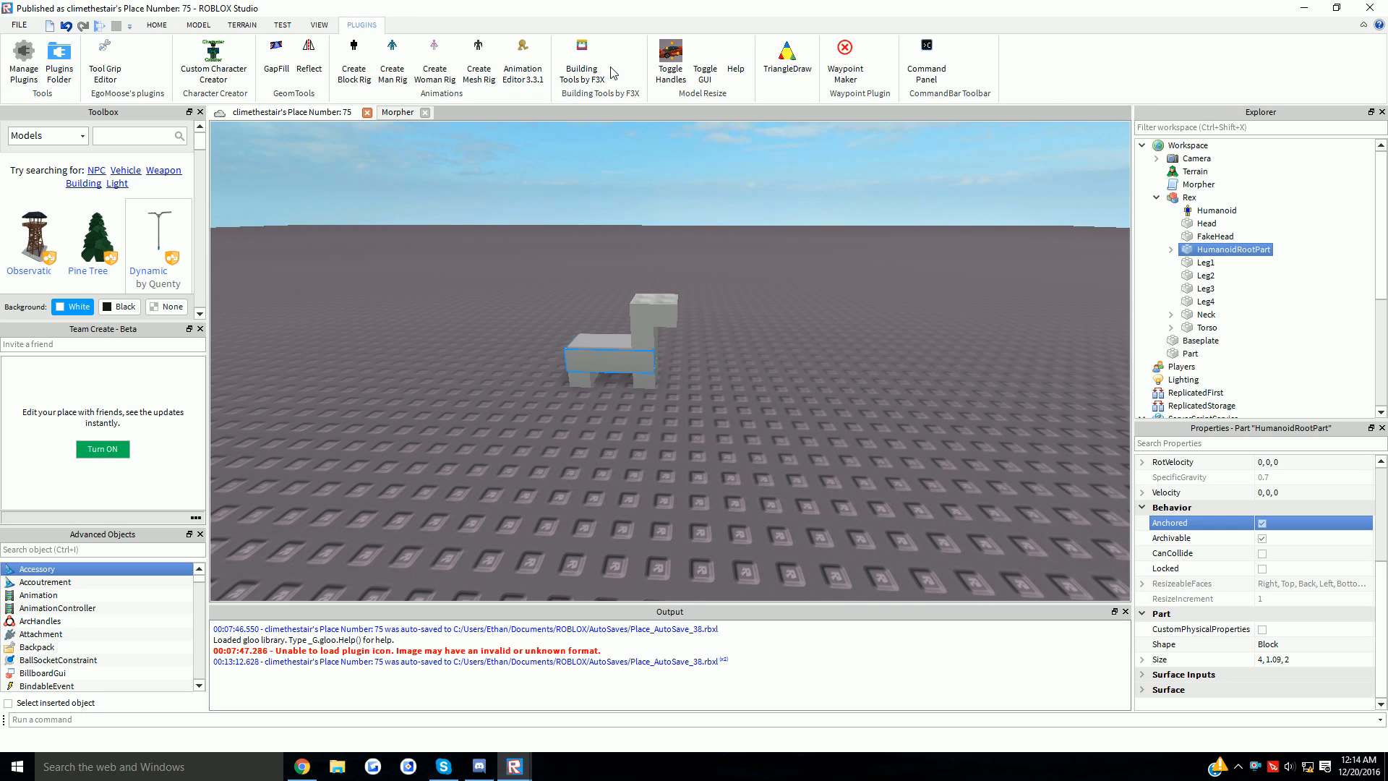
left_click(523, 52)
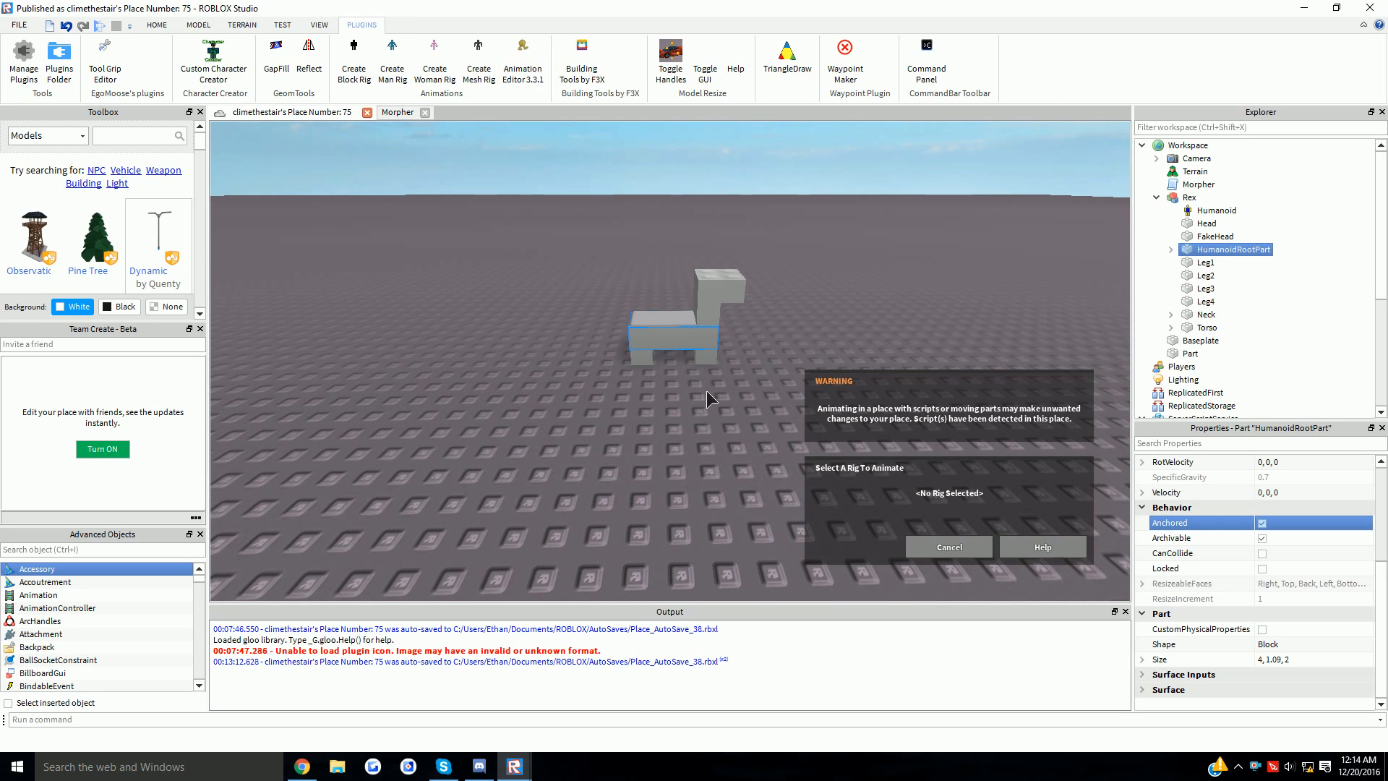
scroll(702, 373, "up", 3)
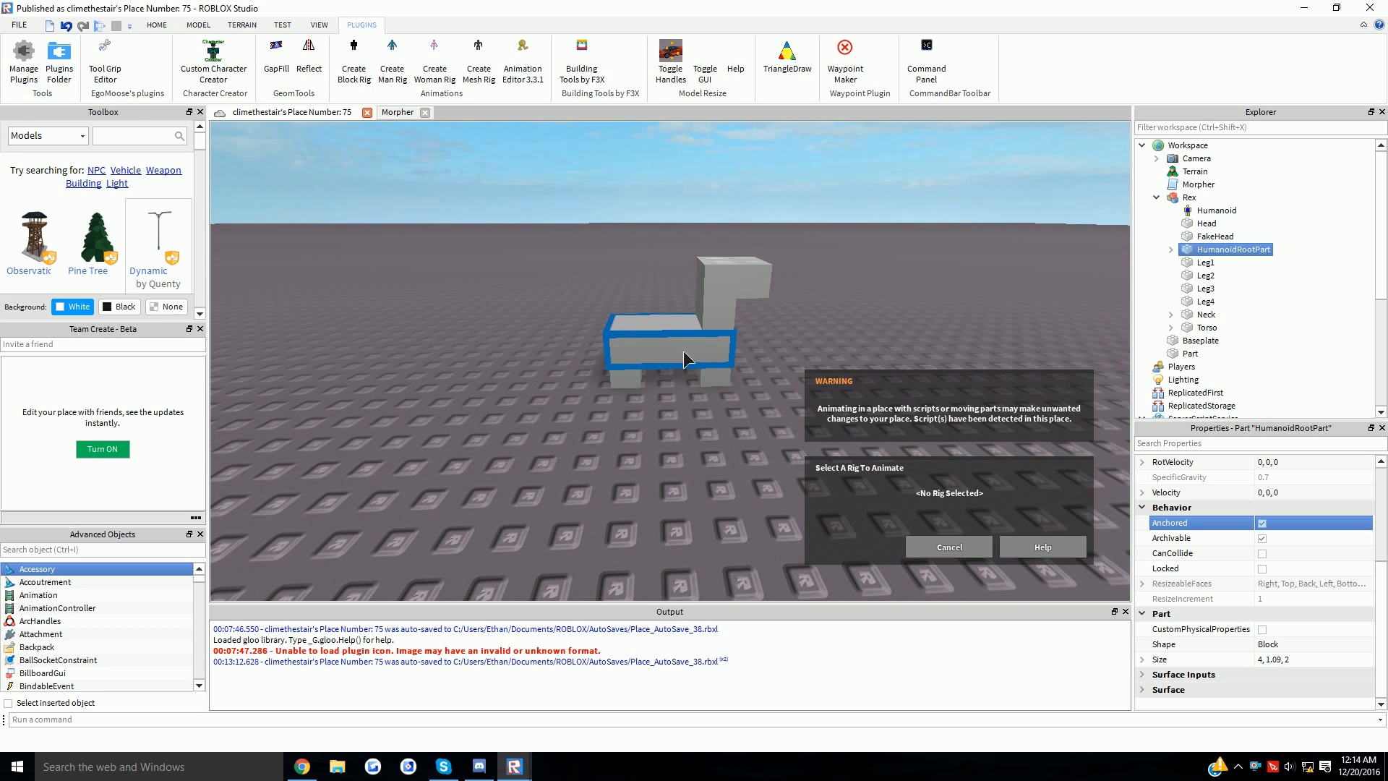
left_click(698, 383)
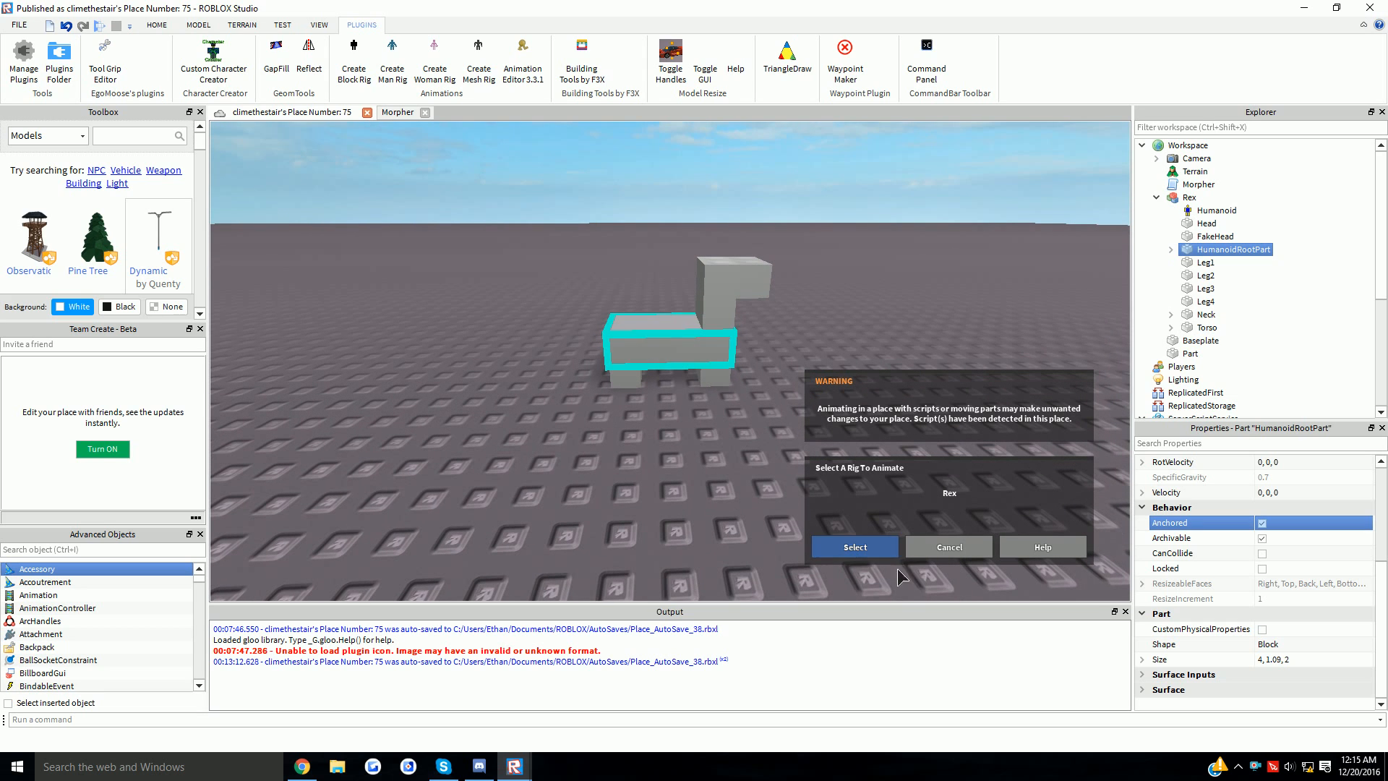
left_click(855, 547)
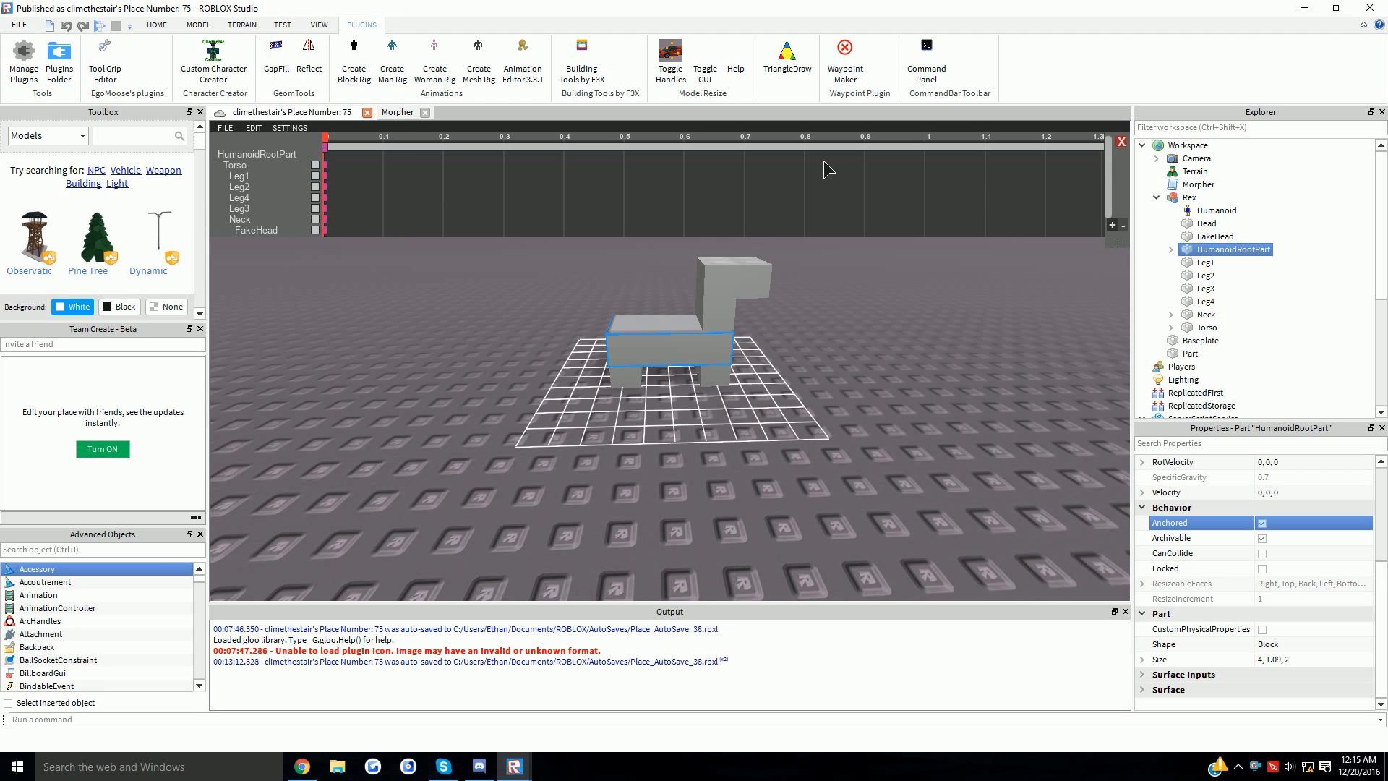
- Copy the time-0 pose of all parts and paste it as keyframes at 1.3 and 0.4
right_click(350, 177)
left_click(312, 213)
left_click(254, 128)
left_click(289, 172)
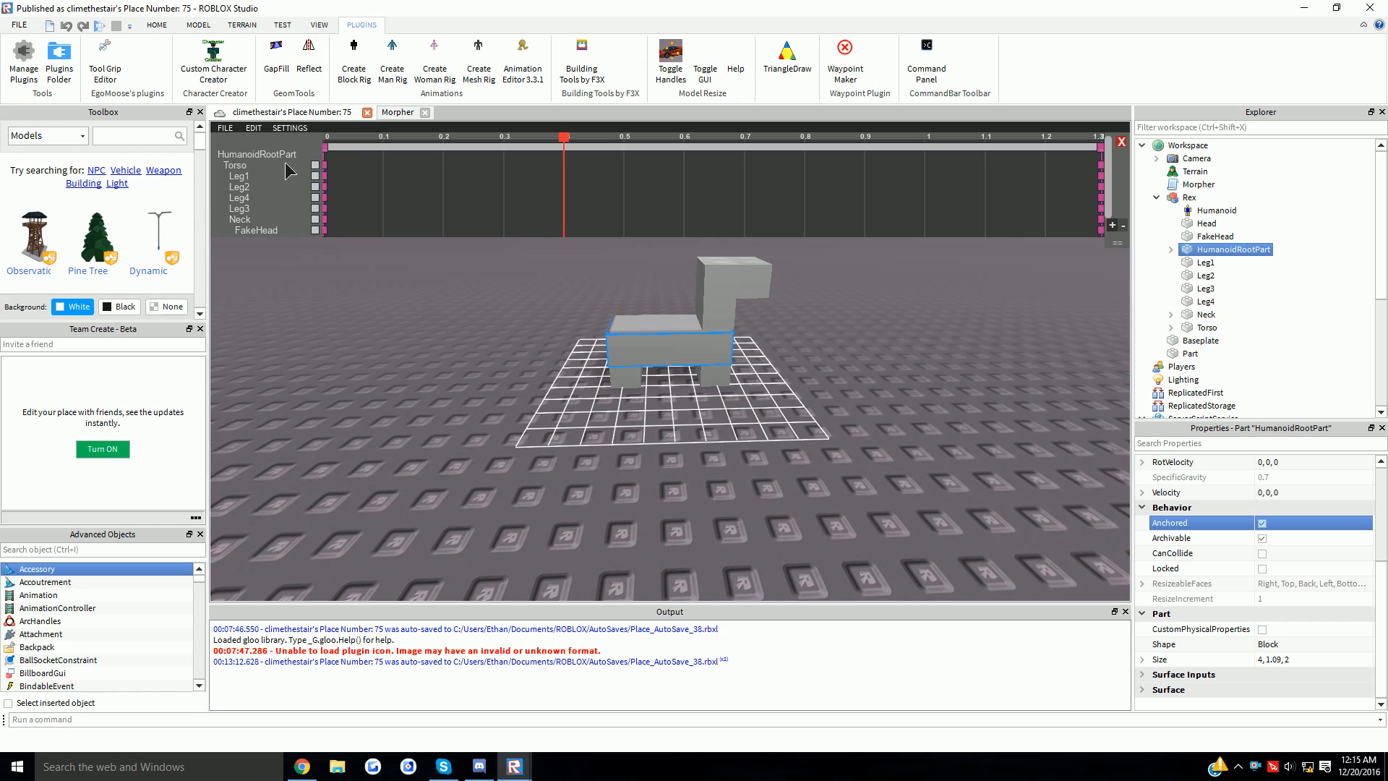
left_click_drag(348, 173, 322, 226)
left_click(254, 128)
left_click(289, 174)
- Select the rear leg Leg3, then the Torso, then the whole Rex model
scroll(756, 407, "up", 3)
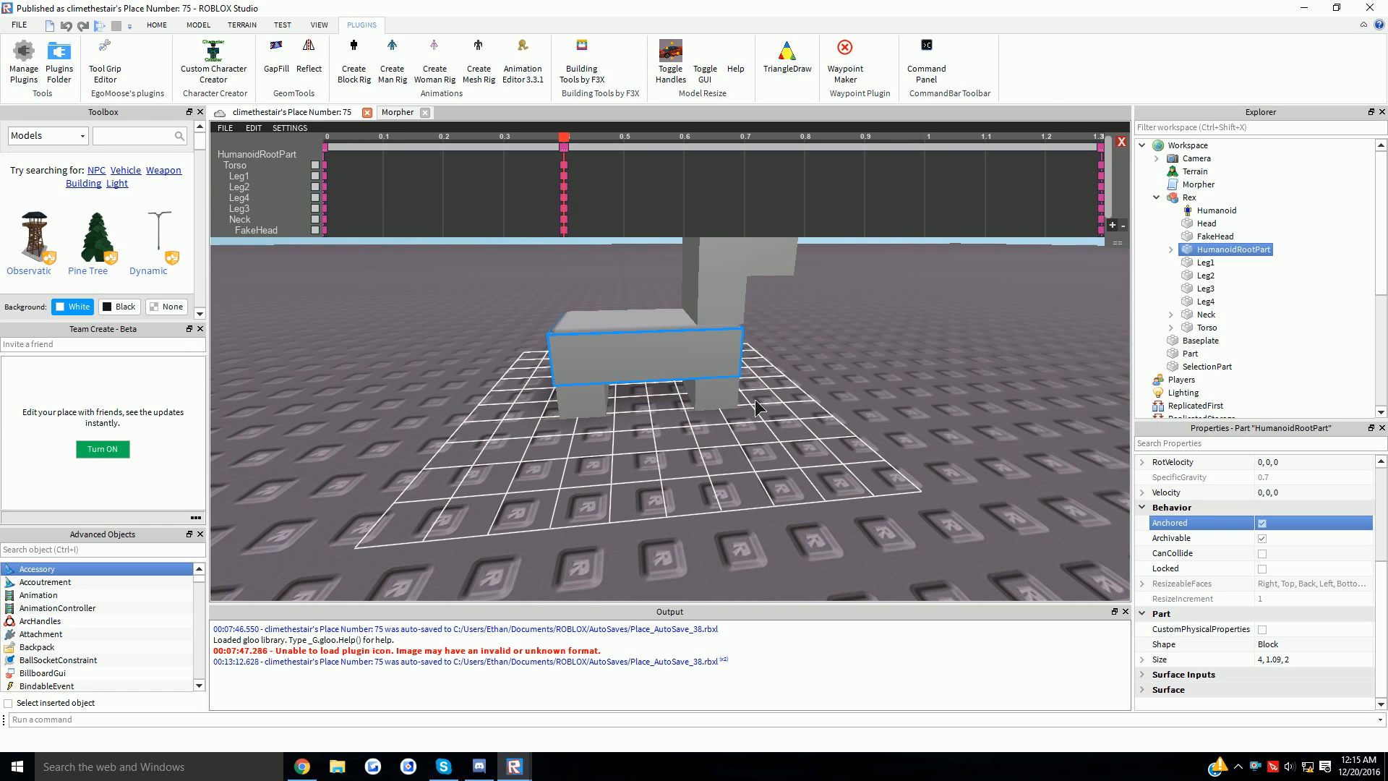
left_click(755, 406)
right_click_drag(754, 405, 743, 367)
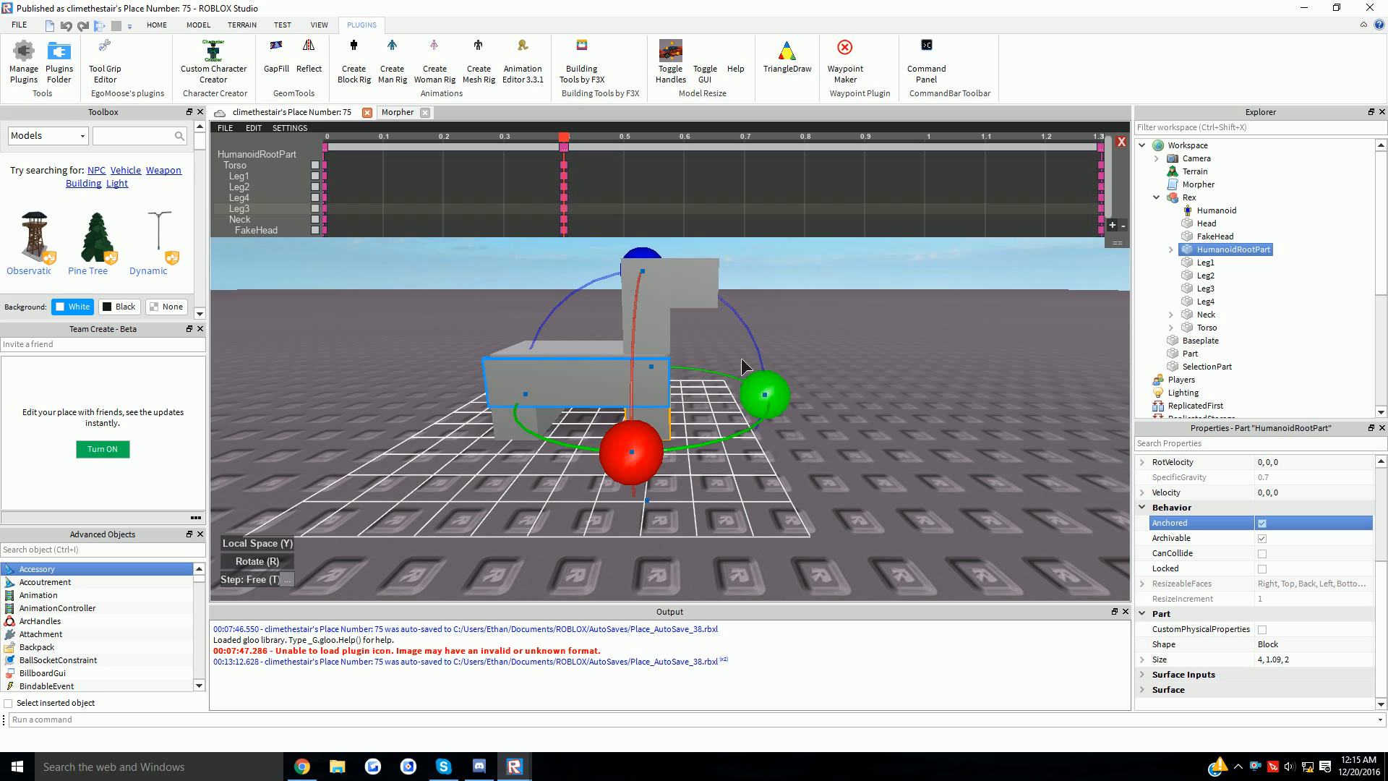
left_click(578, 383)
scroll(571, 312, "down", 3)
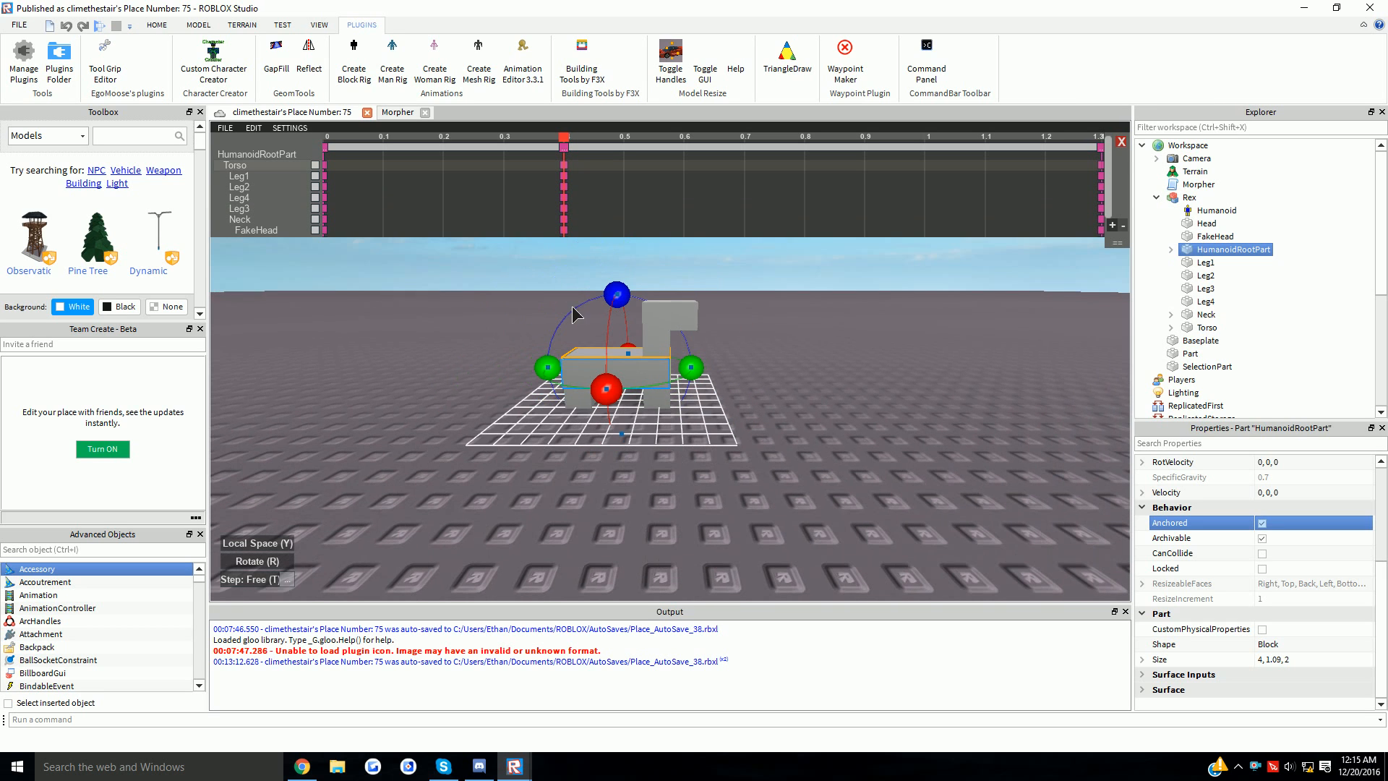
left_click(665, 312)
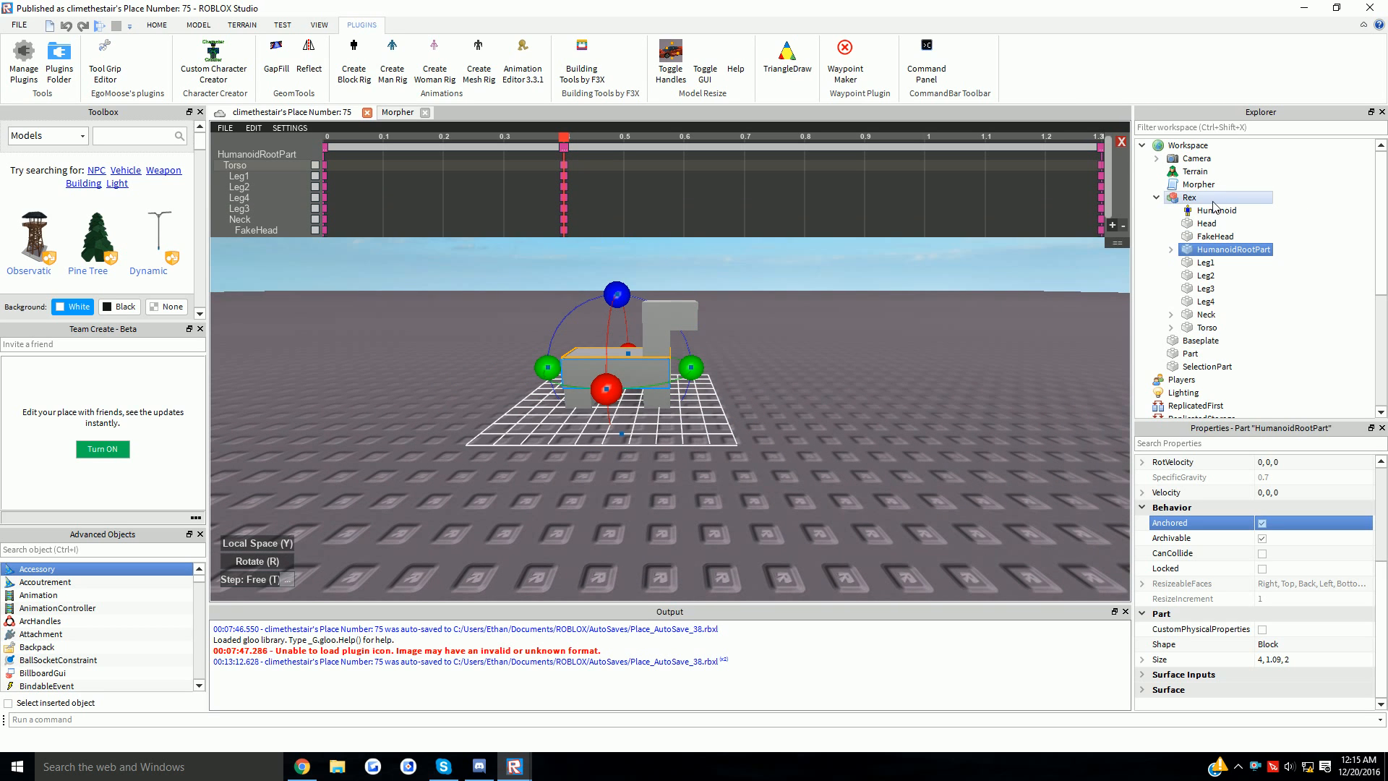
- Switch to the Move tool and raise Rex higher above the baseplate
left_click(157, 25)
left_click(143, 61)
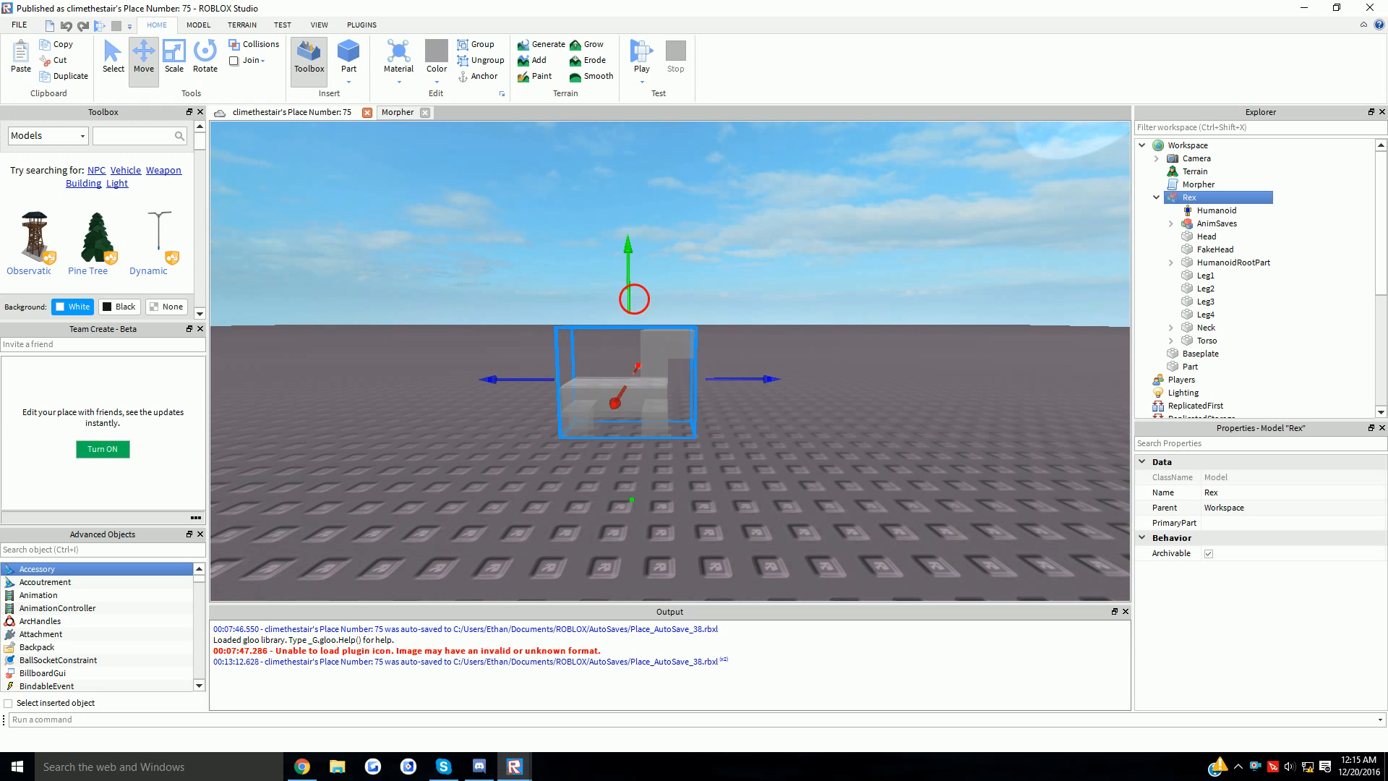
left_click_drag(634, 299, 634, 247)
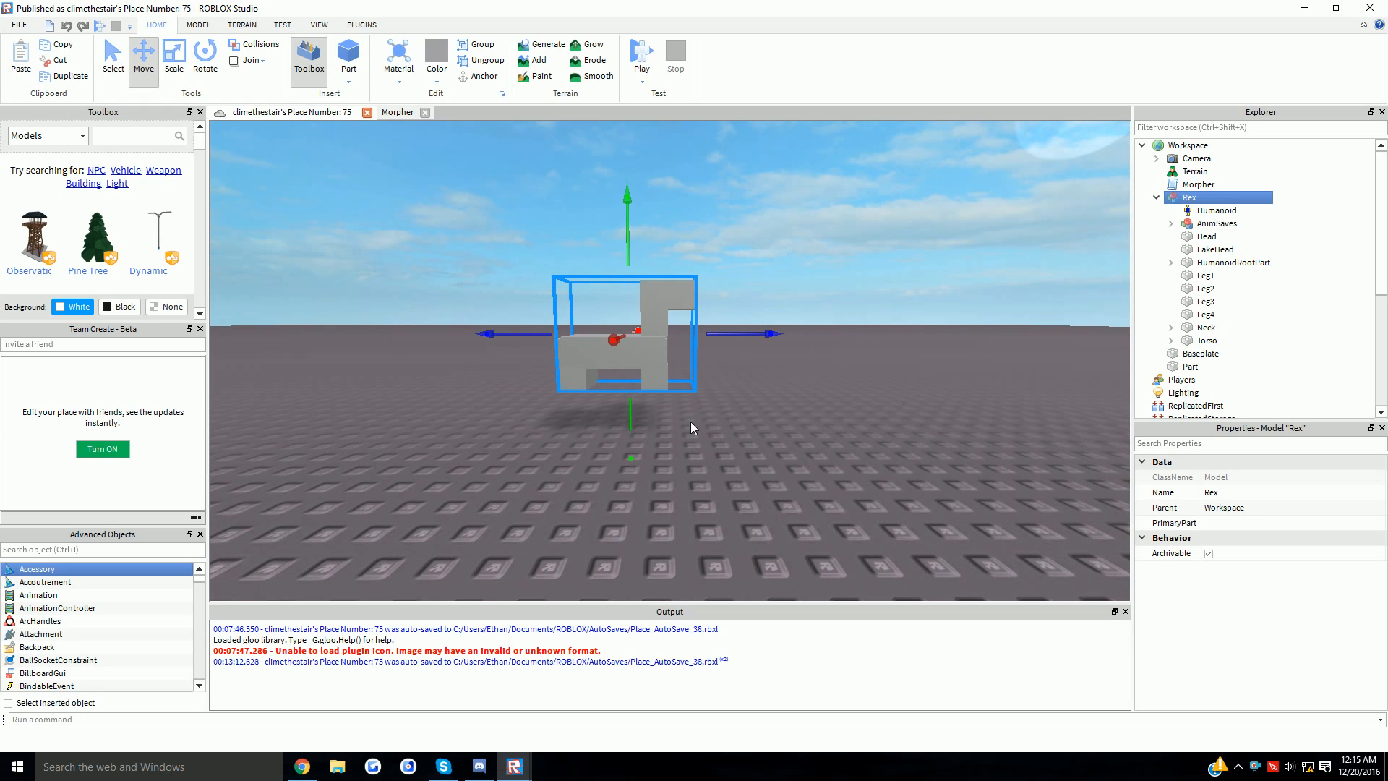
scroll(690, 423, "up", 5)
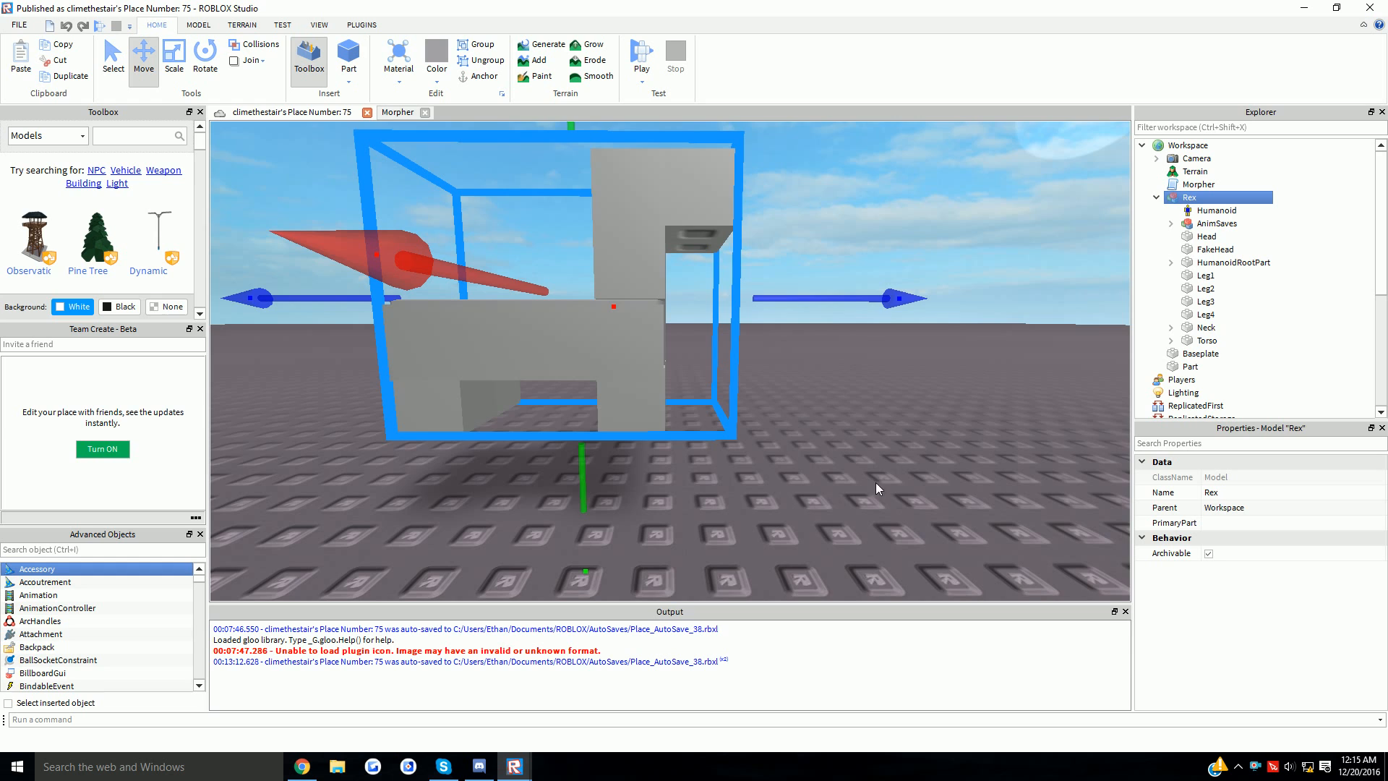
scroll(664, 468, "down", 5)
- Reopen the Animation Editor with Rex as the rig
left_click(361, 25)
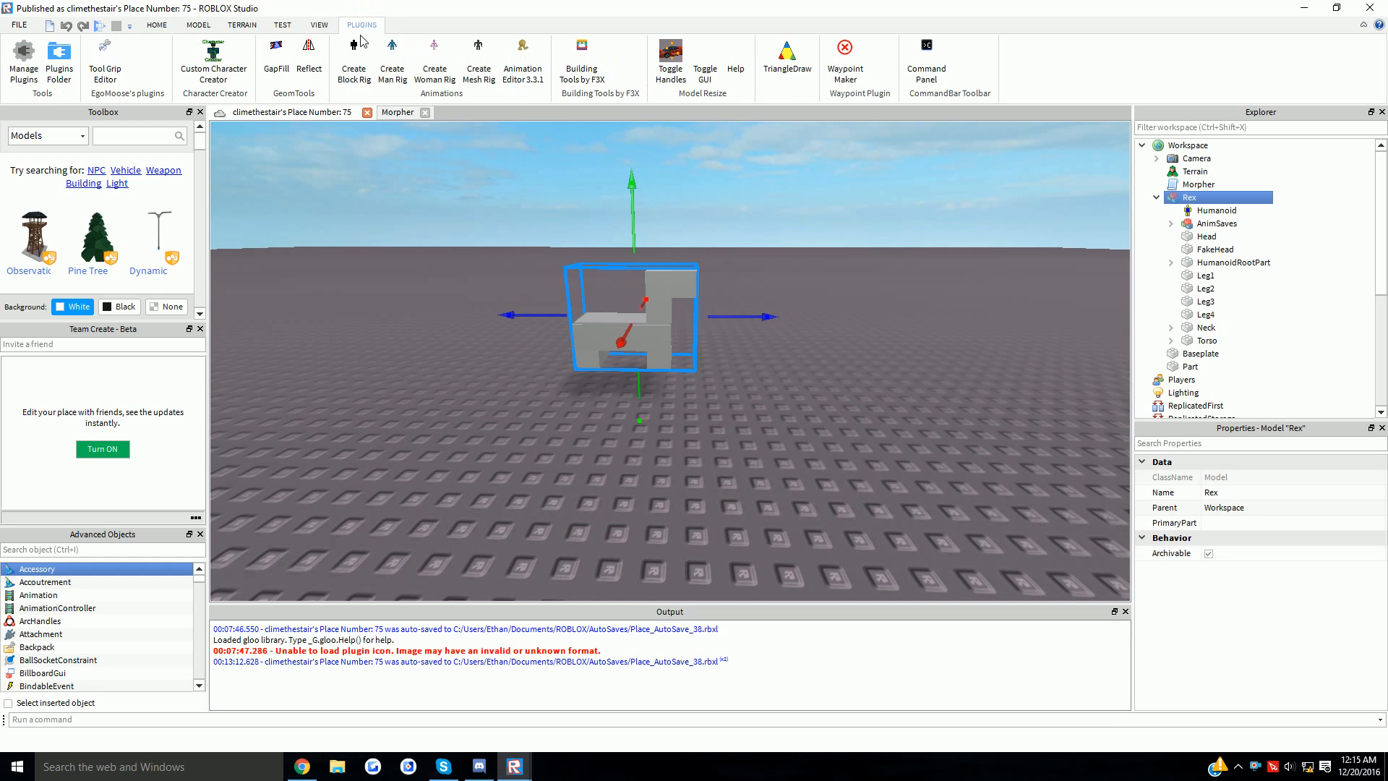
left_click(522, 62)
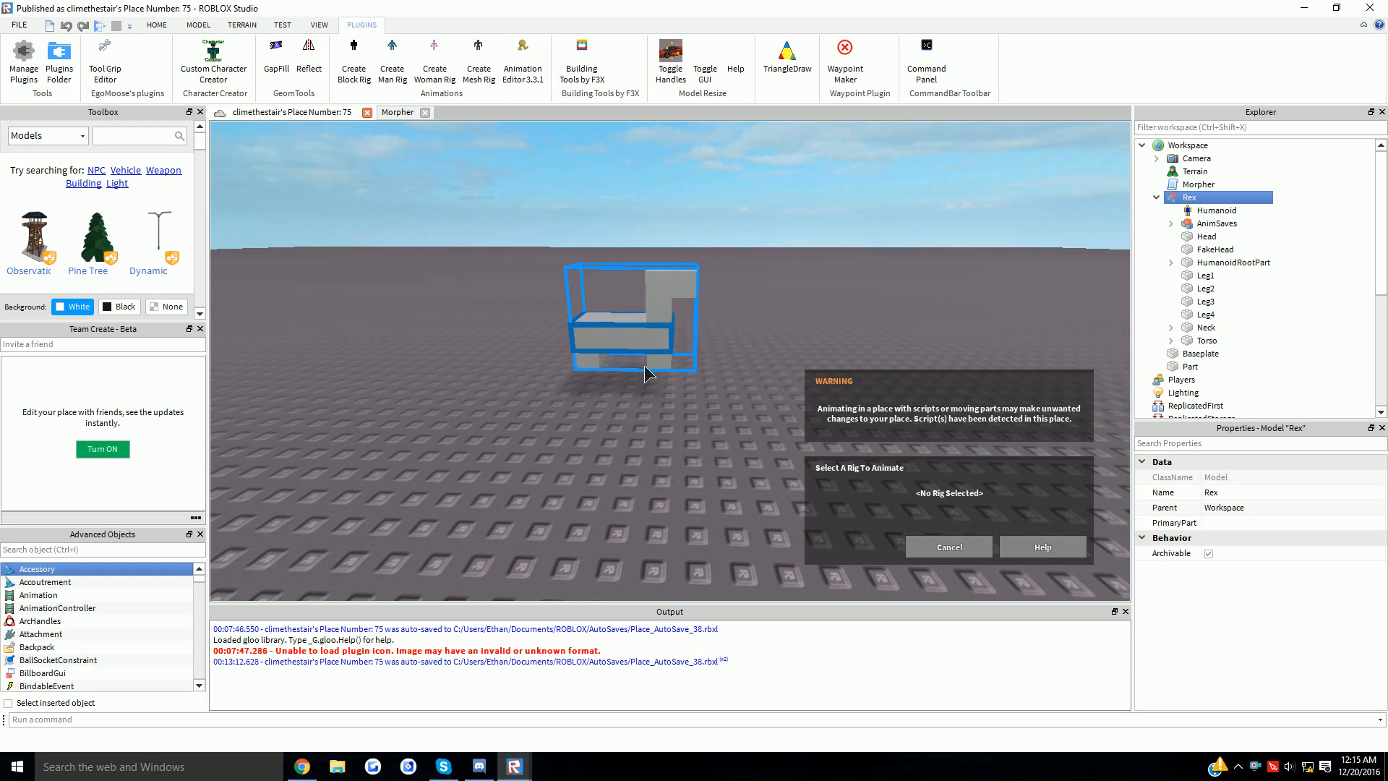
left_click(644, 365)
left_click(860, 548)
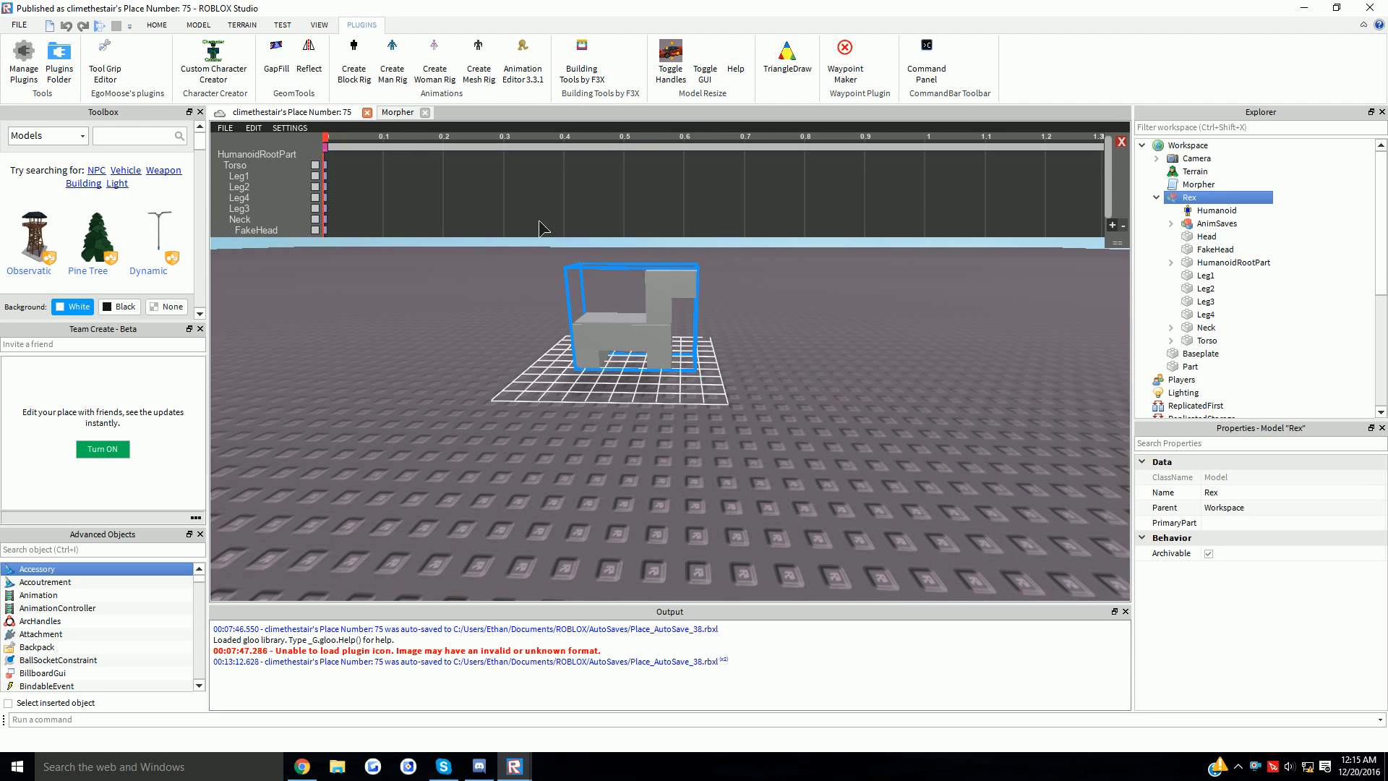
- Add keyframes at 0.3 and the 1.3 end across every Rex part track
left_click_drag(985, 137, 1100, 137)
left_click(254, 128)
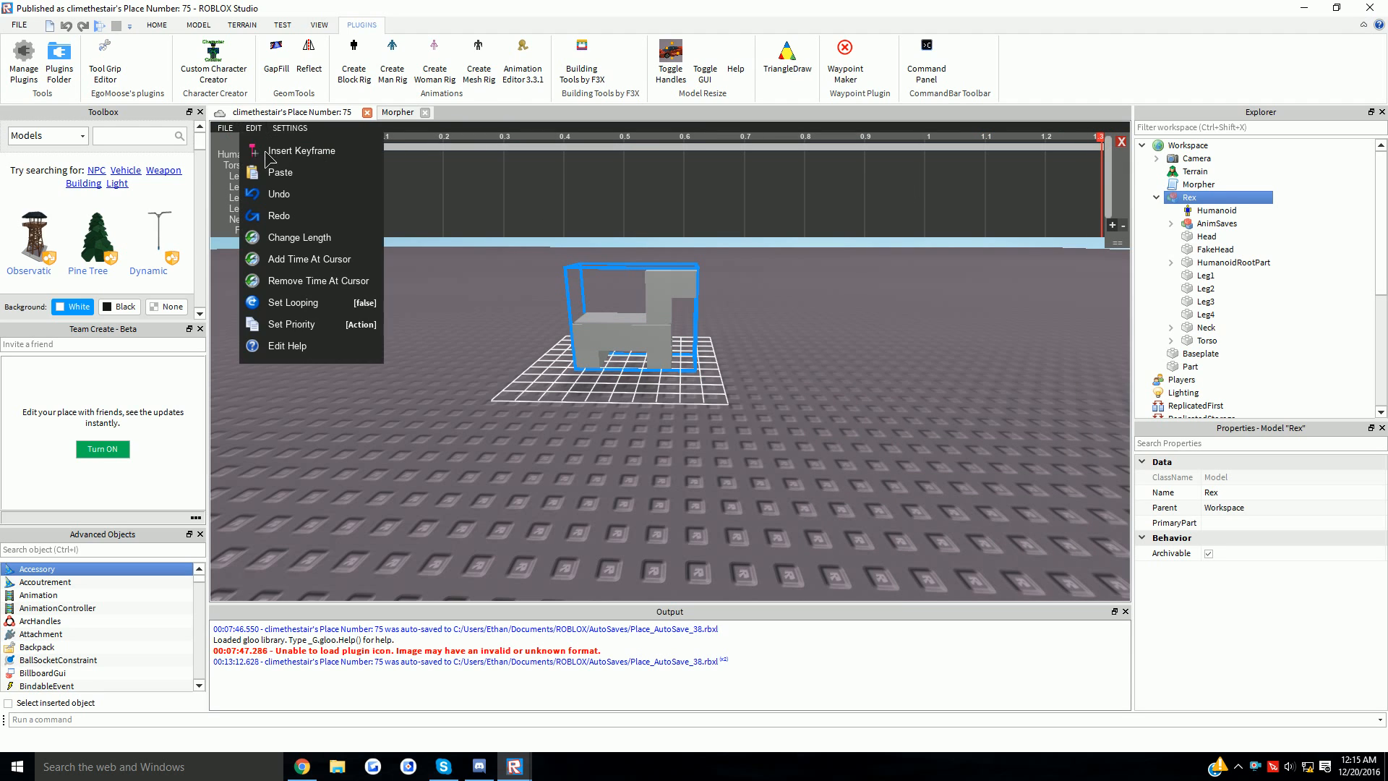
left_click(289, 194)
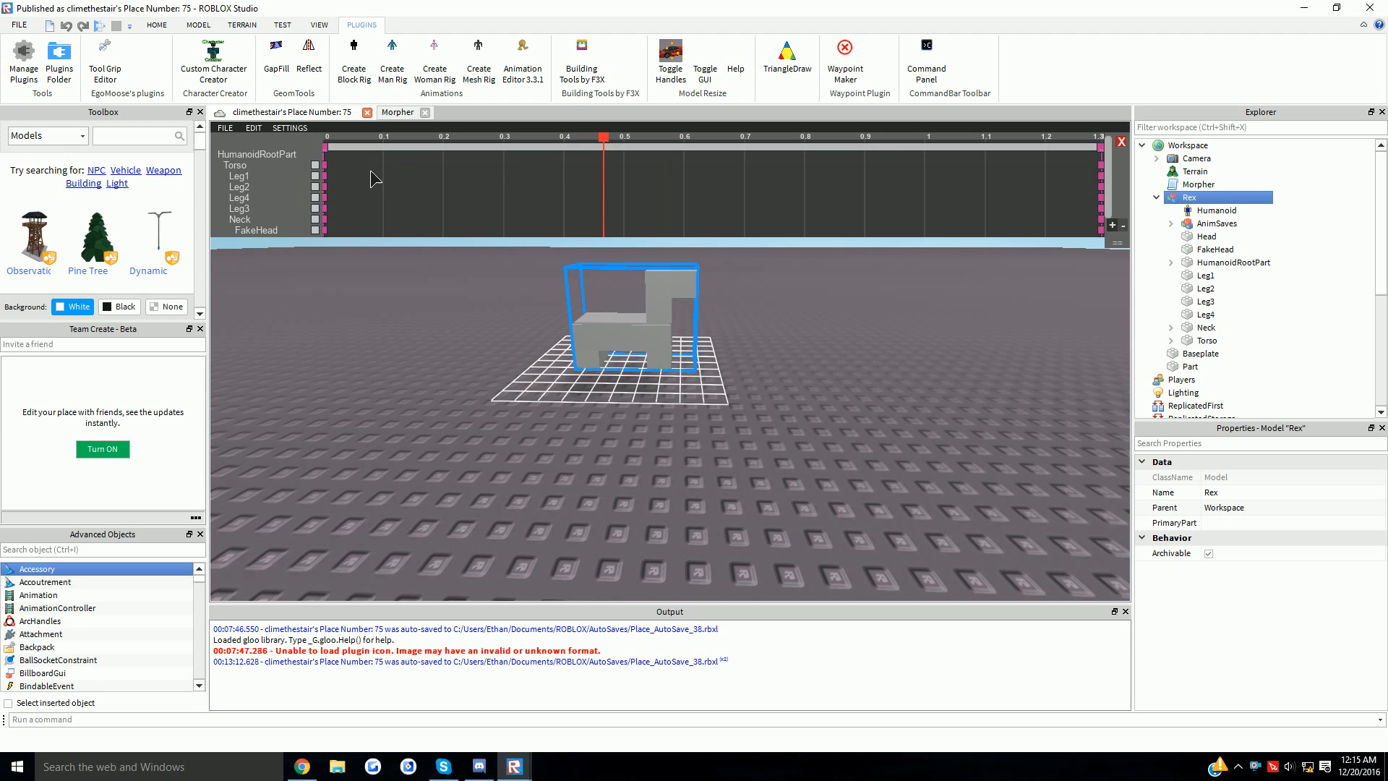
right_click(257, 154)
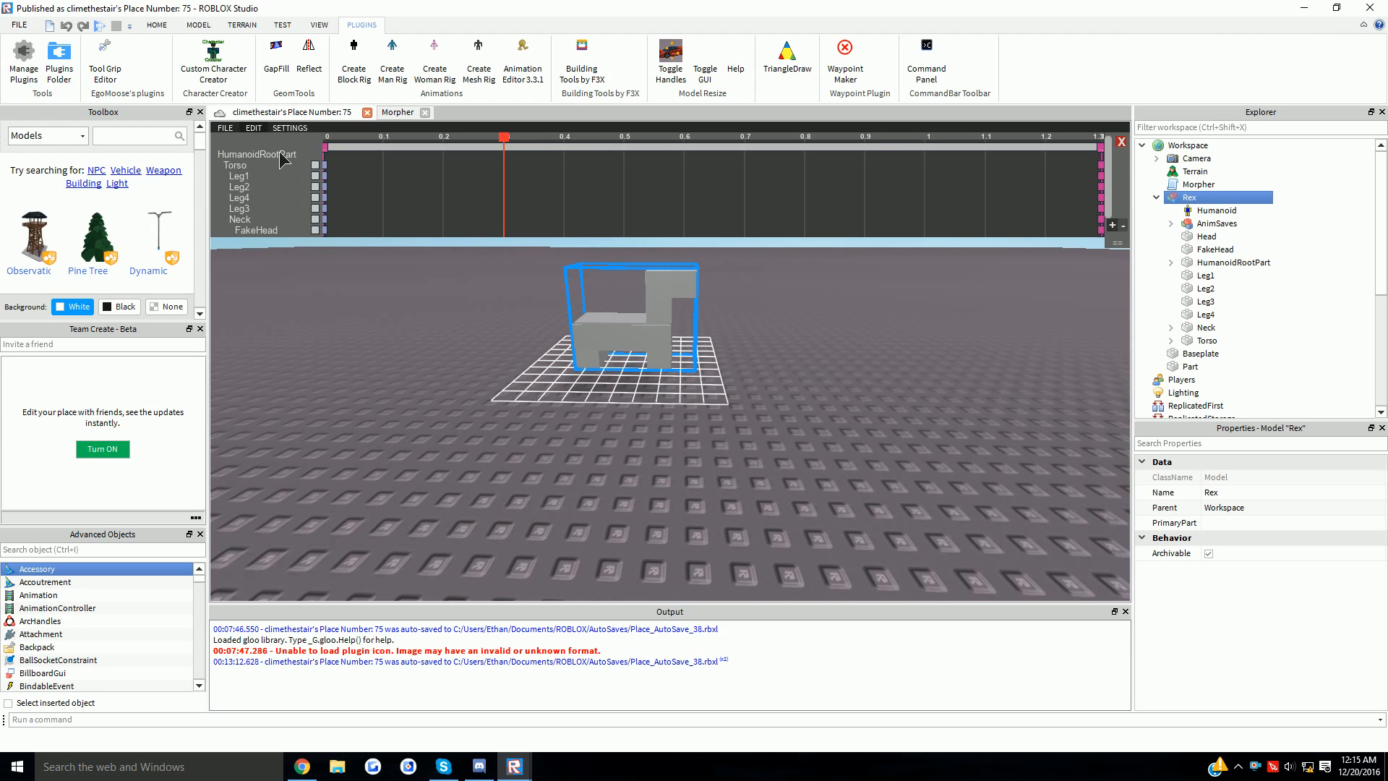
right_click(282, 159)
left_click(310, 171)
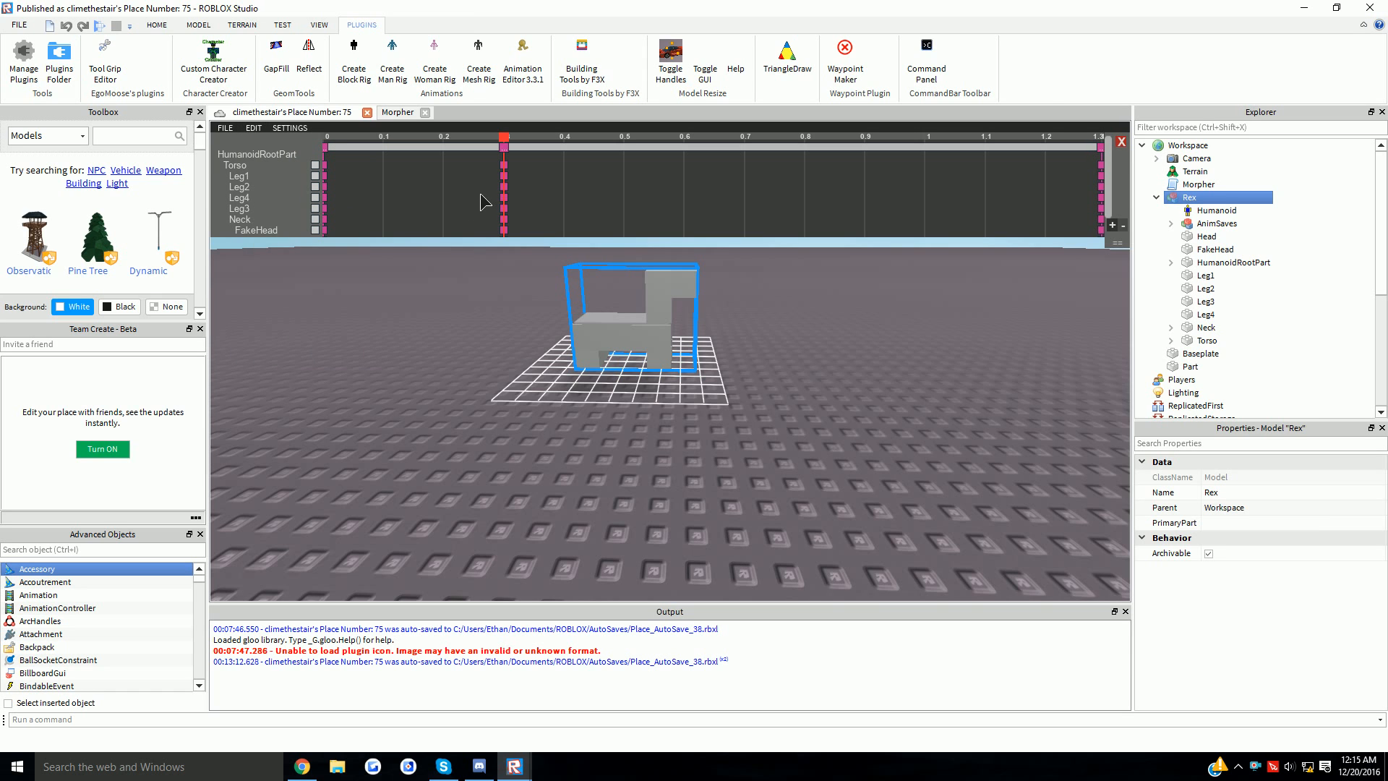
- Set the HumanoidRootPart's Transparency to 1 and select one of Rex's legs
scroll(635, 325, "up", 5)
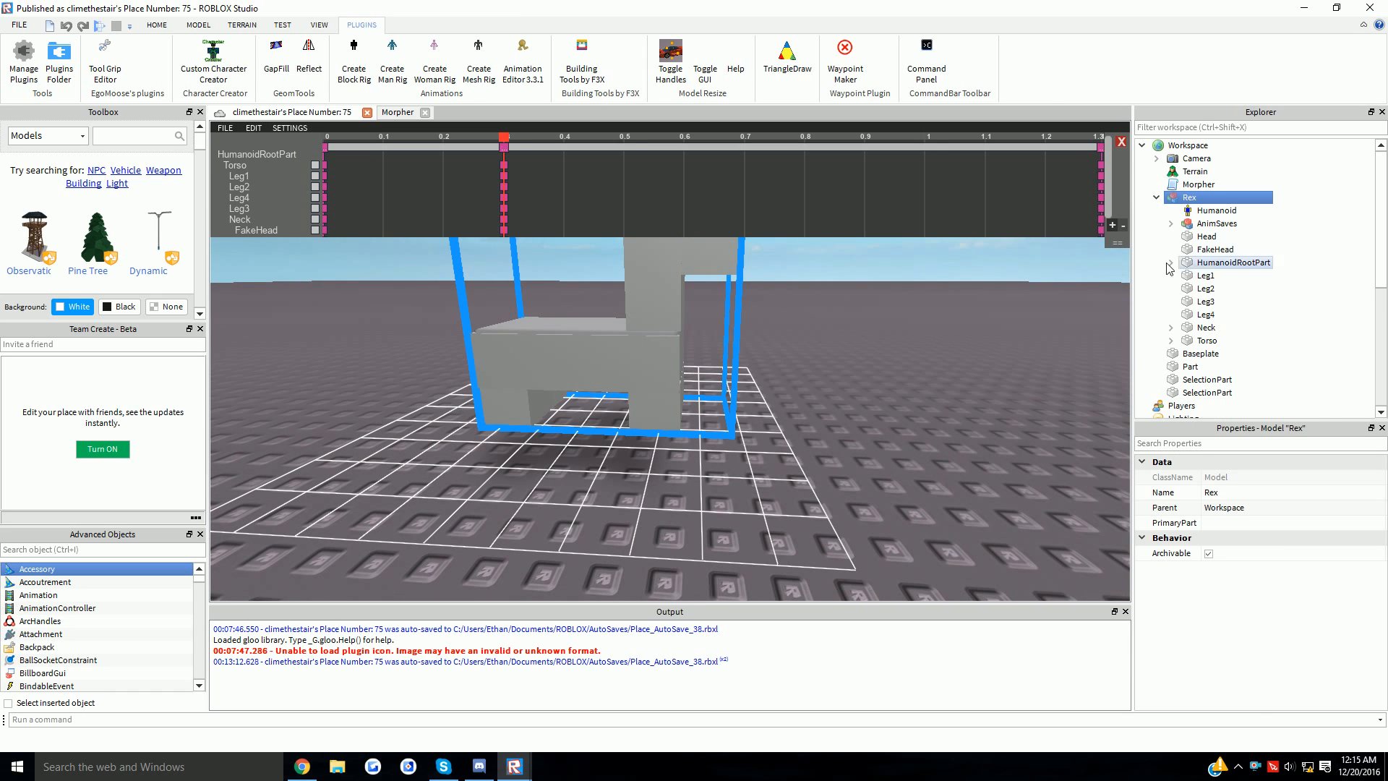
left_click(1217, 262)
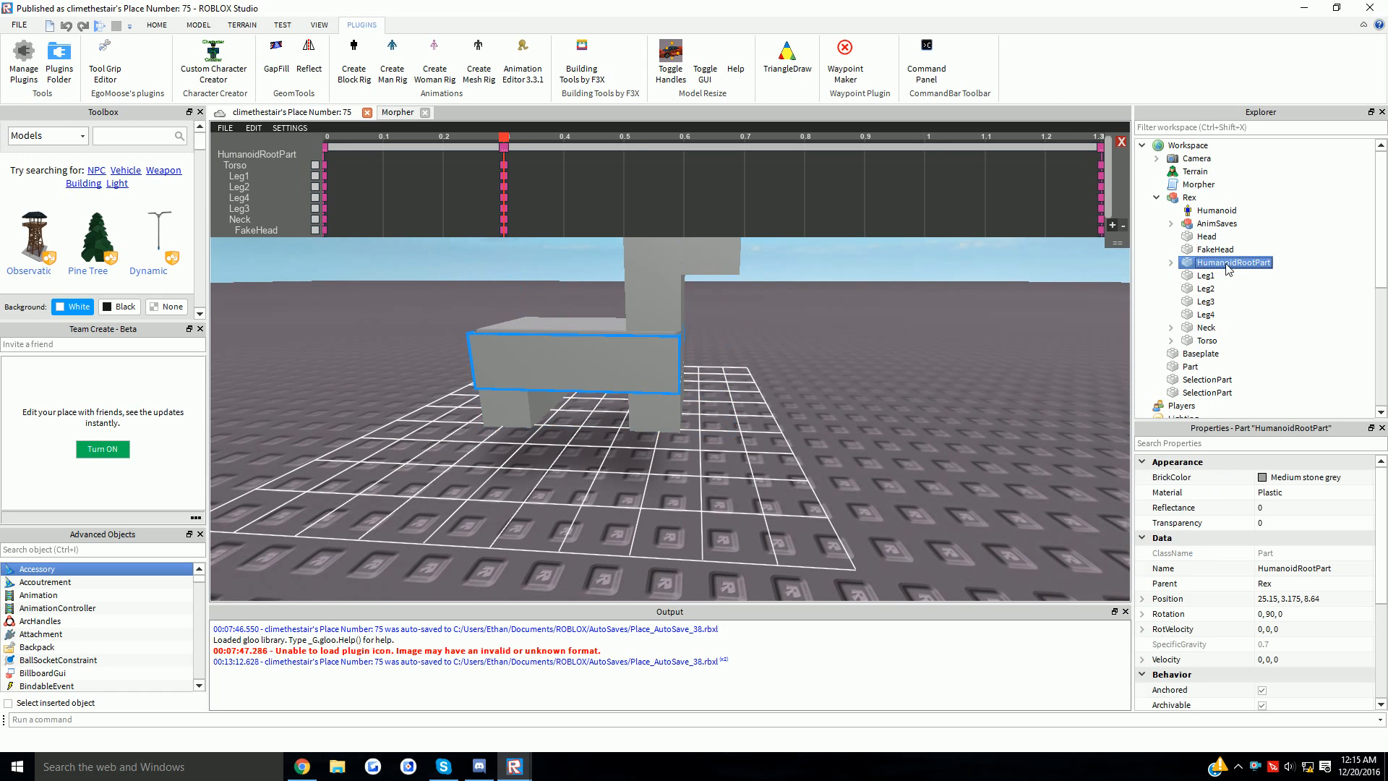
left_click(1282, 523)
type("1")
key("Return")
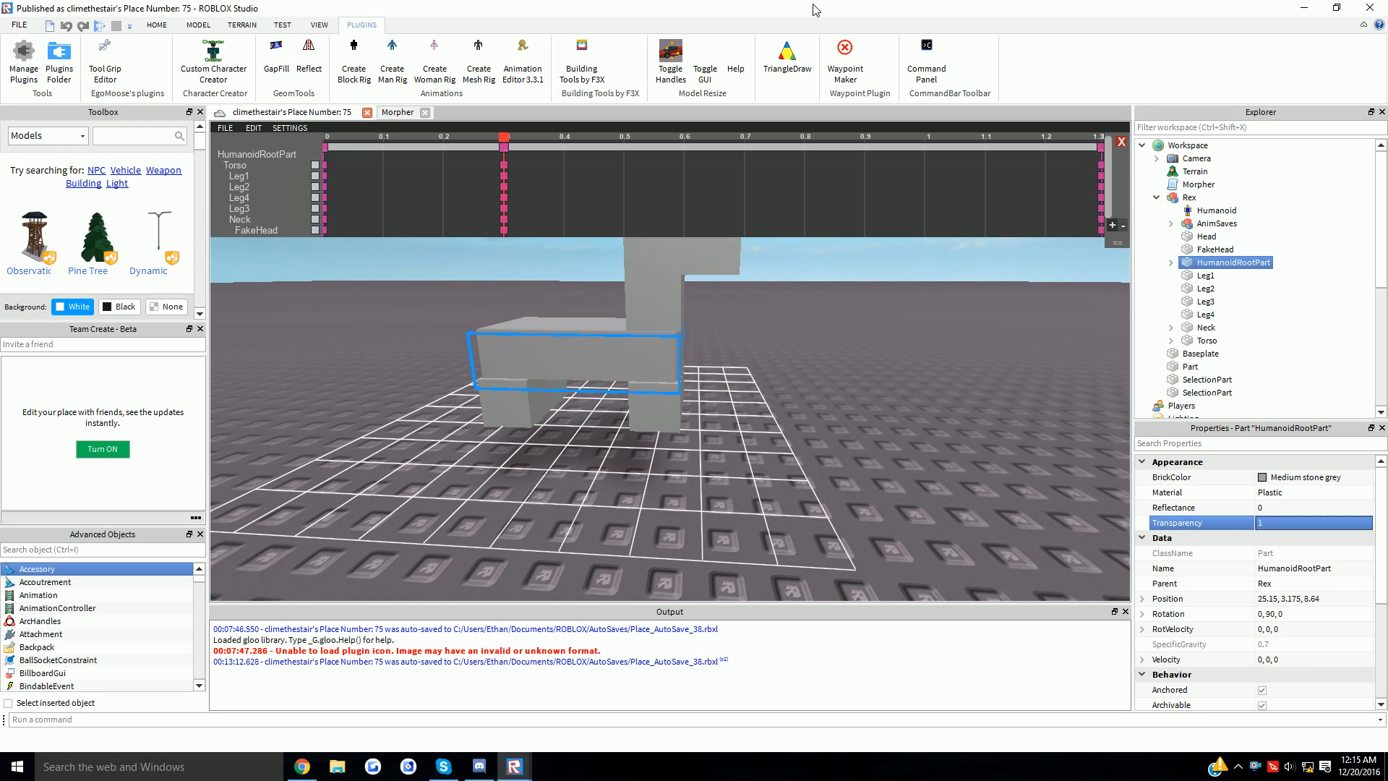
left_click(665, 428)
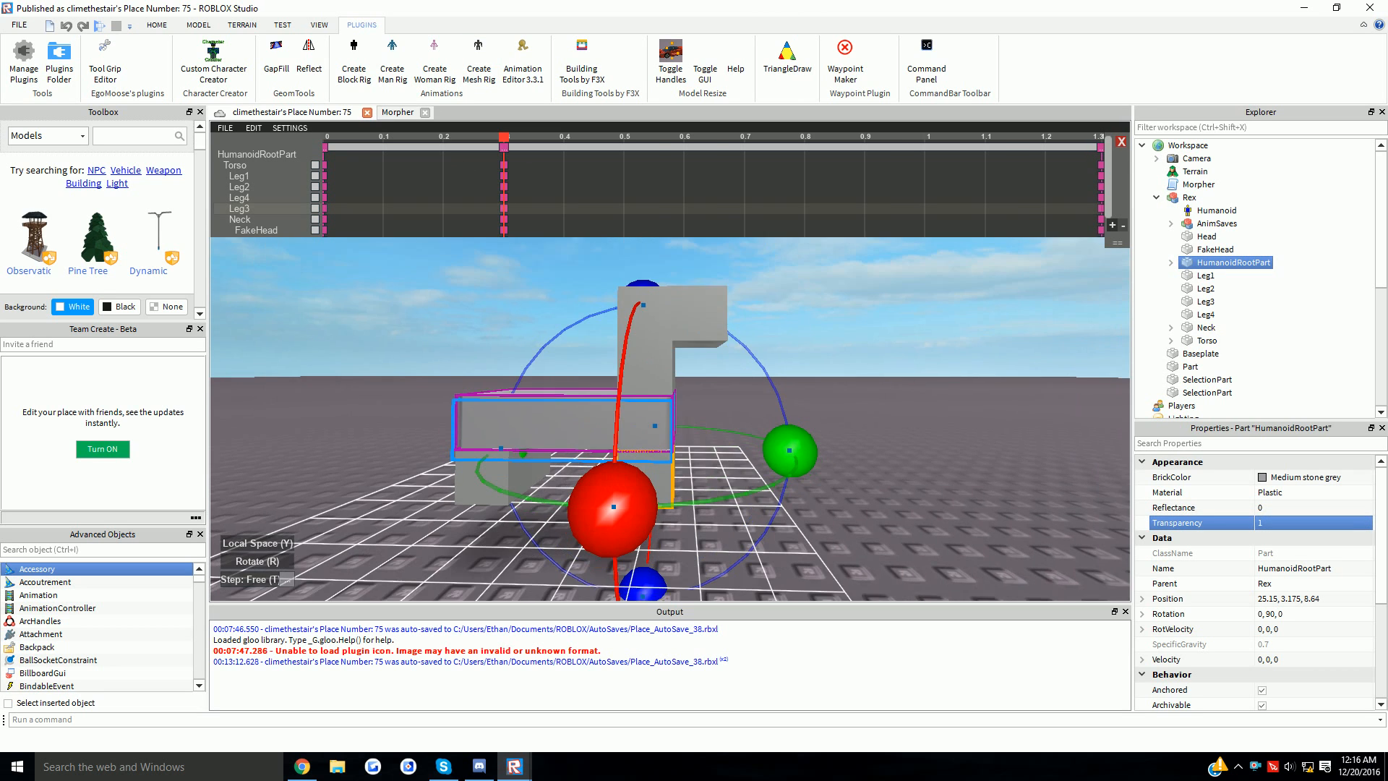
- Set the rotation snap to 10 degrees and rotate the front-left leg Leg4
key("t")
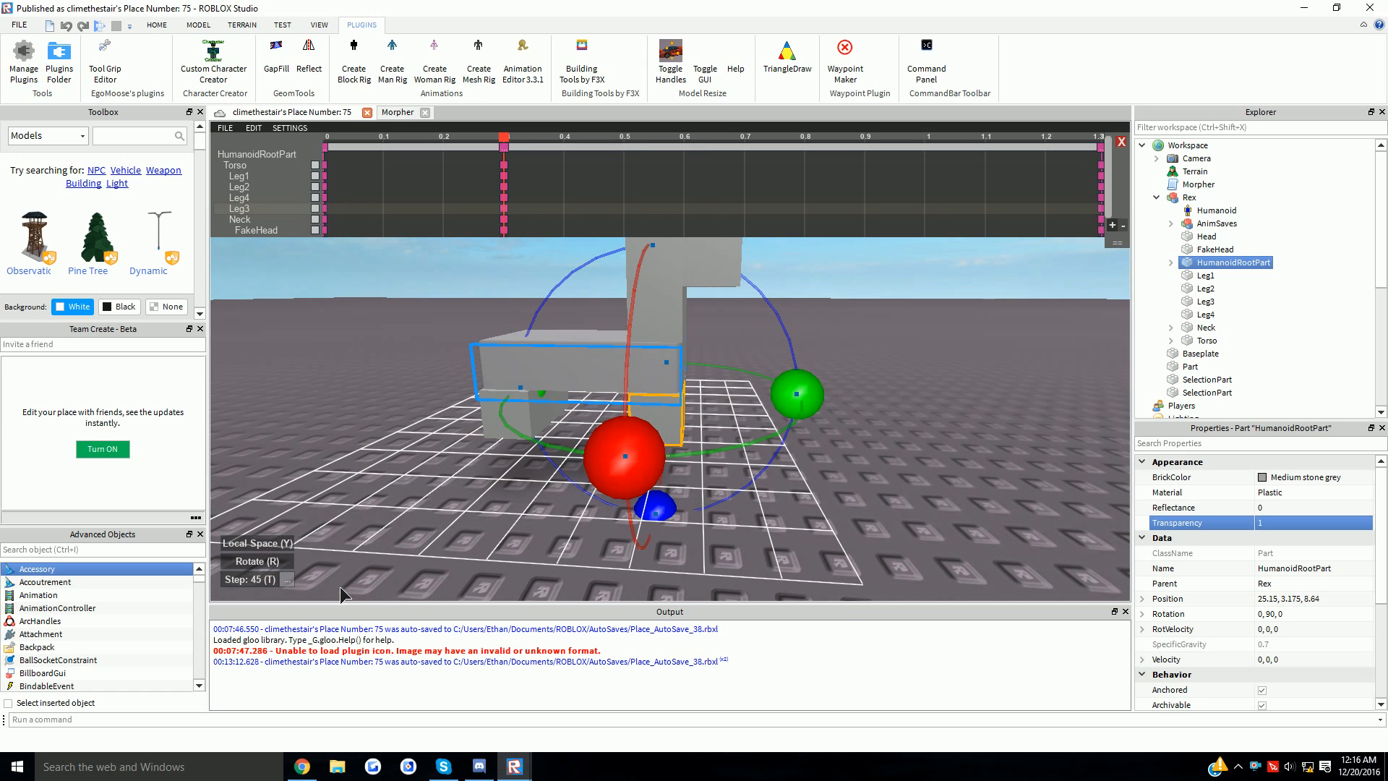
key("d")
key("t")
key("t")
key("t")
key("t")
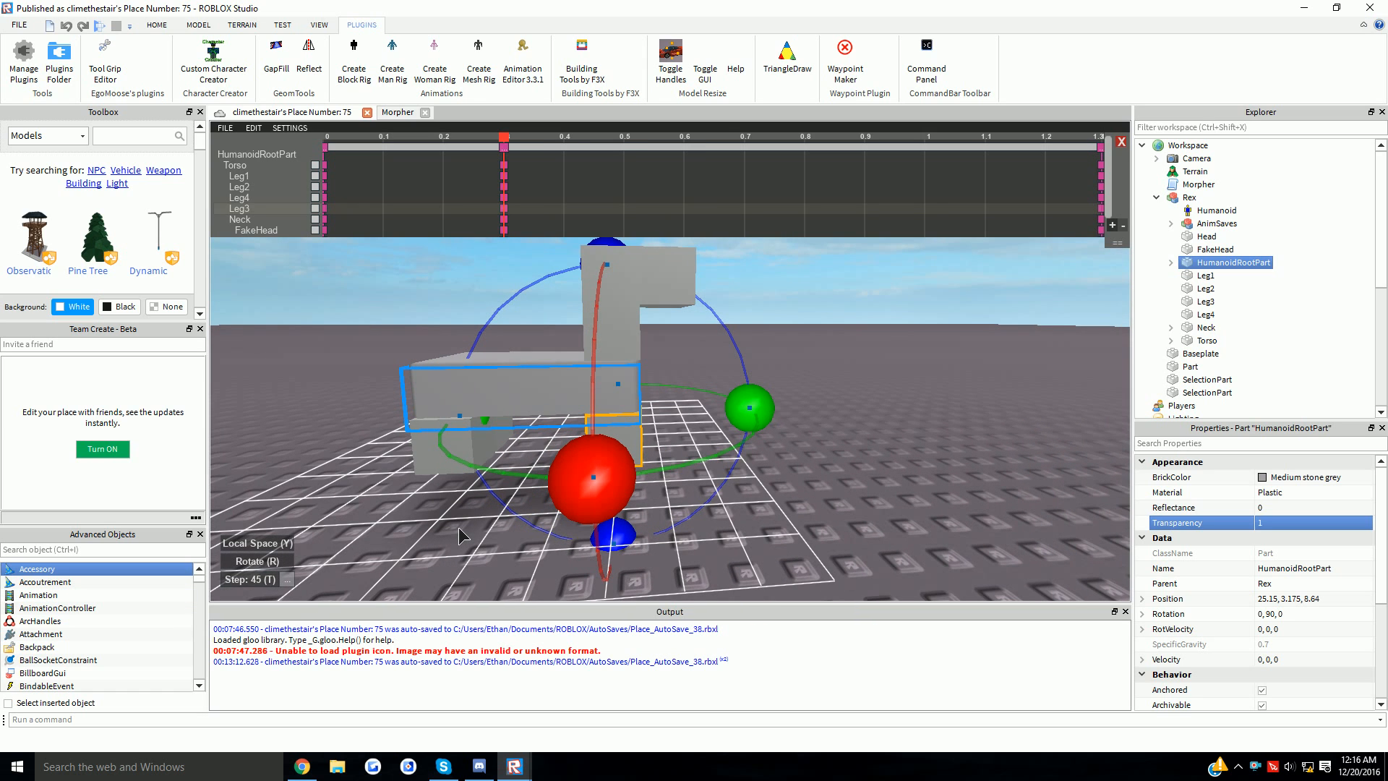
left_click_drag(485, 421, 484, 469)
right_click_drag(486, 475, 486, 462)
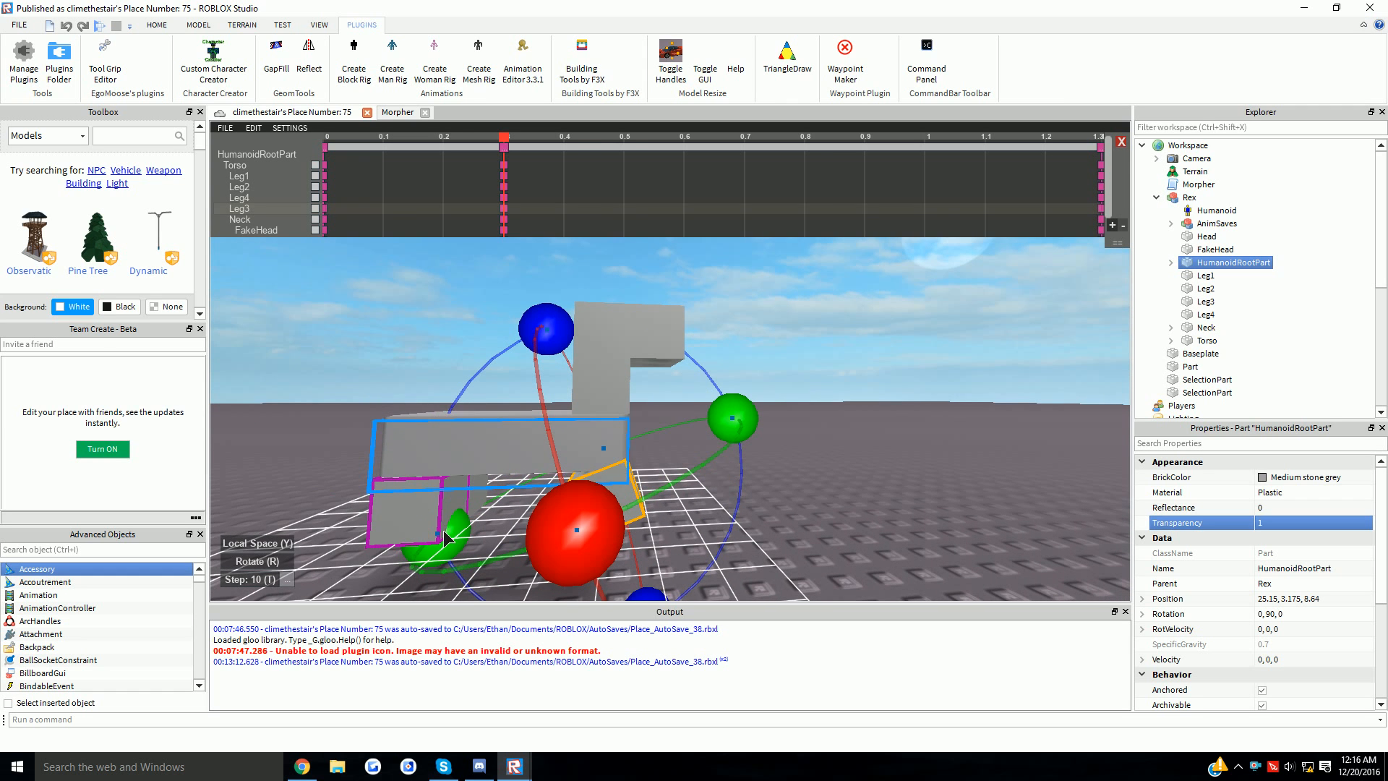
left_click(433, 498)
right_click_drag(516, 352, 698, 398)
left_click_drag(708, 370, 684, 480)
scroll(684, 480, "up", 3)
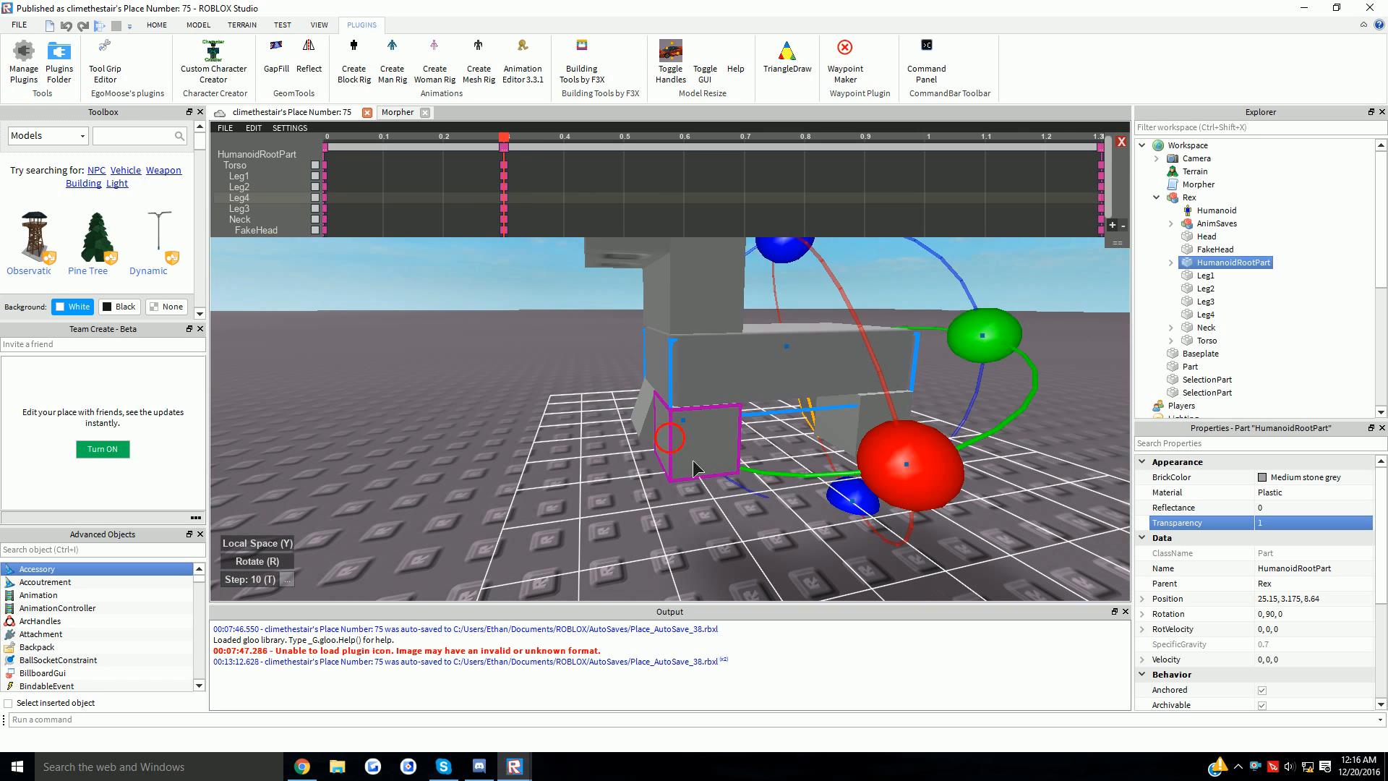
- Rotate Leg1 about 20 degrees into the walk pose and angle the right leg
left_click(697, 469)
scroll(701, 500, "up", 3)
scroll(726, 403, "down", 2)
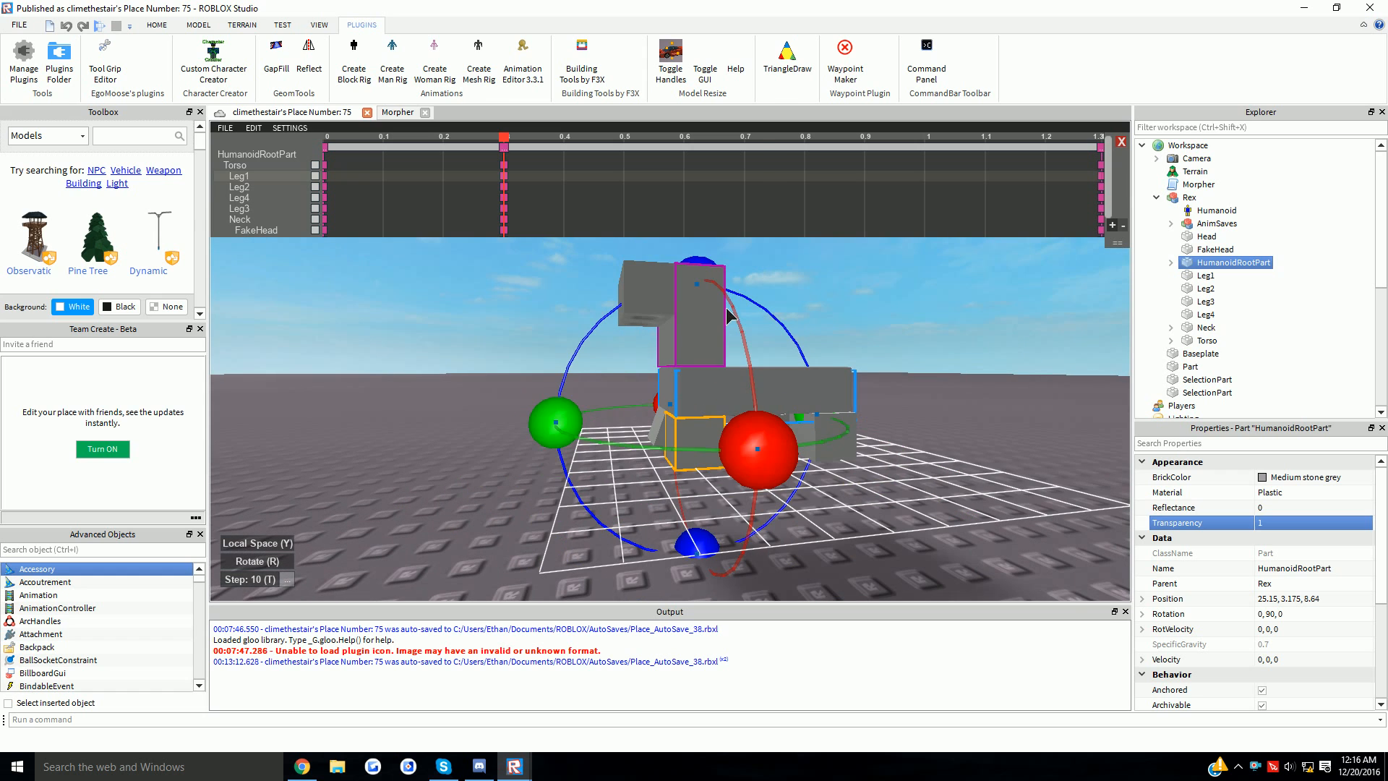
left_click_drag(698, 266, 650, 293)
right_click_drag(795, 412, 740, 471)
left_click(665, 443)
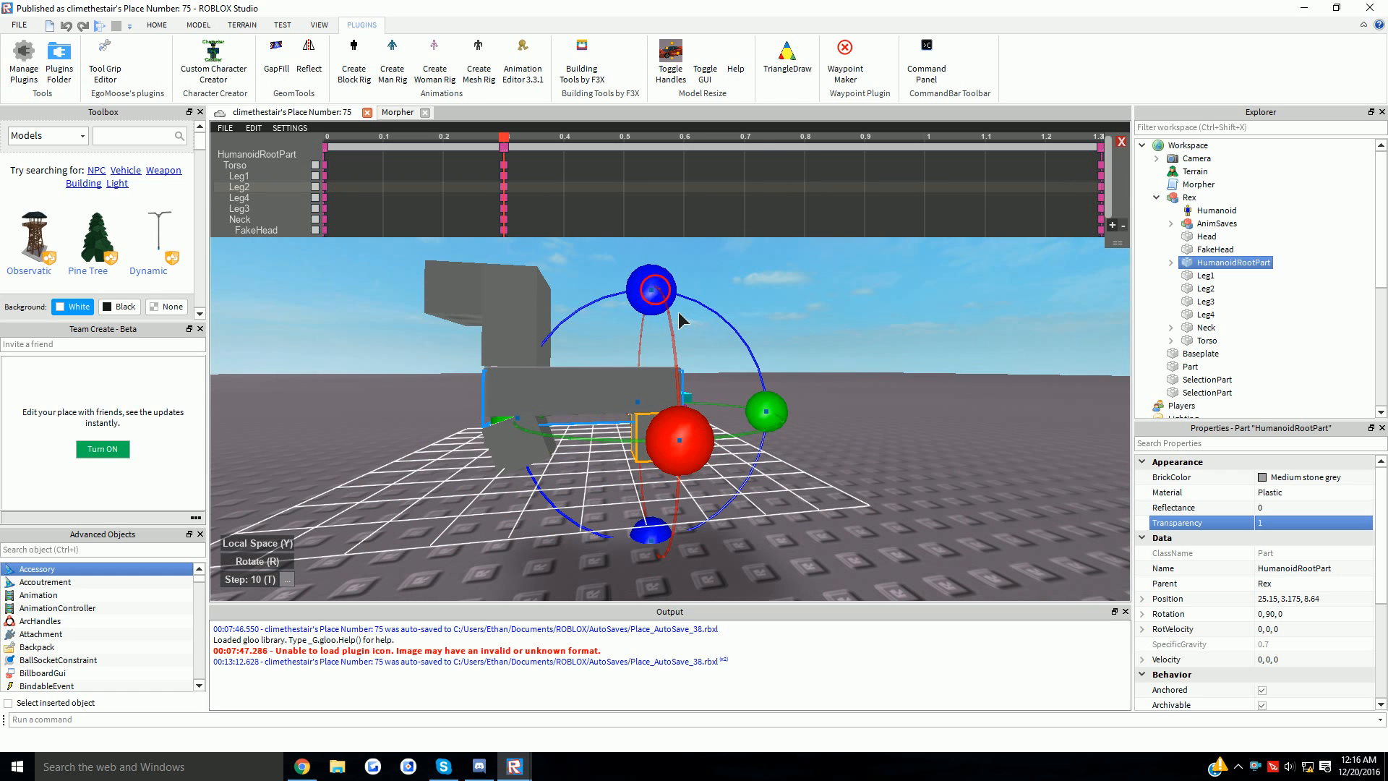
left_click_drag(674, 312, 720, 316)
- Rotate the Neck about 20 degrees, then select the FakeHead and lower-left leg
left_click(462, 304)
right_click_drag(505, 346, 563, 394)
left_click(530, 370)
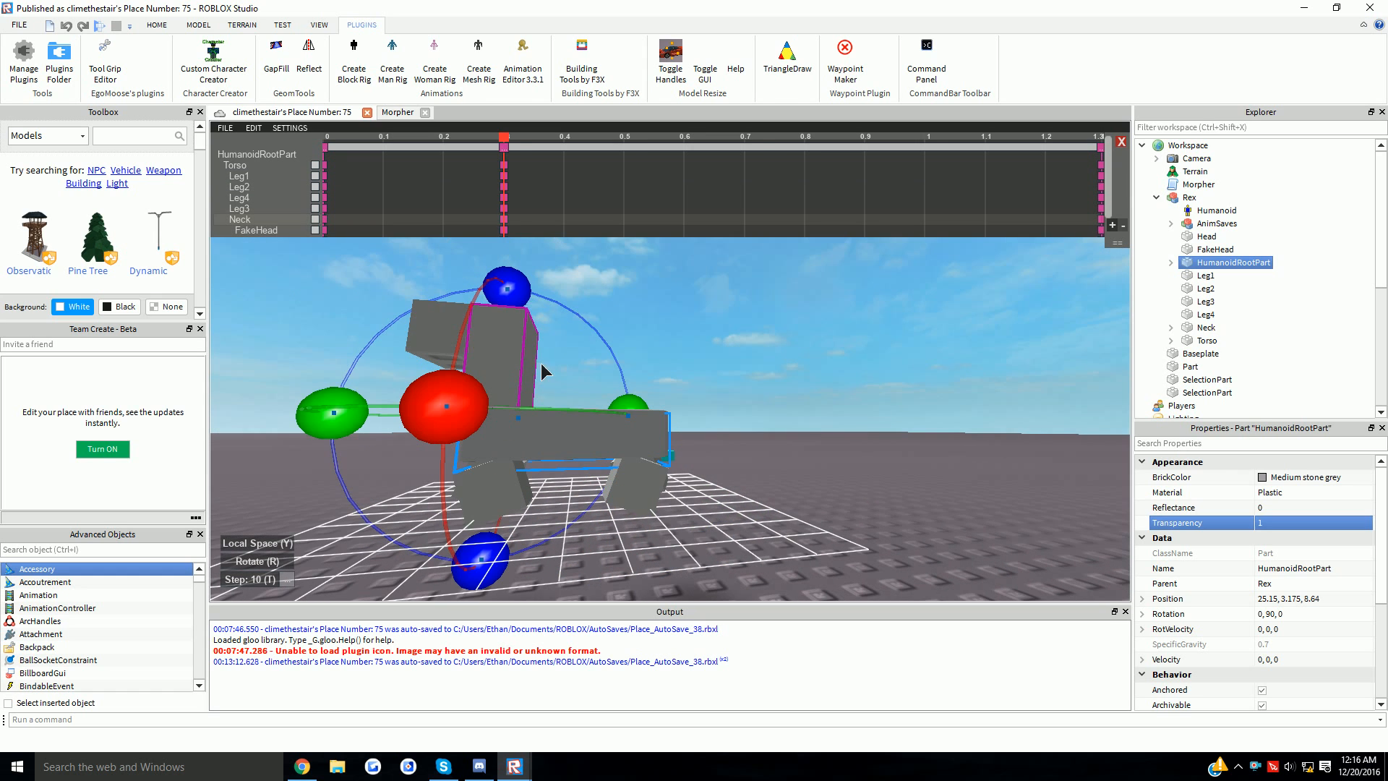
left_click_drag(542, 315, 569, 328)
left_click(497, 332)
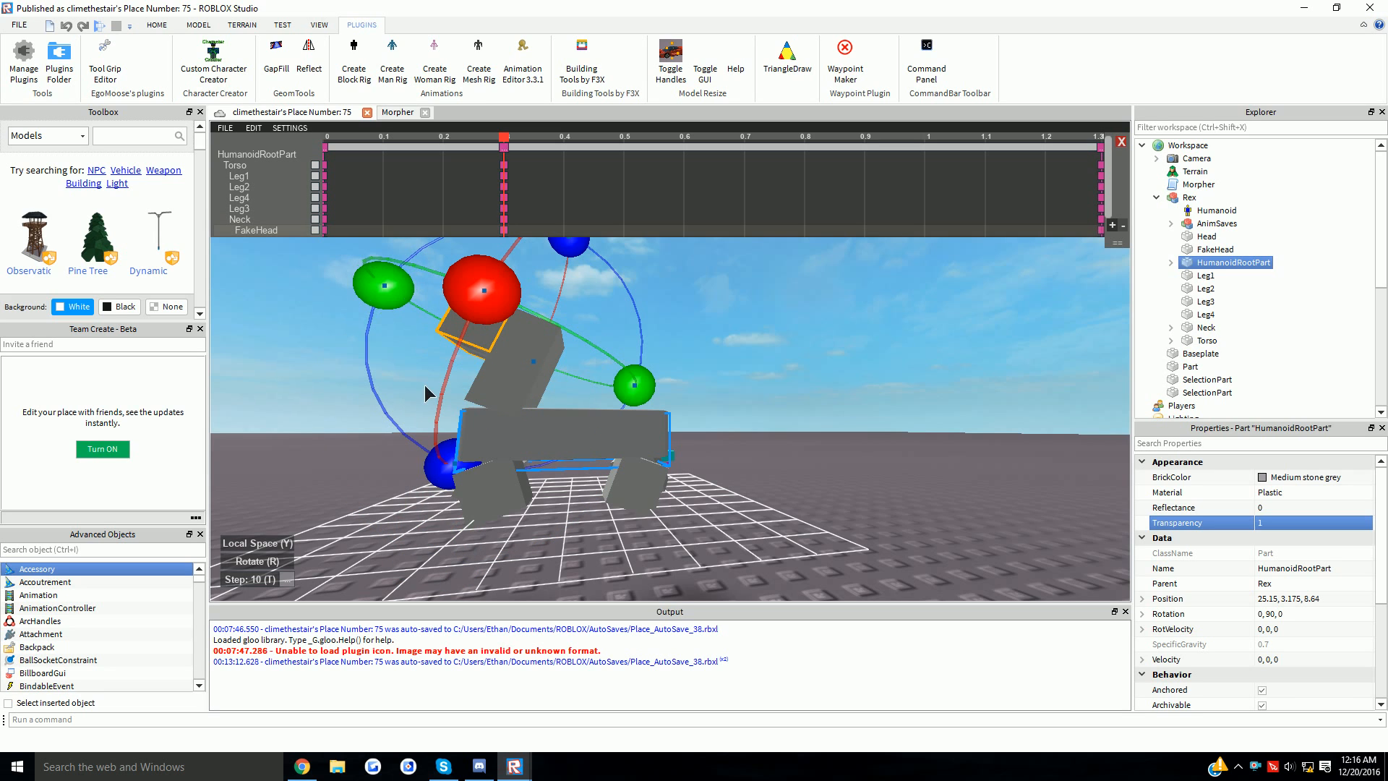
left_click(515, 517)
right_click_drag(525, 495, 504, 461)
- Copy the starting keyframe pose and paste it at 0.6 and 0.9 on the timeline
right_click(349, 176)
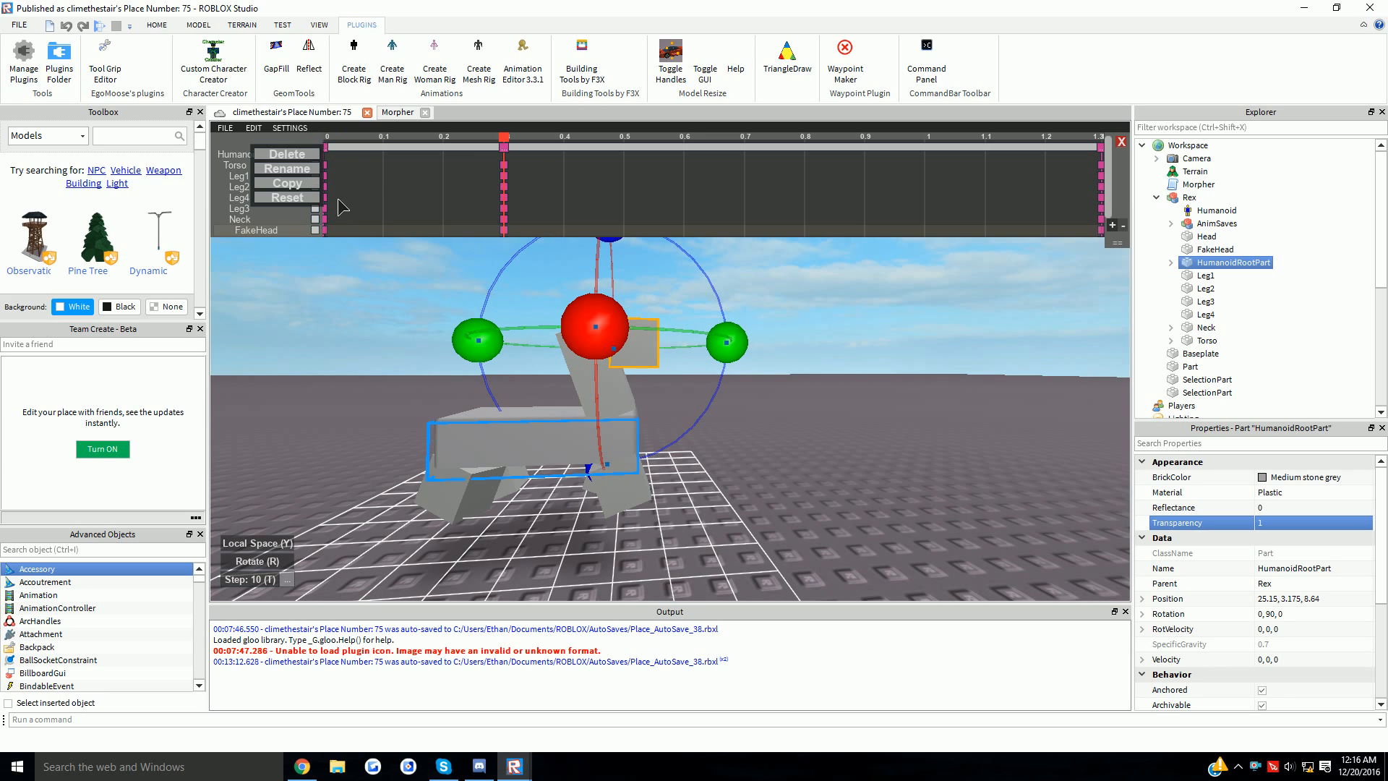
left_click(287, 183)
left_click(714, 162)
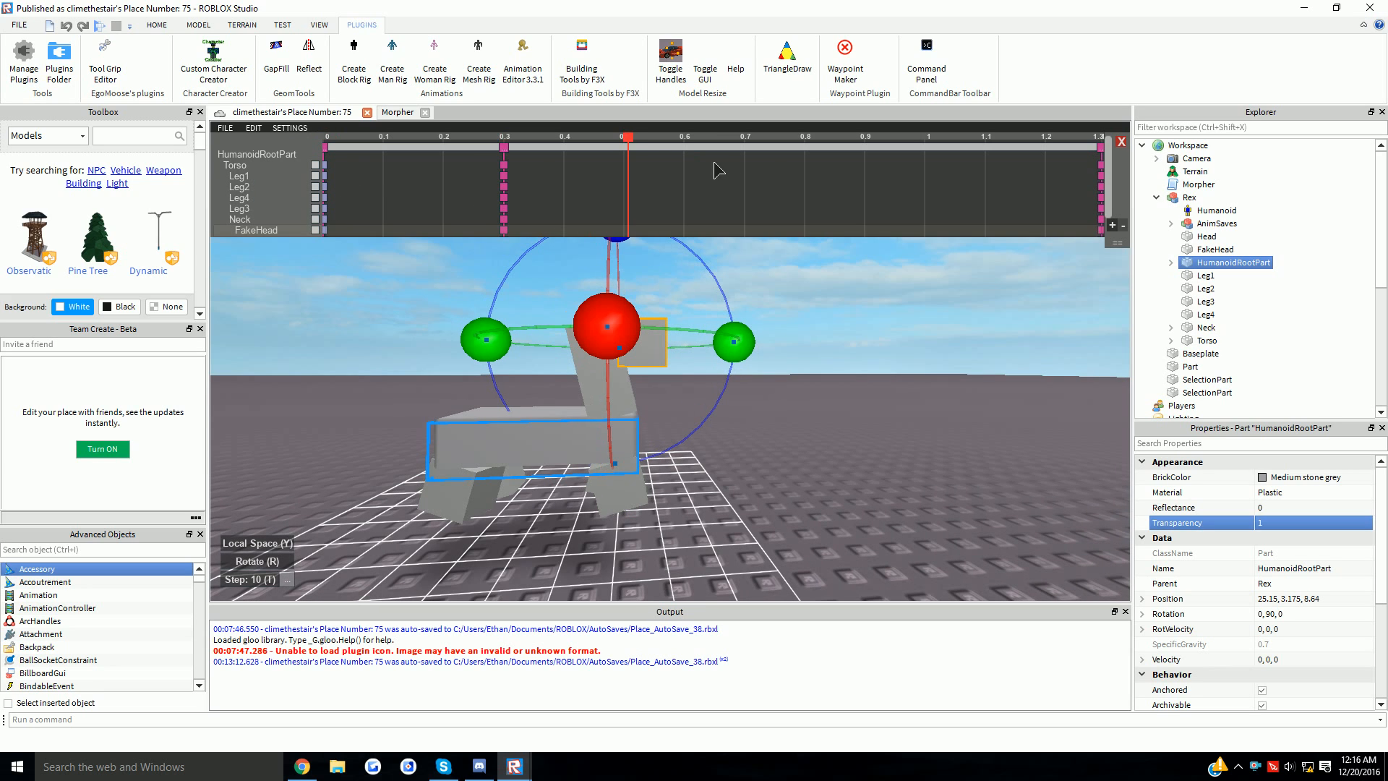
right_click(274, 168)
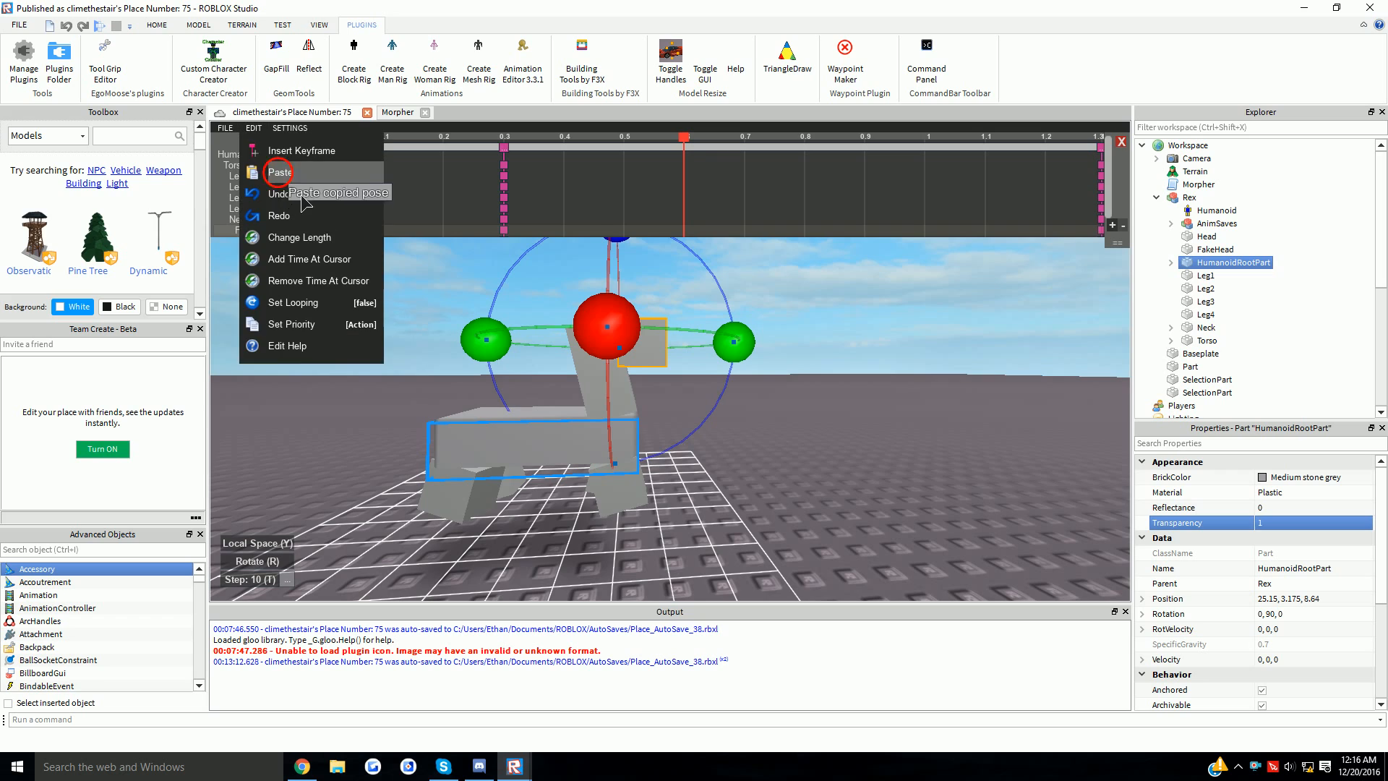
left_click(281, 167)
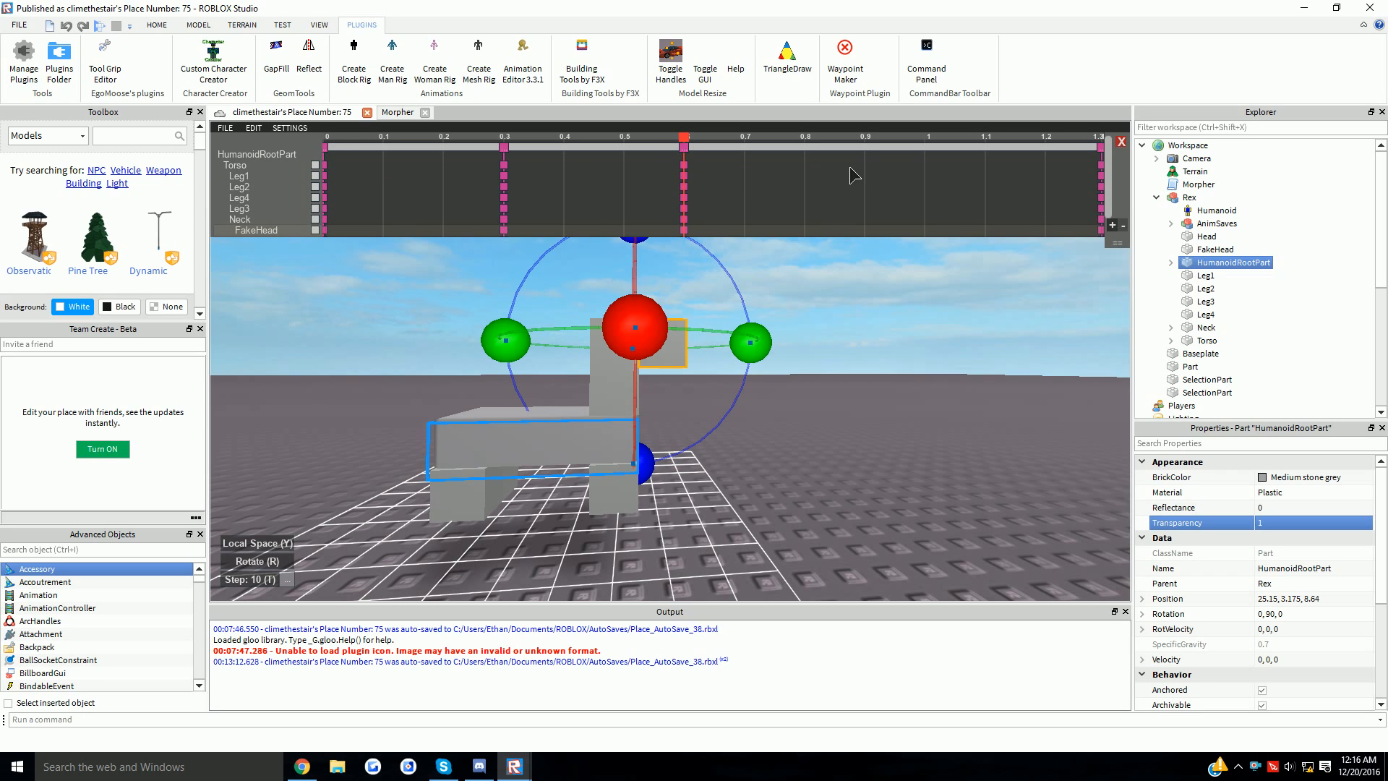
left_click(325, 147)
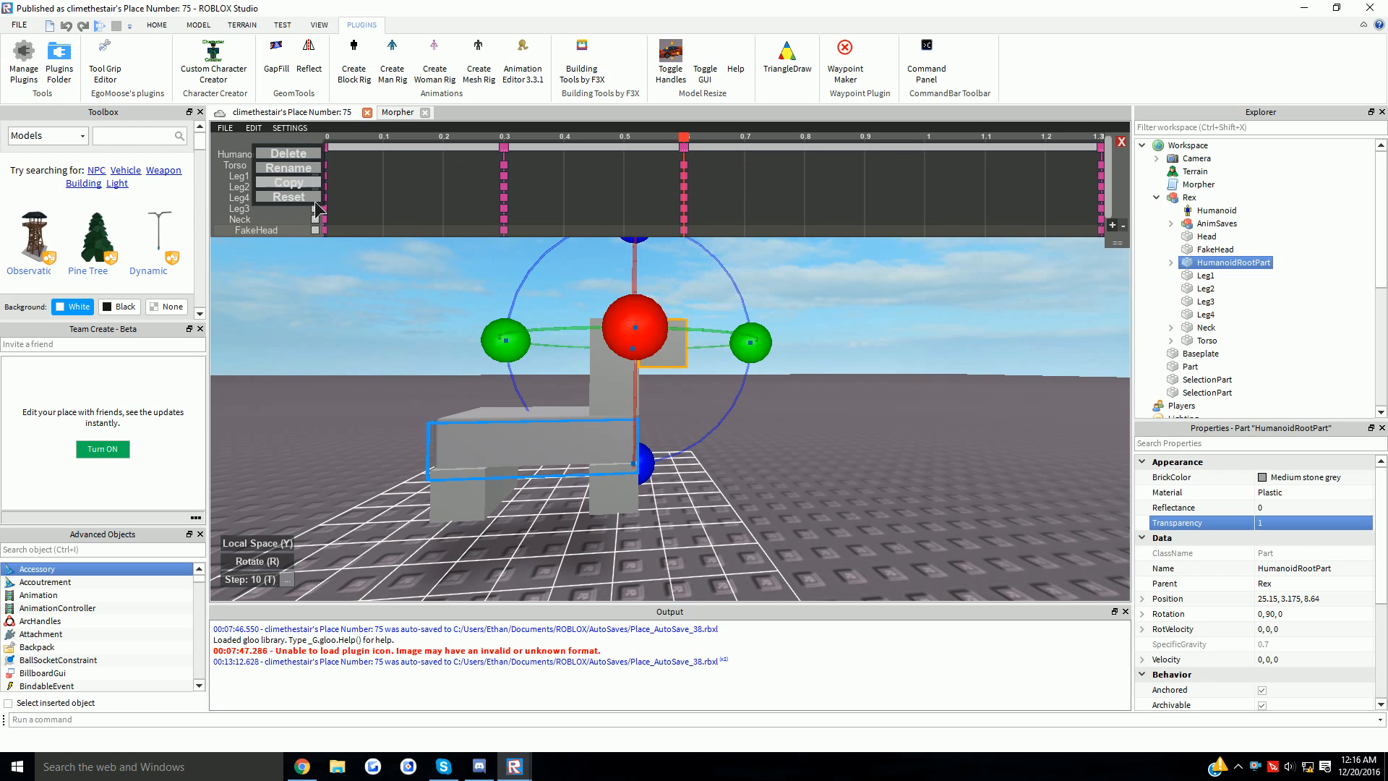
left_click(288, 183)
left_click(865, 137)
left_click(253, 128)
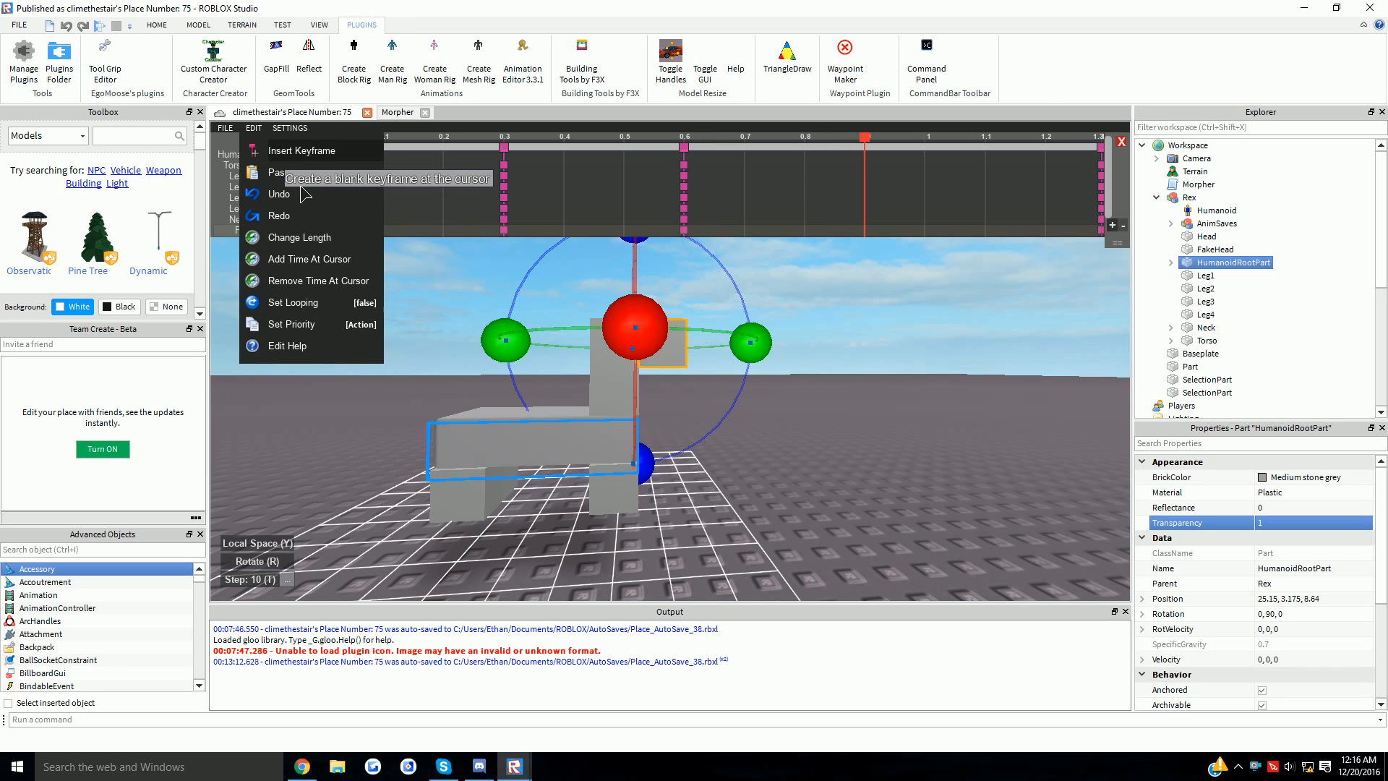
left_click(280, 172)
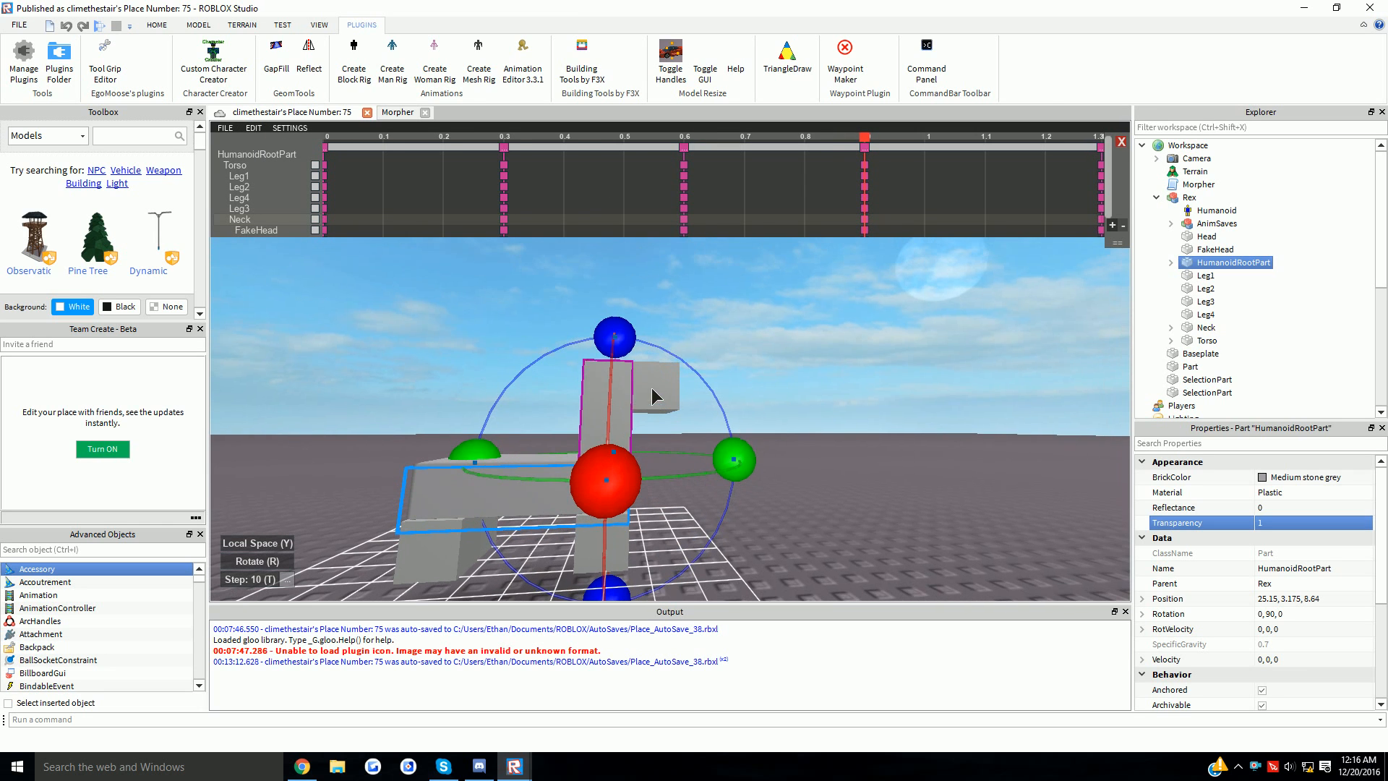
- At 0.9, rotate the neck about 30°, tilt FakeHead about 20° more, and re-pose the legs
left_click_drag(626, 342, 685, 372)
left_click(702, 427)
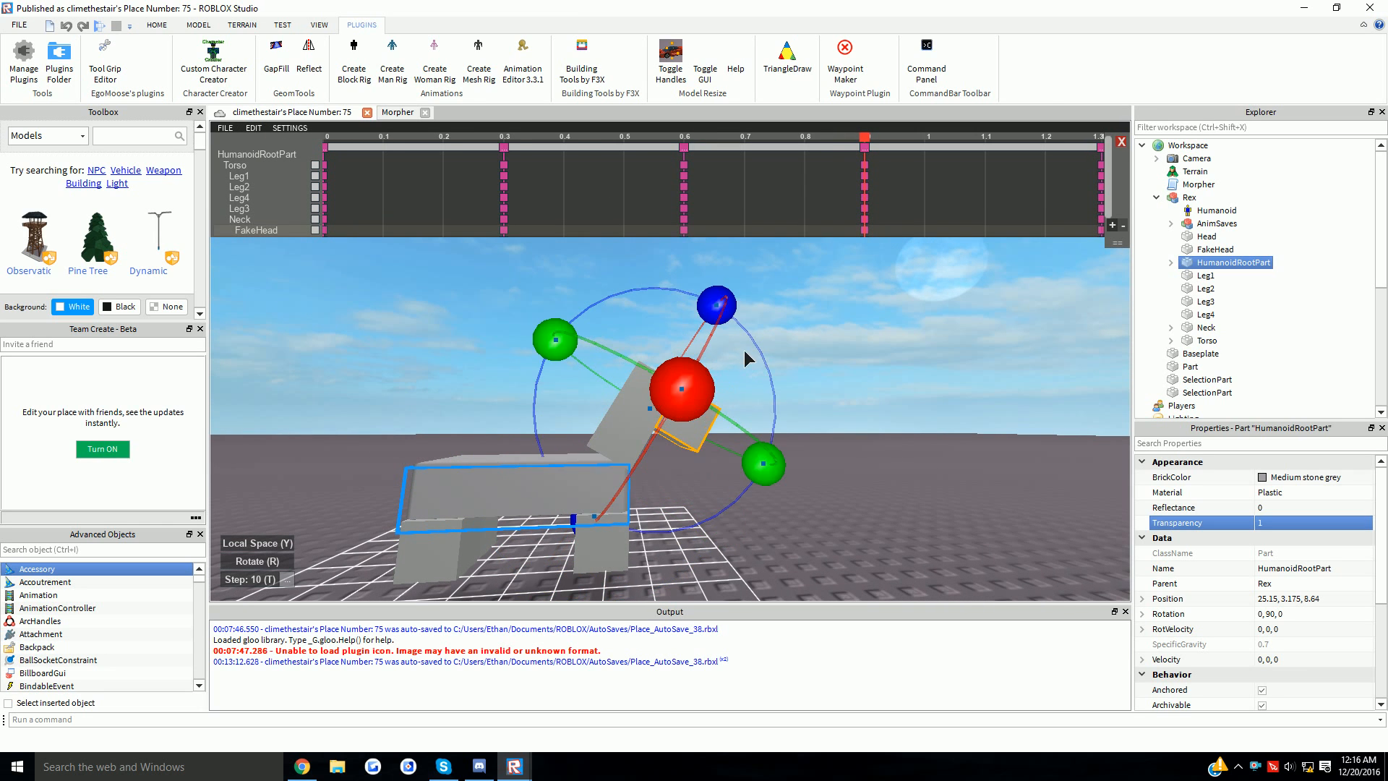
left_click_drag(726, 314, 770, 378)
left_click(613, 544)
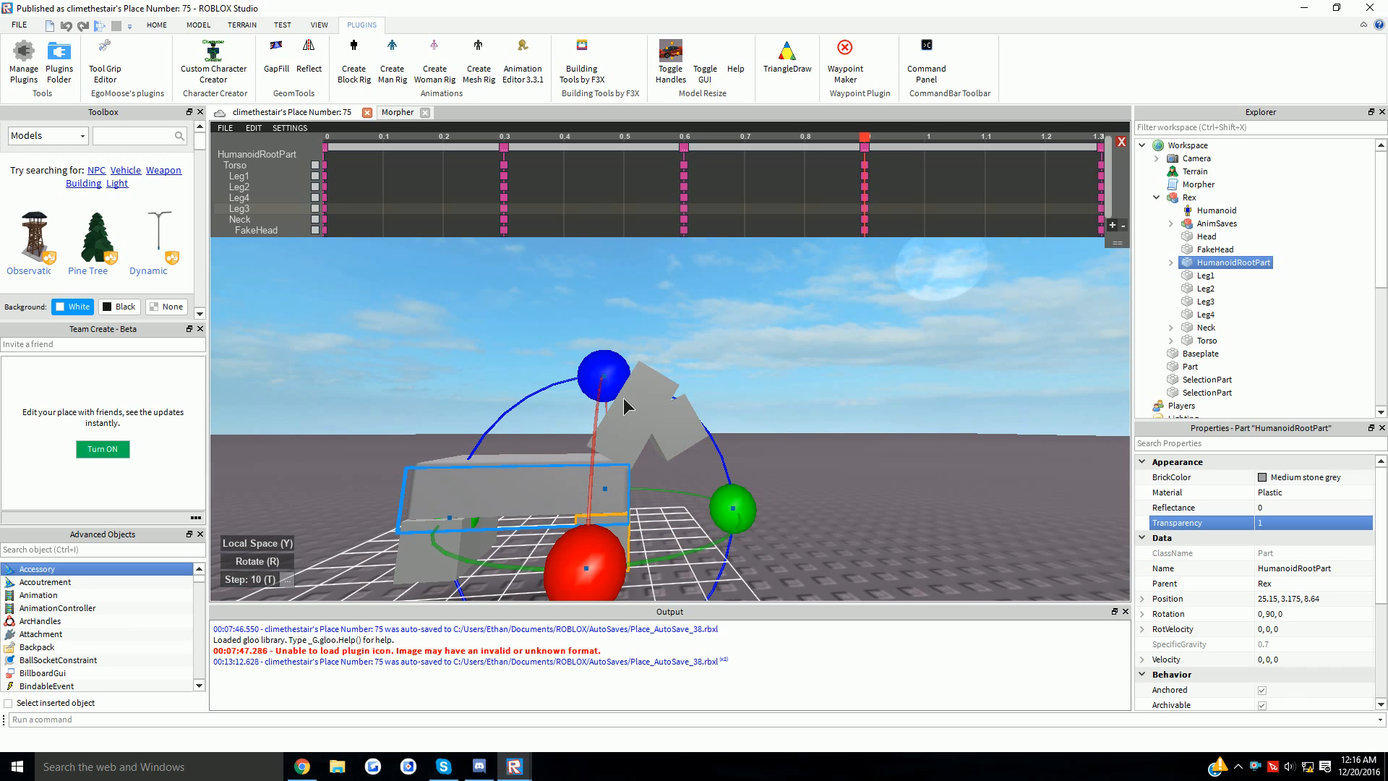
left_click(503, 147)
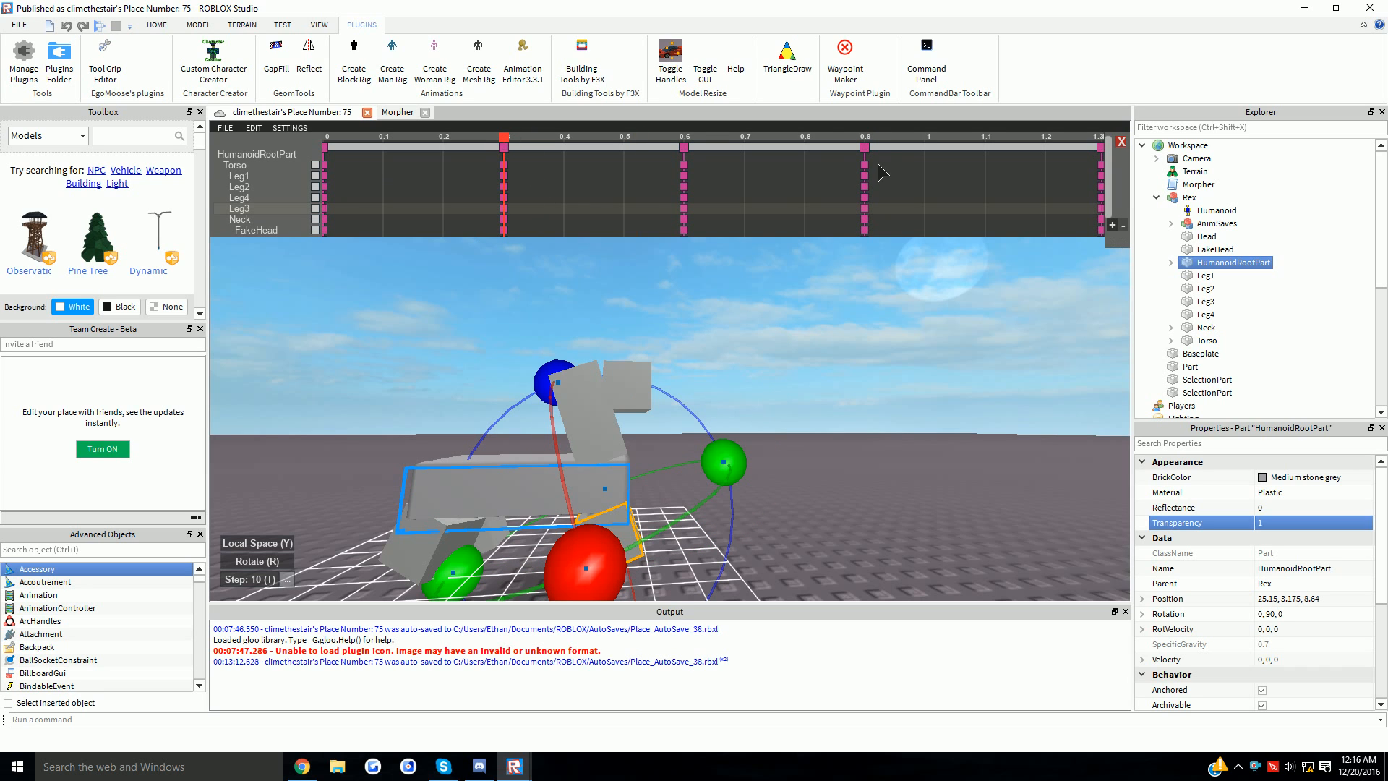
left_click(864, 147)
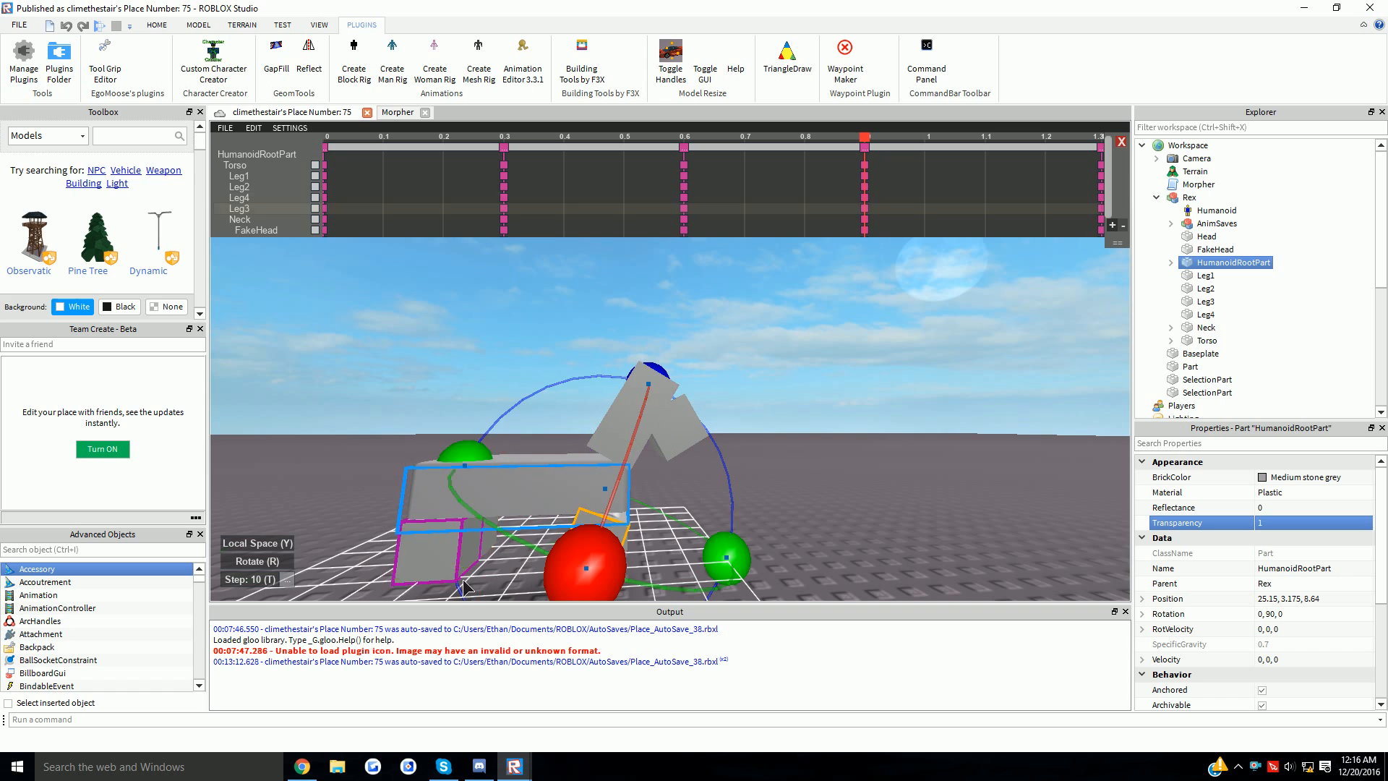
left_click(463, 579)
left_click_drag(499, 405, 452, 397)
right_click_drag(623, 429, 714, 406)
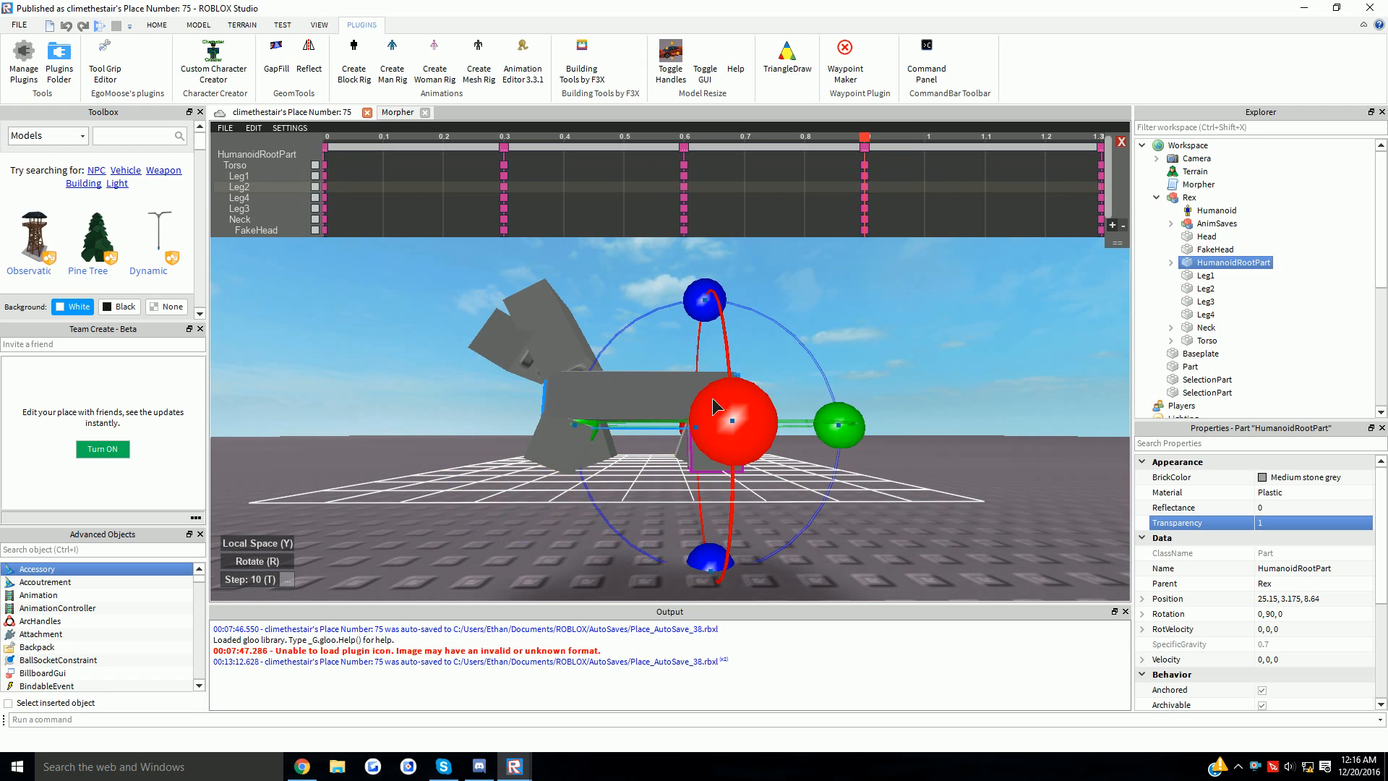
left_click_drag(717, 318, 686, 333)
right_click_drag(686, 331, 687, 331)
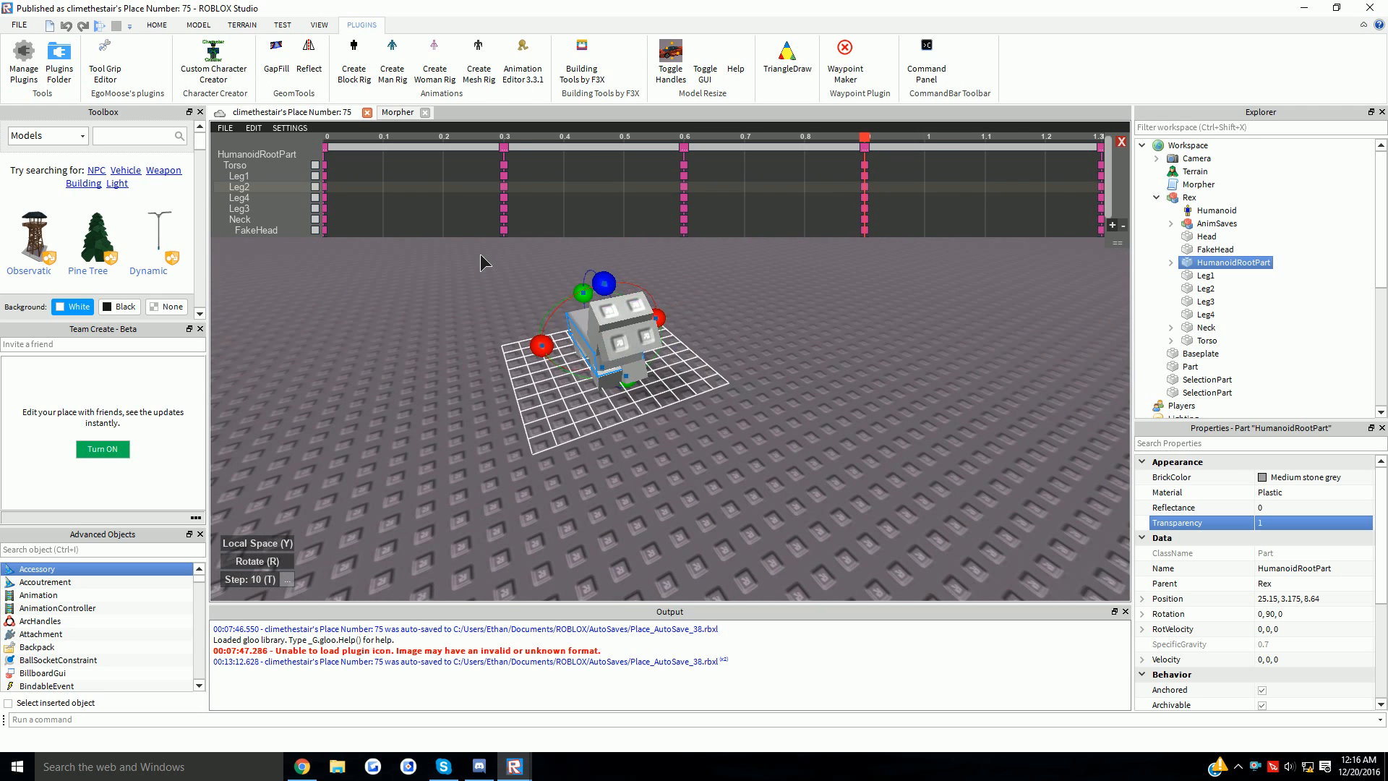
- Choose Movement in the Set Priority dialog for Rex's walk animation
key("a")
left_click(225, 127)
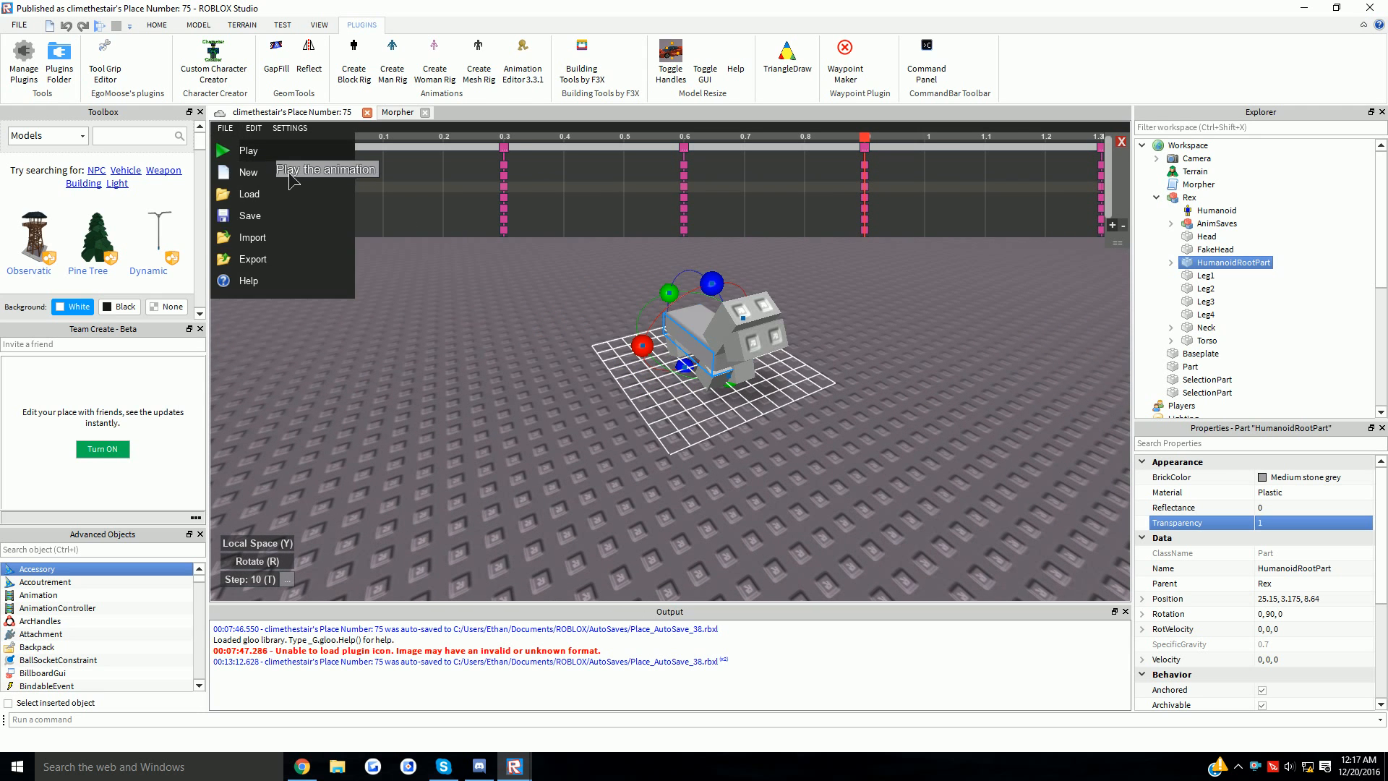
left_click(254, 128)
left_click(307, 323)
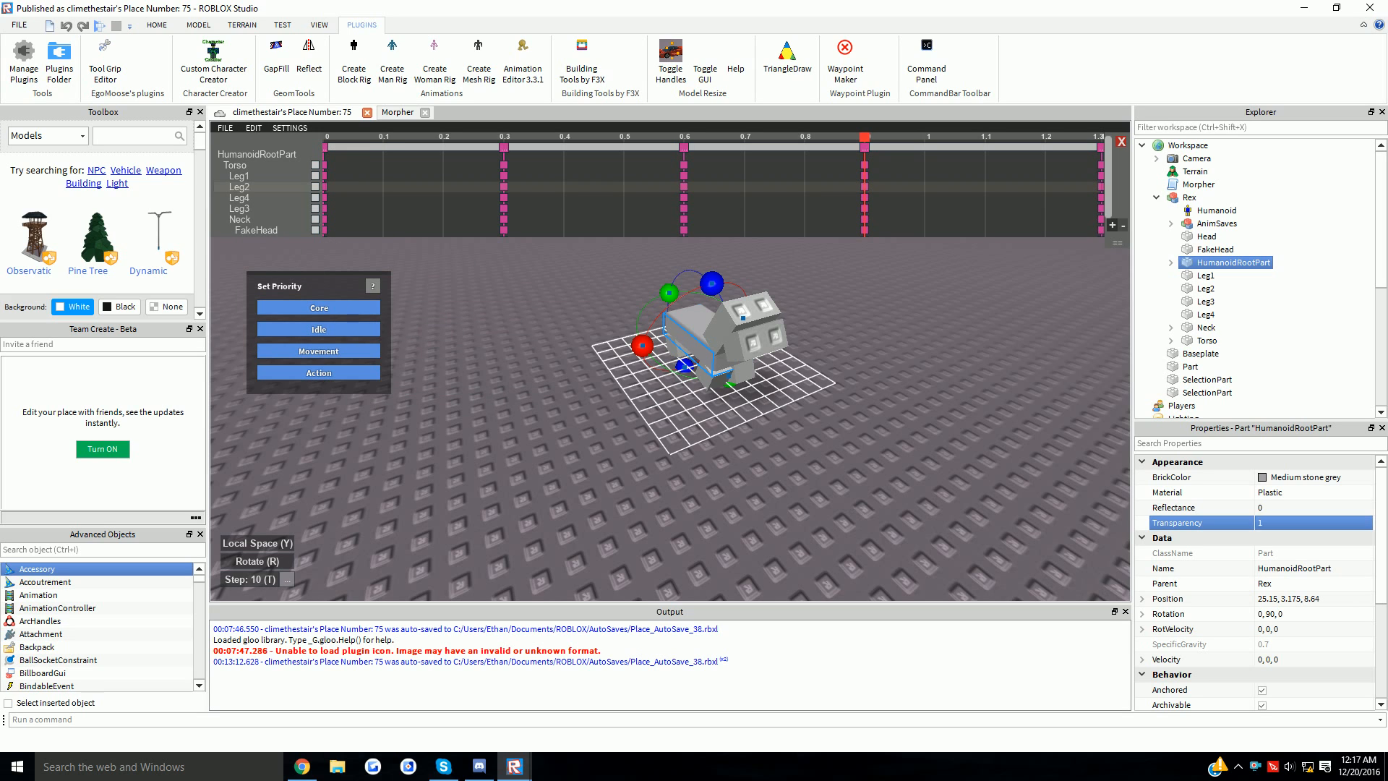
left_click_drag(329, 283, 414, 354)
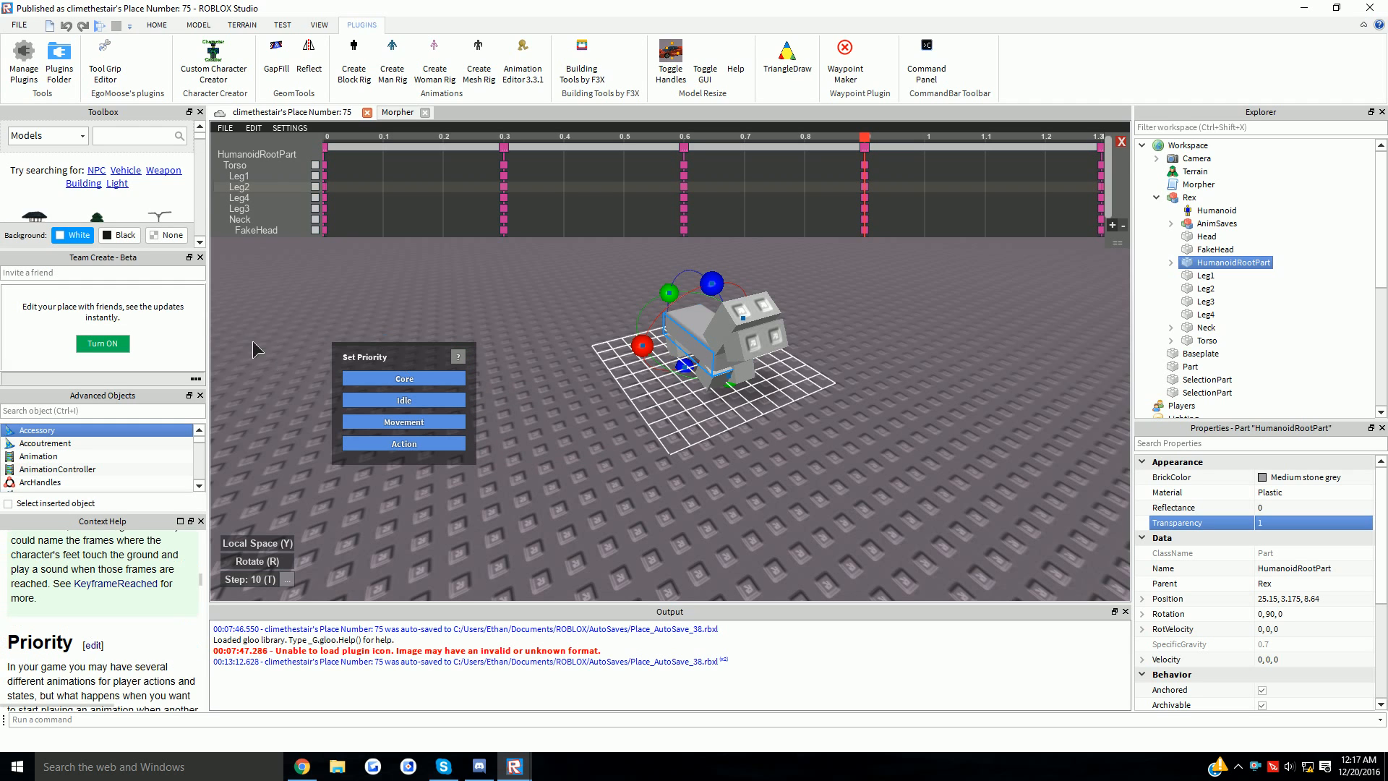
left_click(201, 521)
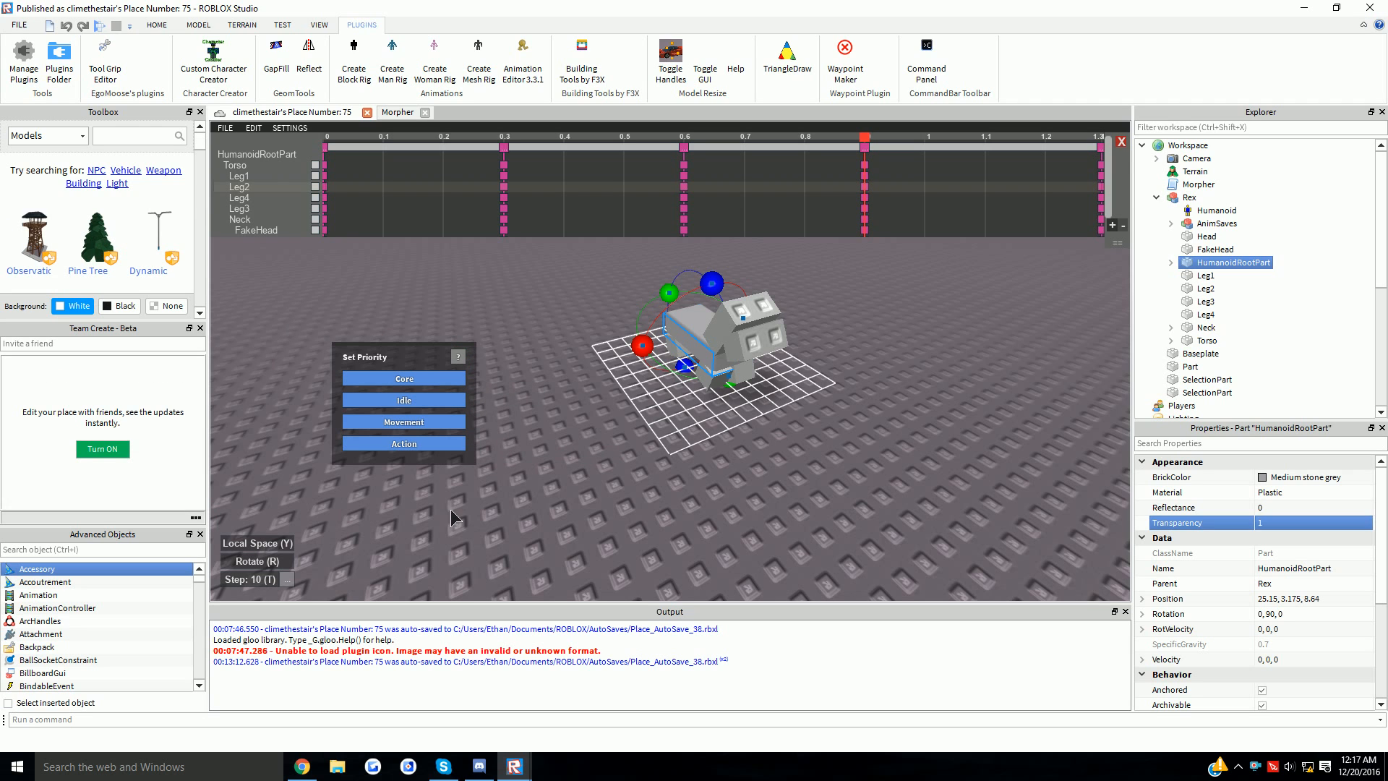
left_click(428, 379)
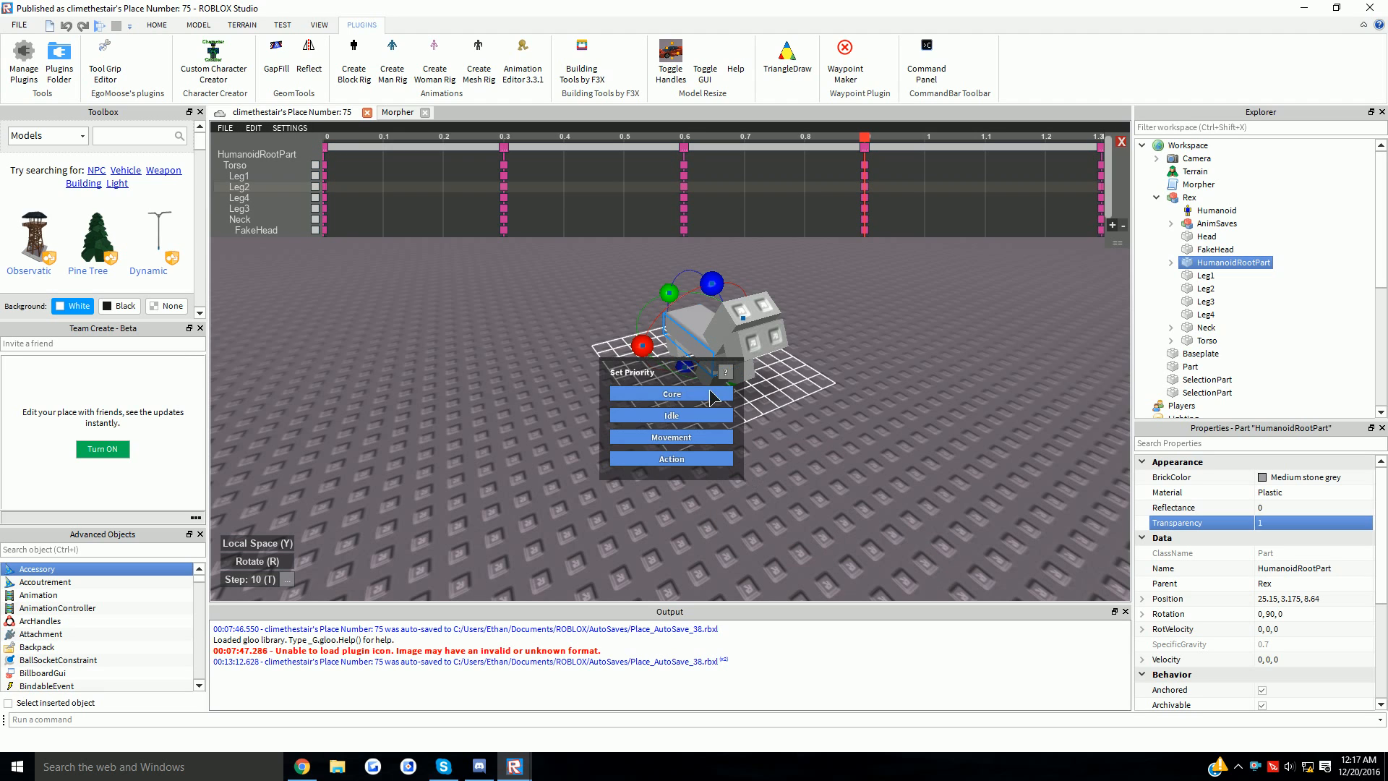
left_click_drag(940, 595, 729, 413)
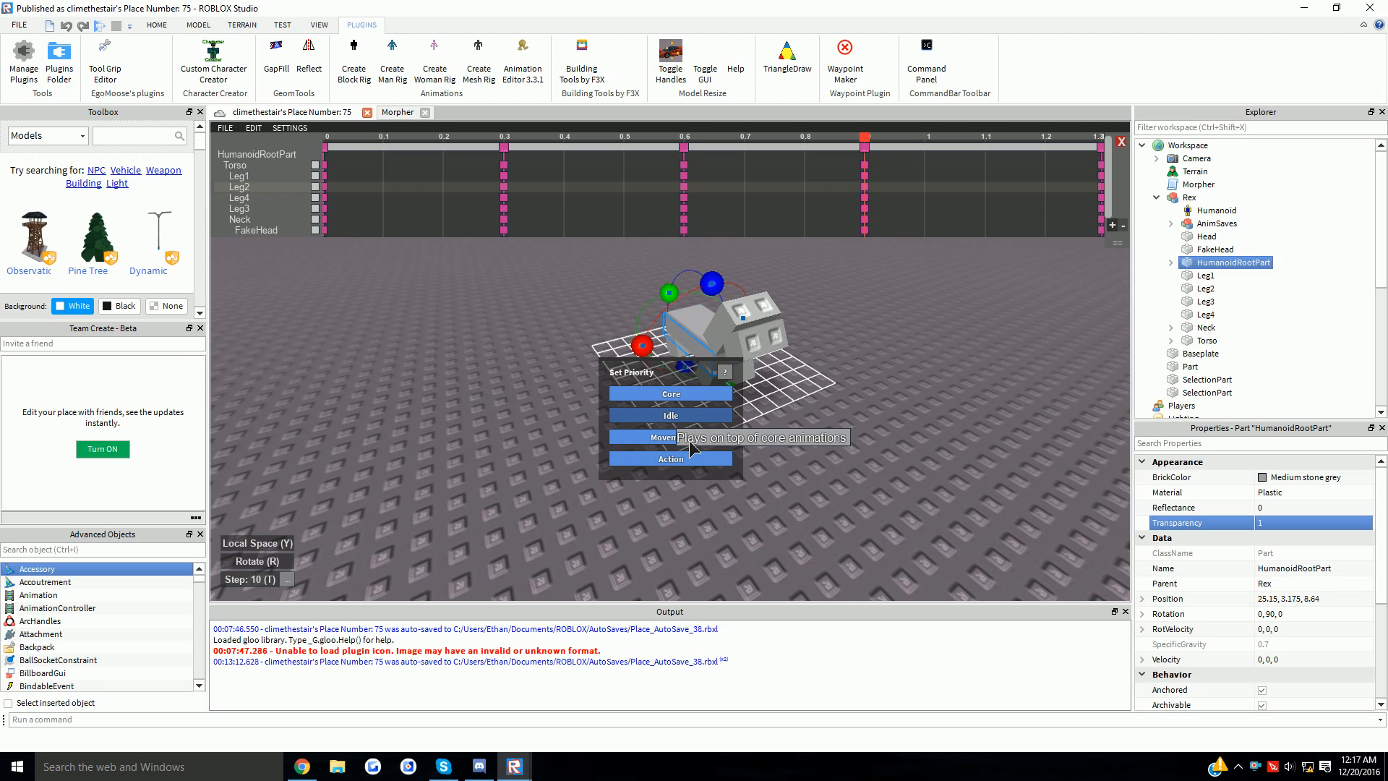
left_click(670, 438)
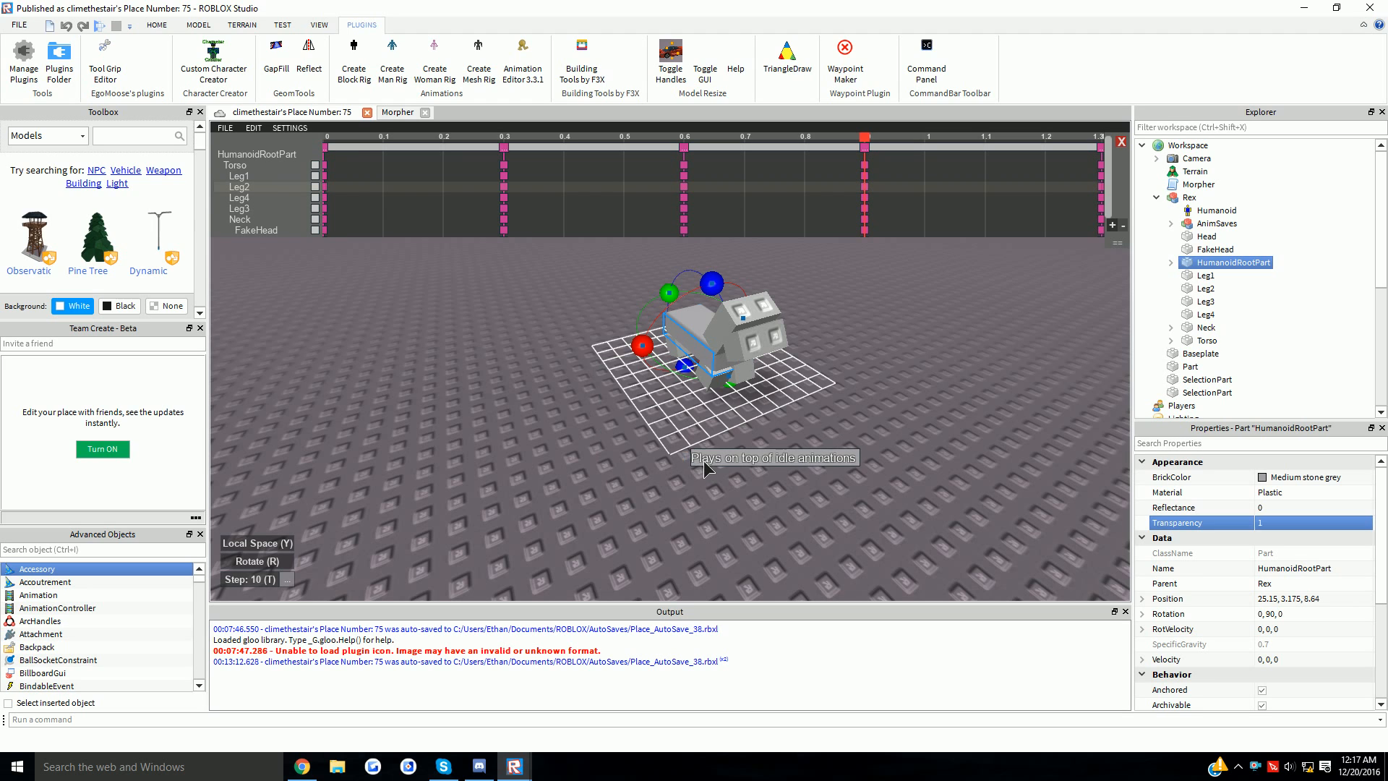
left_click(290, 128)
left_click(254, 128)
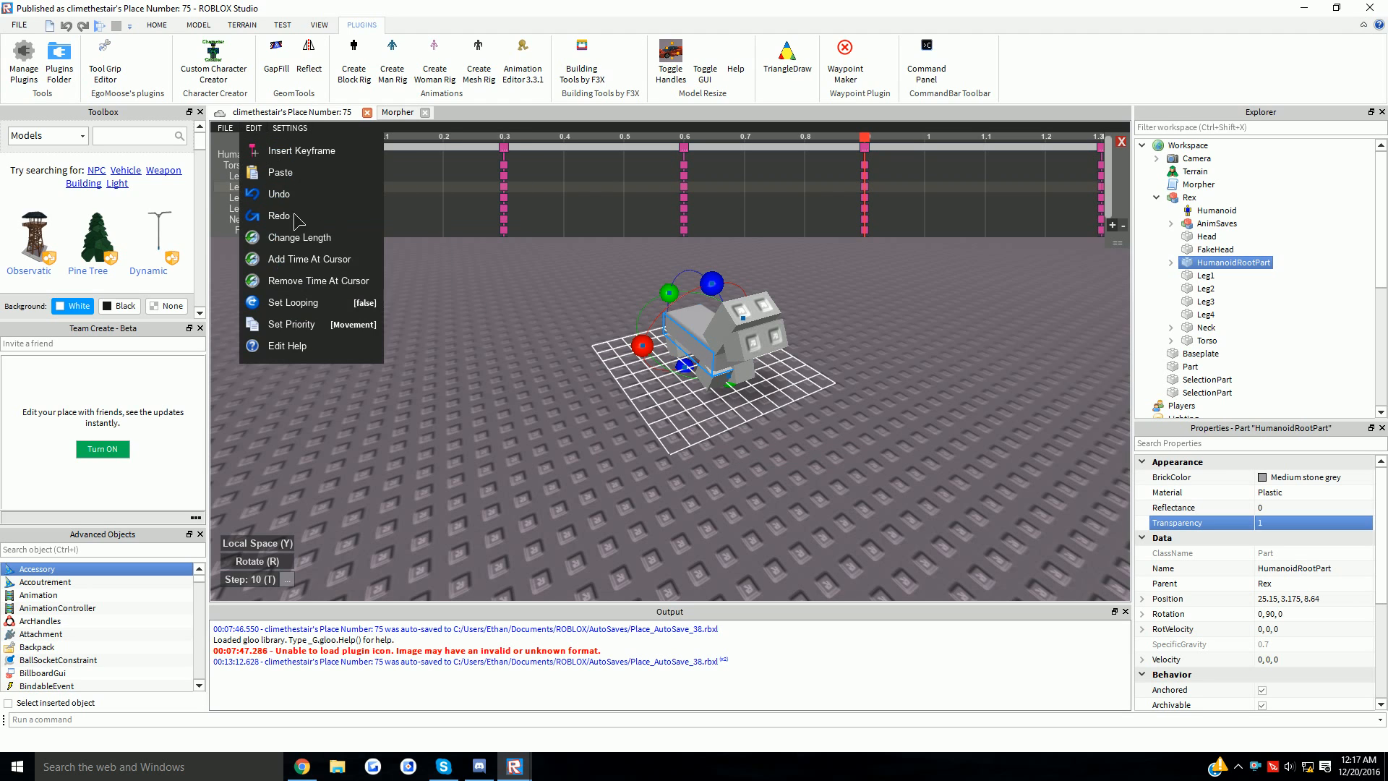
- Turn on looping and play the walk animation on Rex, viewed from a low side angle
left_click(310, 302)
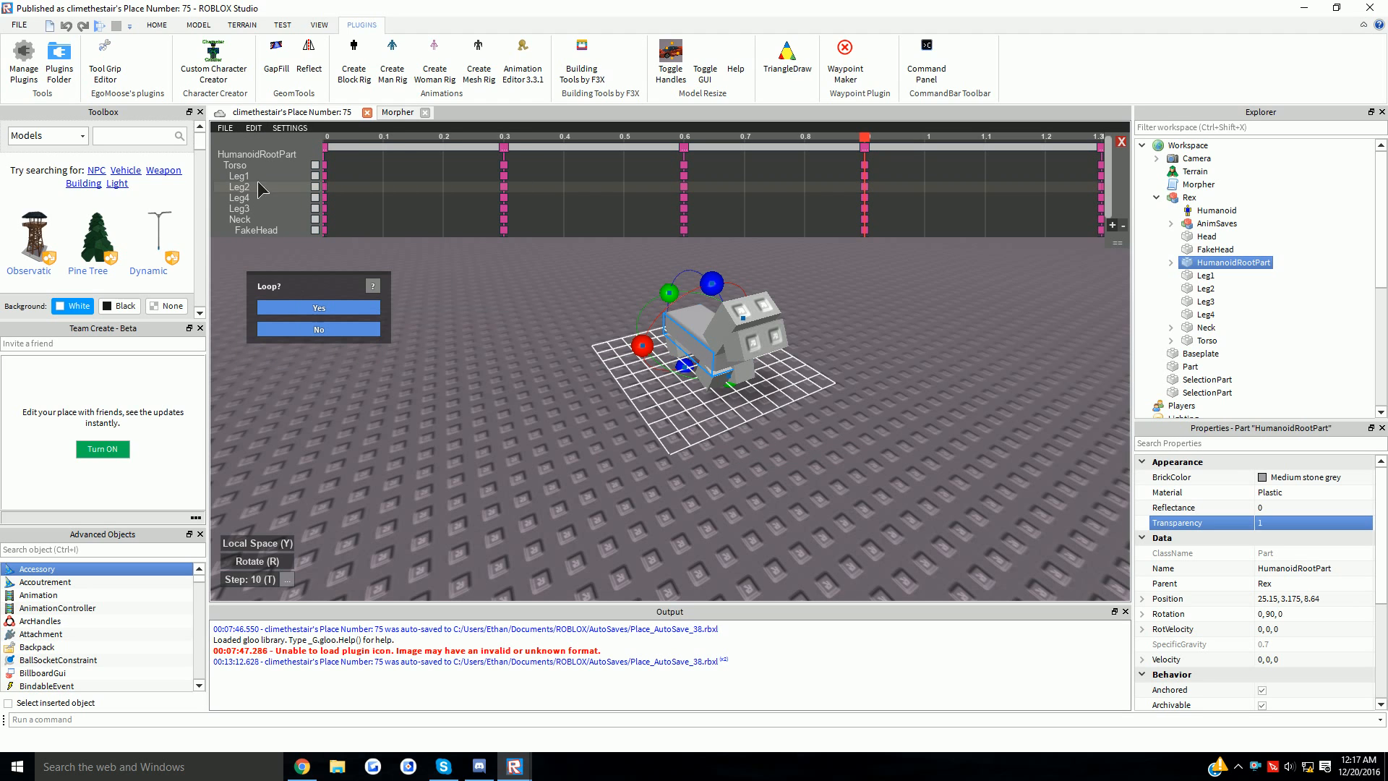
left_click(318, 309)
left_click(224, 128)
left_click(235, 146)
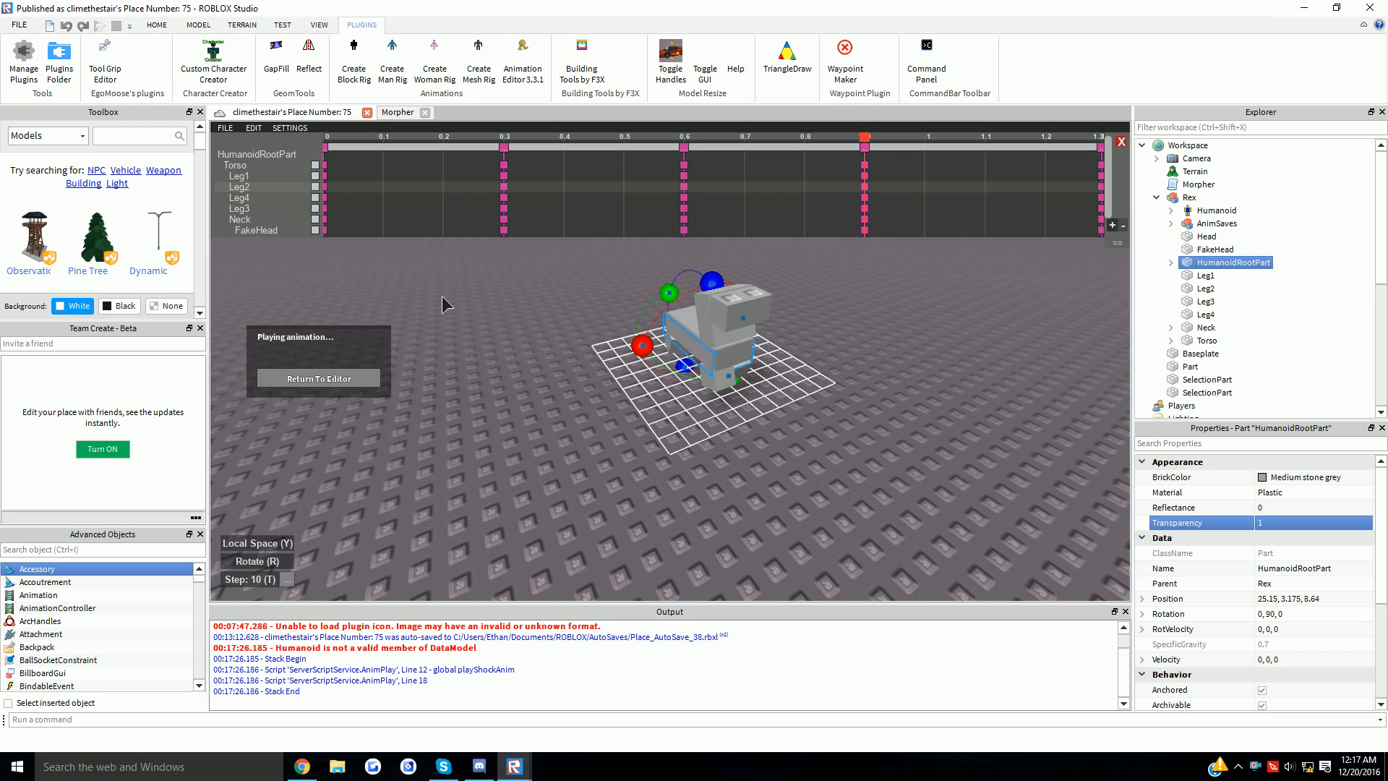
scroll(442, 303, "up", 4)
right_click_drag(442, 303, 578, 368)
scroll(626, 399, "up", 3)
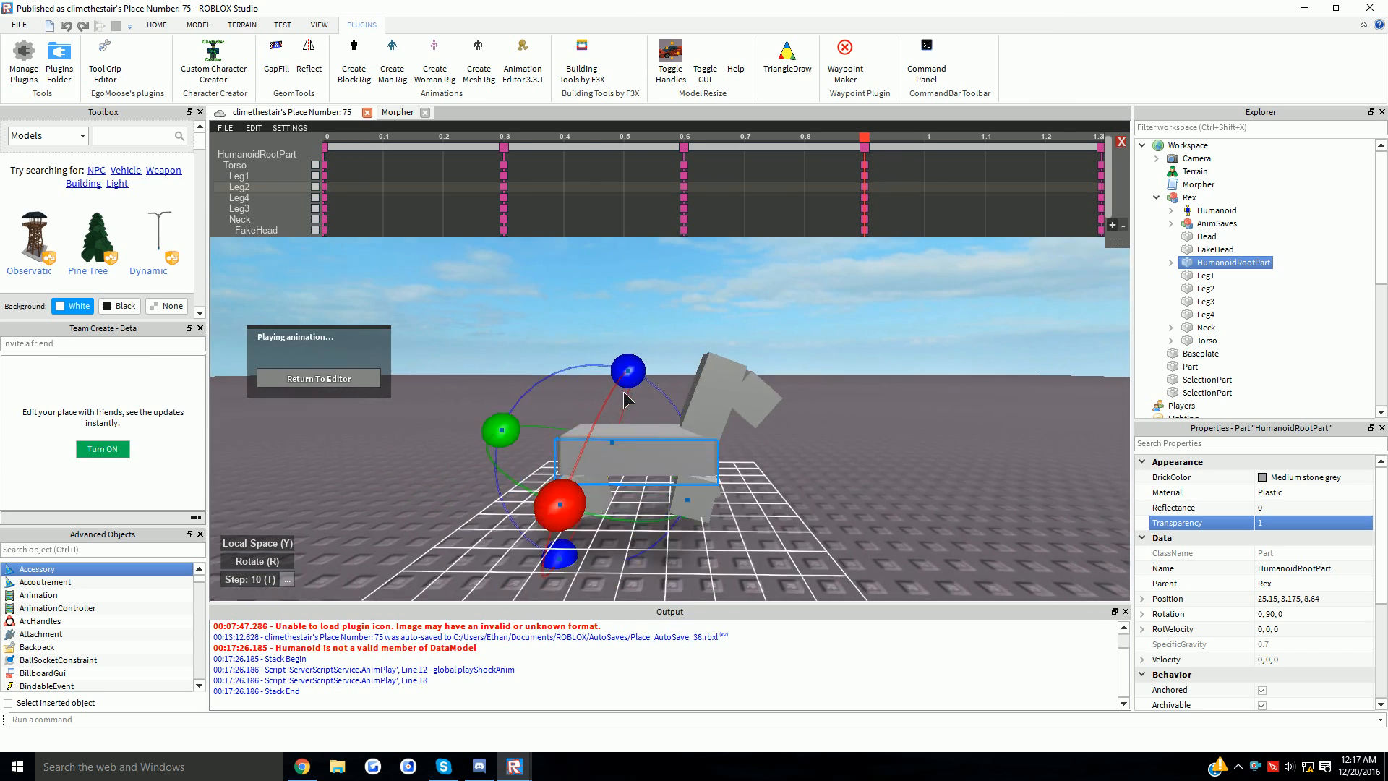
scroll(626, 399, "down", 2)
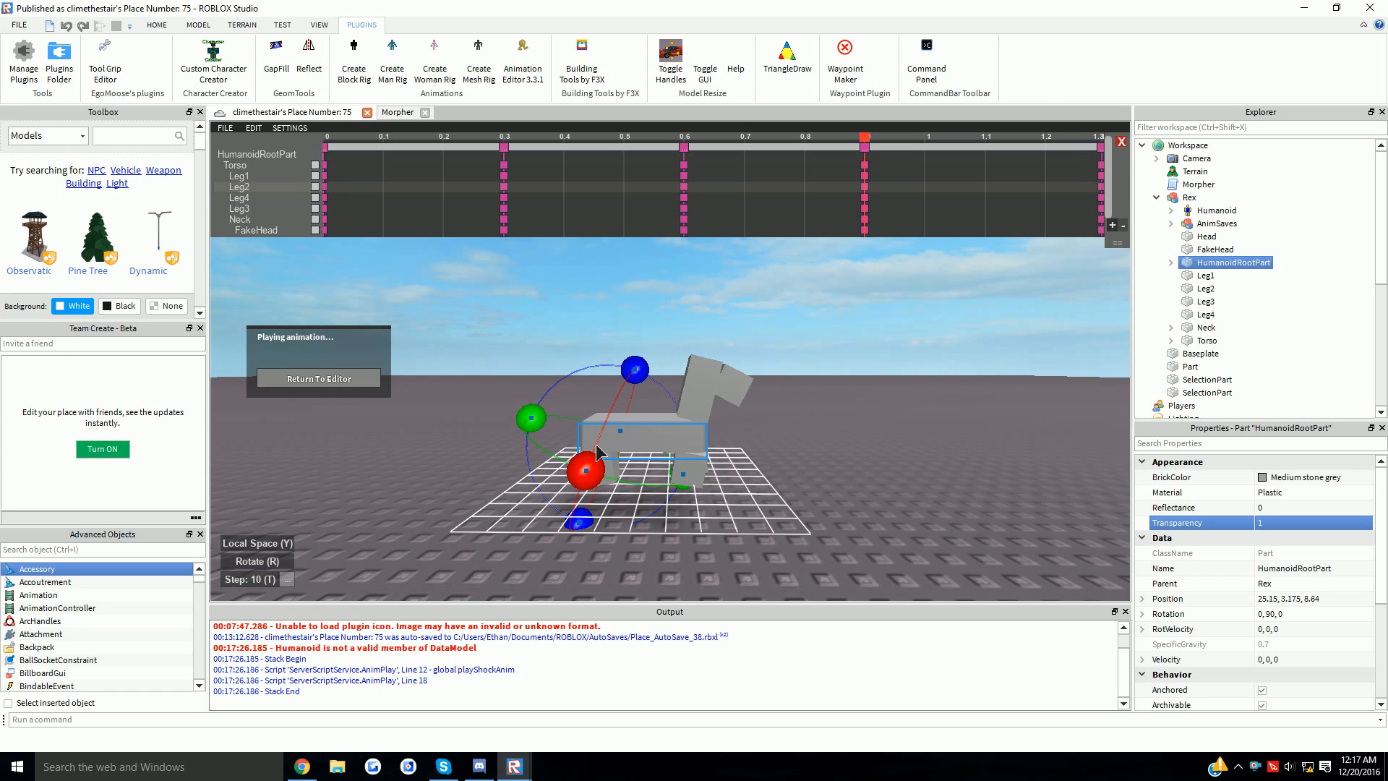
- Stop the preview, return to the editor, and clear the leg selection
left_click(318, 378)
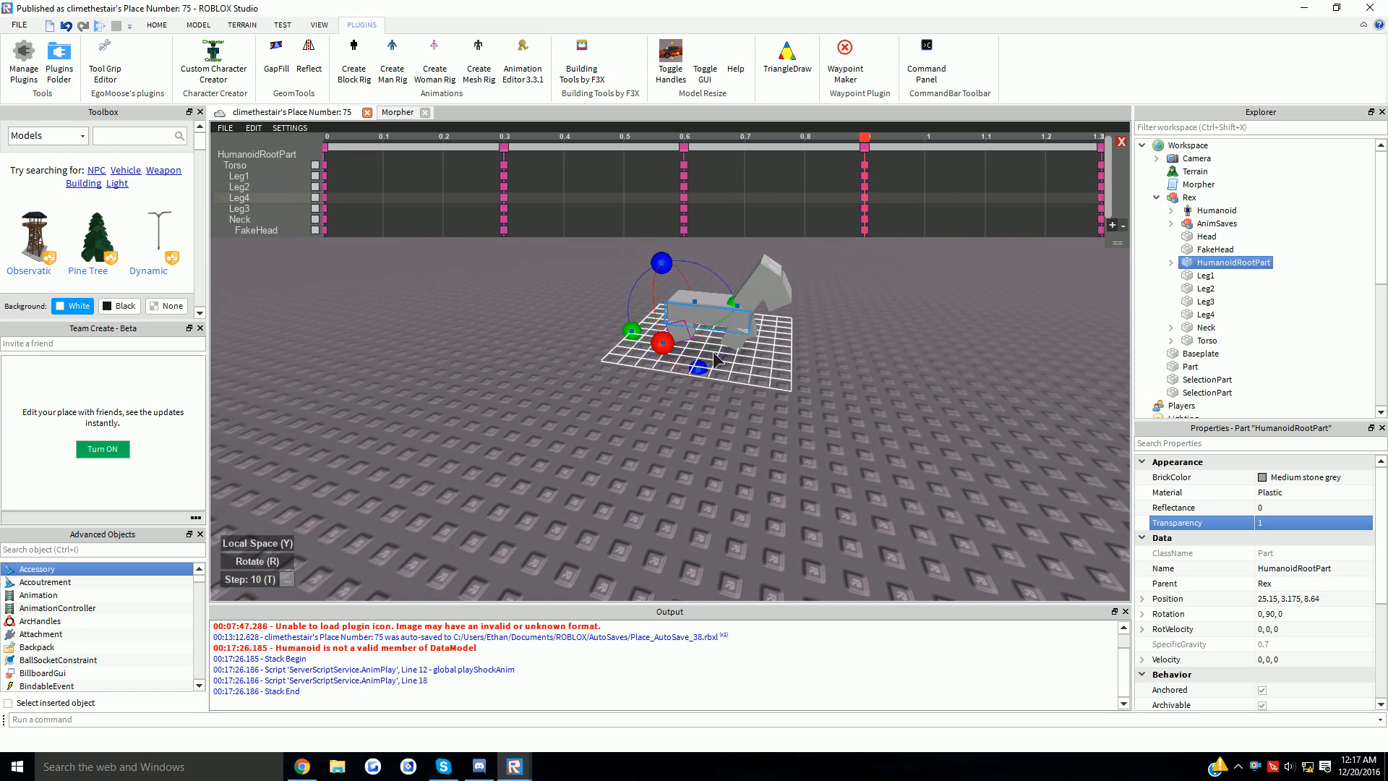
left_click(649, 419)
right_click_drag(649, 419, 237, 186)
scroll(687, 472, "up", 2)
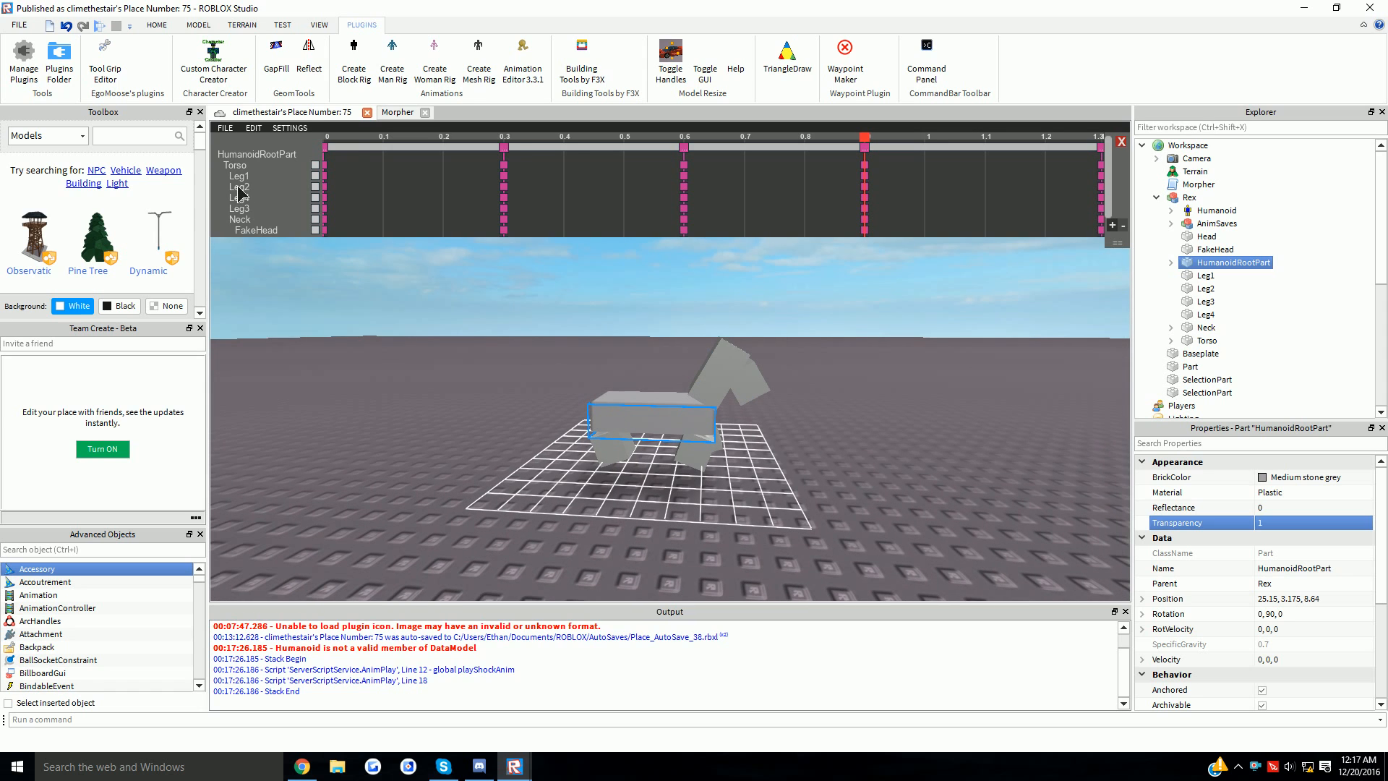
left_click(225, 128)
- Save the animation into the rig as WALKING
left_click(269, 221)
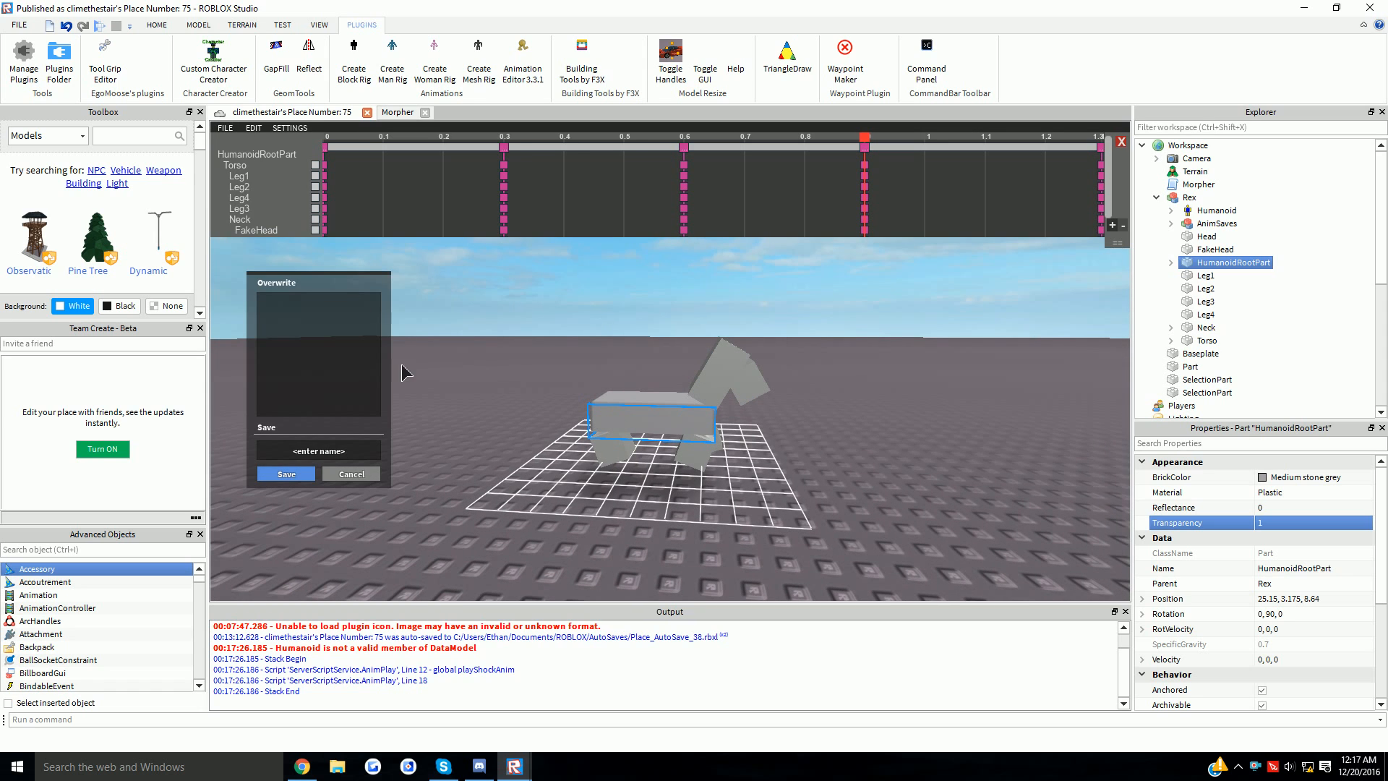
type("WALKING")
key("Return")
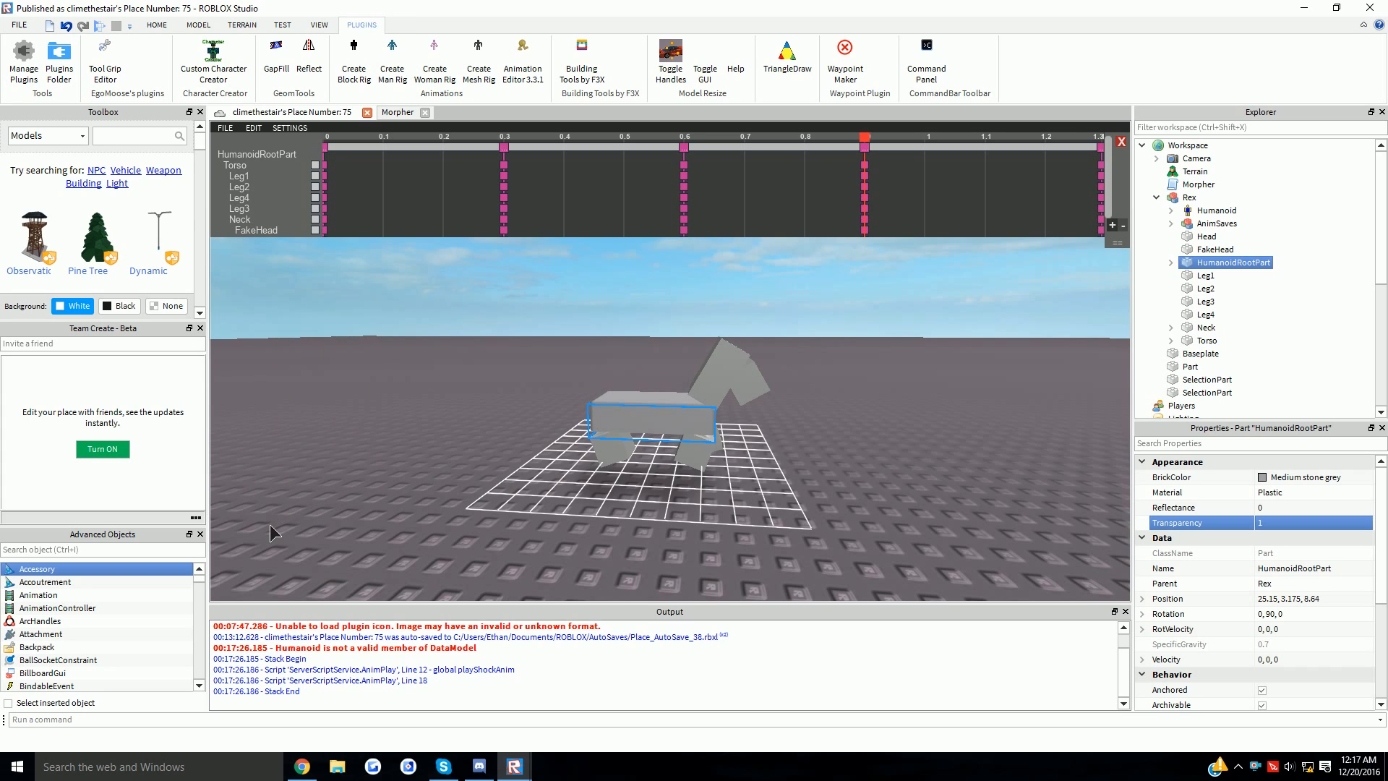
- Export it to Roblox as a new animation 'walking' with description 'anim', then dismiss the notice
left_click(225, 128)
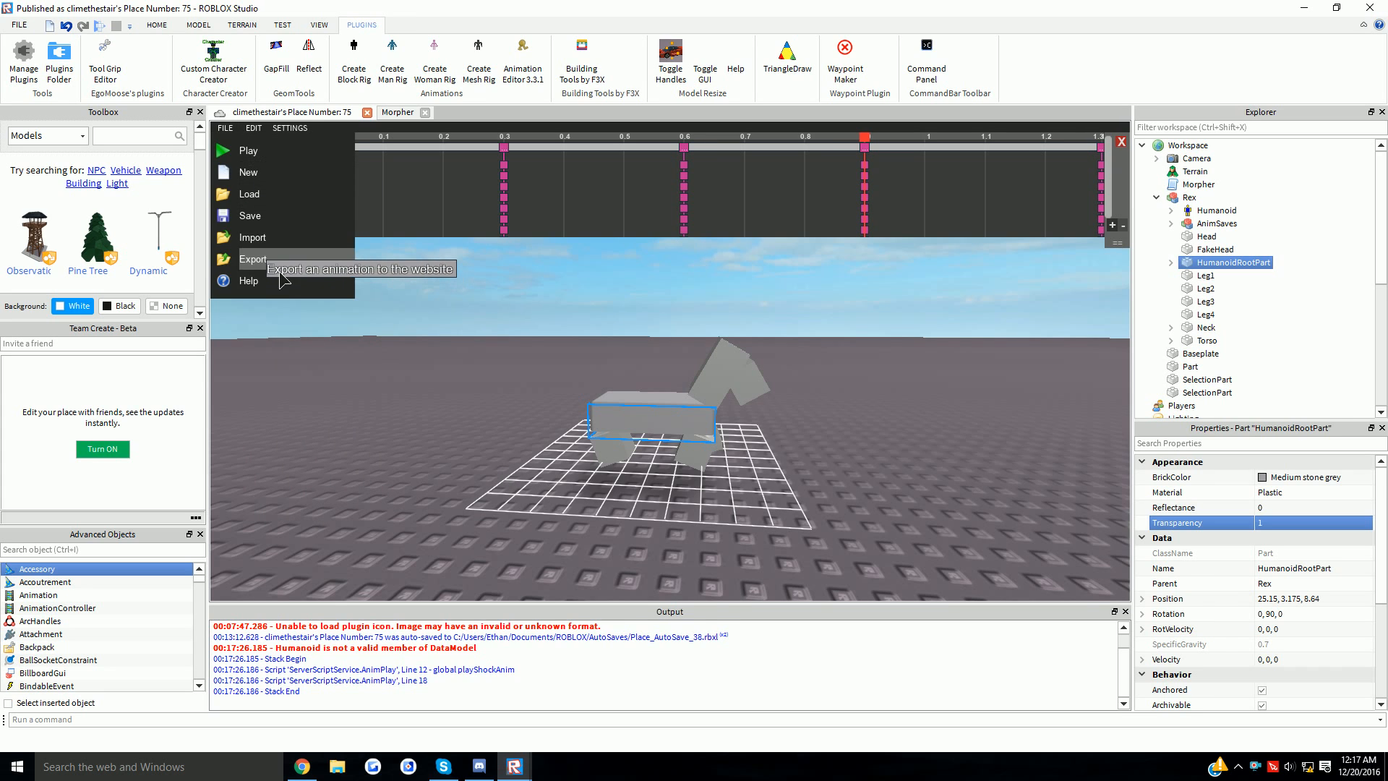
left_click(289, 268)
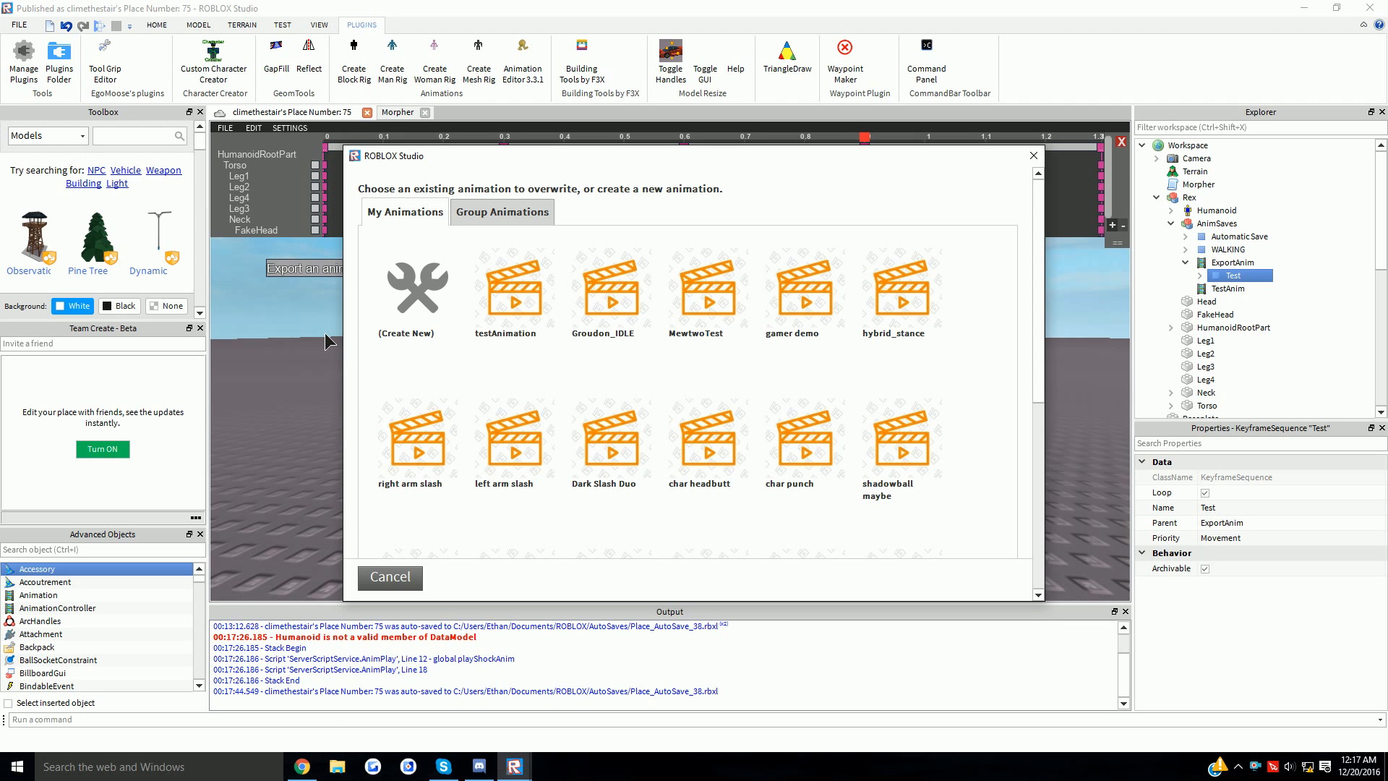
left_click(483, 212)
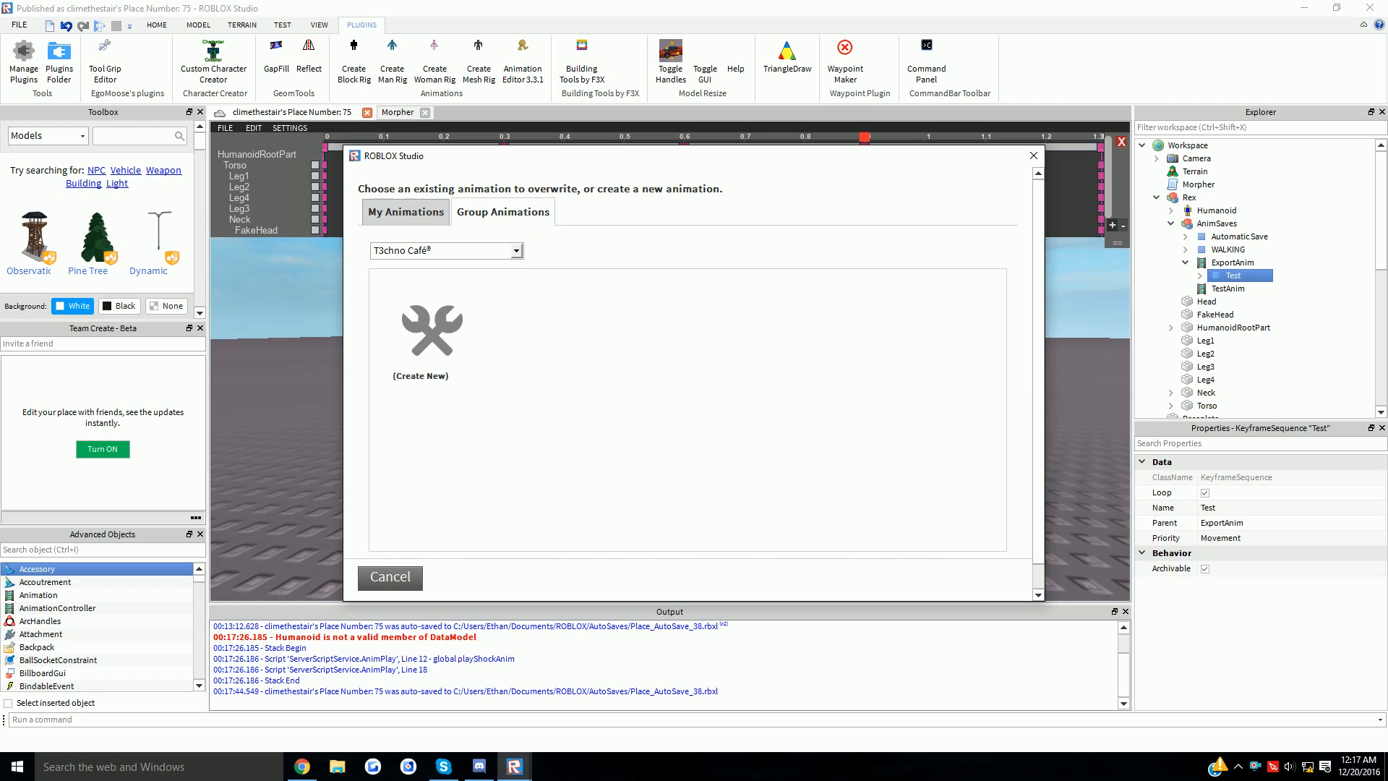
left_click(405, 211)
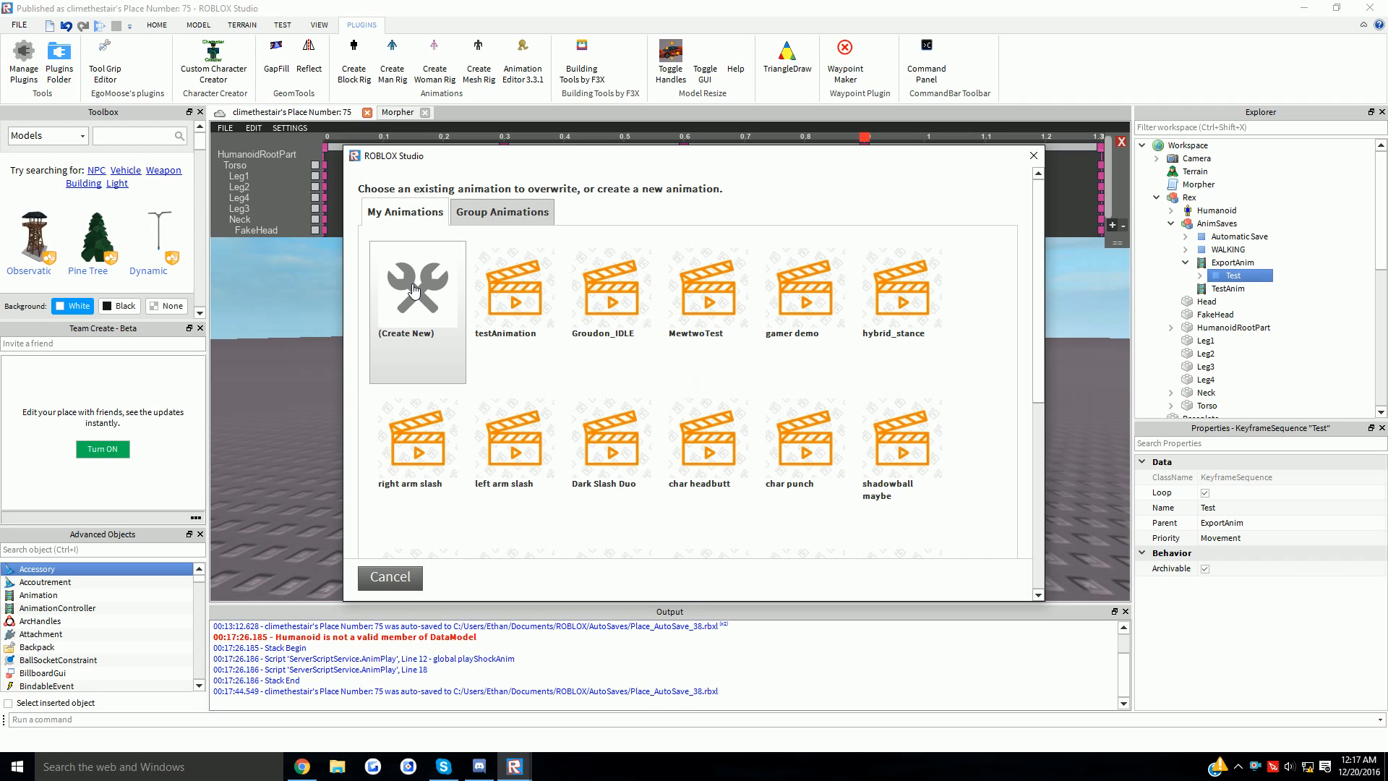
left_click(414, 289)
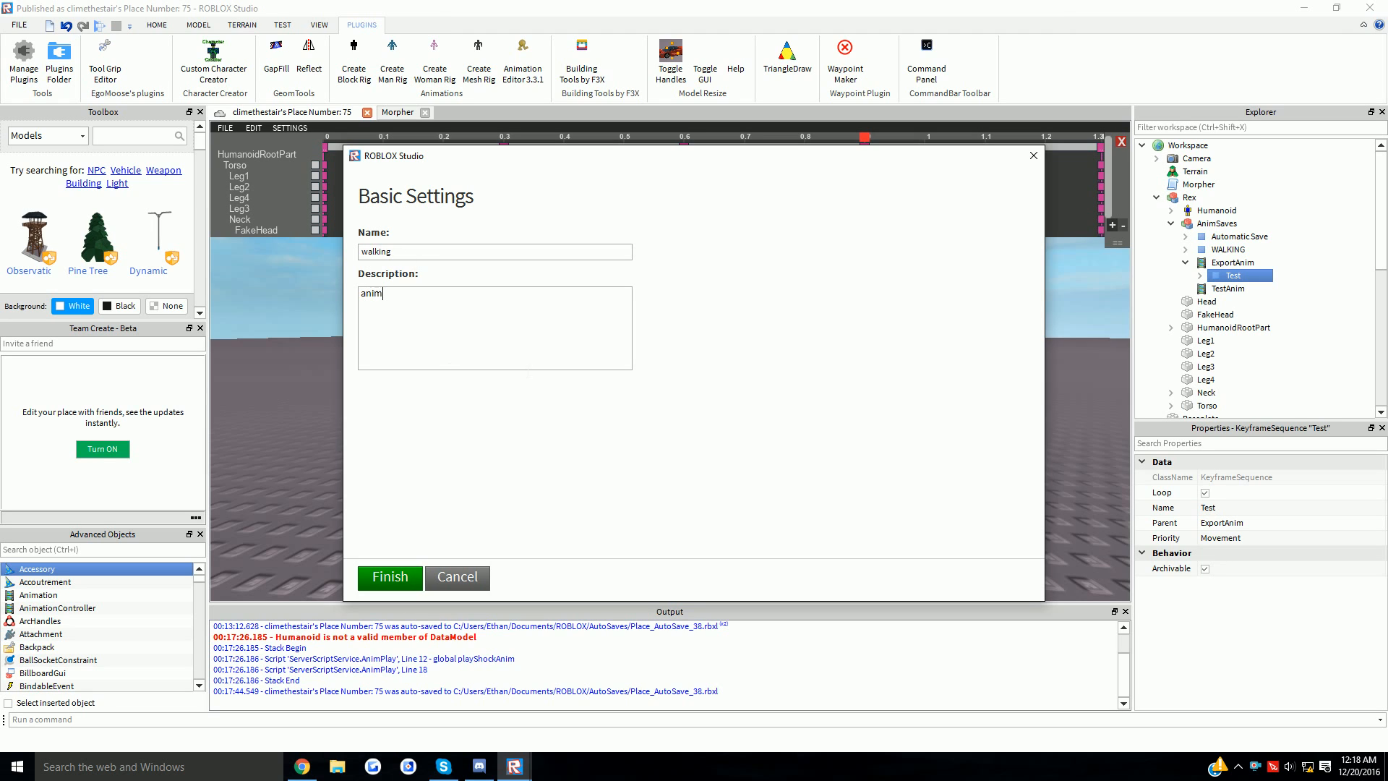
left_click(382, 576)
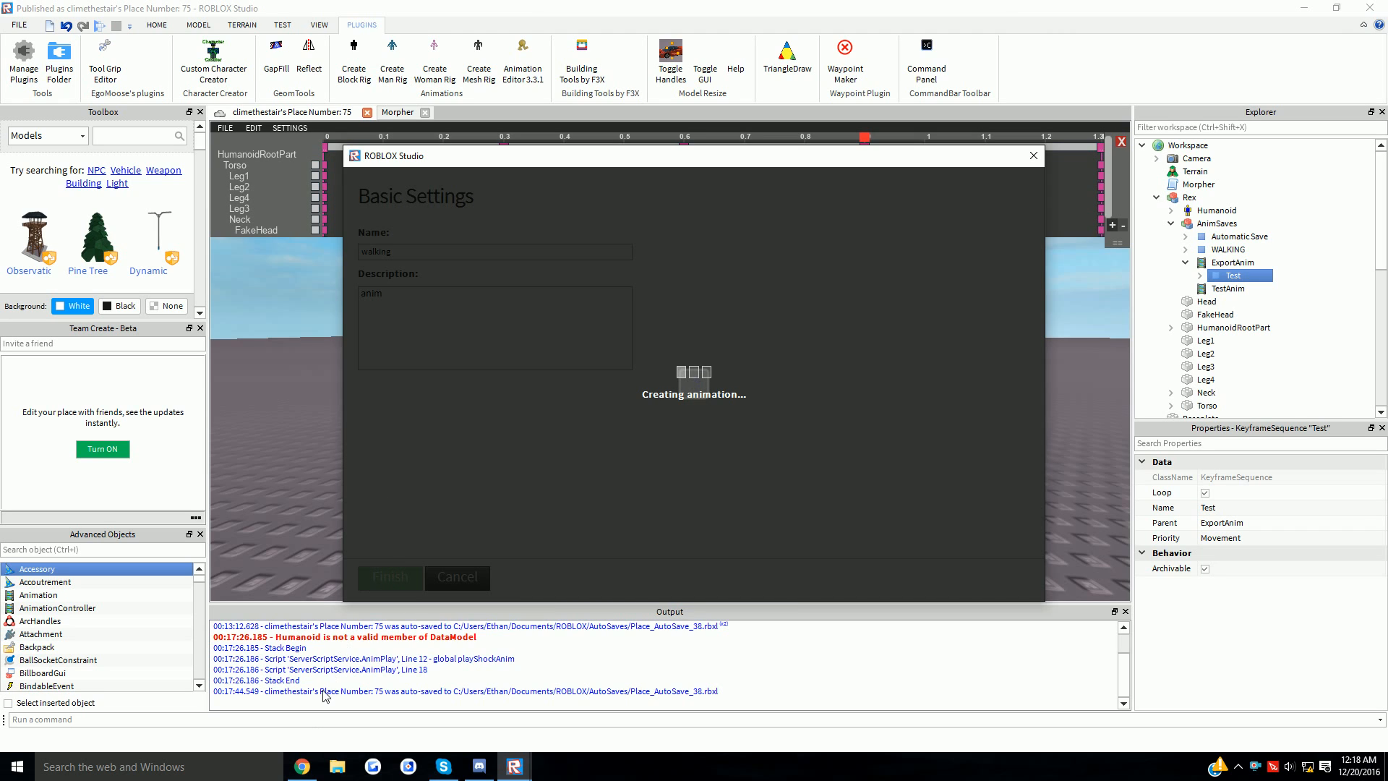
left_click(313, 773)
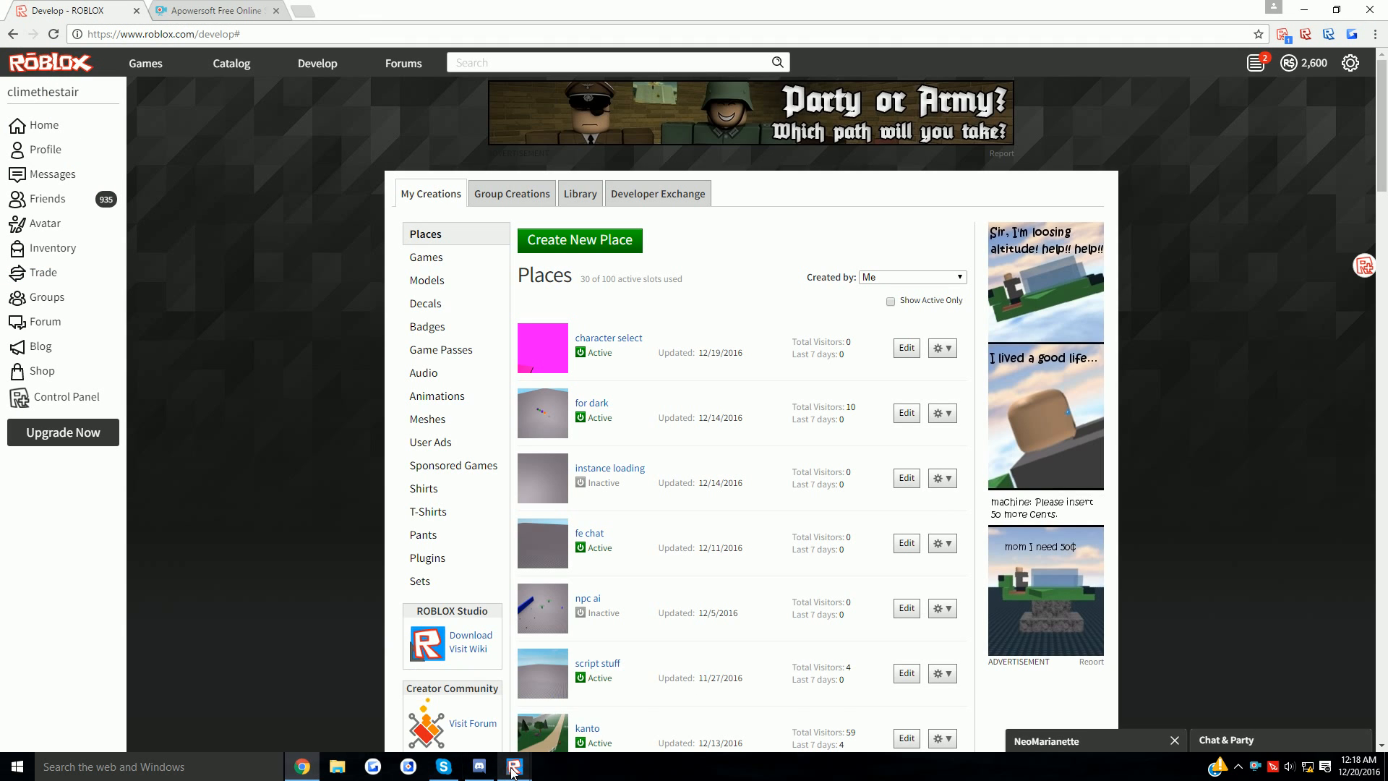
mouse_move(514, 767)
left_click(750, 707)
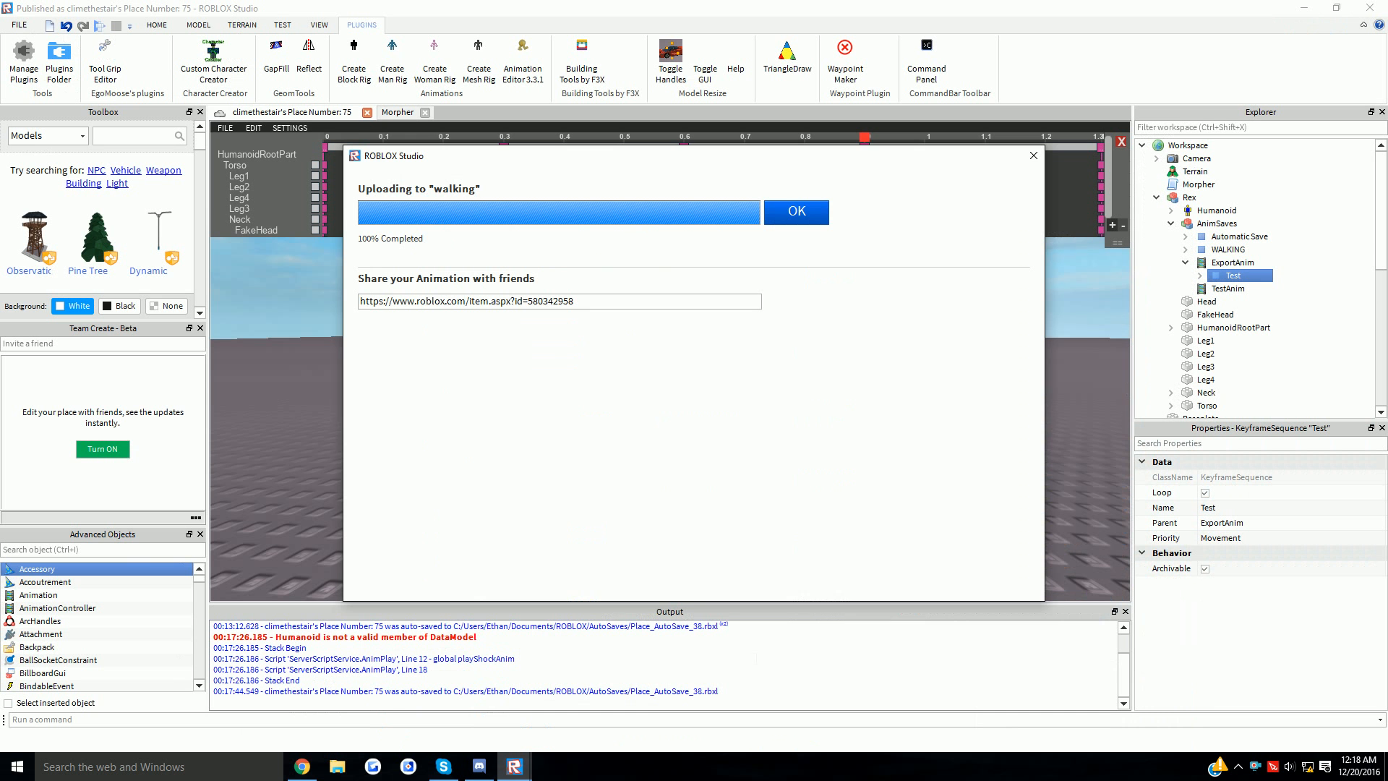
key("Return")
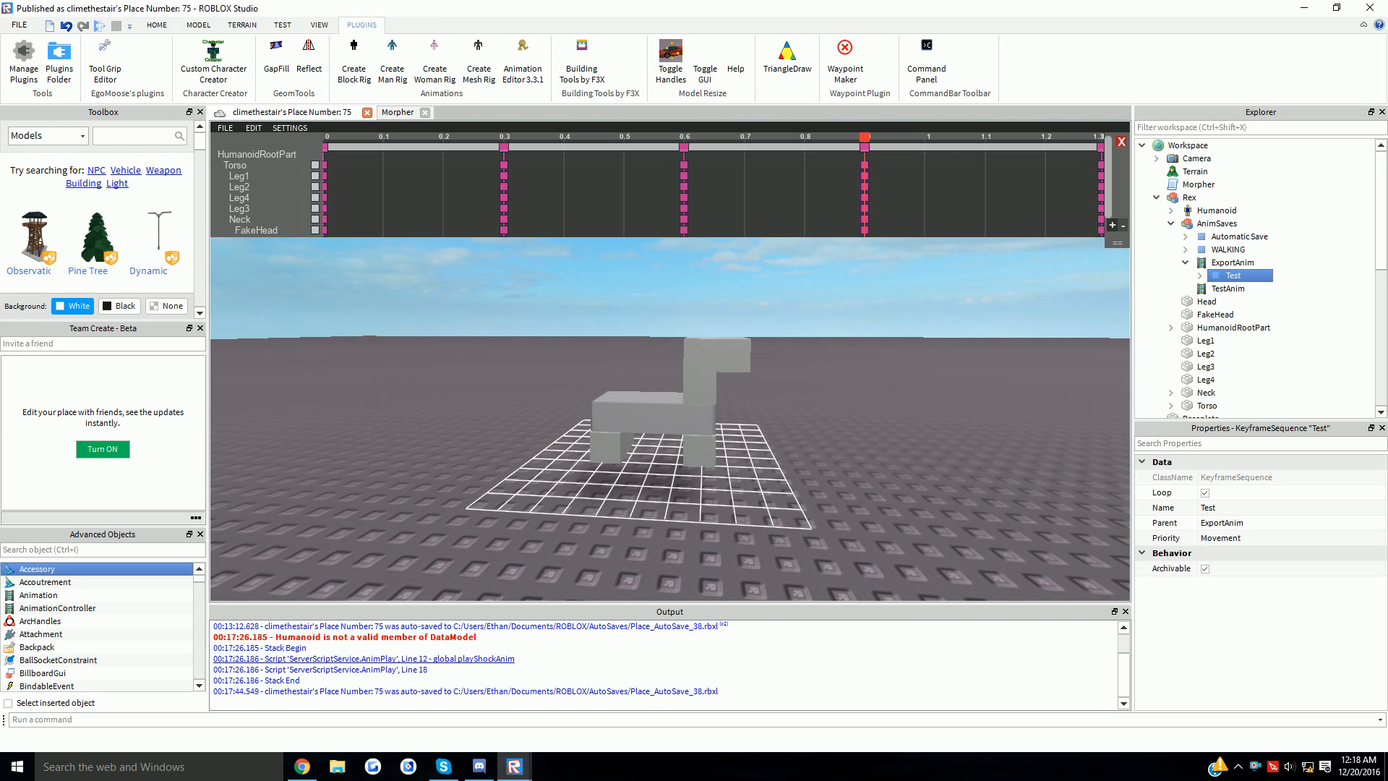
- Open the walking animation's page from Develop > Animations and select ID 580342958 in the address
left_click(302, 766)
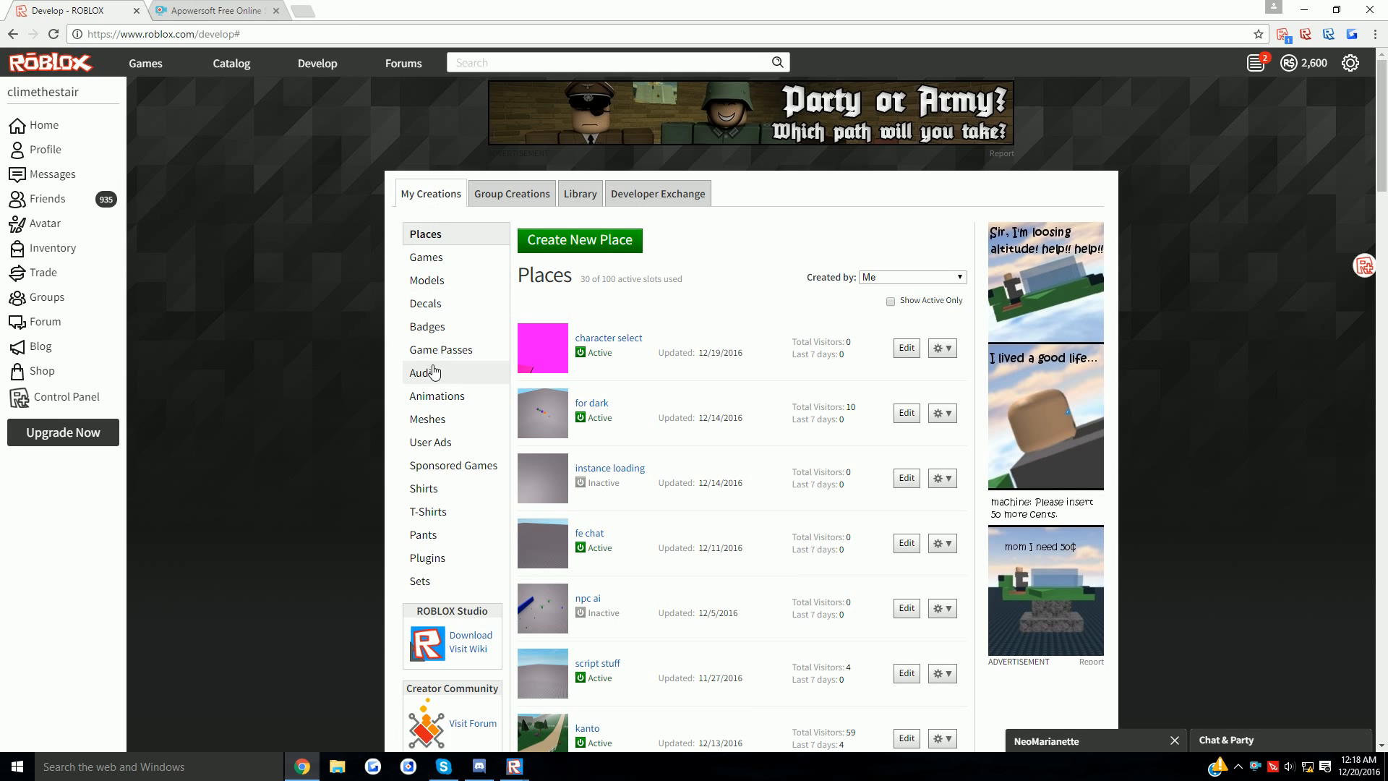
left_click(436, 395)
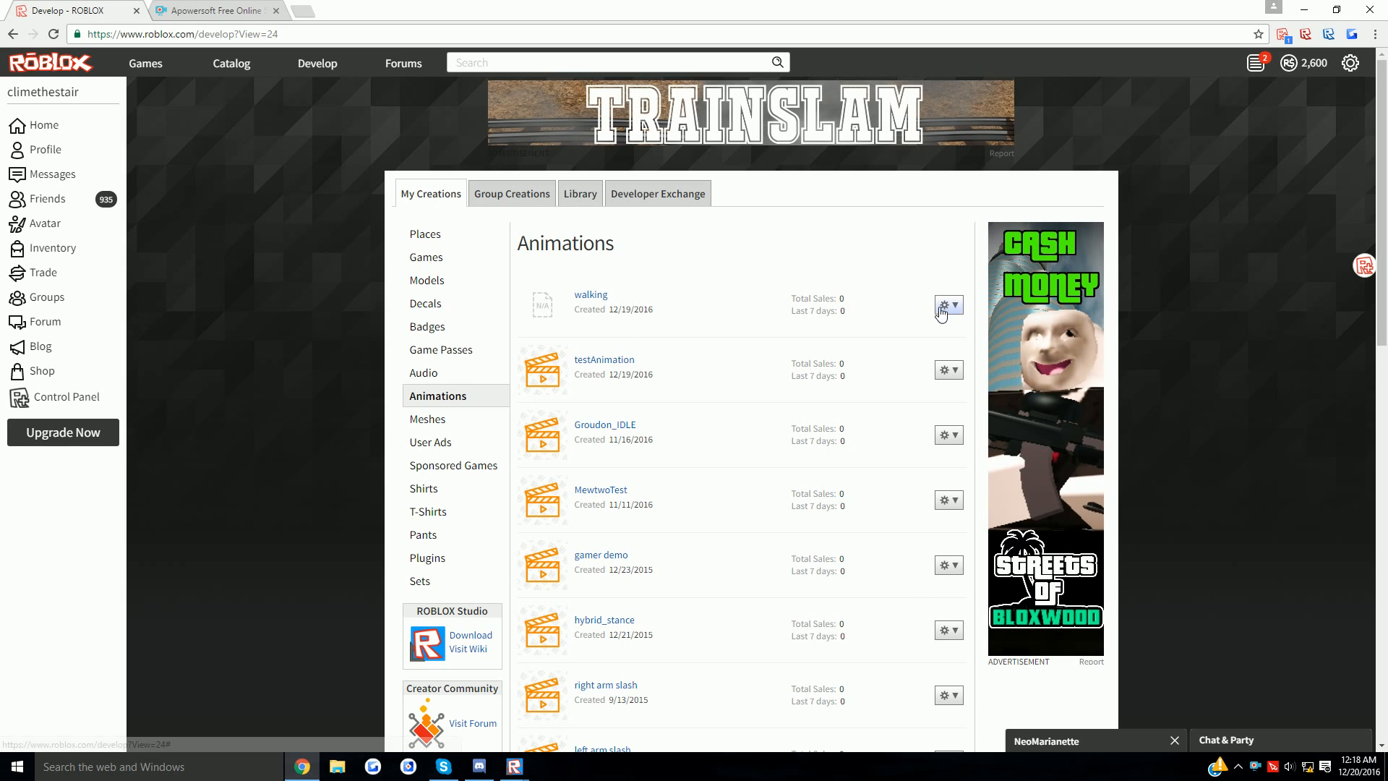
left_click(549, 313)
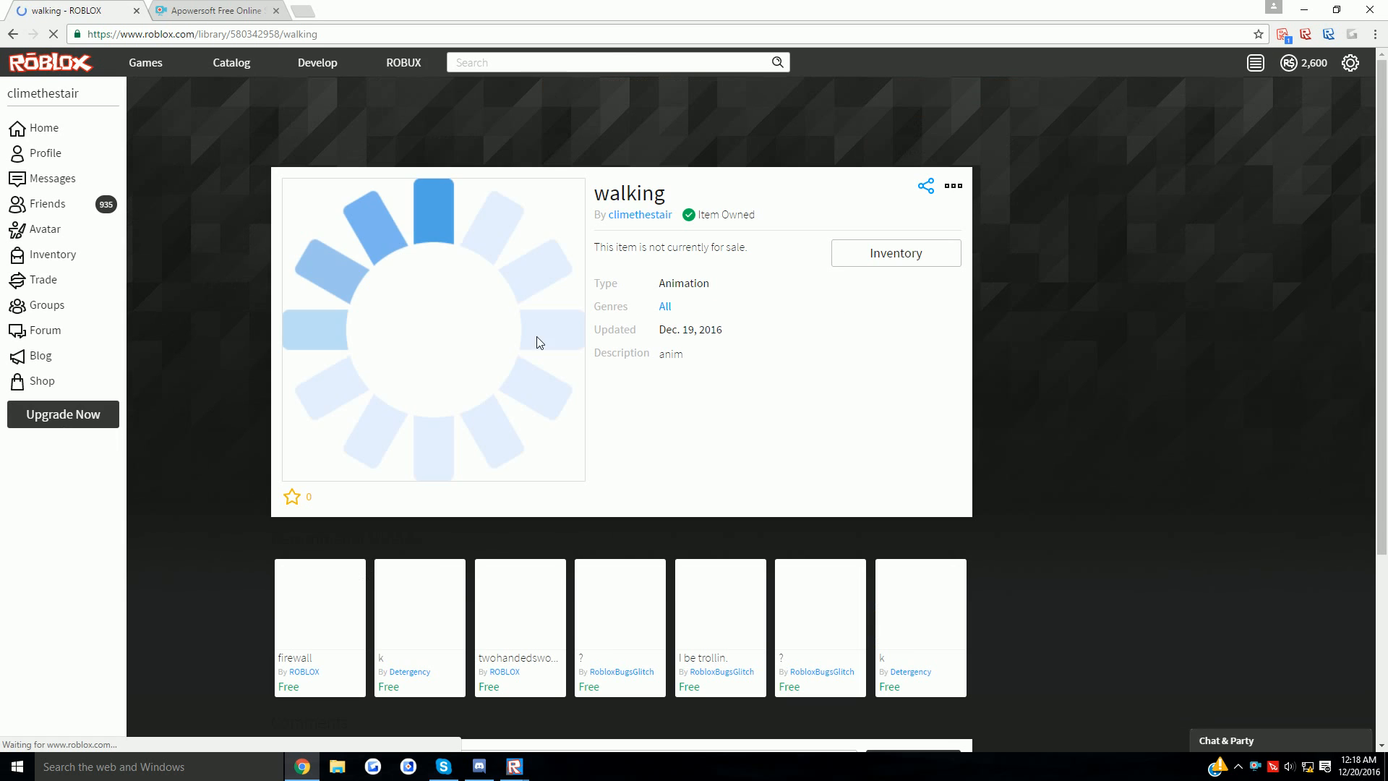
left_click_drag(279, 34, 226, 34)
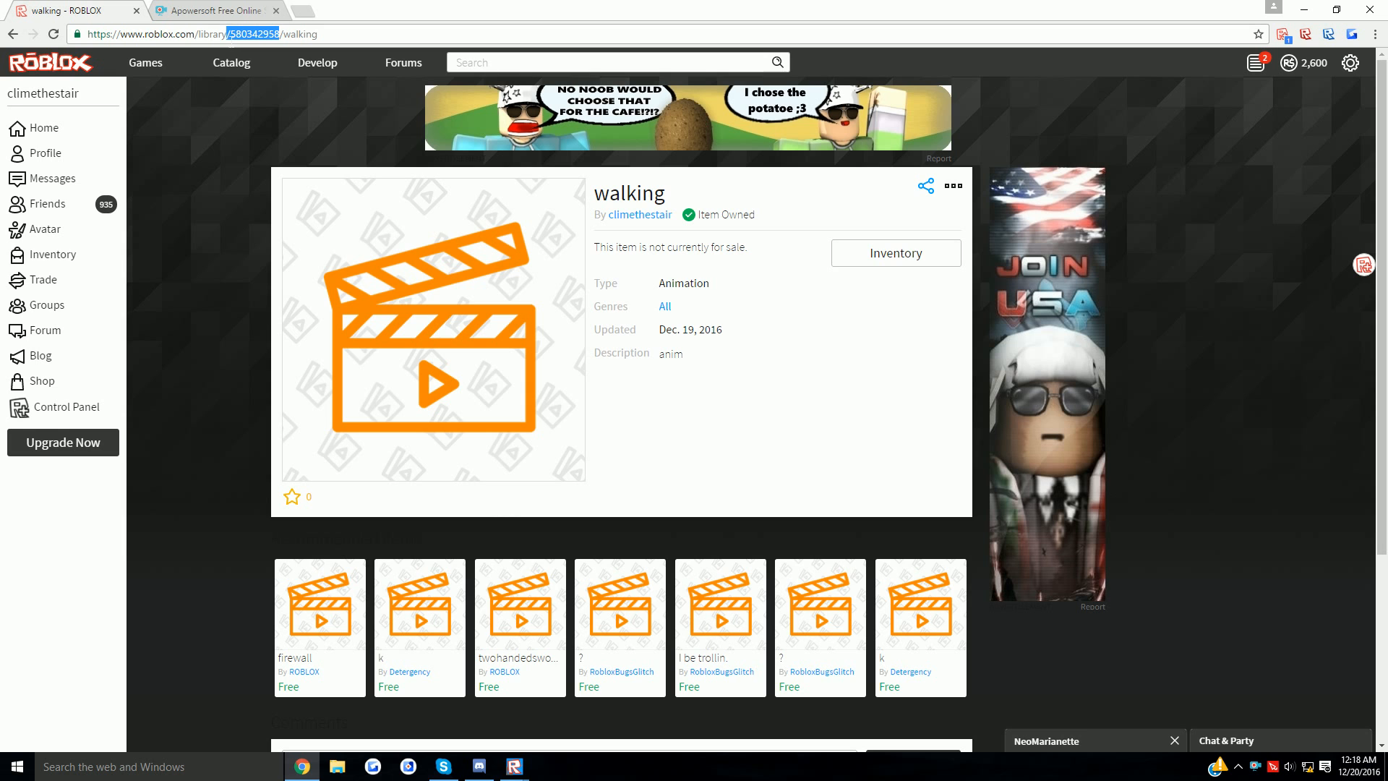
left_click(514, 764)
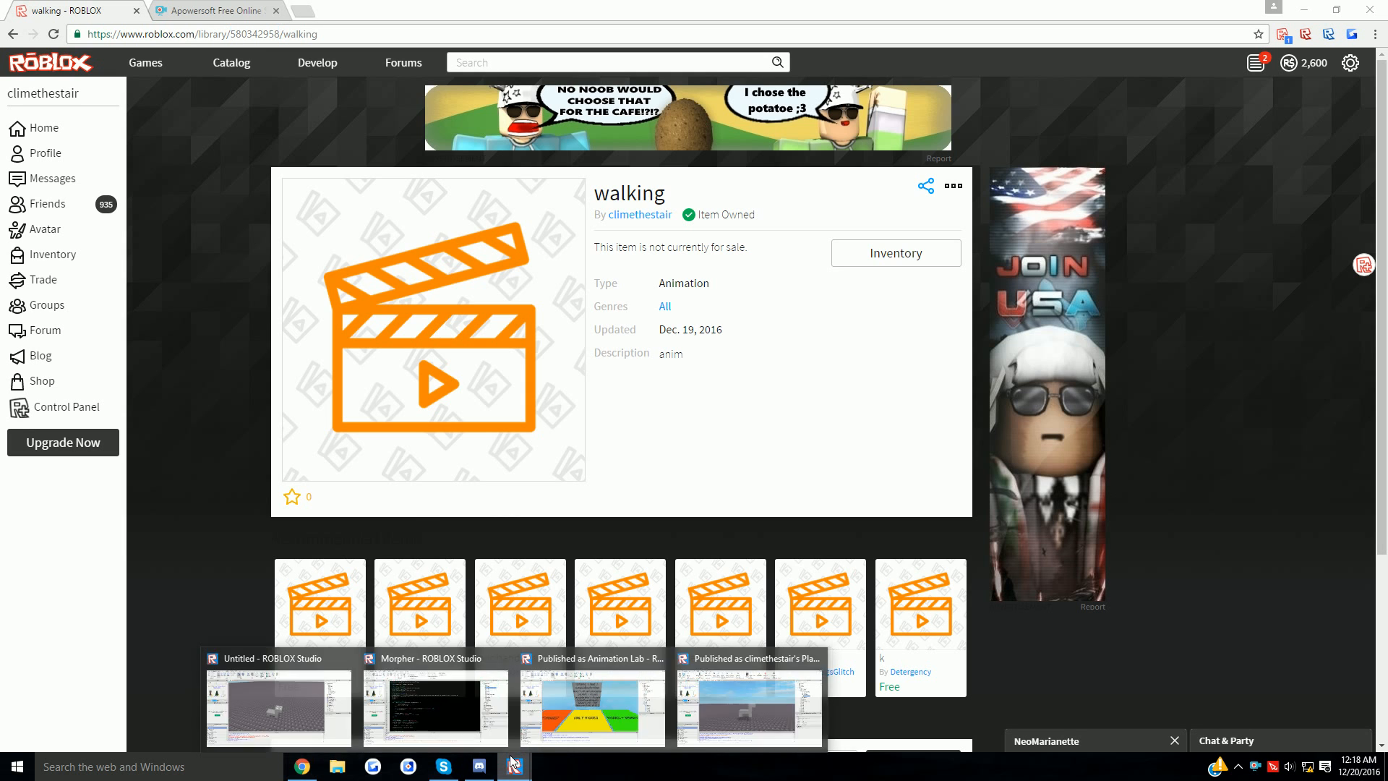
- Paste animation ID 580342958 into the command bar and clear the Output log
left_click(744, 705)
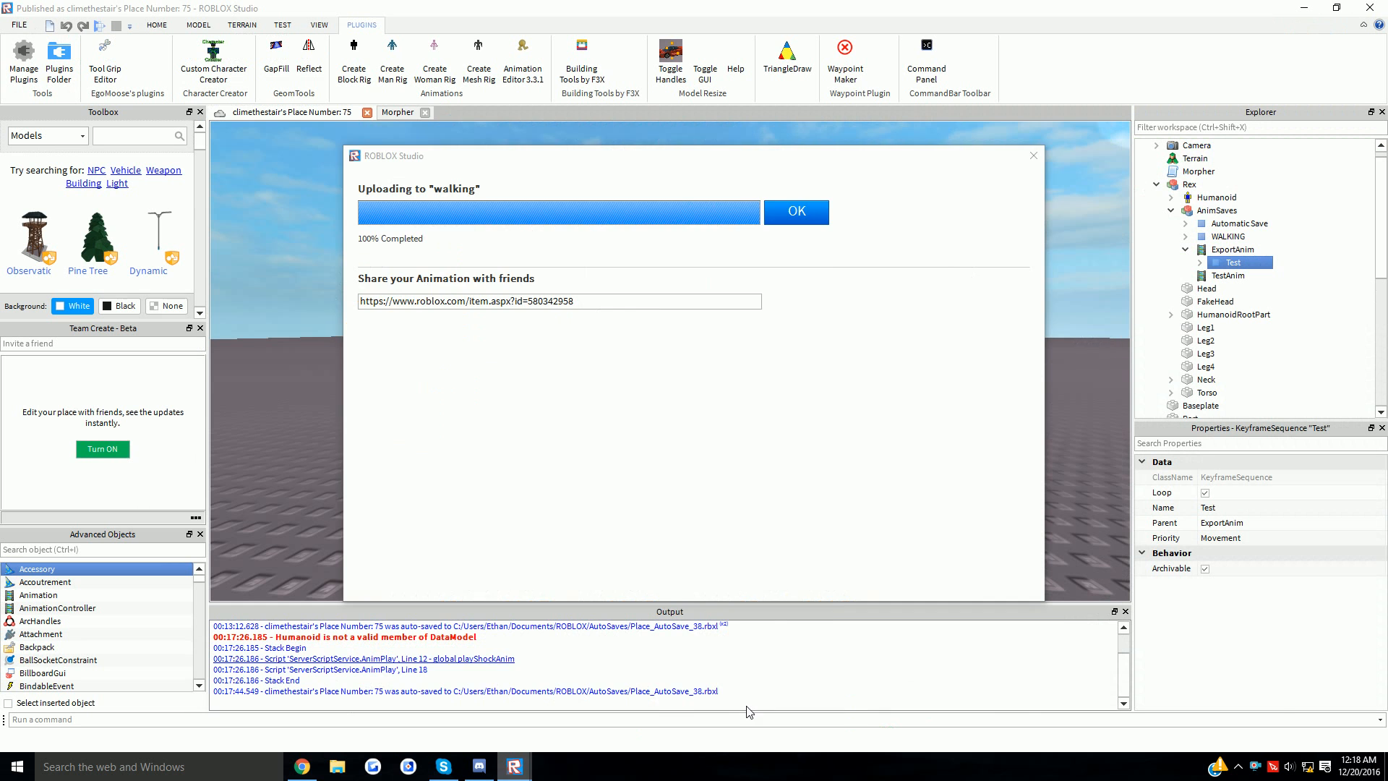
left_click(121, 719)
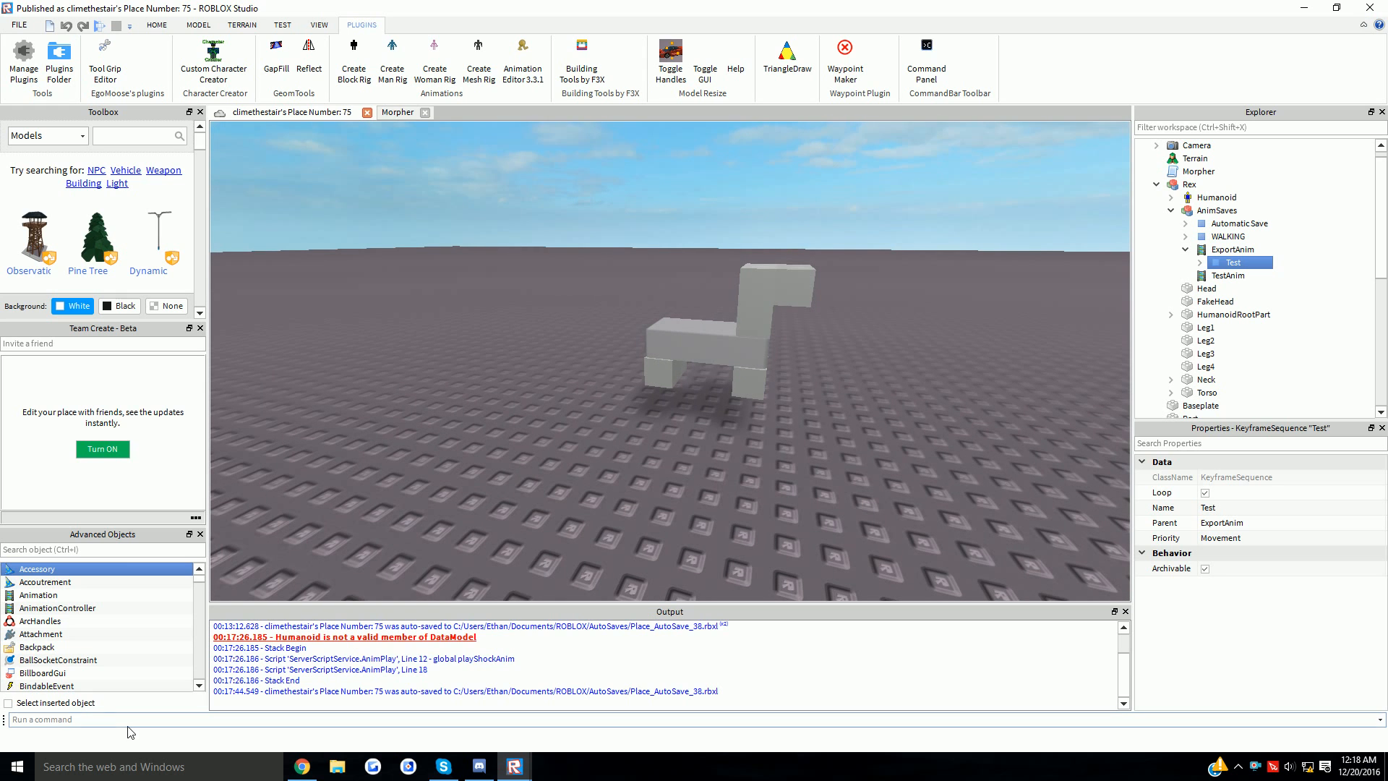
right_click(408, 697)
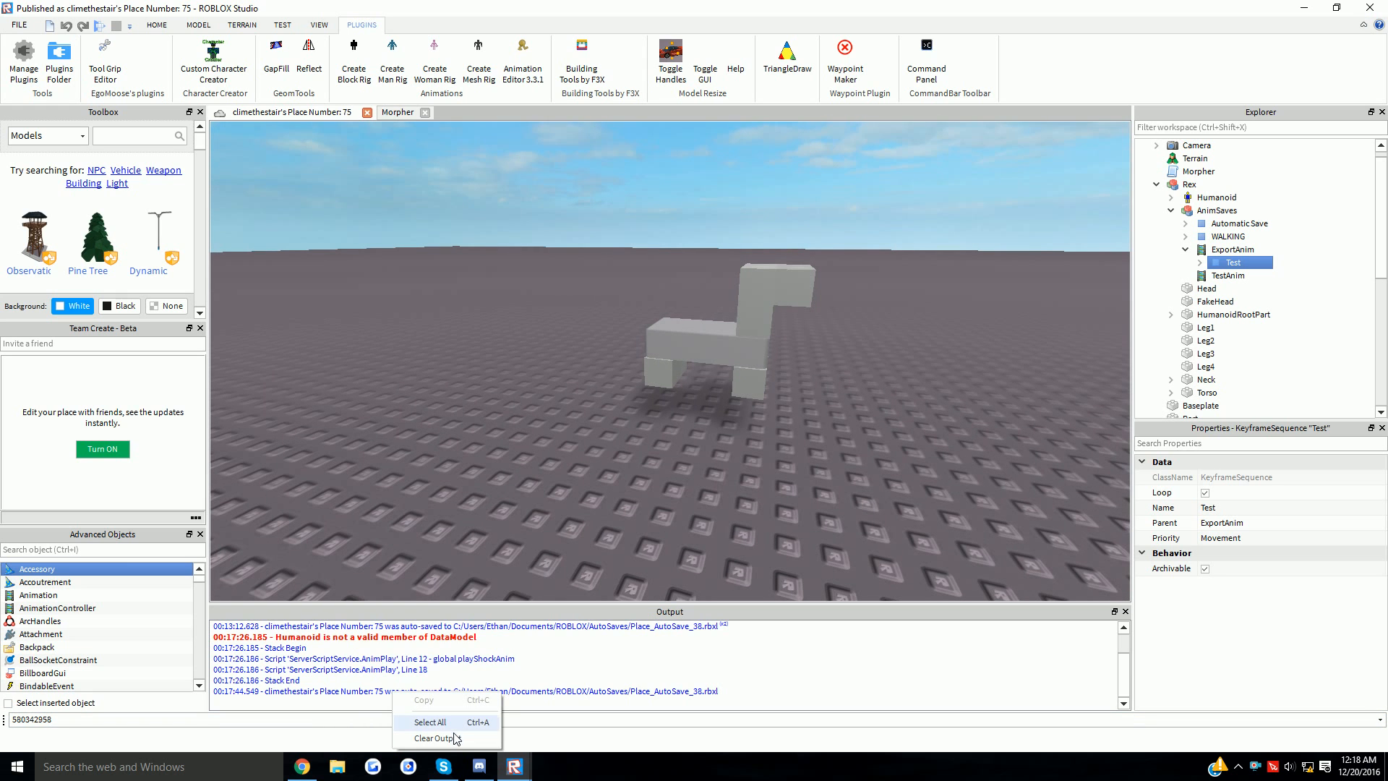
left_click(455, 730)
right_click_drag(453, 488, 728, 489)
scroll(453, 488, "down", 5)
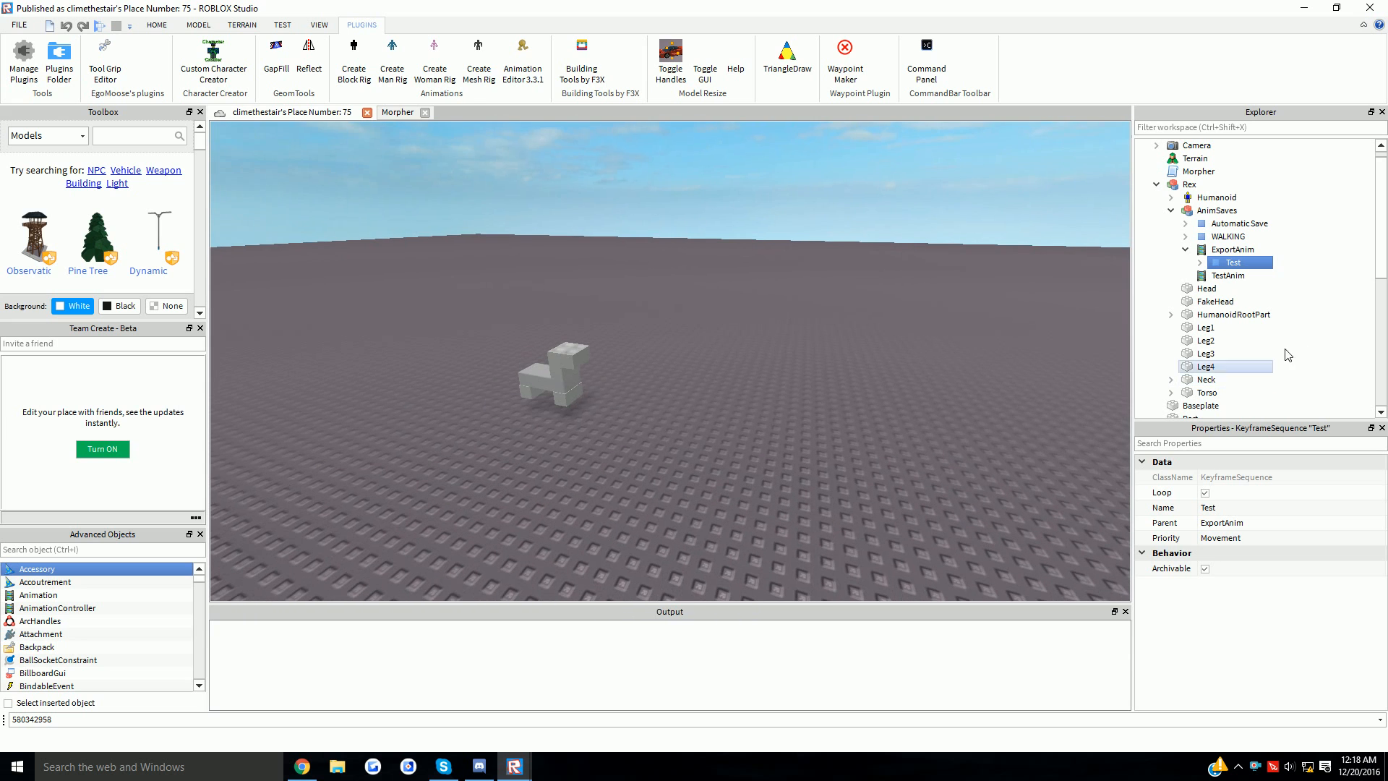
- Collapse the AnimSaves folder and the Rex model, then select the Morpher script
left_click(1171, 210)
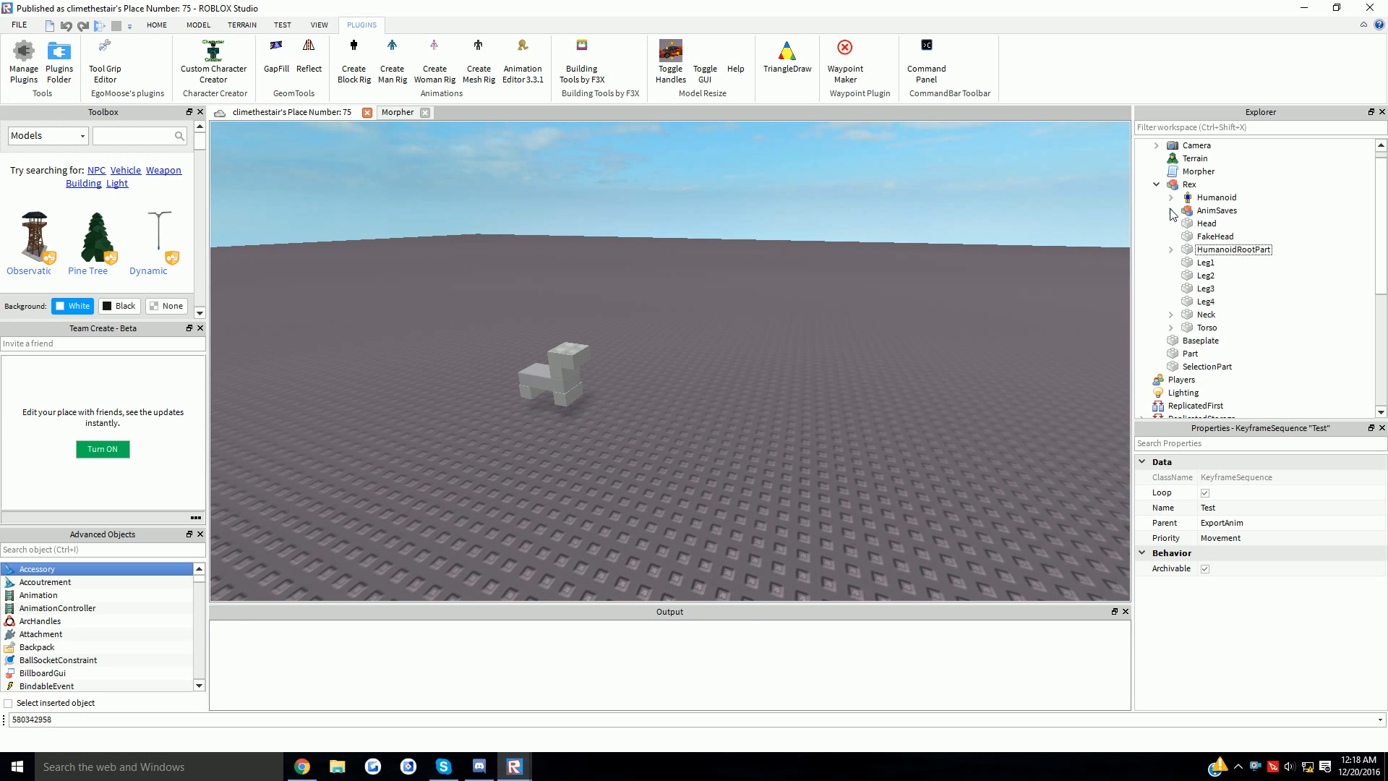
left_click(1189, 185)
right_click_drag(948, 373, 722, 359)
left_click(1199, 264)
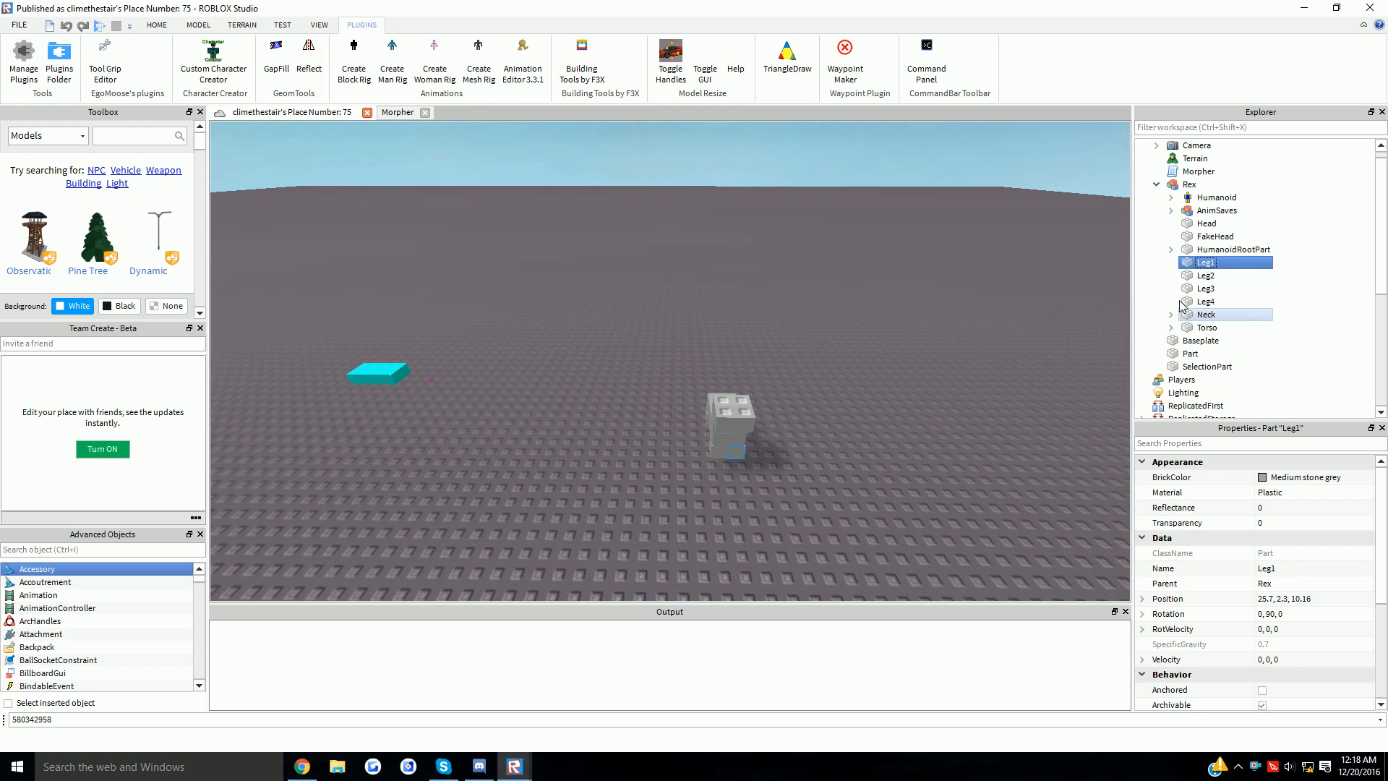
left_click(1156, 185)
left_click(1200, 176)
scroll(1204, 217, "up", 1)
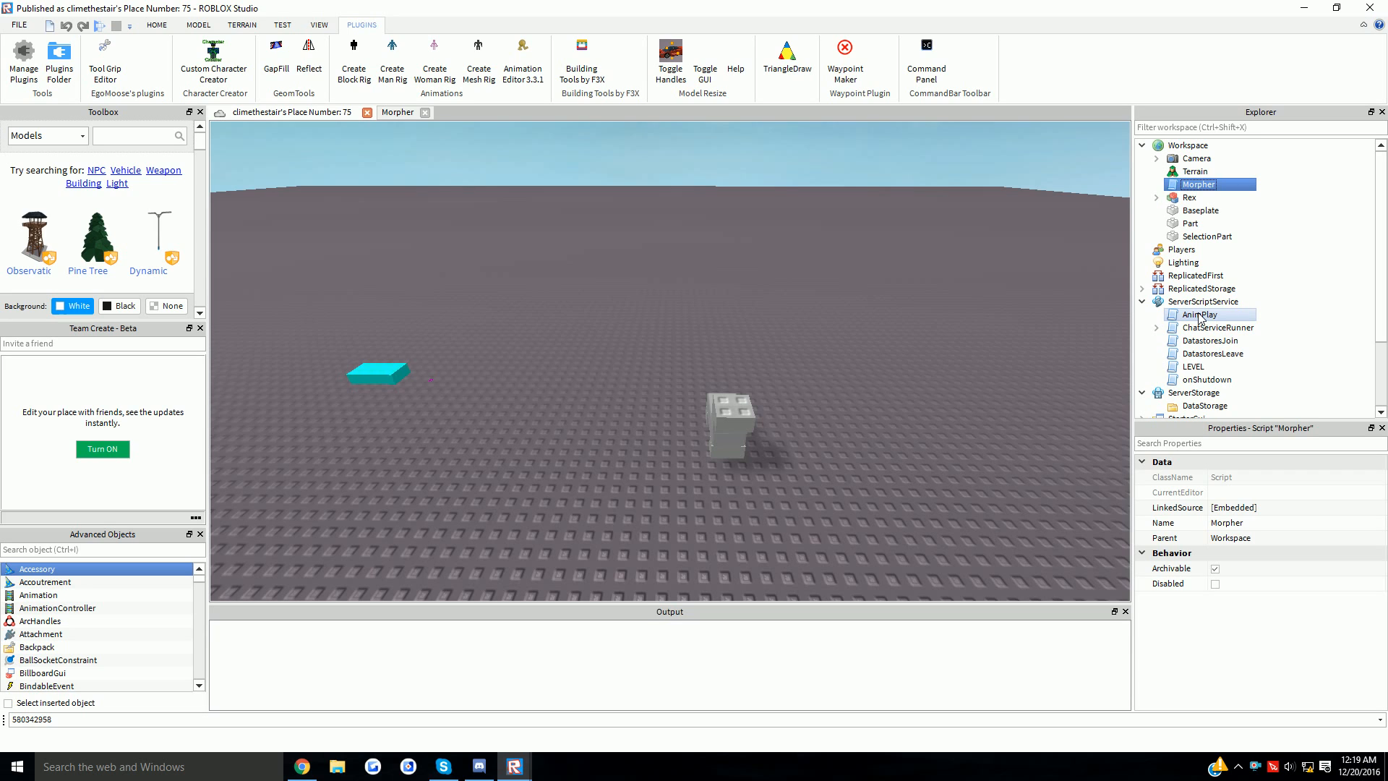
left_click(1196, 172)
left_click(1200, 186)
left_click(1189, 197)
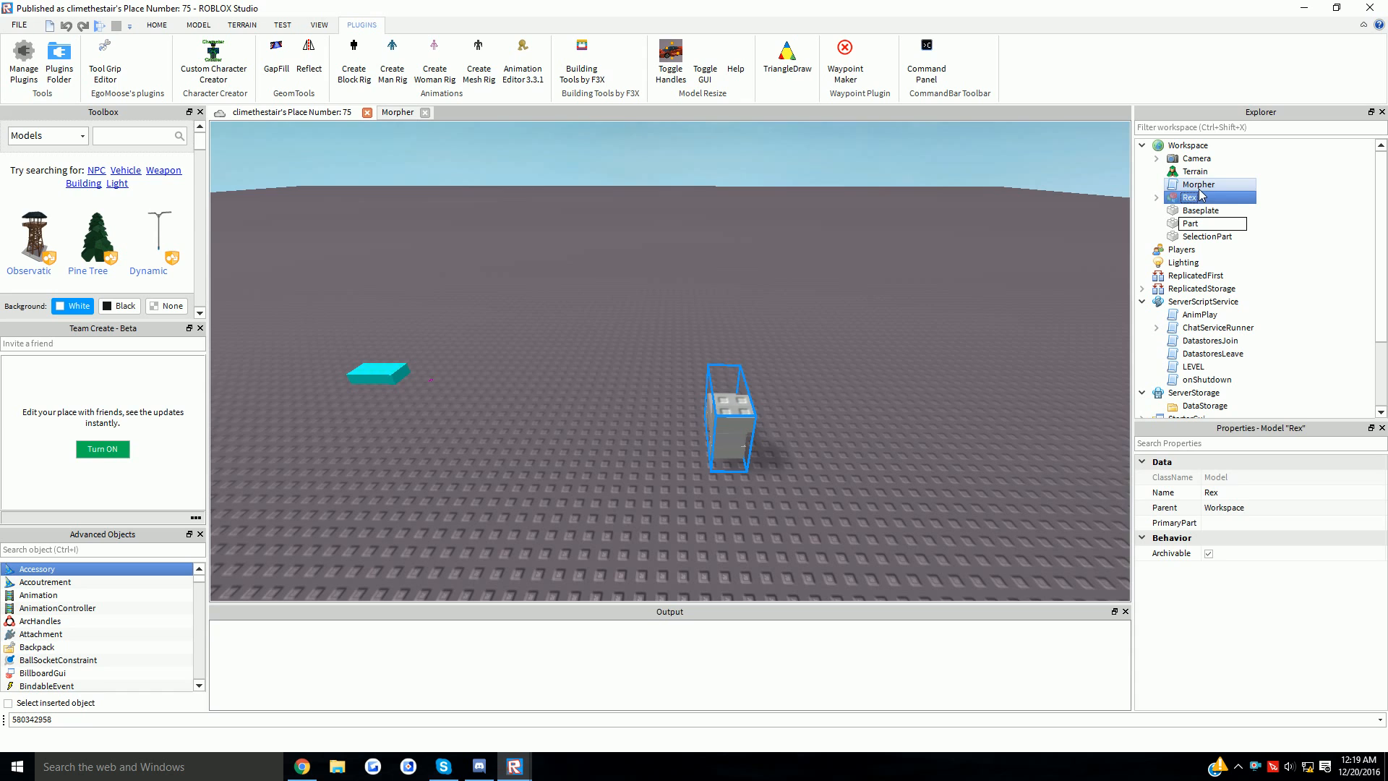
left_click(1197, 185)
double_click(1178, 185)
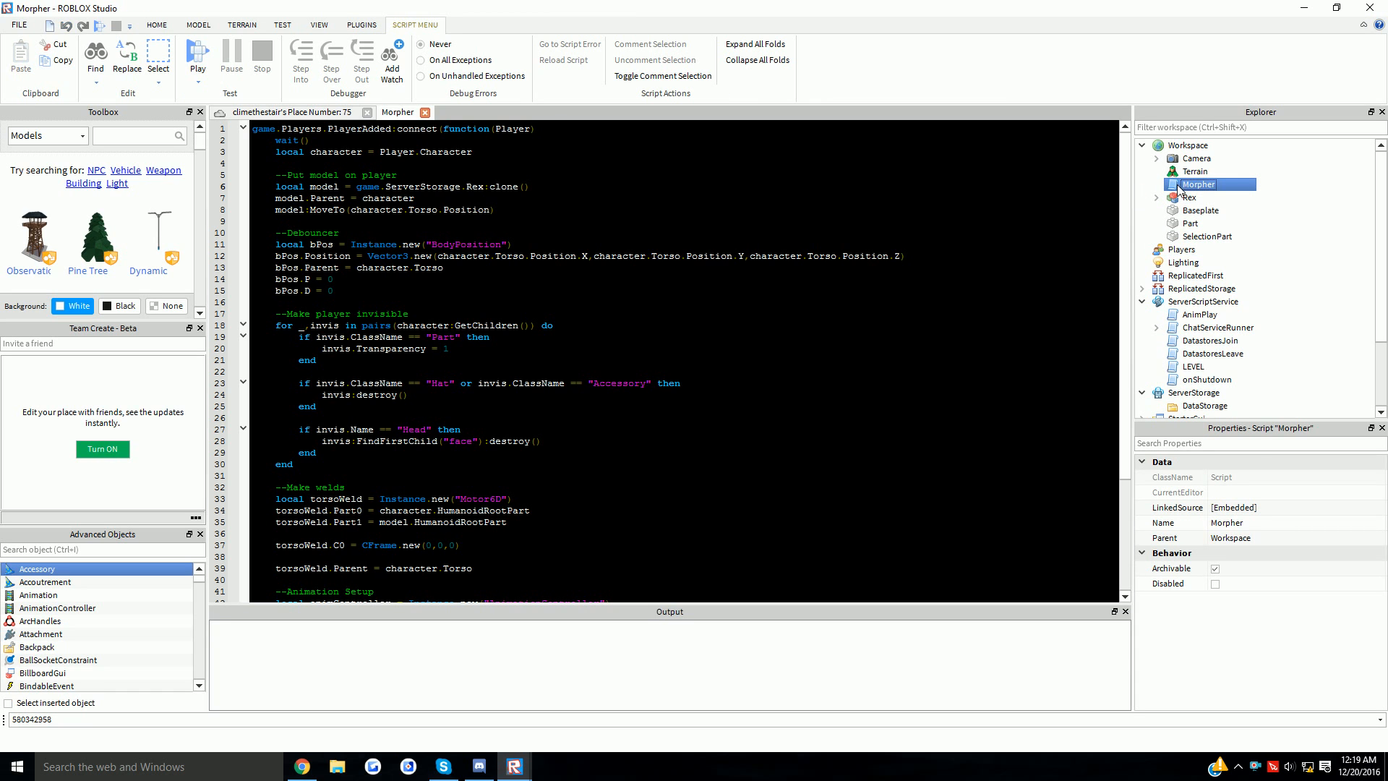
key("Return")
scroll(578, 217, "down", 3)
scroll(552, 187, "up", 3)
left_click_drag(562, 190, 253, 186)
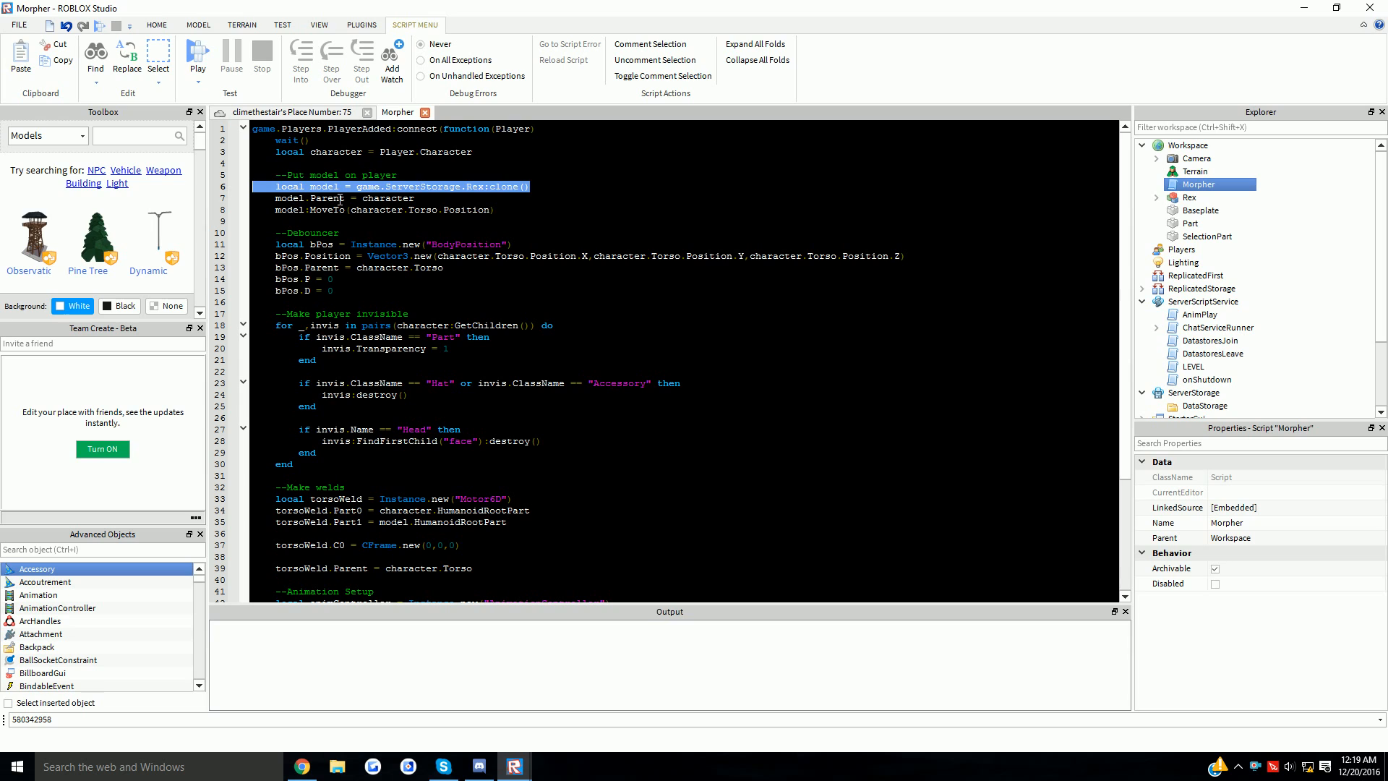
left_click(472, 194)
double_click(475, 188)
left_click(1191, 198)
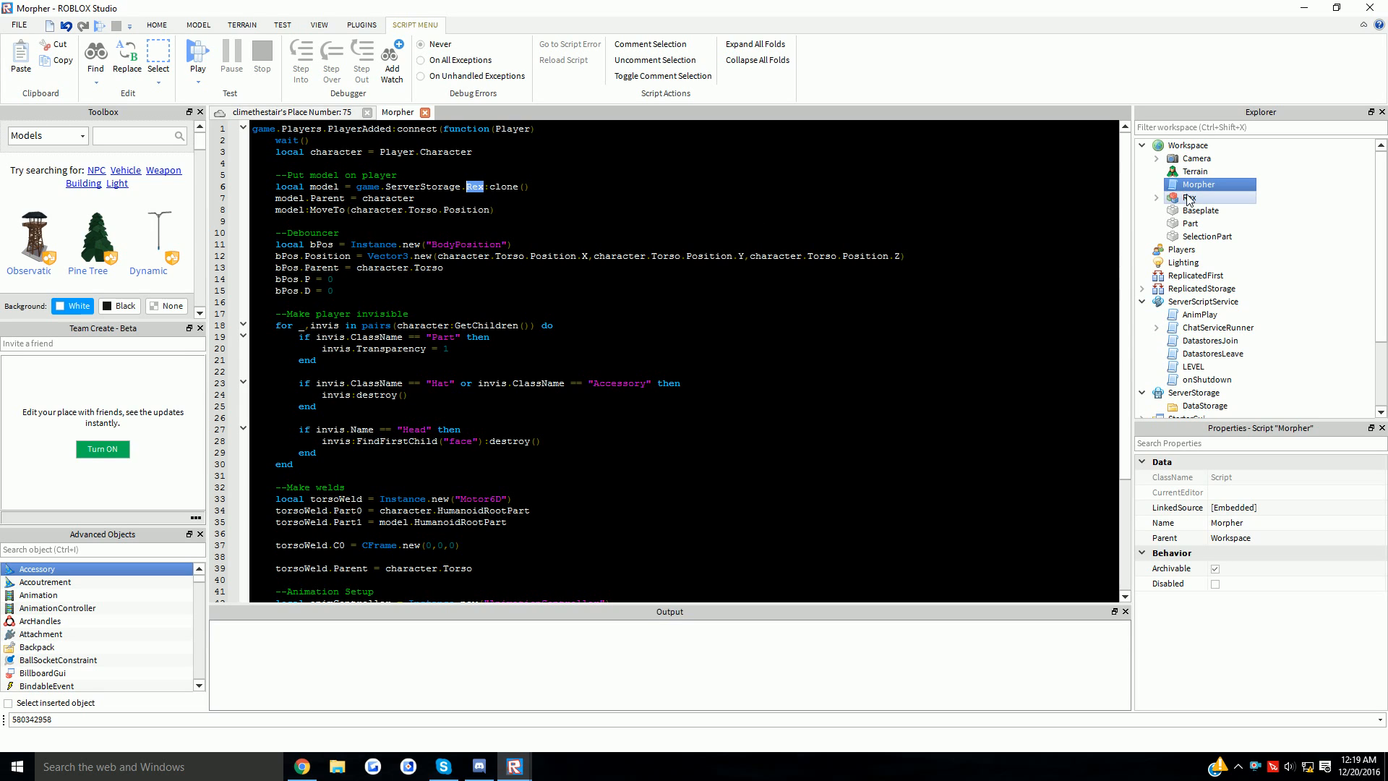
left_click(483, 188)
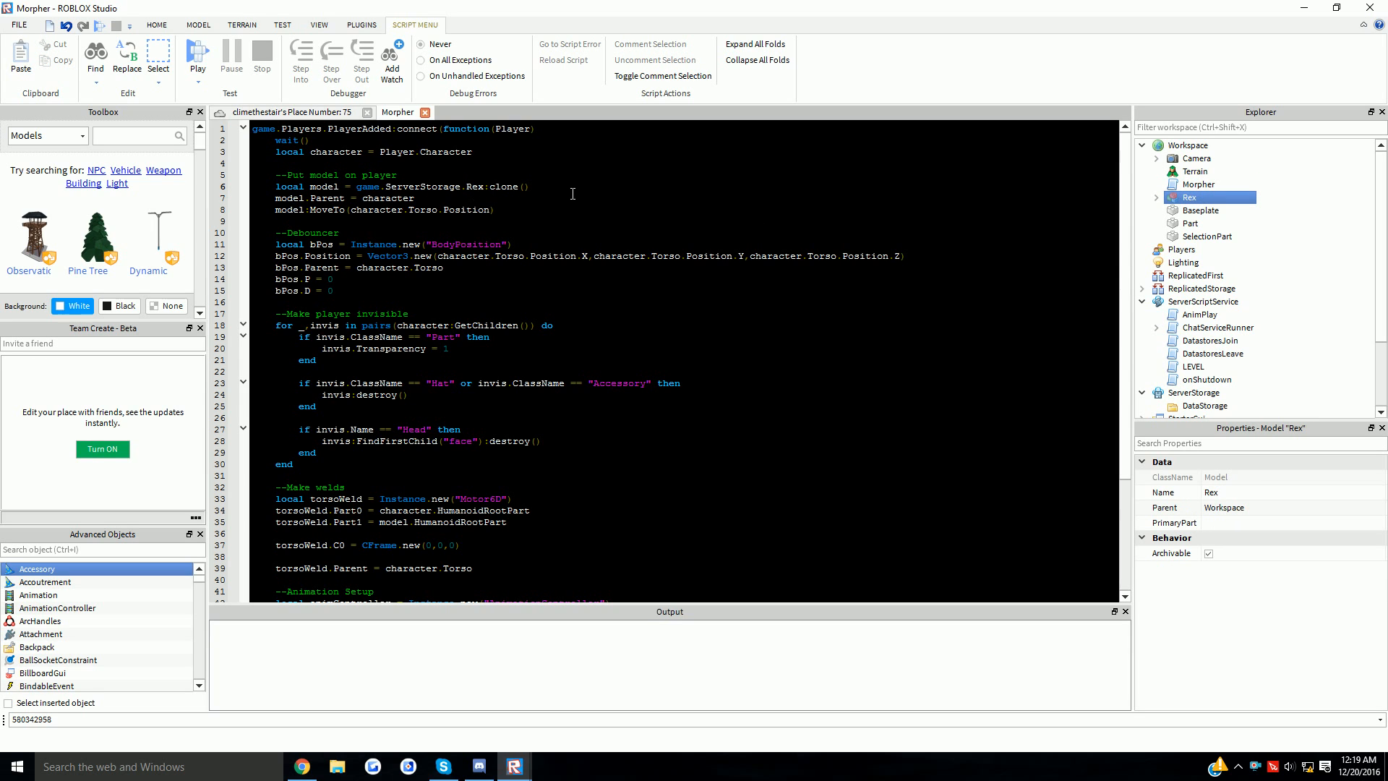
left_click(425, 113)
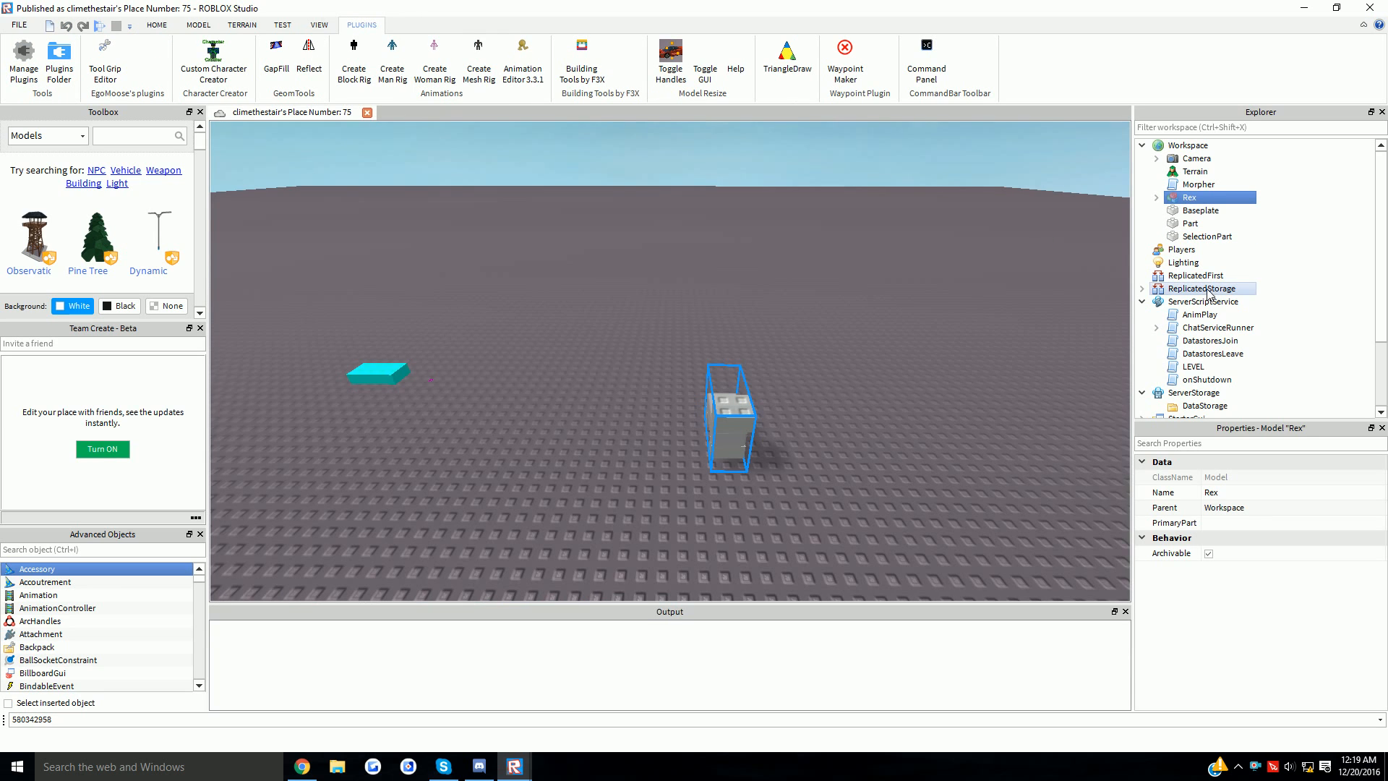
- Move AnimPlay into the Rex model, open it, and grab ID 580342958 from the command bar
left_click(1200, 315)
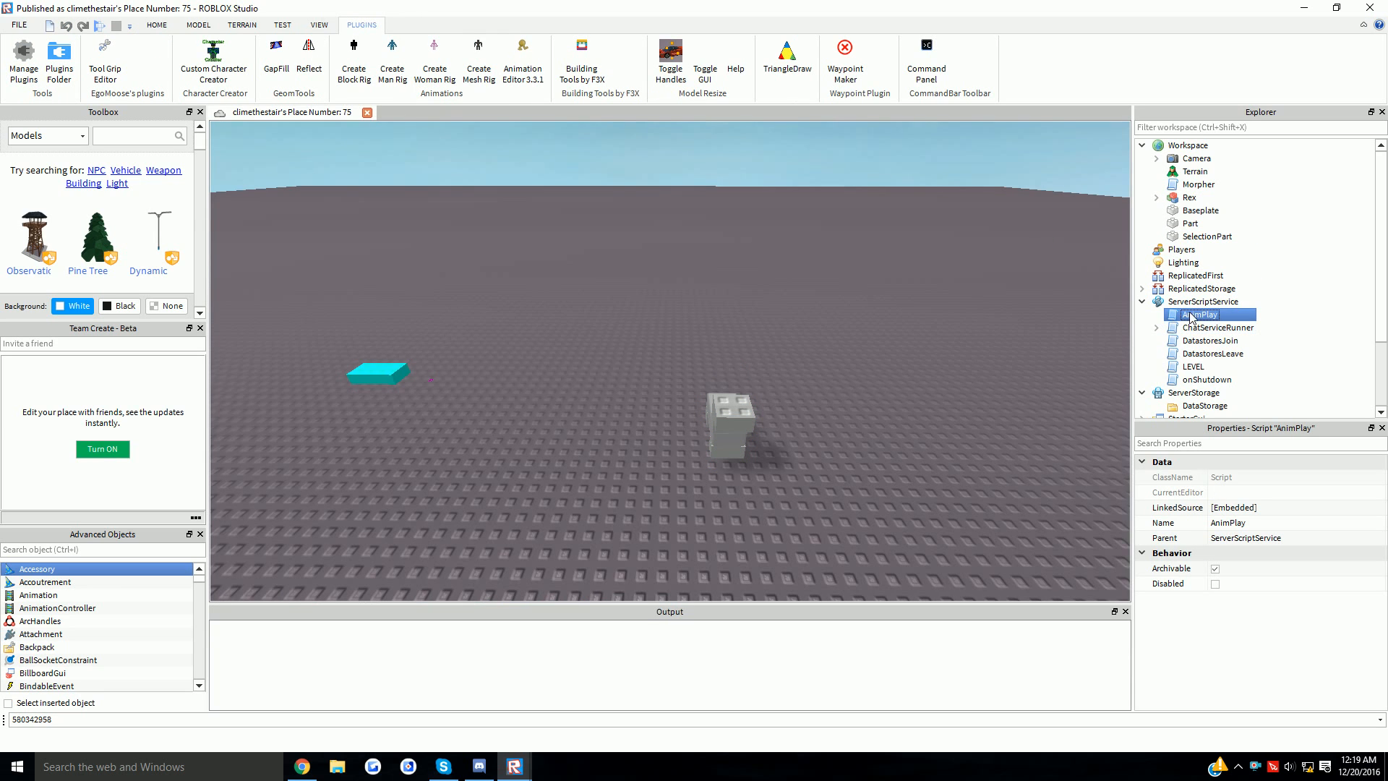
left_click_drag(1200, 315, 1192, 197)
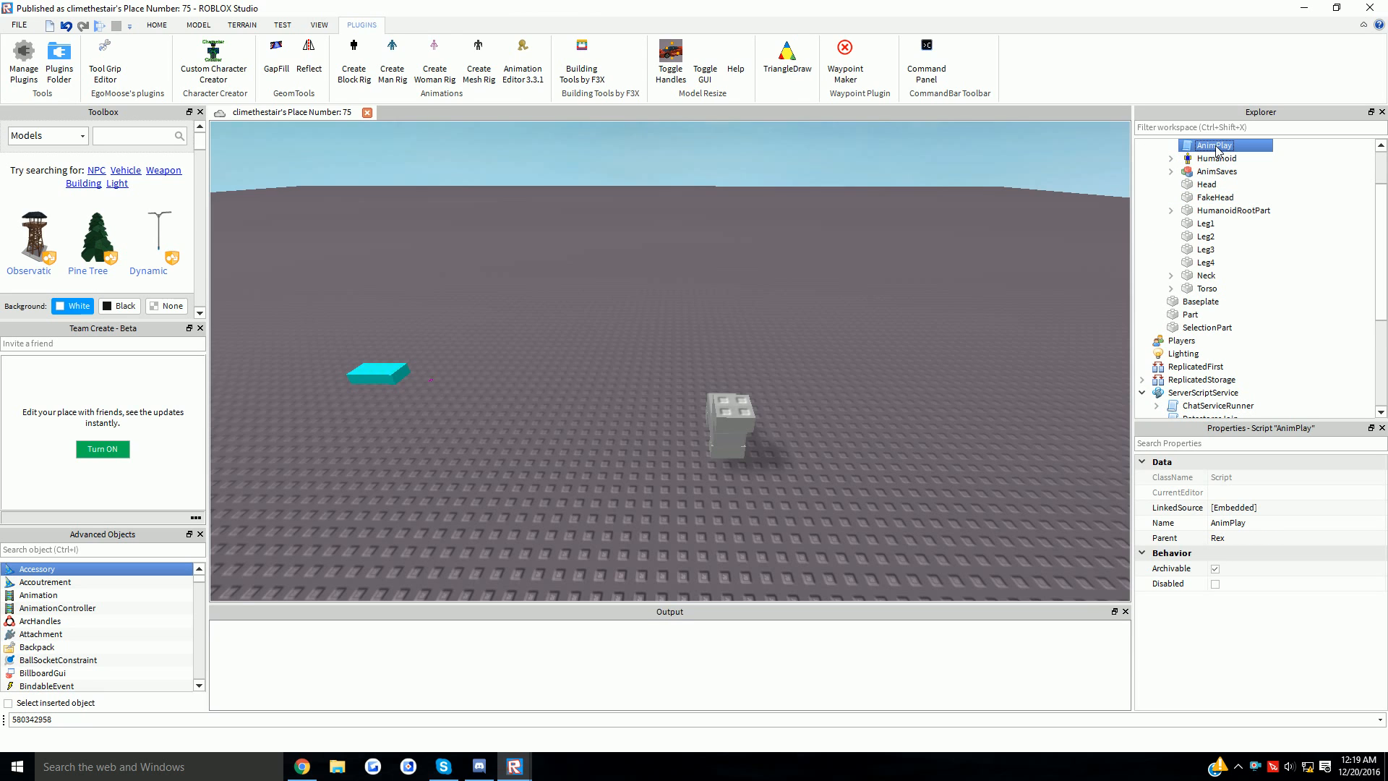
double_click(1214, 146)
left_click_drag(54, 719, 11, 719)
key("ctrl+c")
key("BackSpace")
- Replace the old ID 580333572 on line 3 with 580342958 and close the script
double_click(582, 152)
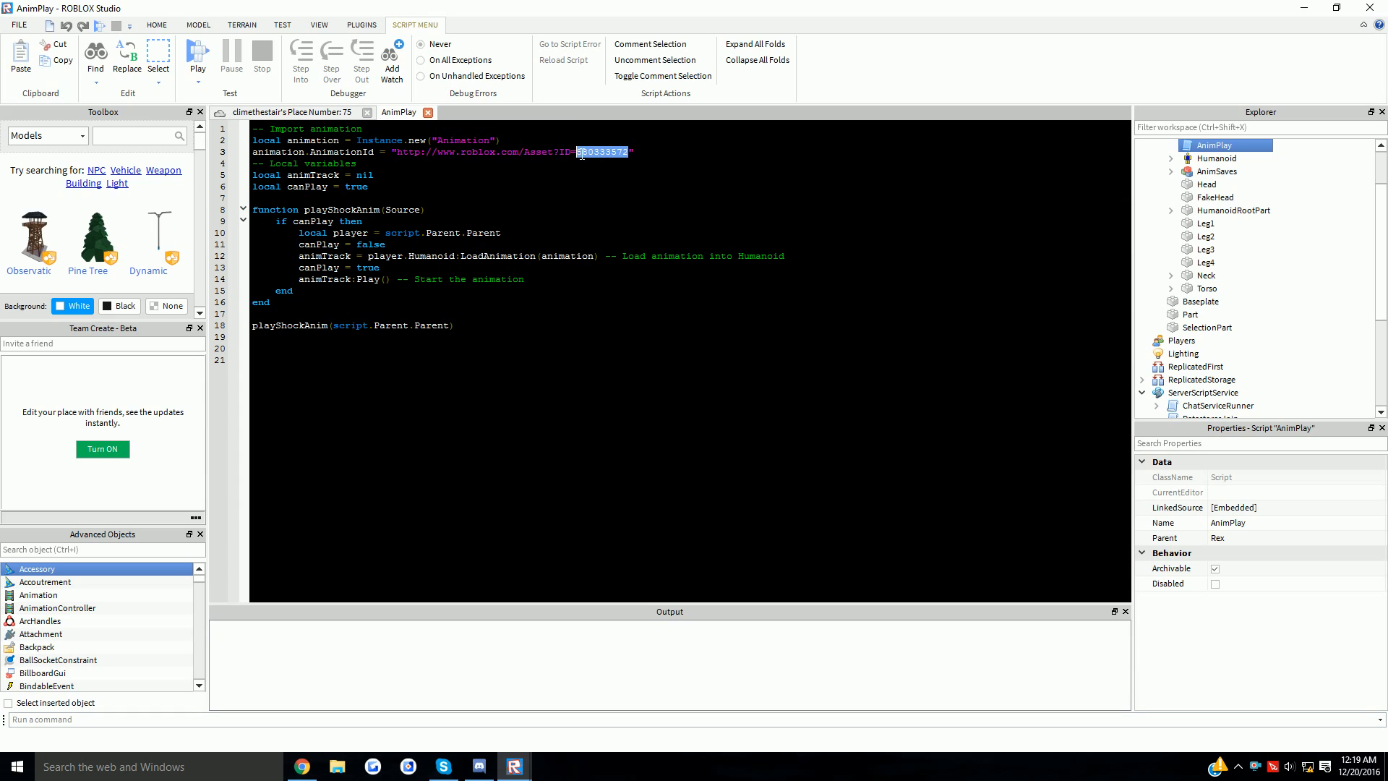
left_click_drag(578, 153, 391, 151)
key("ctrl+v")
left_click(422, 175)
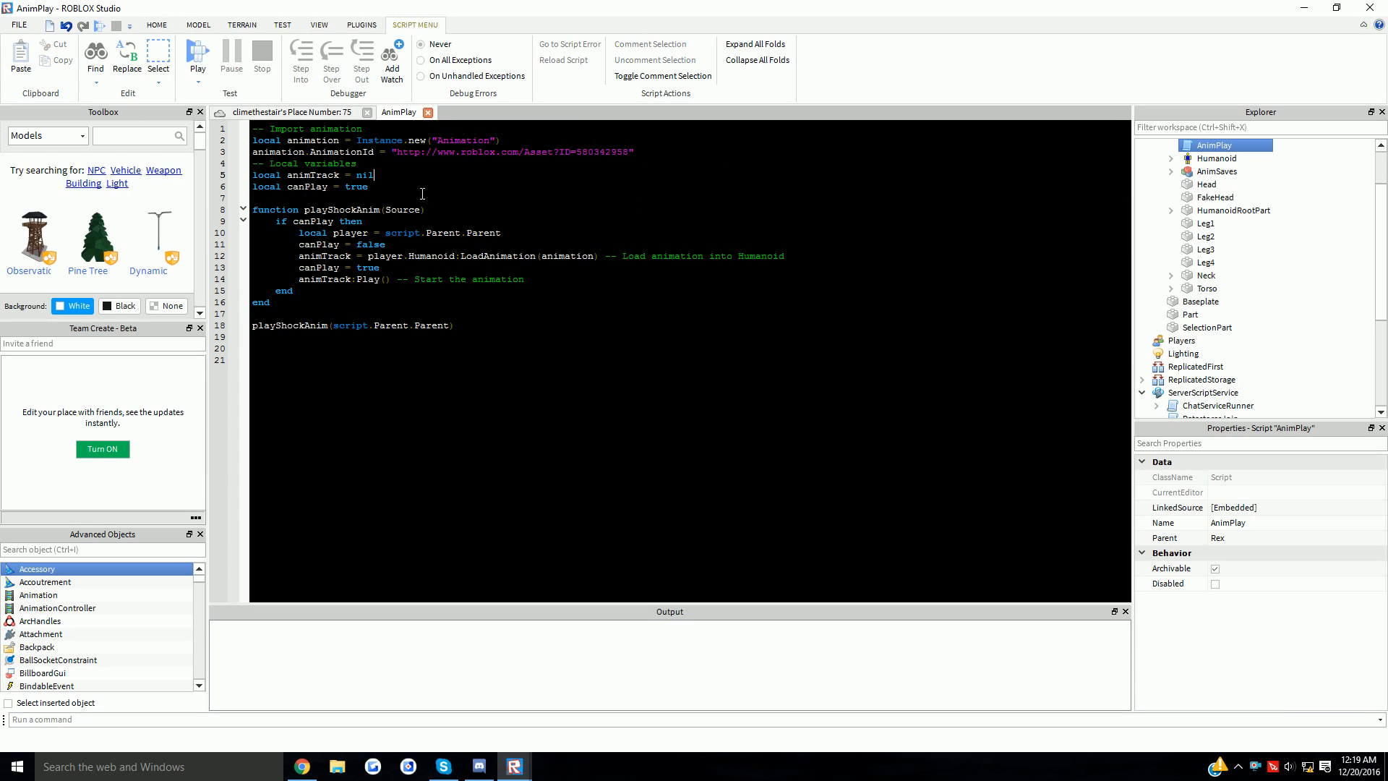
left_click(427, 113)
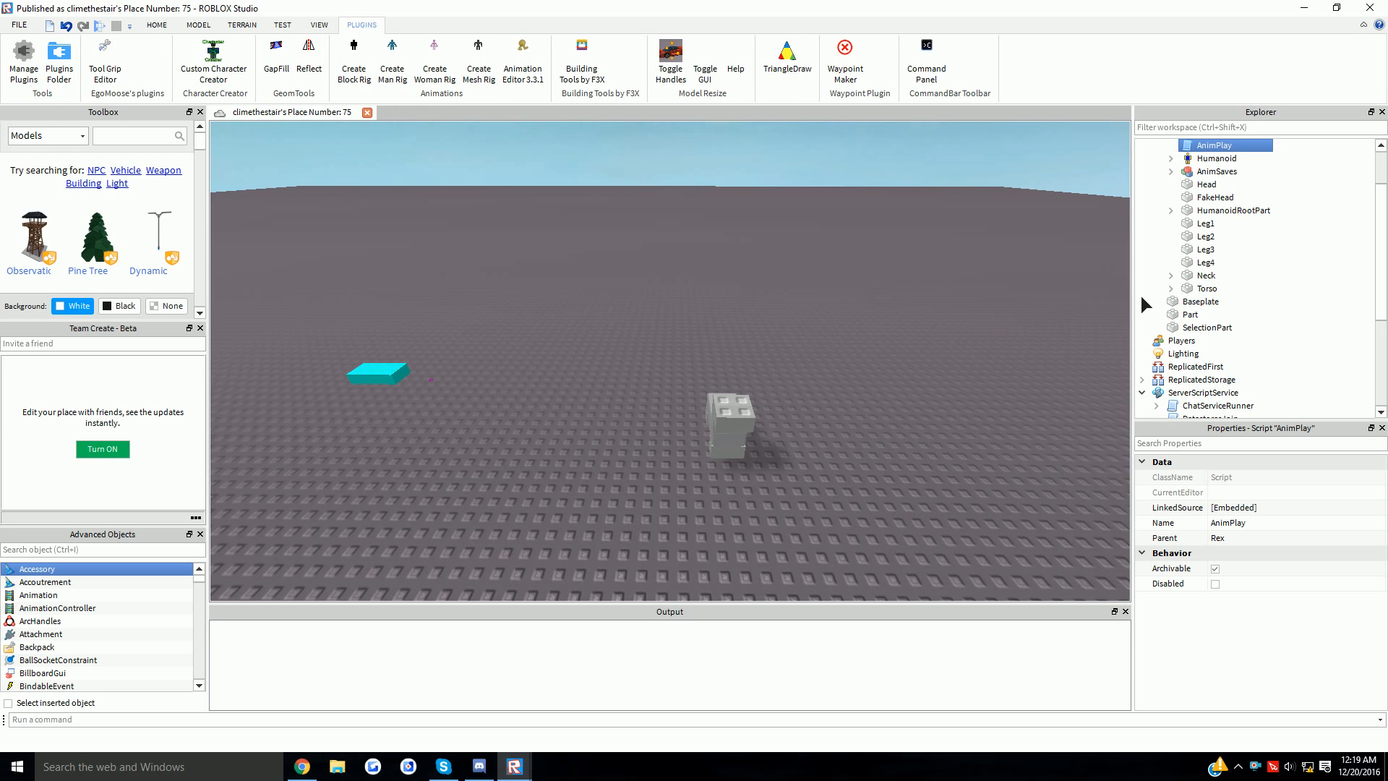
- Delete the Humanoid from the Rex model
key("d")
scroll(1140, 296, "up", 2)
left_click(1214, 279)
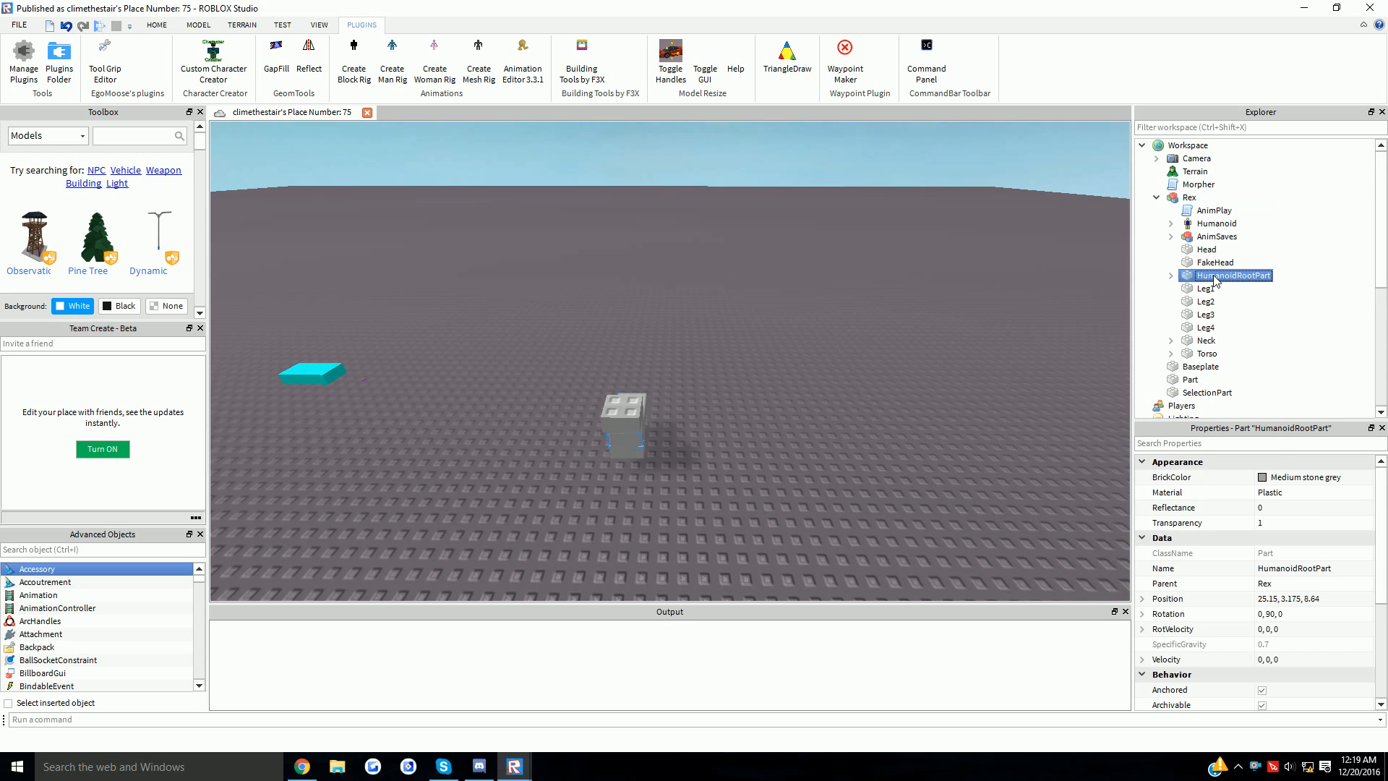
scroll(1255, 492, "down", 2)
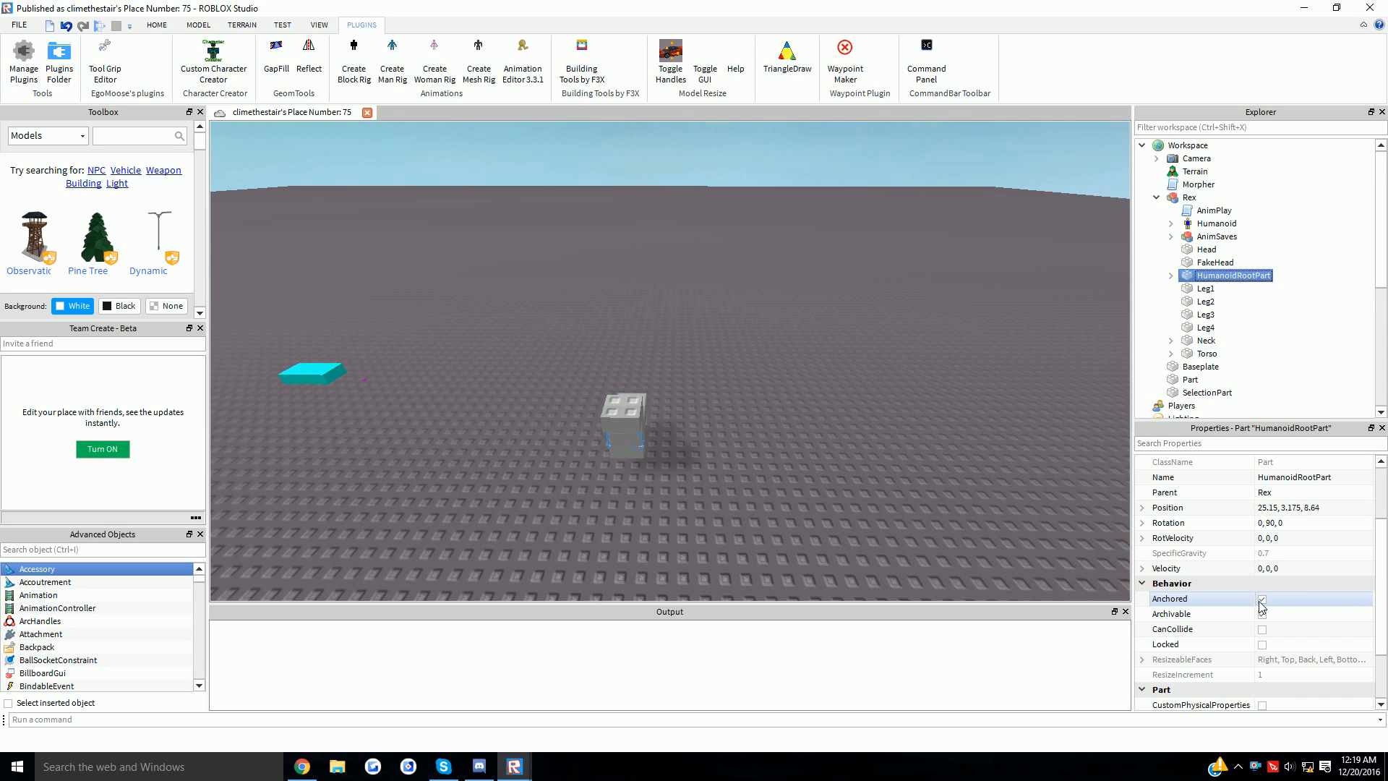
left_click(162, 29)
left_click(609, 334)
right_click_drag(780, 284, 923, 279)
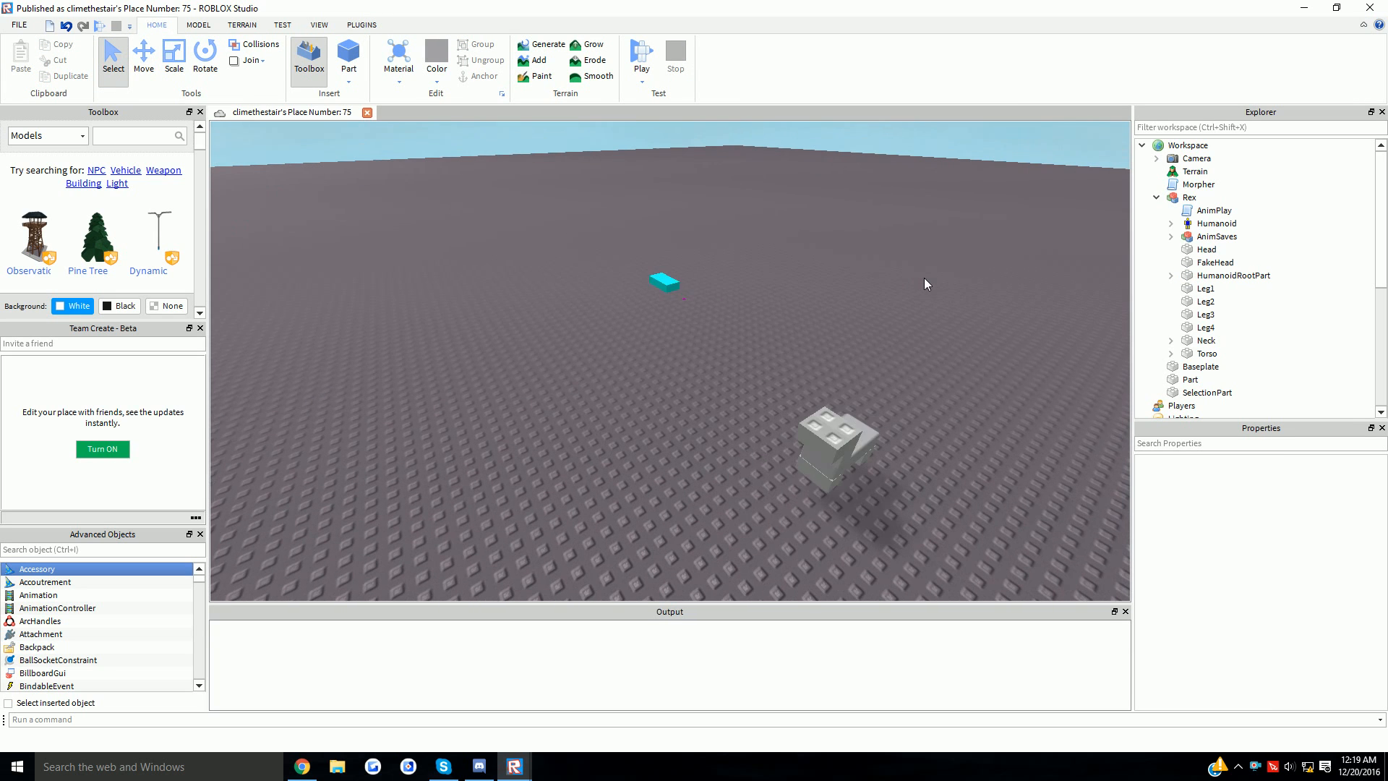
key("d")
left_click(1208, 225)
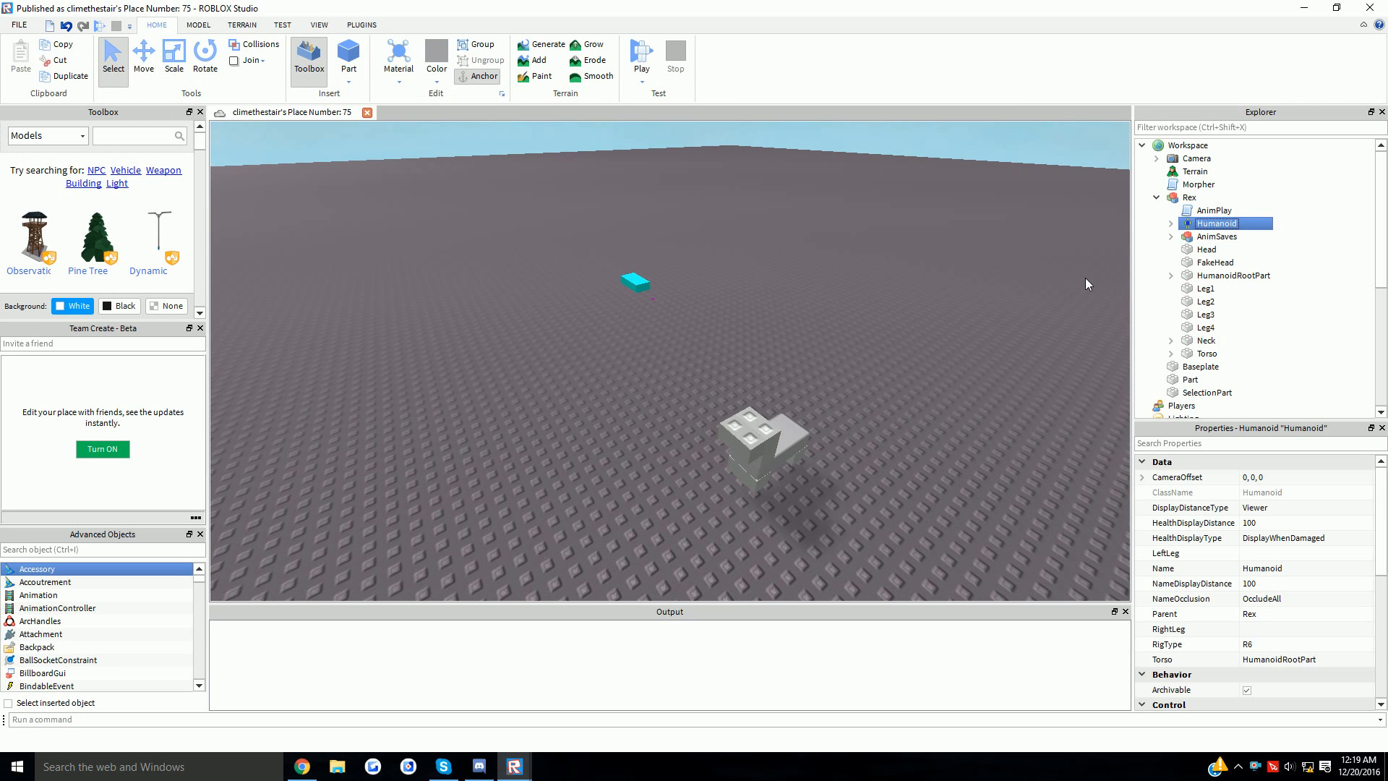
key("Delete")
- Drag the Rex model from Workspace into ServerStorage in the Explorer
left_click(788, 453)
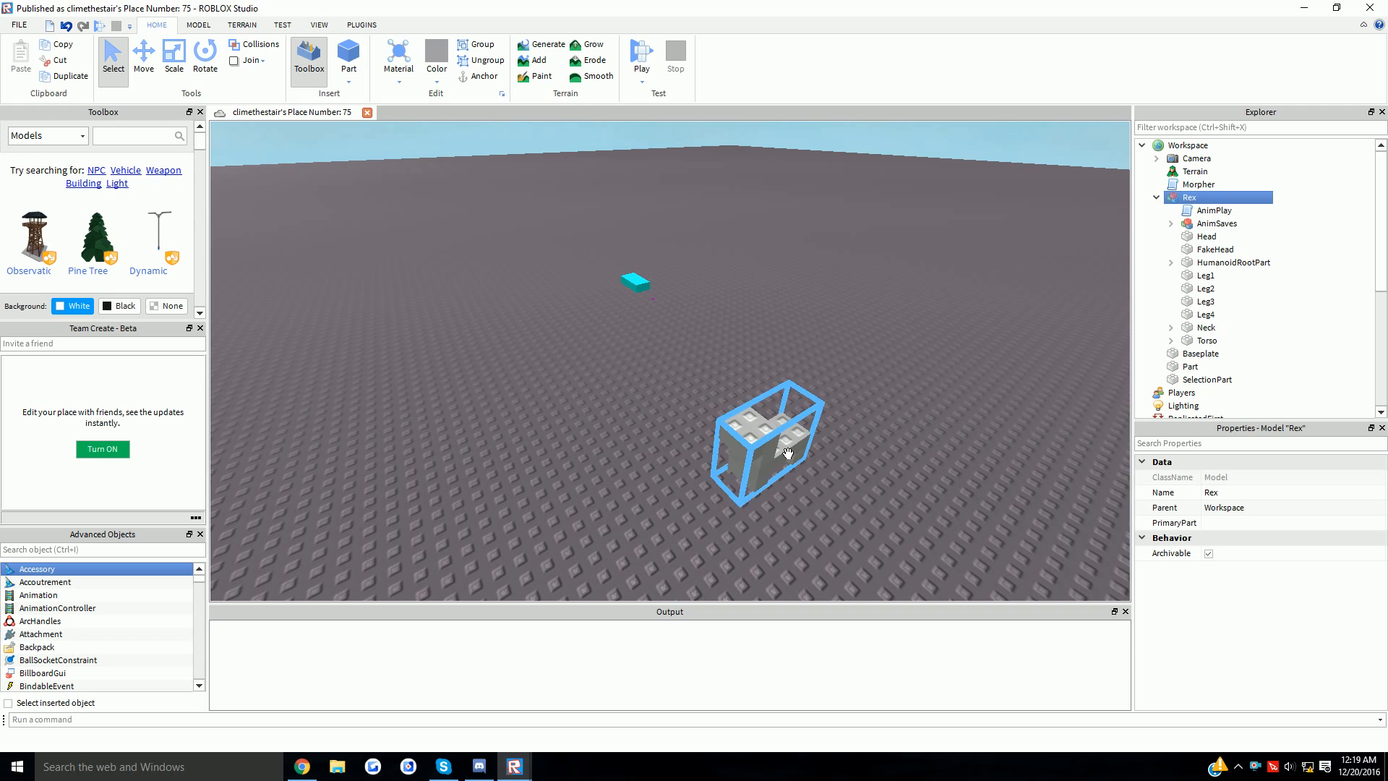
key("a")
right_click_drag(668, 321, 677, 319)
right_click_drag(589, 366, 590, 366)
left_click(735, 393)
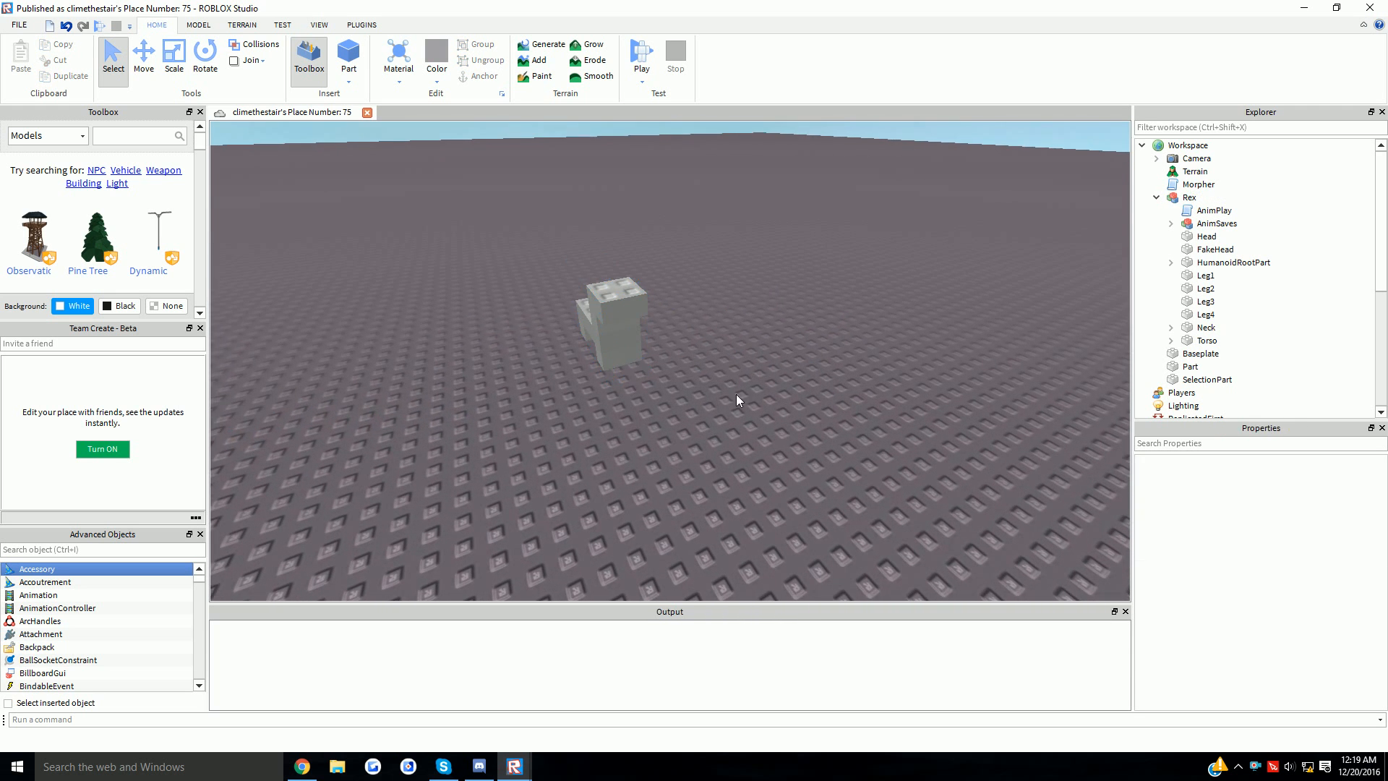
key("w")
key("a")
right_click_drag(688, 358, 687, 359)
left_click(584, 342)
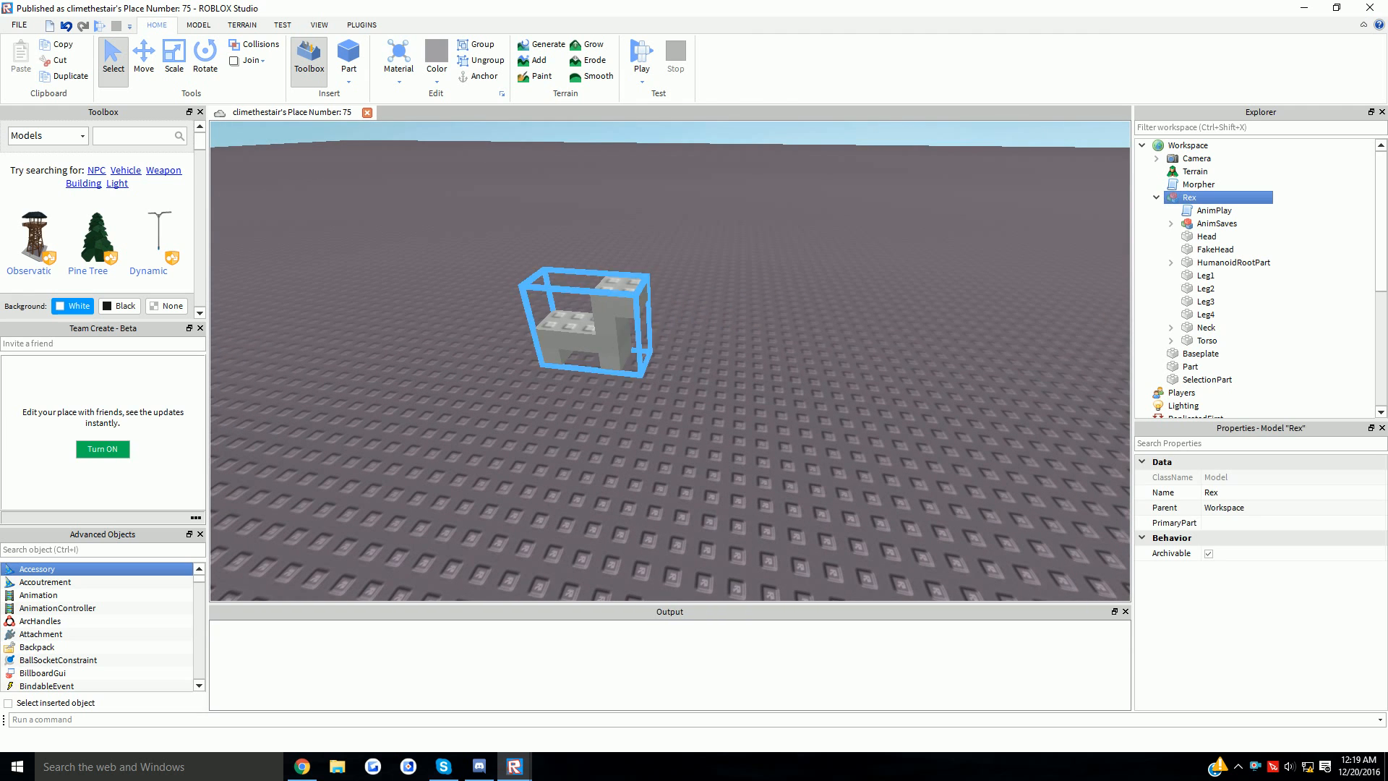
left_click(1156, 198)
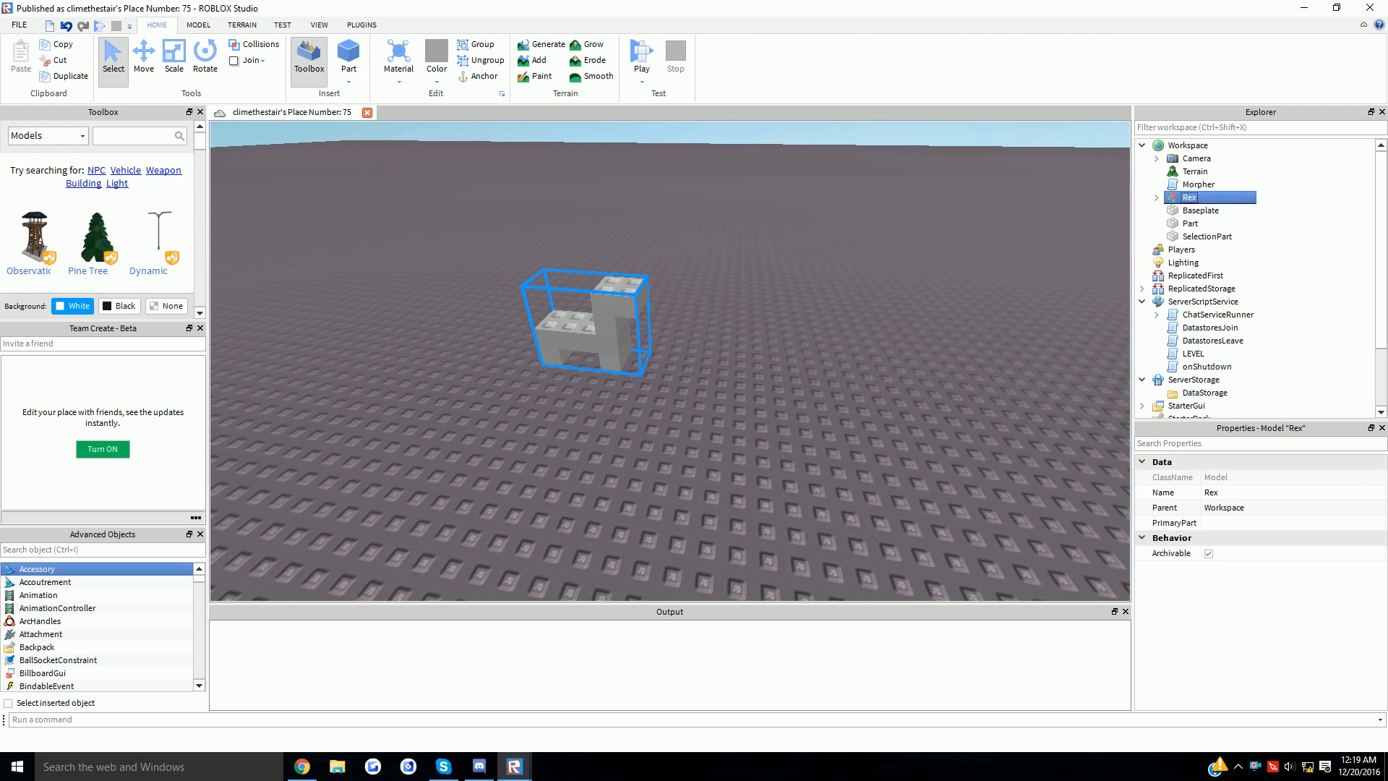
left_click_drag(1188, 197, 1266, 303)
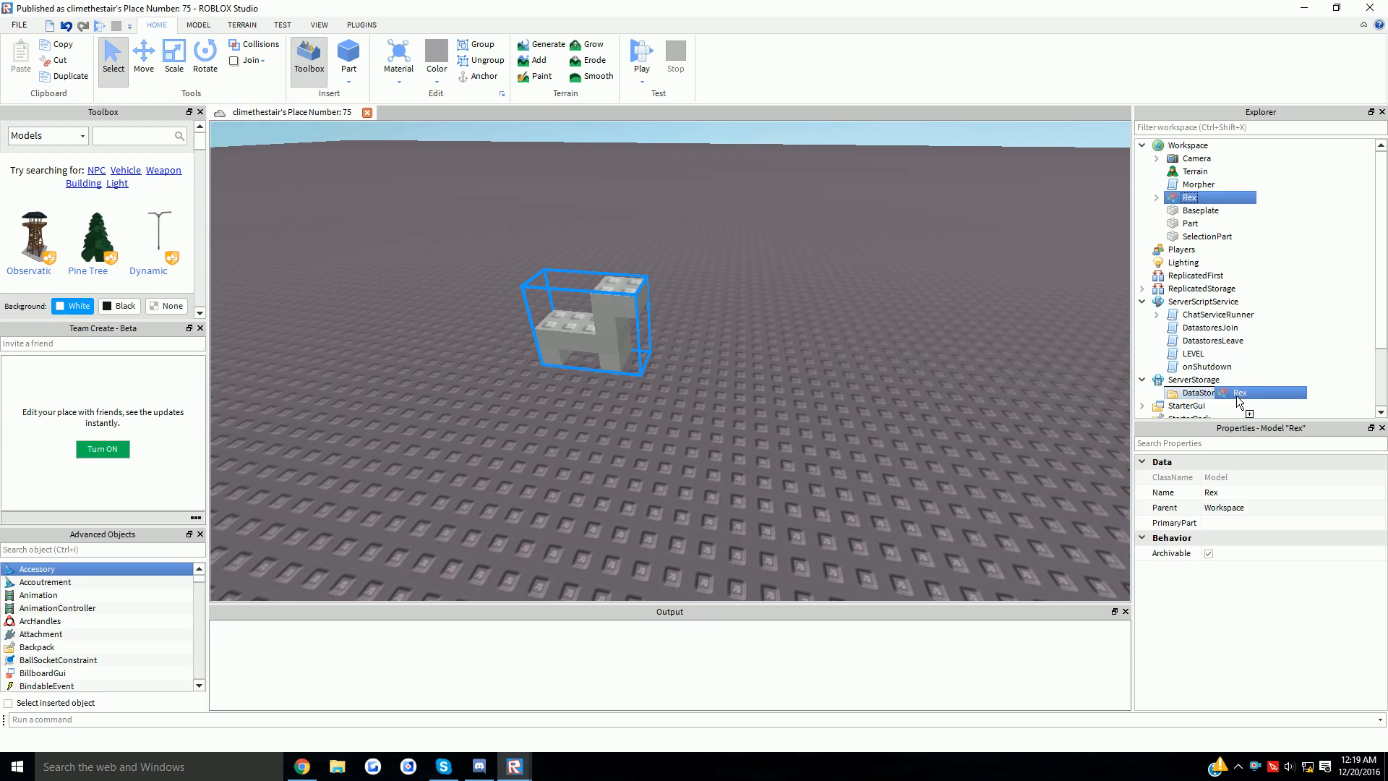
left_click_drag(1239, 402, 1220, 389)
left_click(1027, 337)
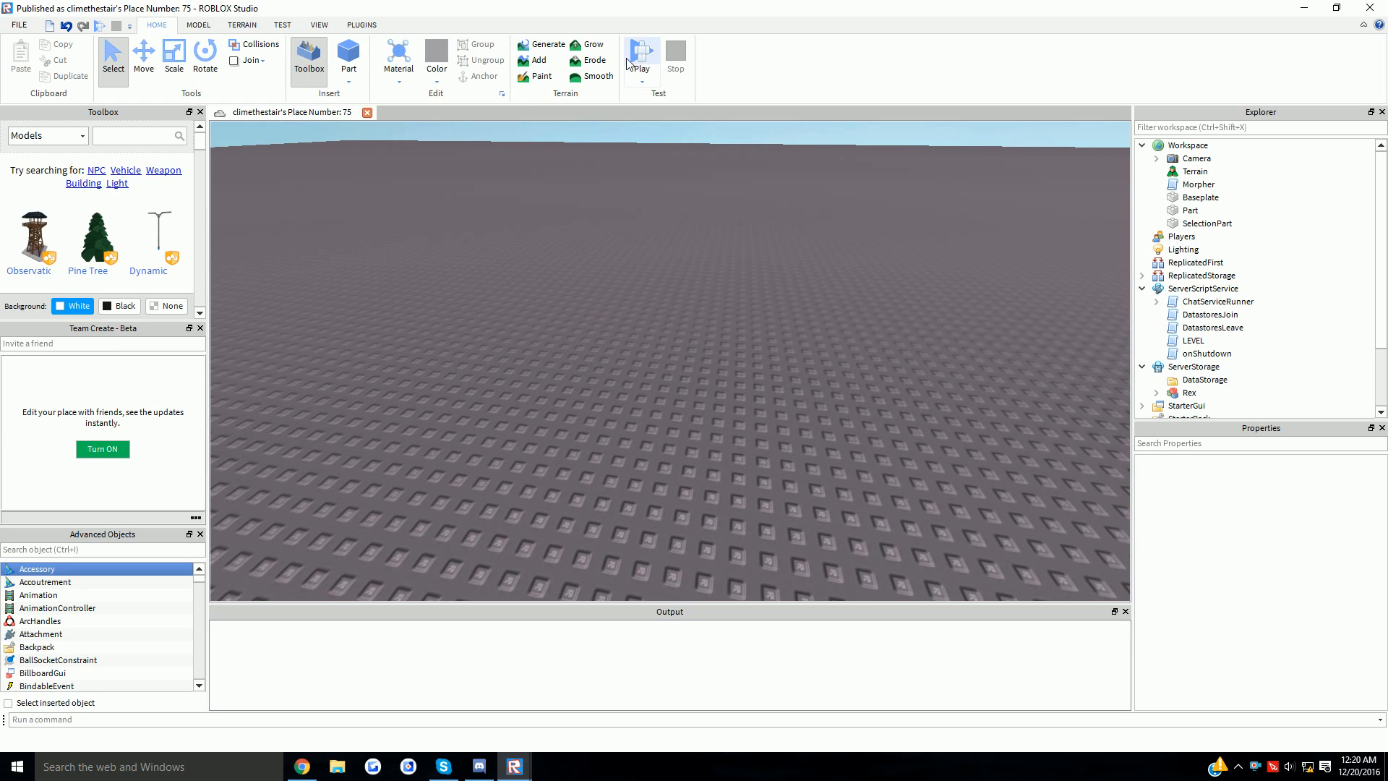
- Playtest with F5, walking and jumping as the Rex morph using WASD and space, then stop
key("F5")
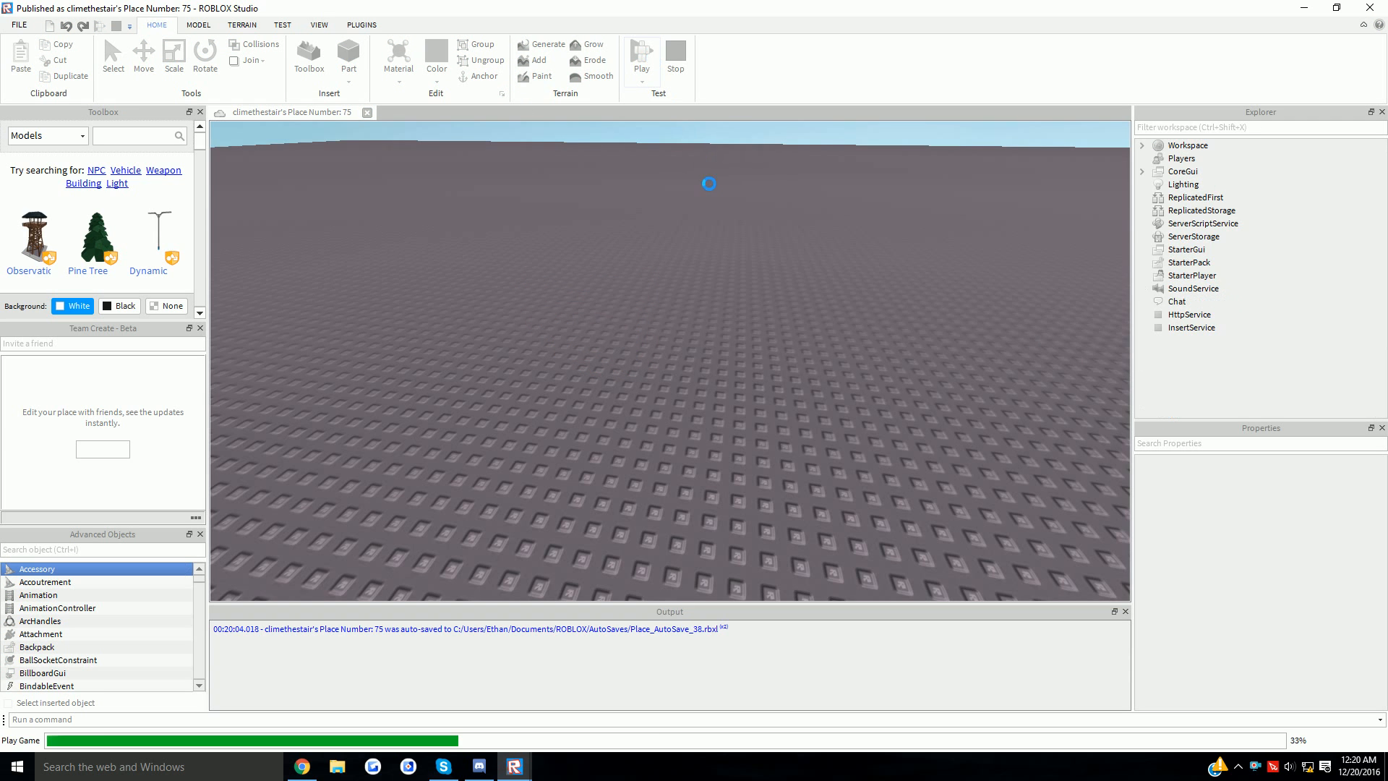
key("s")
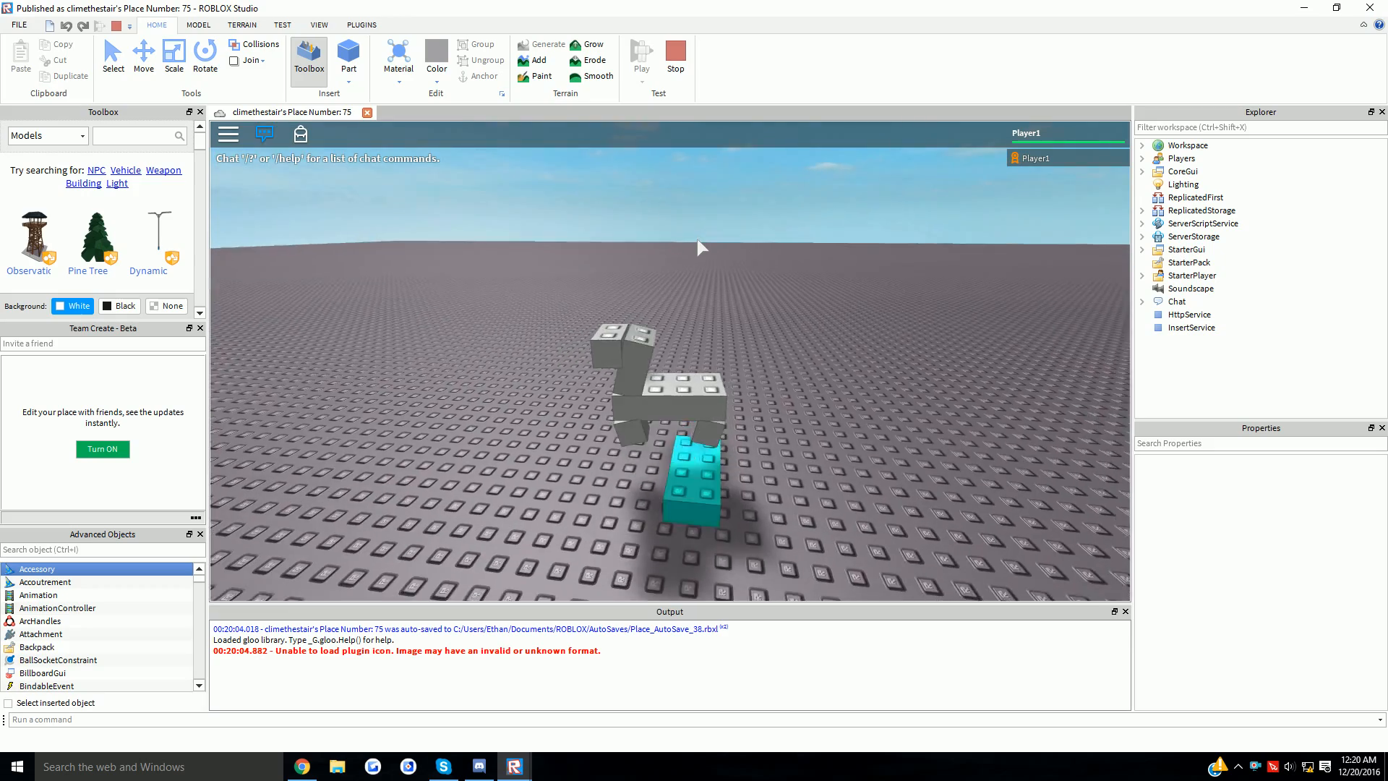
key("space")
key("s")
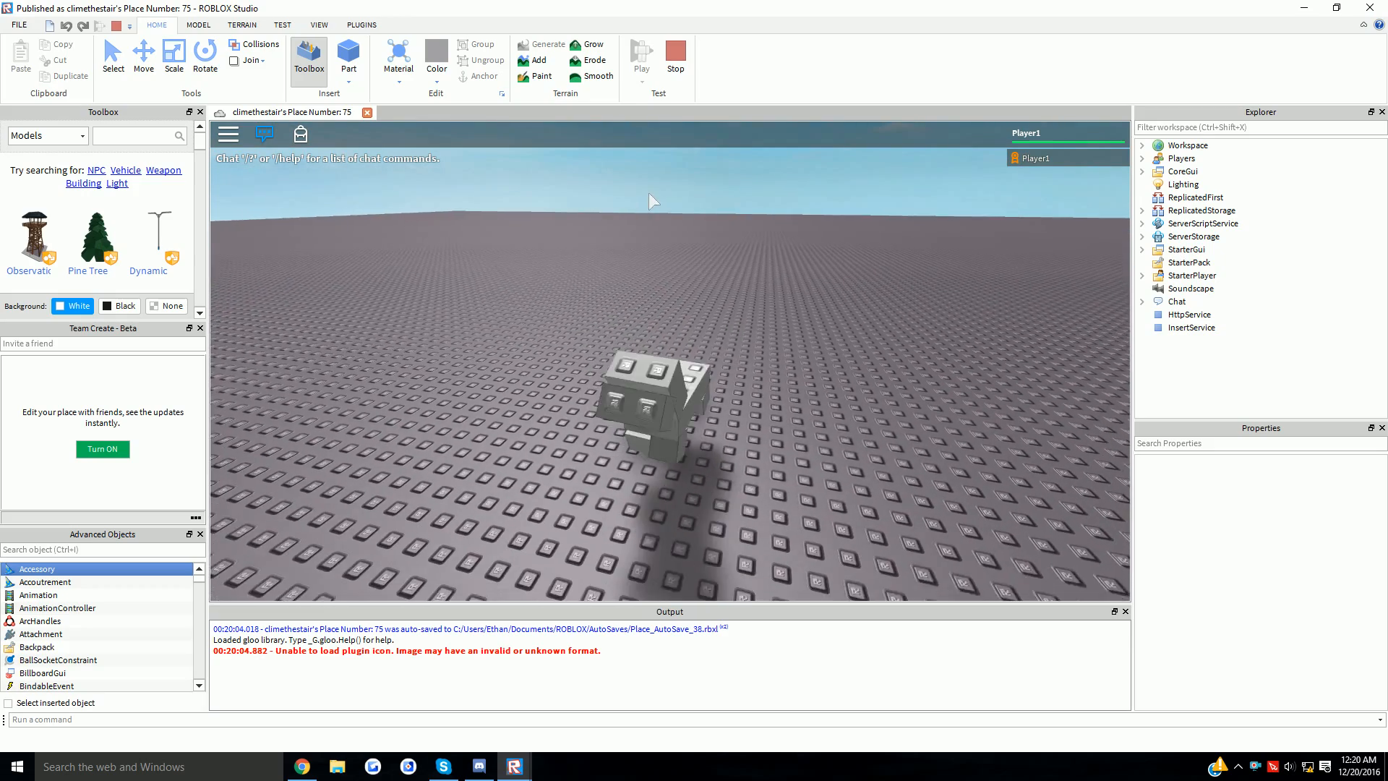
key("w")
key("a")
key("s")
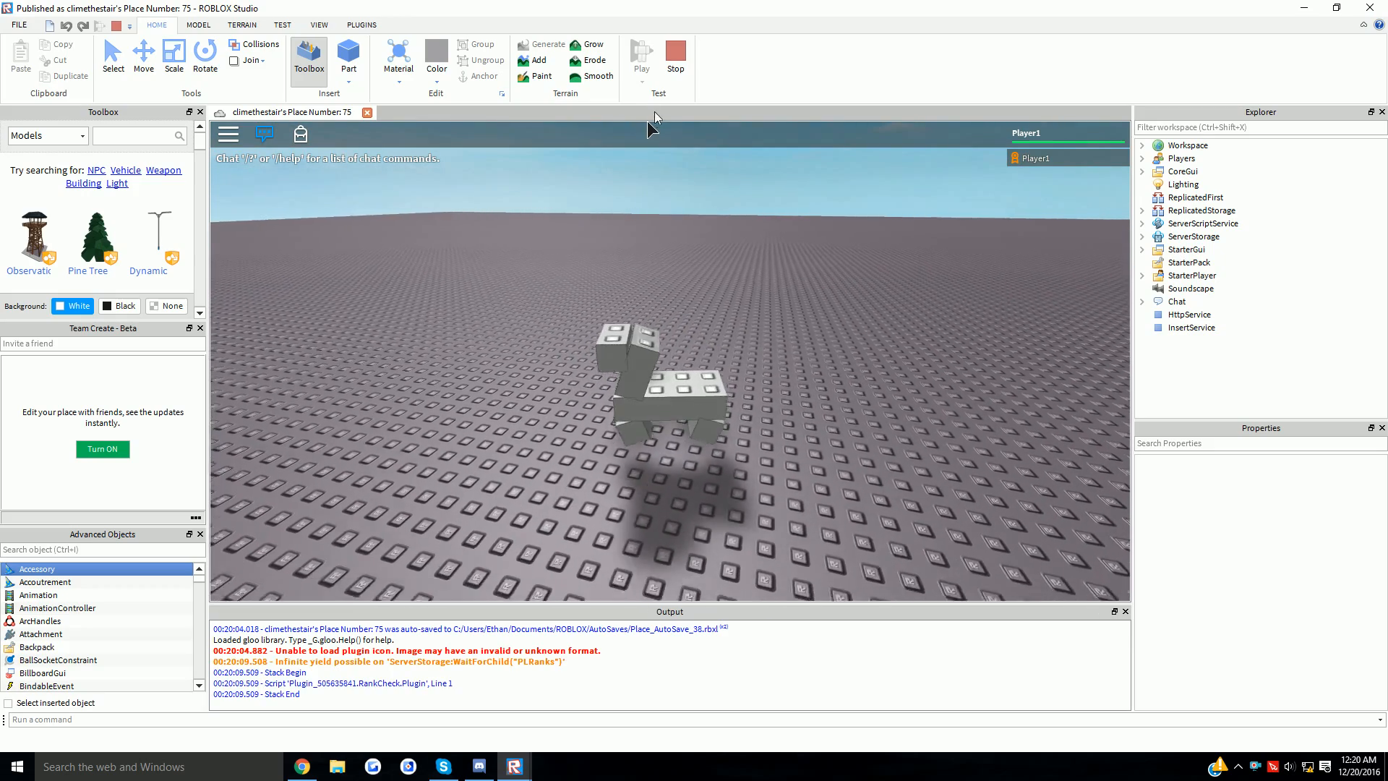
left_click(675, 54)
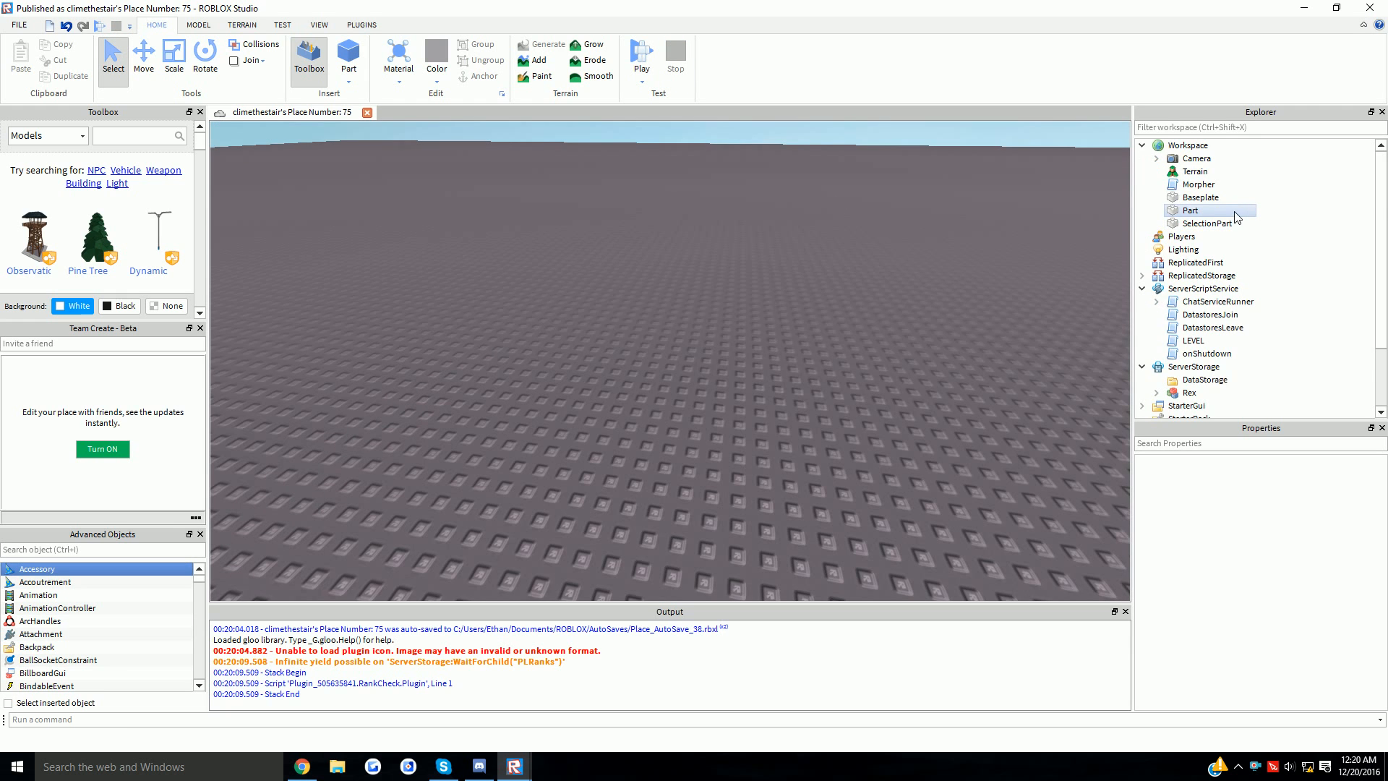
- Move Rex from ServerStorage back into Workspace and select its HumanoidRootPart
scroll(1222, 238, "down", 2)
left_click(1189, 314)
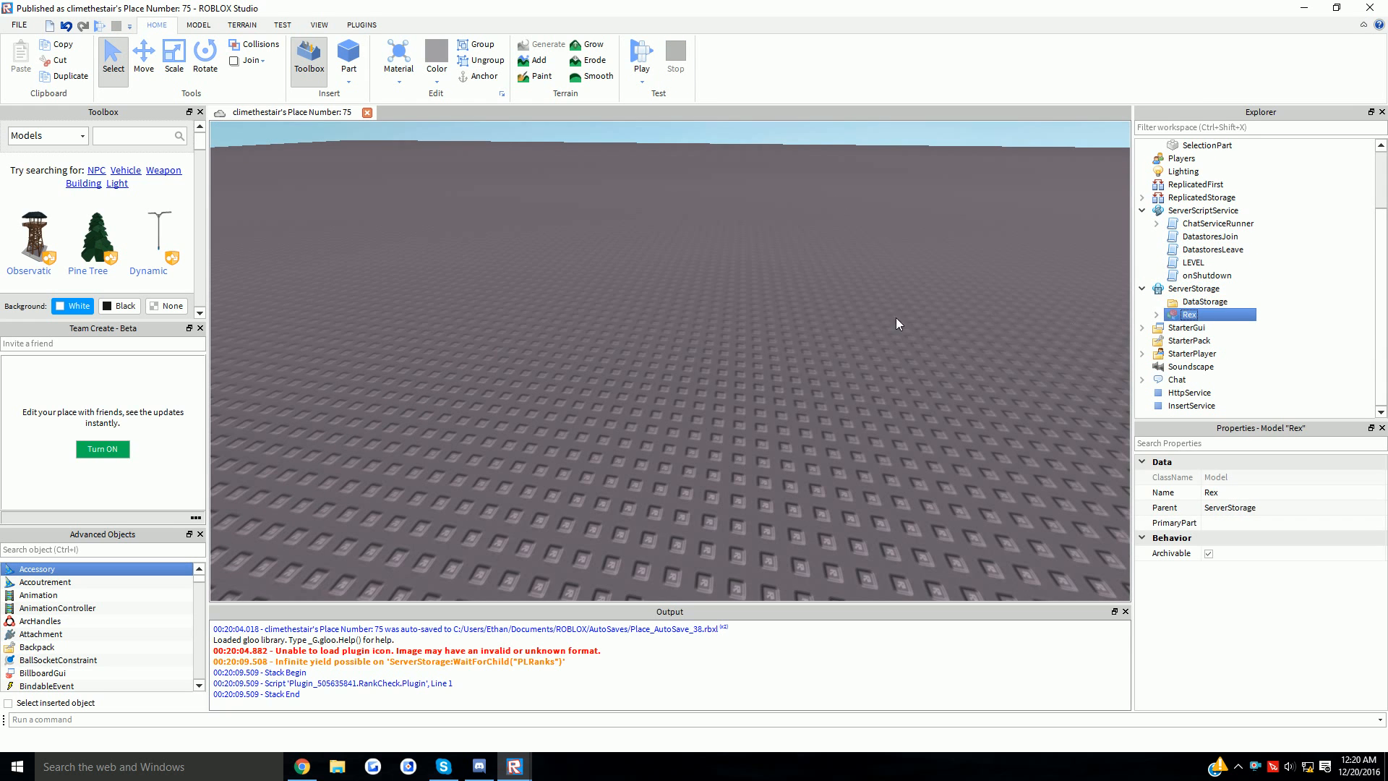
key("ctrl+x")
key("ctrl+v")
right_click_drag(808, 326, 787, 328)
left_click(787, 329)
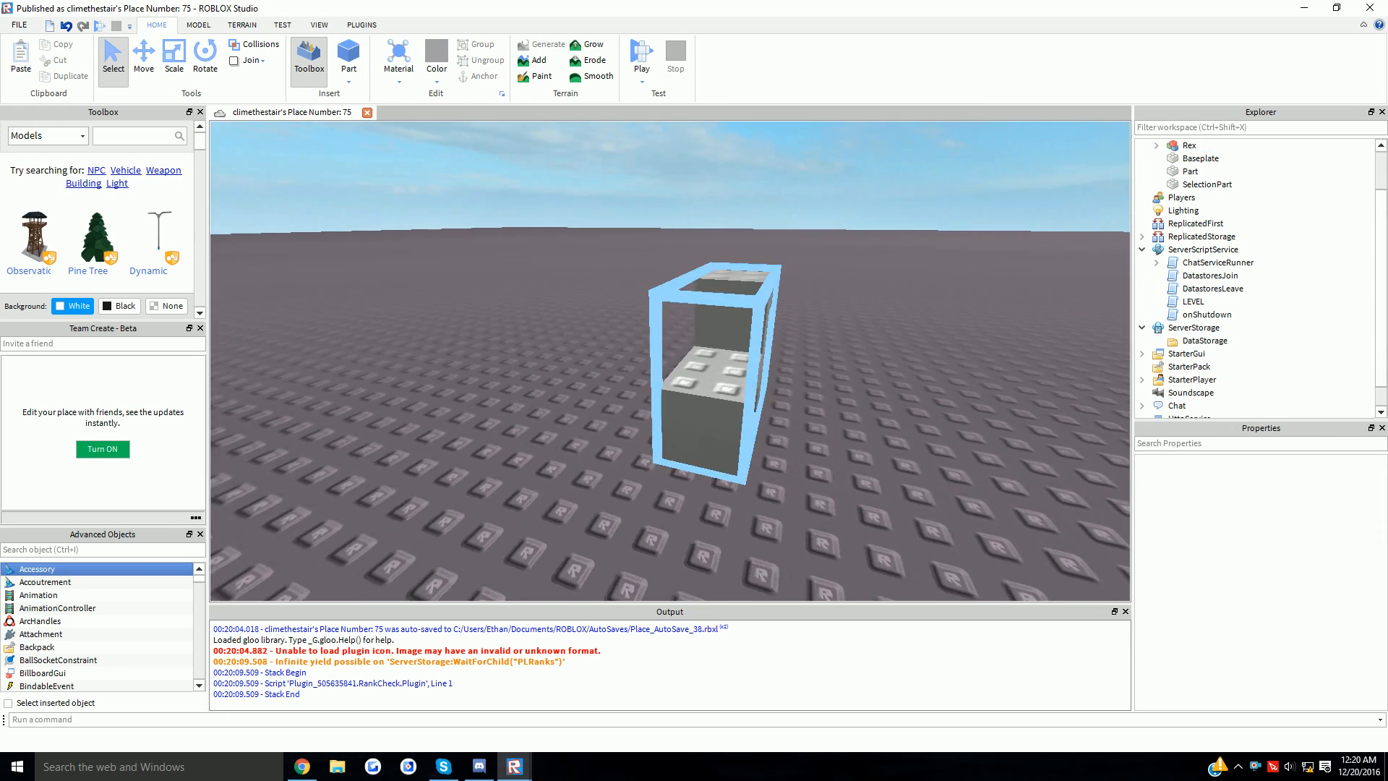
scroll(787, 328, "up", 4)
scroll(787, 328, "down", 5)
left_click(716, 354)
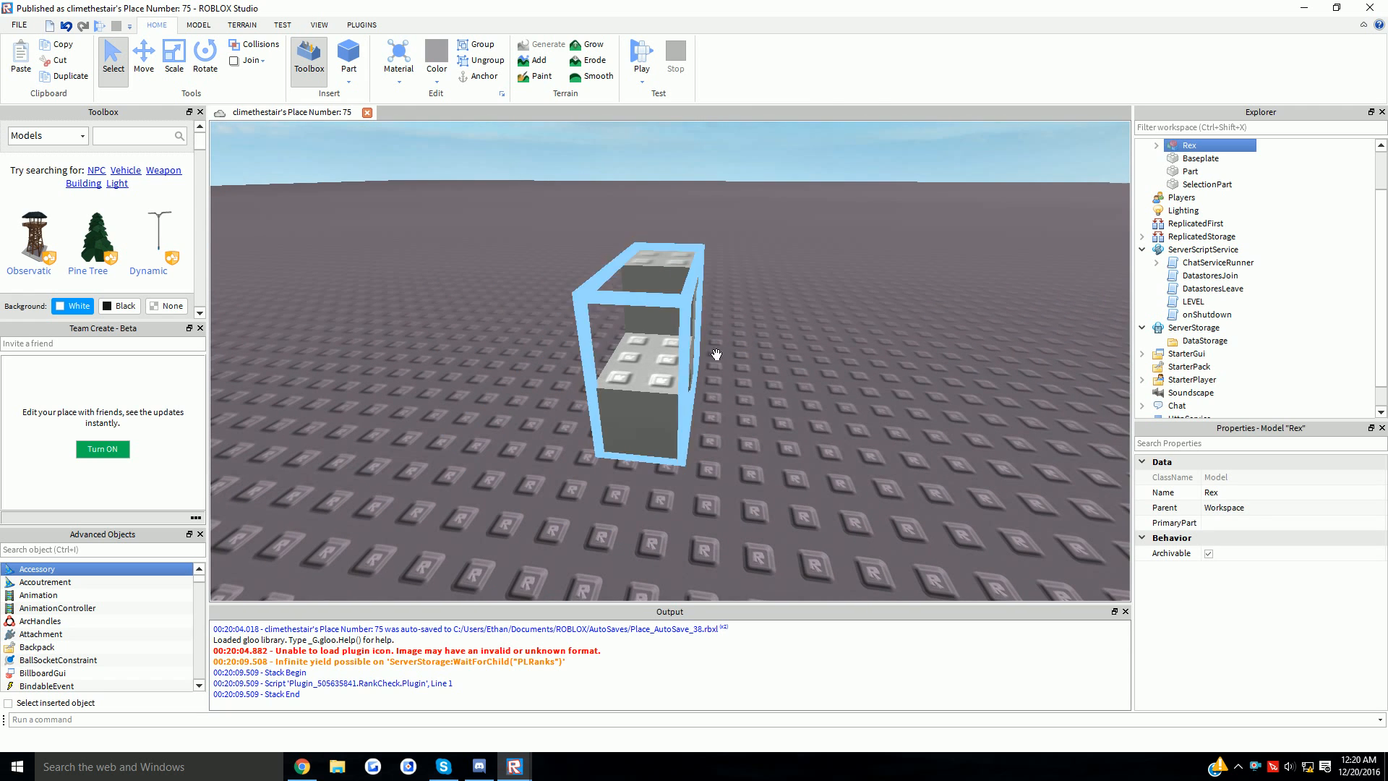
left_click(1157, 145)
left_click(1233, 210)
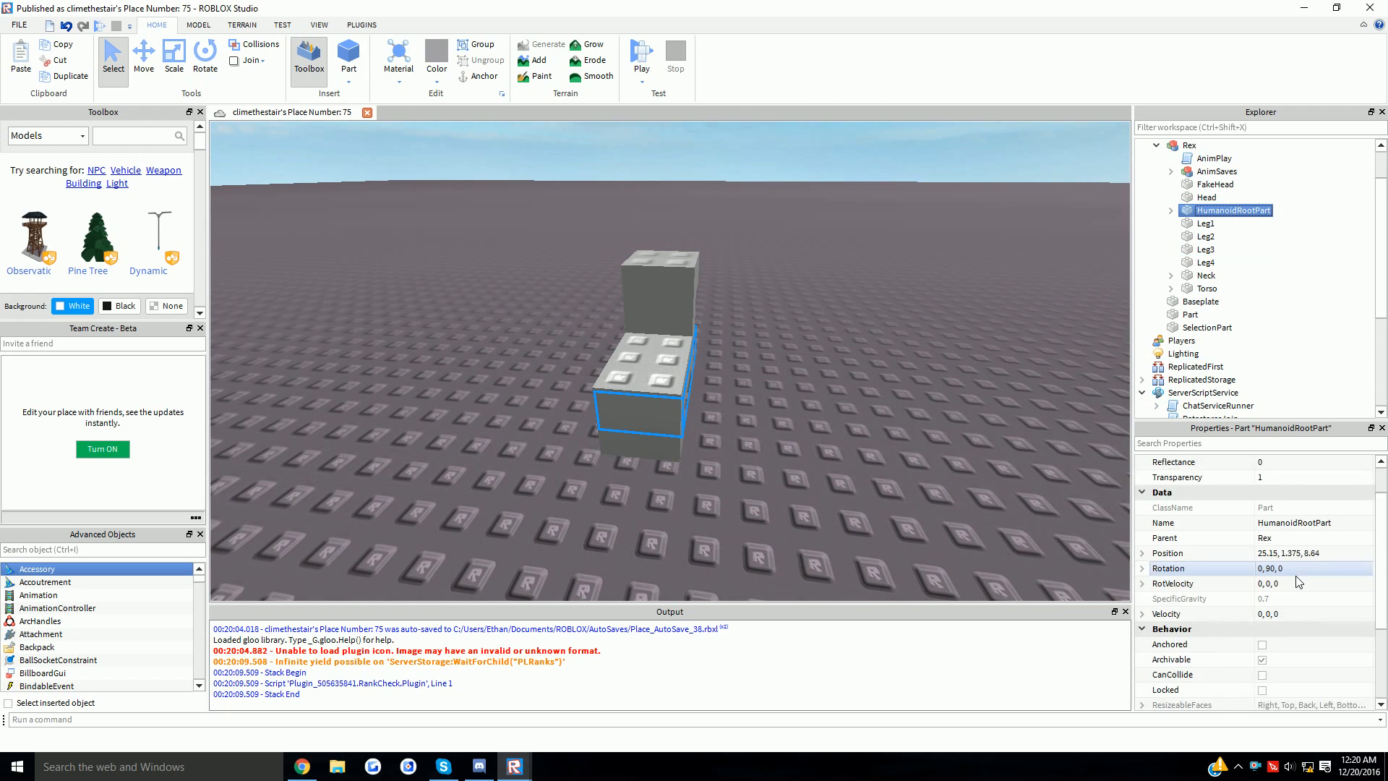
scroll(1283, 564, "down", 1)
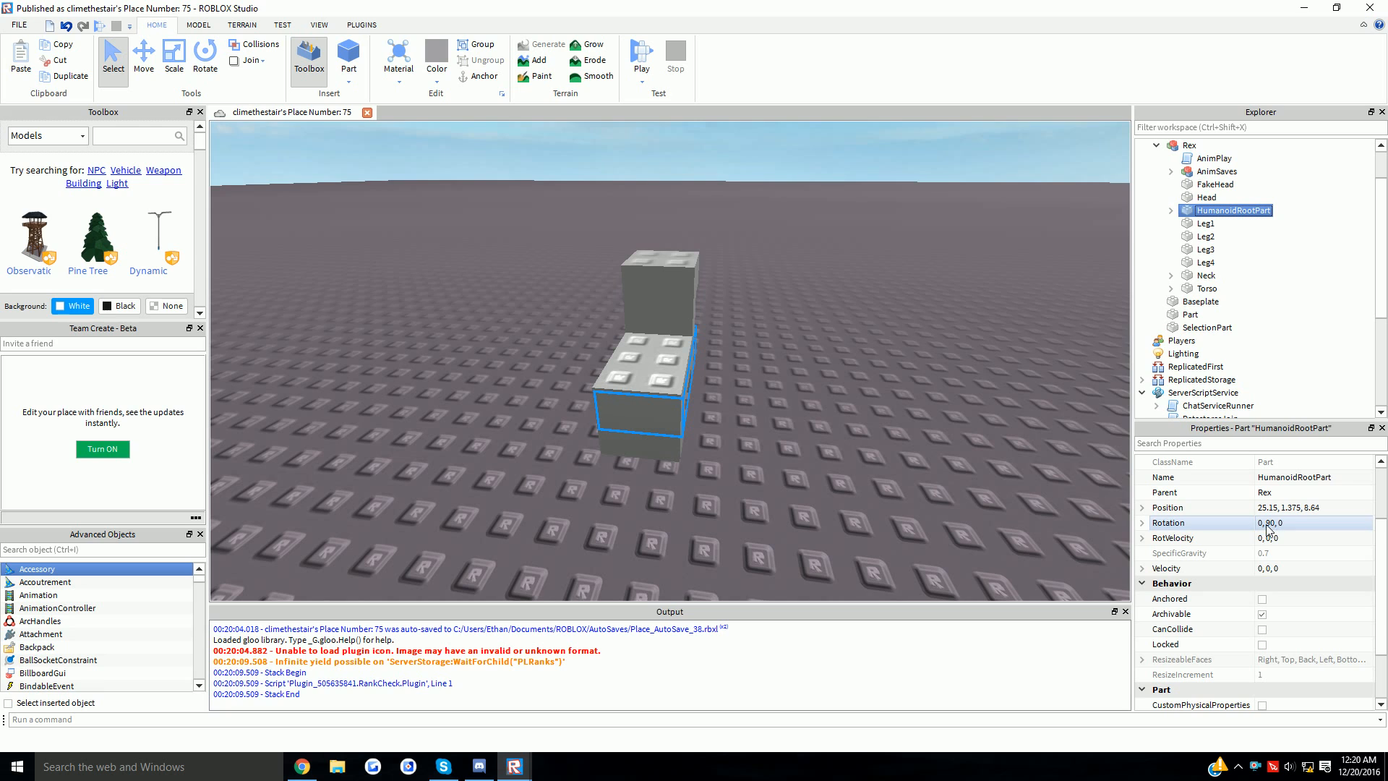
- Rotate the HumanoidRootPart 90° so its orientation becomes -180, 0, -180
left_click(206, 56)
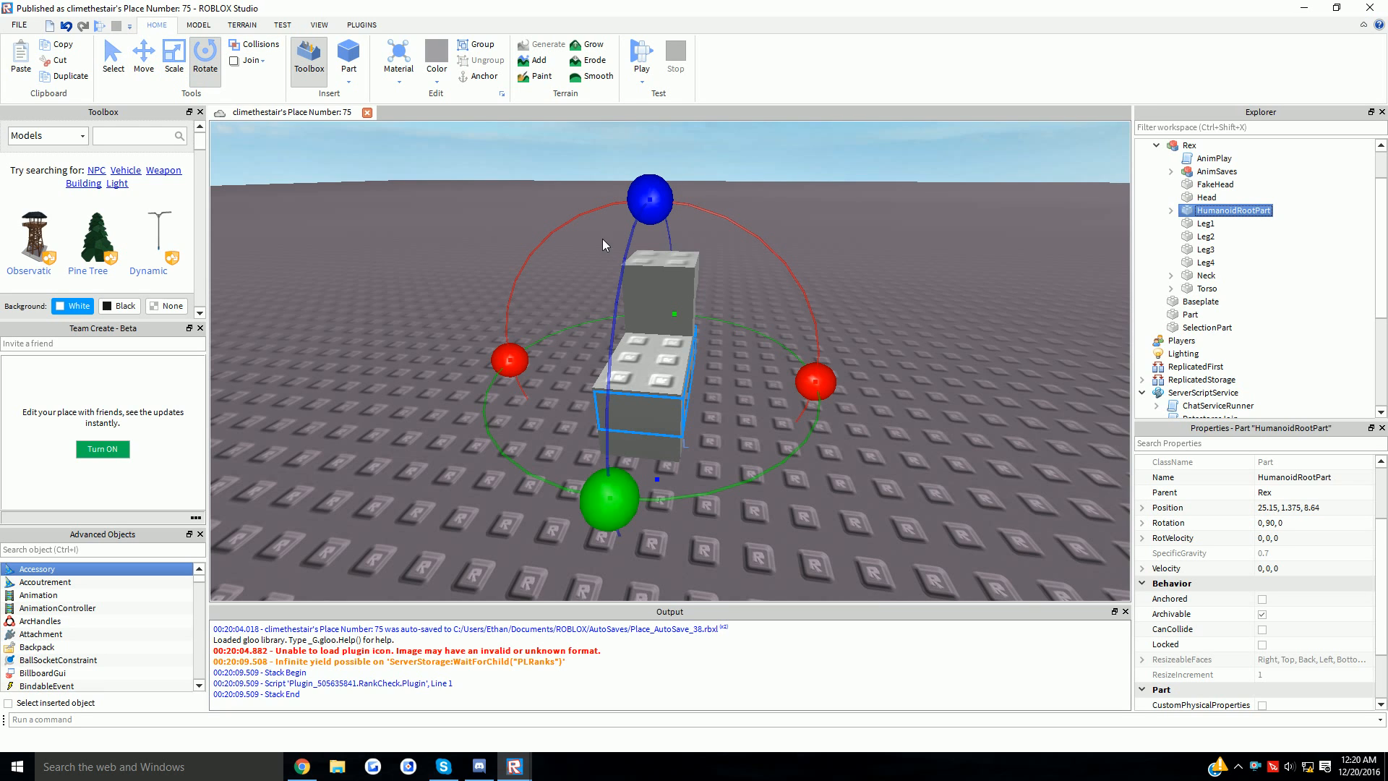
left_click(213, 25)
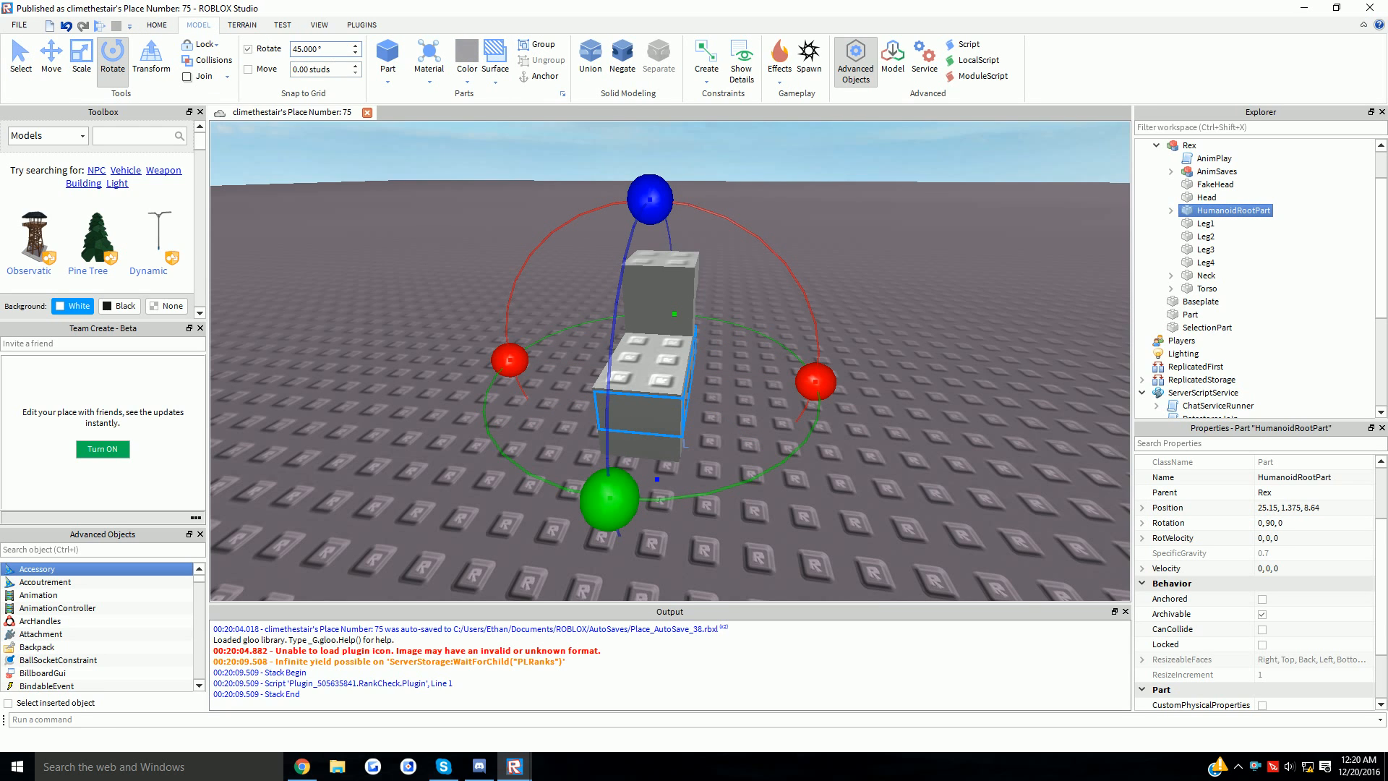
left_click(159, 26)
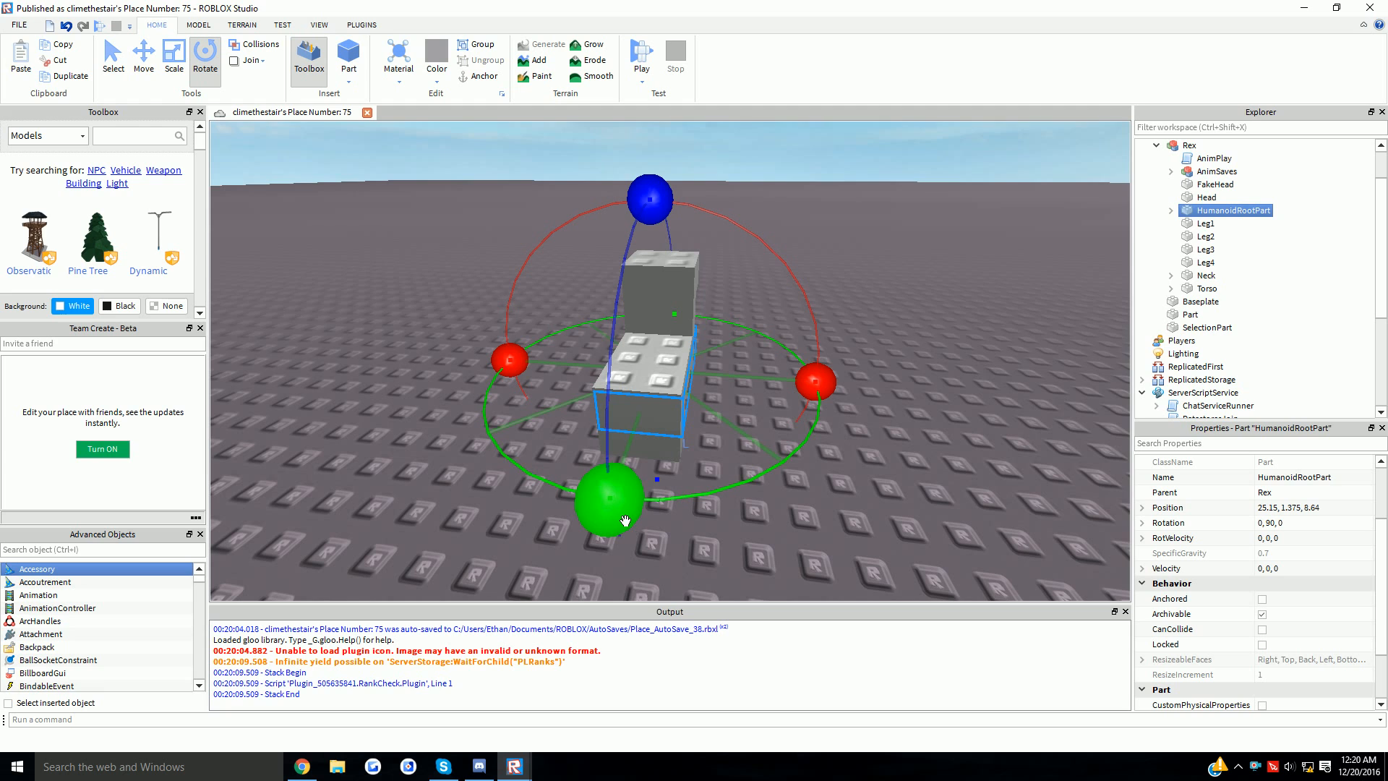
left_click_drag(624, 520, 660, 525)
left_click_drag(771, 486, 826, 372)
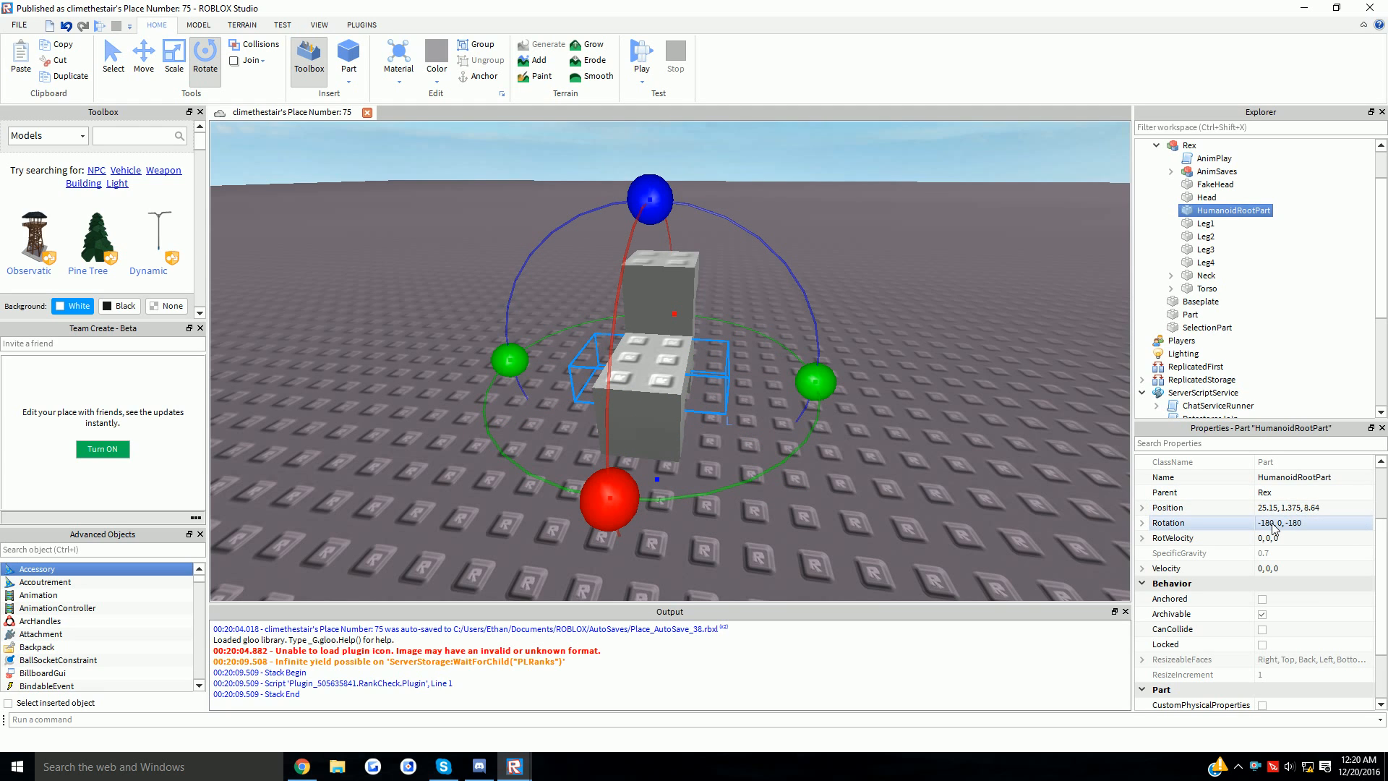
- Scale the HumanoidRootPart narrower and longer to fit along the dinosaur's torso
left_click(173, 64)
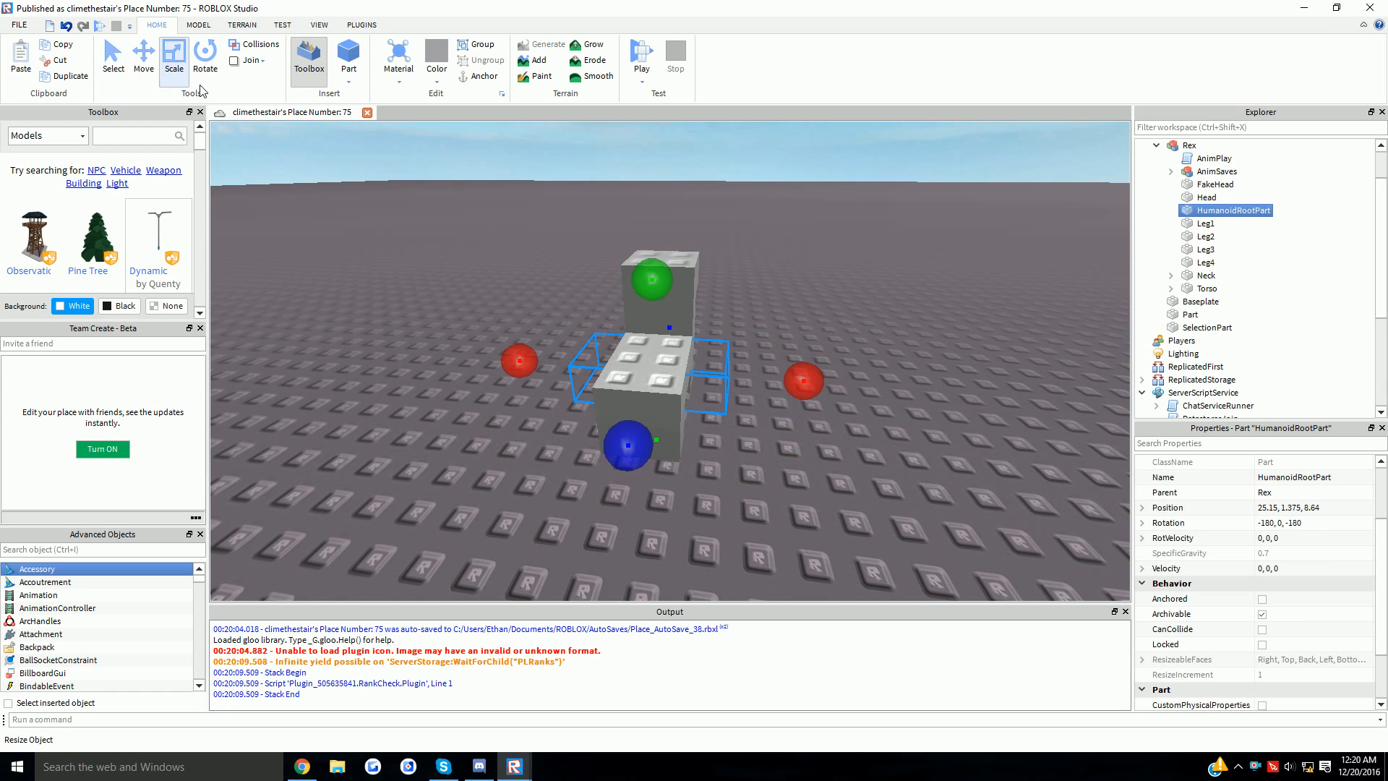
left_click_drag(802, 381, 801, 414)
right_click_drag(571, 376, 603, 385)
key("w")
key("a")
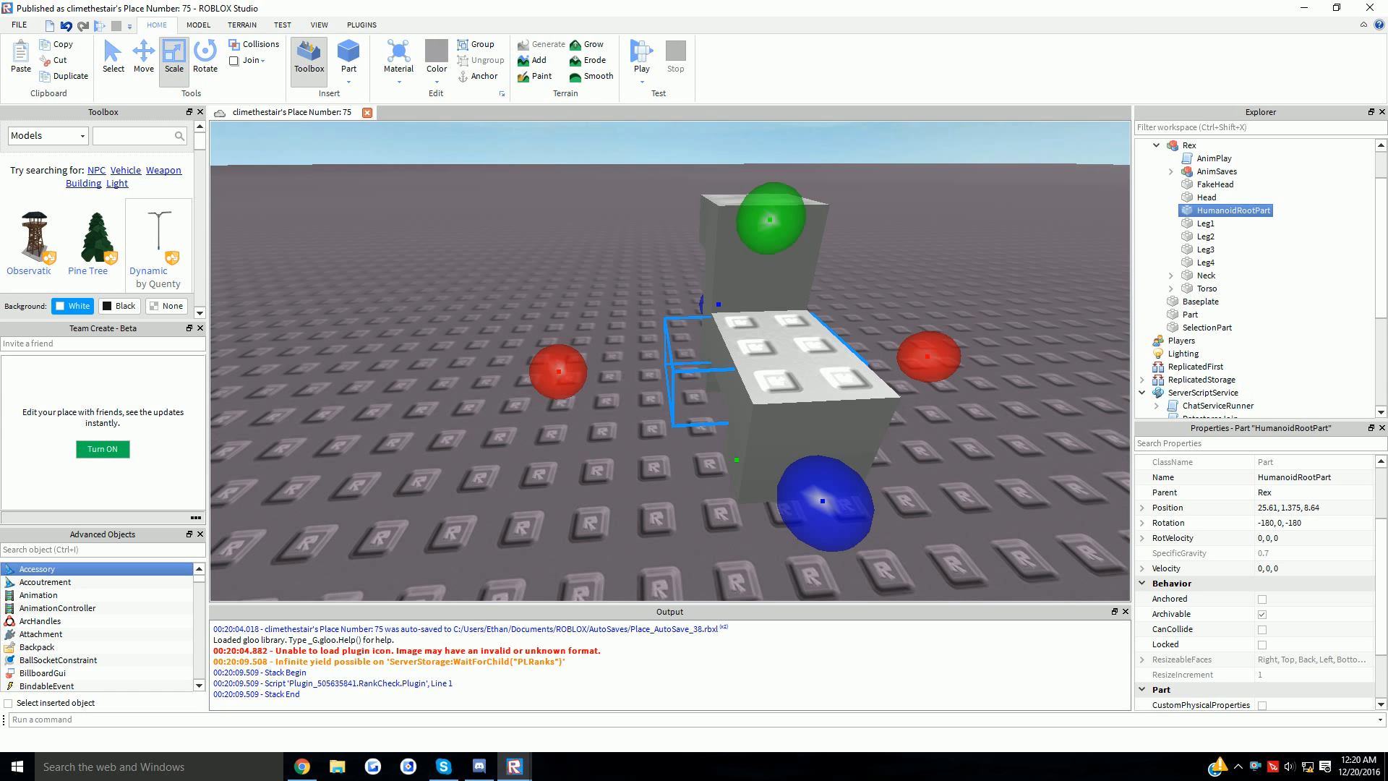
left_click_drag(571, 376, 624, 403)
right_click_drag(609, 381, 694, 365)
key("a")
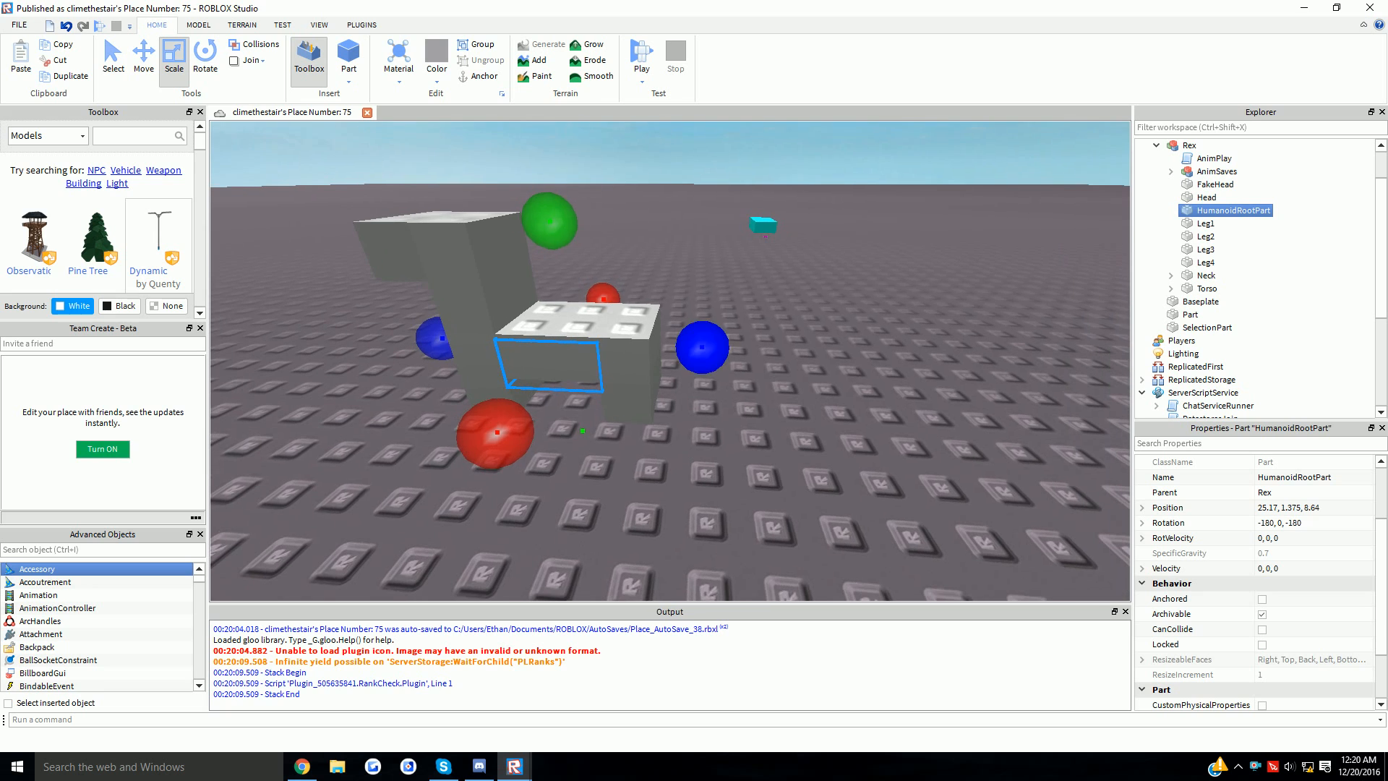
left_click_drag(705, 351, 762, 391)
left_click_drag(479, 357, 430, 364)
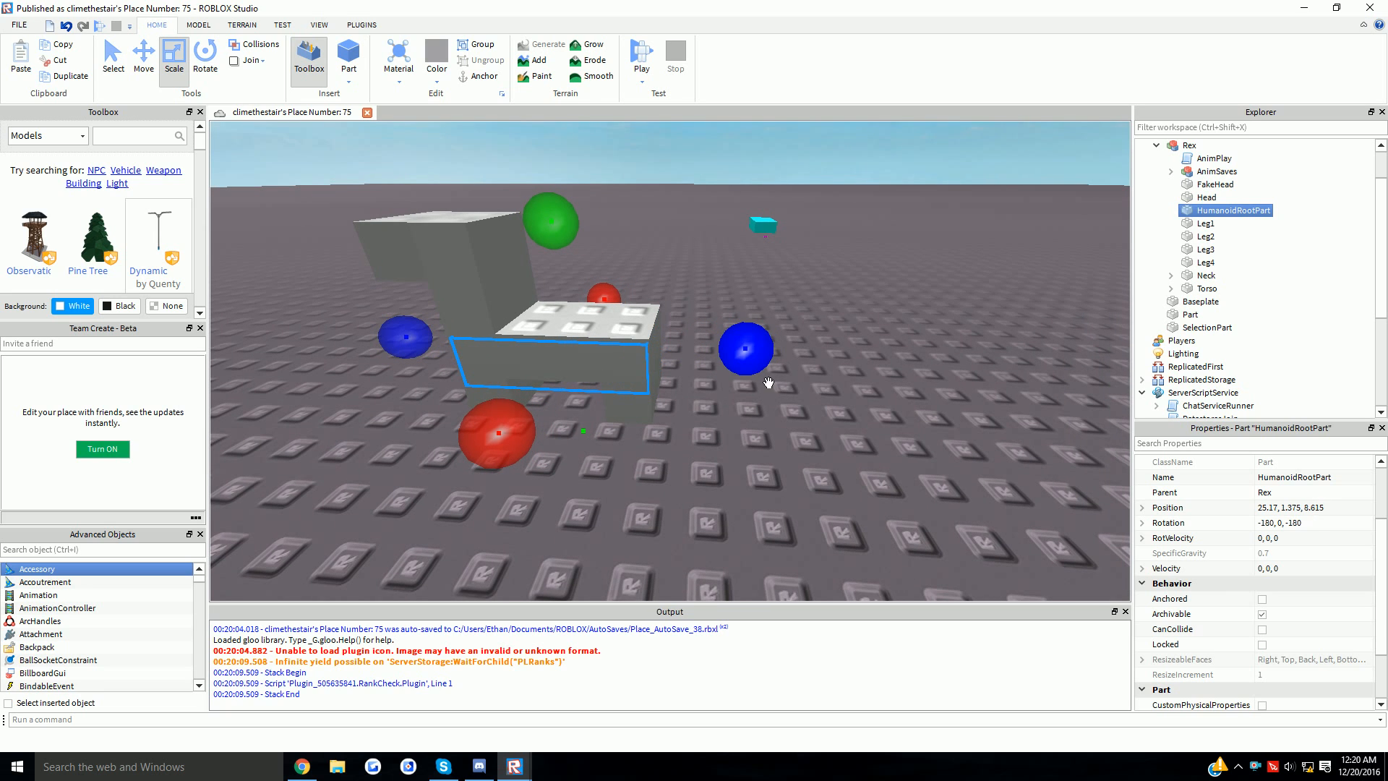
- Select and frame the whole Rex model, with the plugin tools showing
left_click(749, 318)
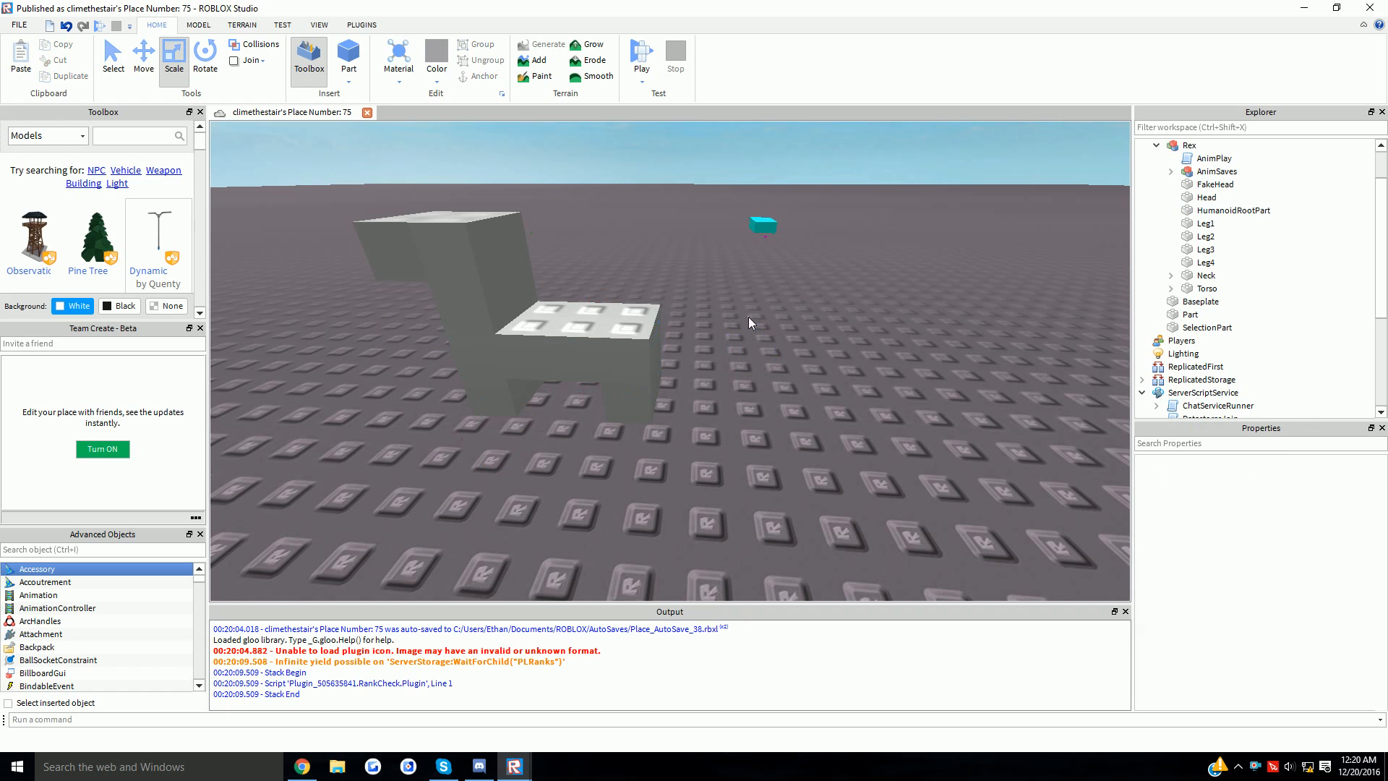
left_click(600, 377)
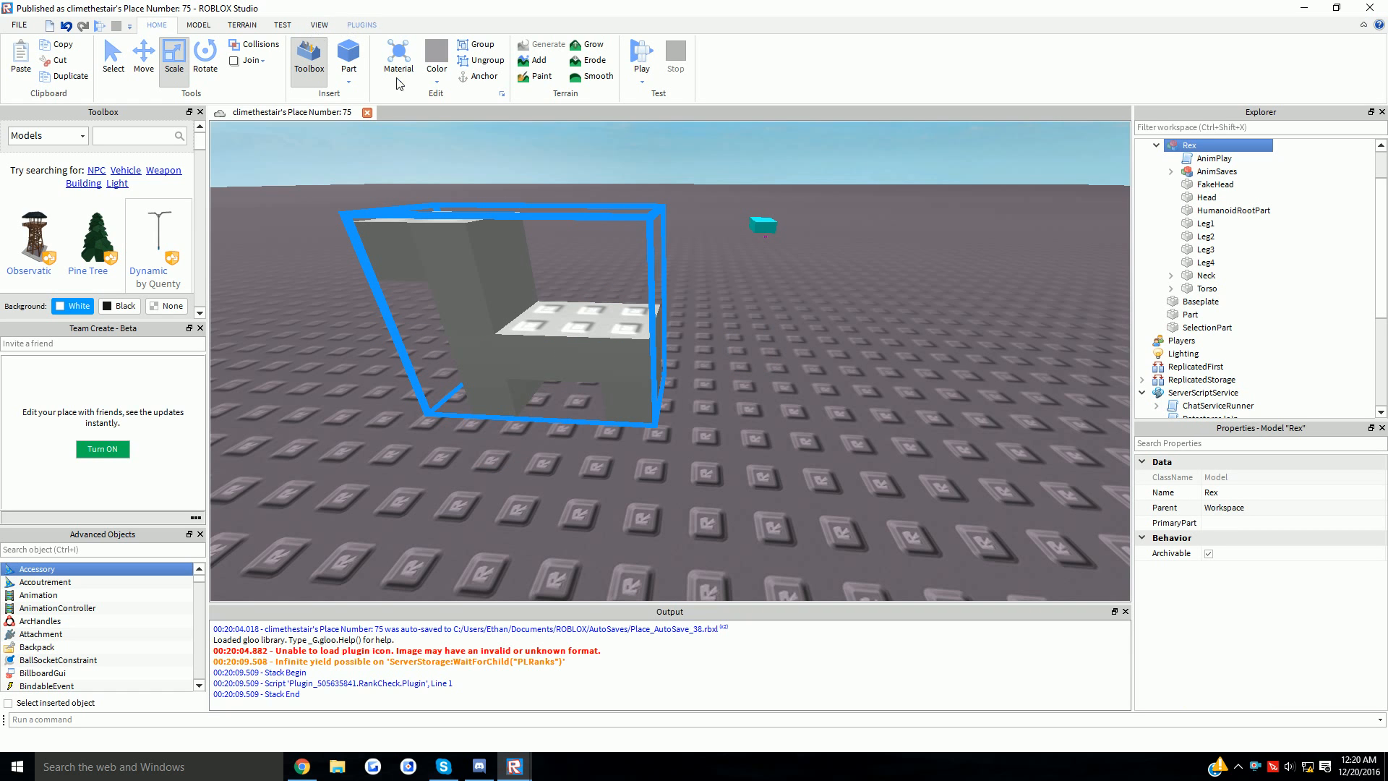
key("f")
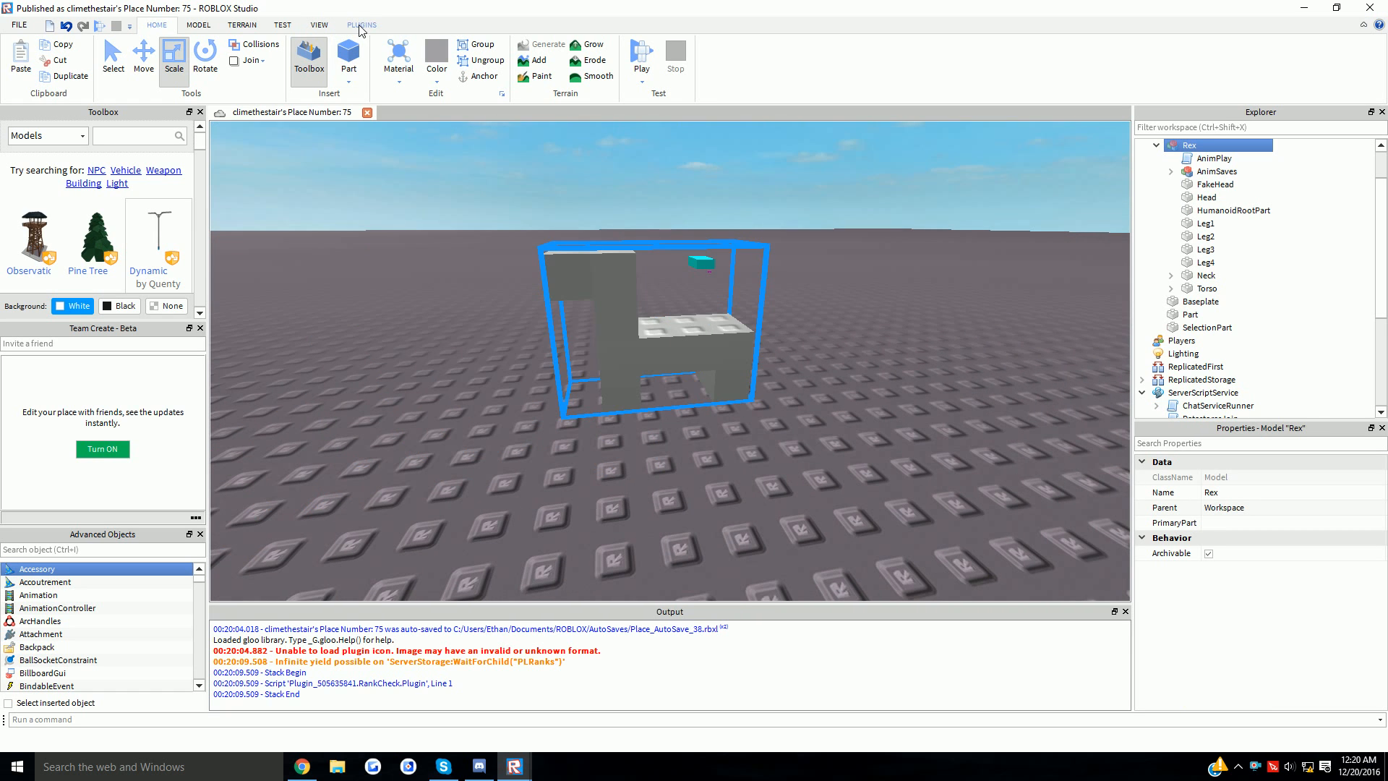
left_click(361, 24)
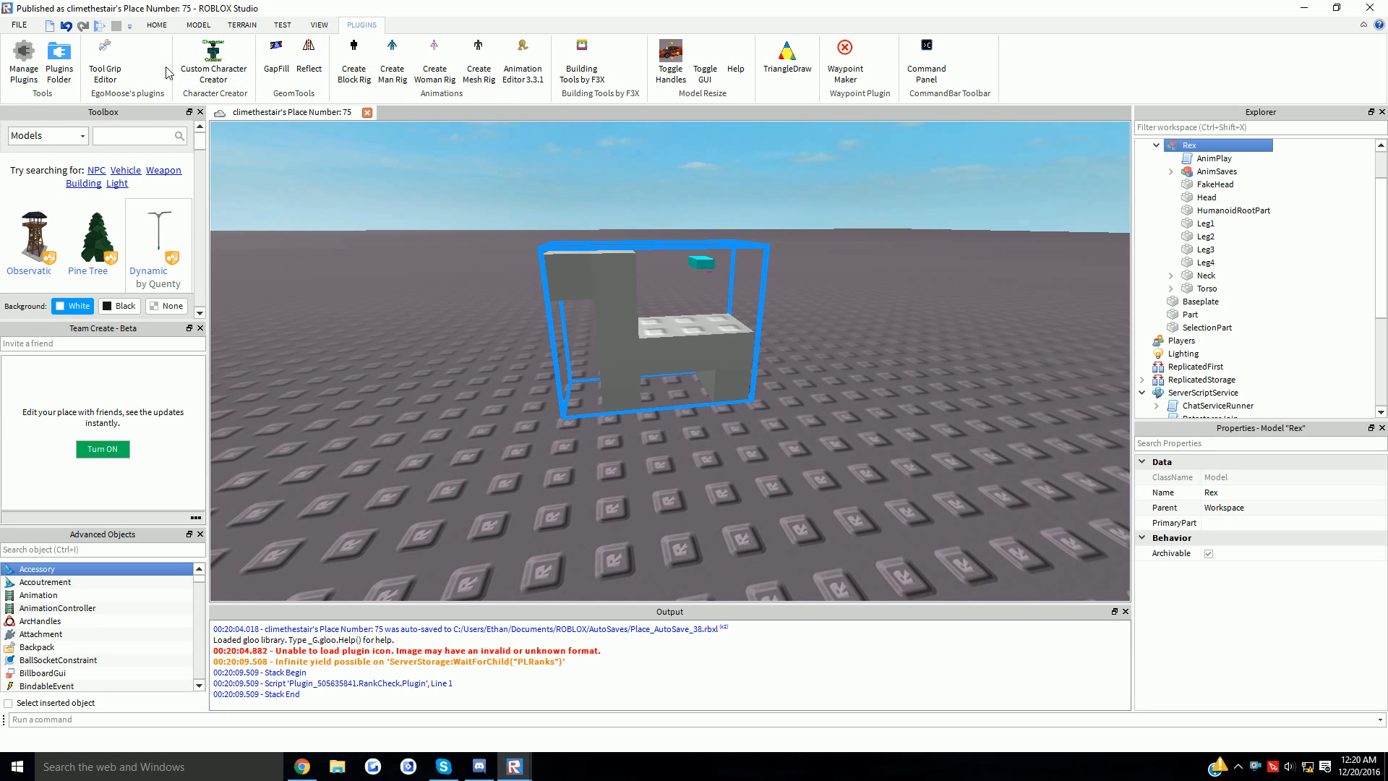
- In Custom Character Creator, bind a new joint from HumanoidRootPart to the Torso
left_click(192, 58)
left_click(443, 161)
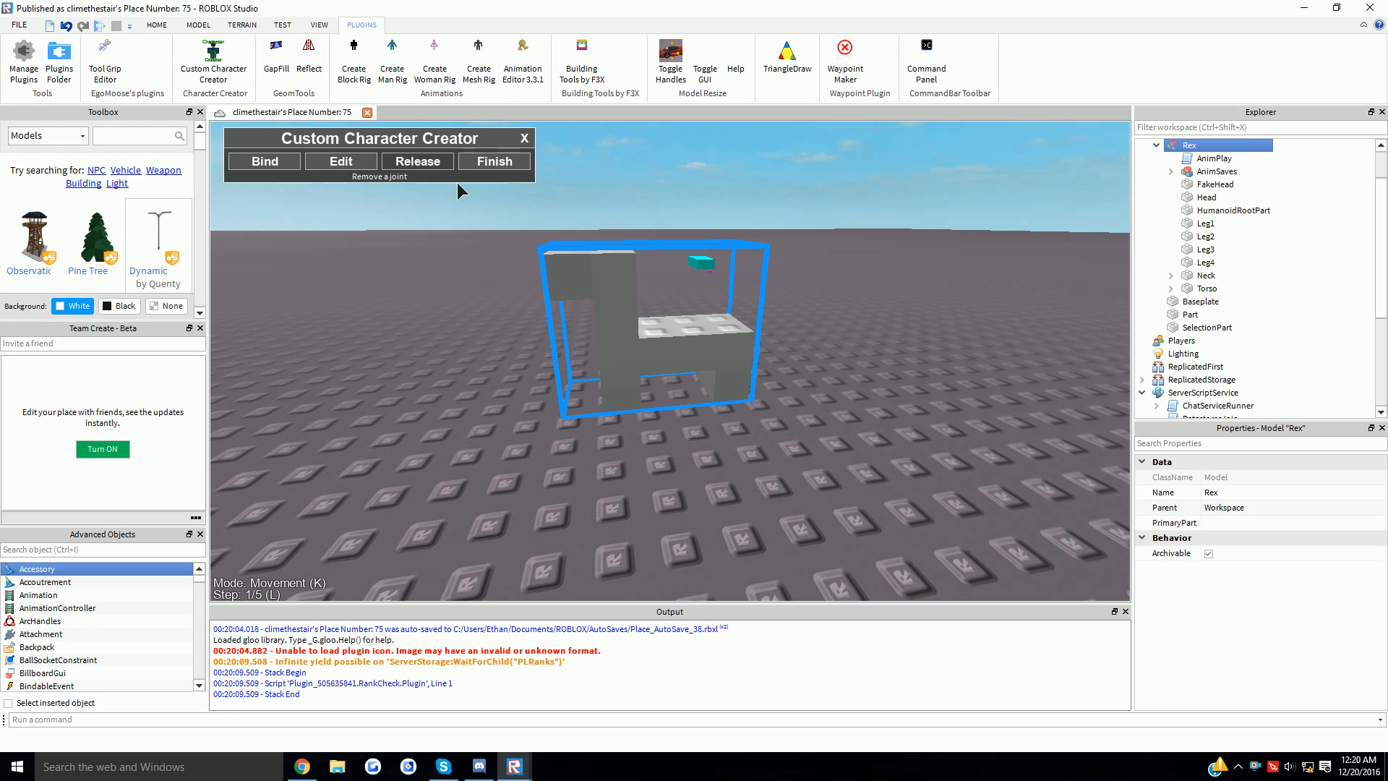
left_click(265, 162)
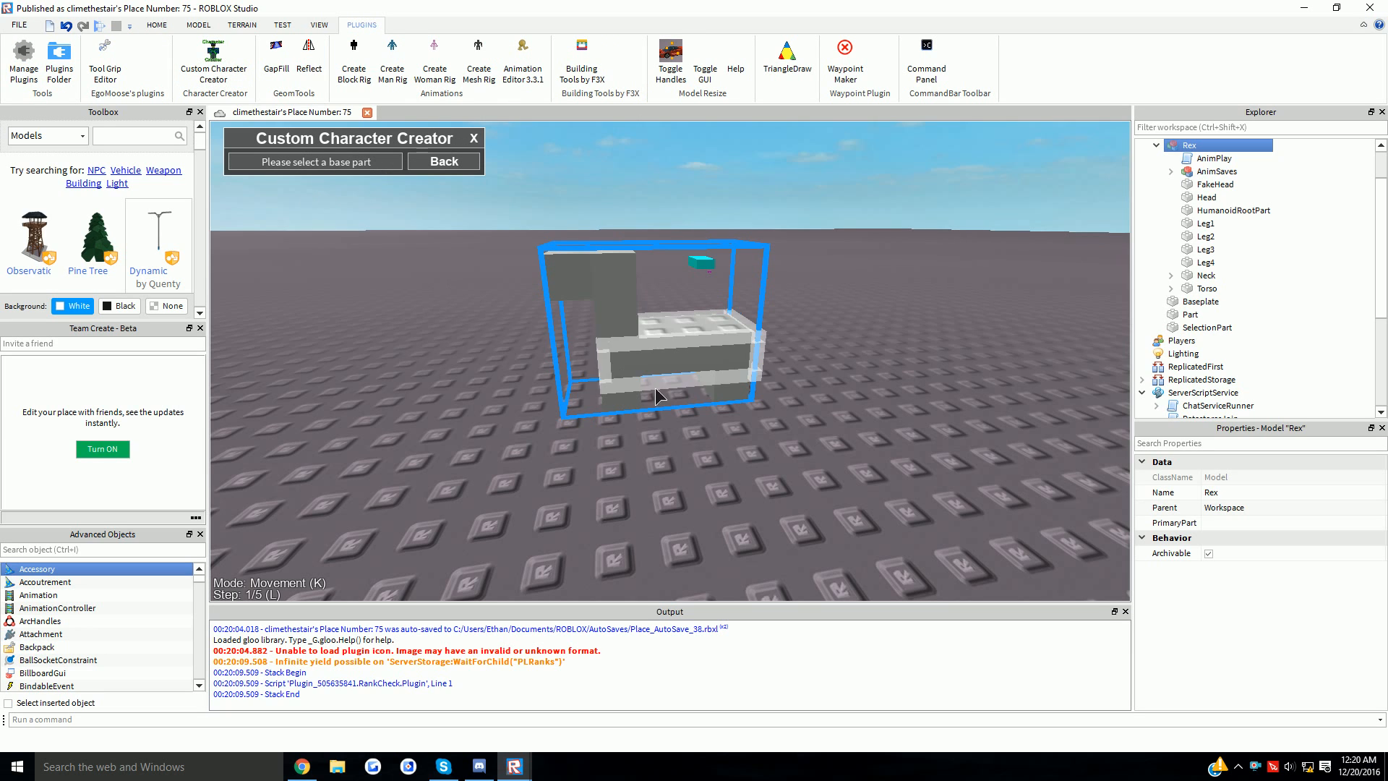
left_click(690, 356)
left_click(509, 162)
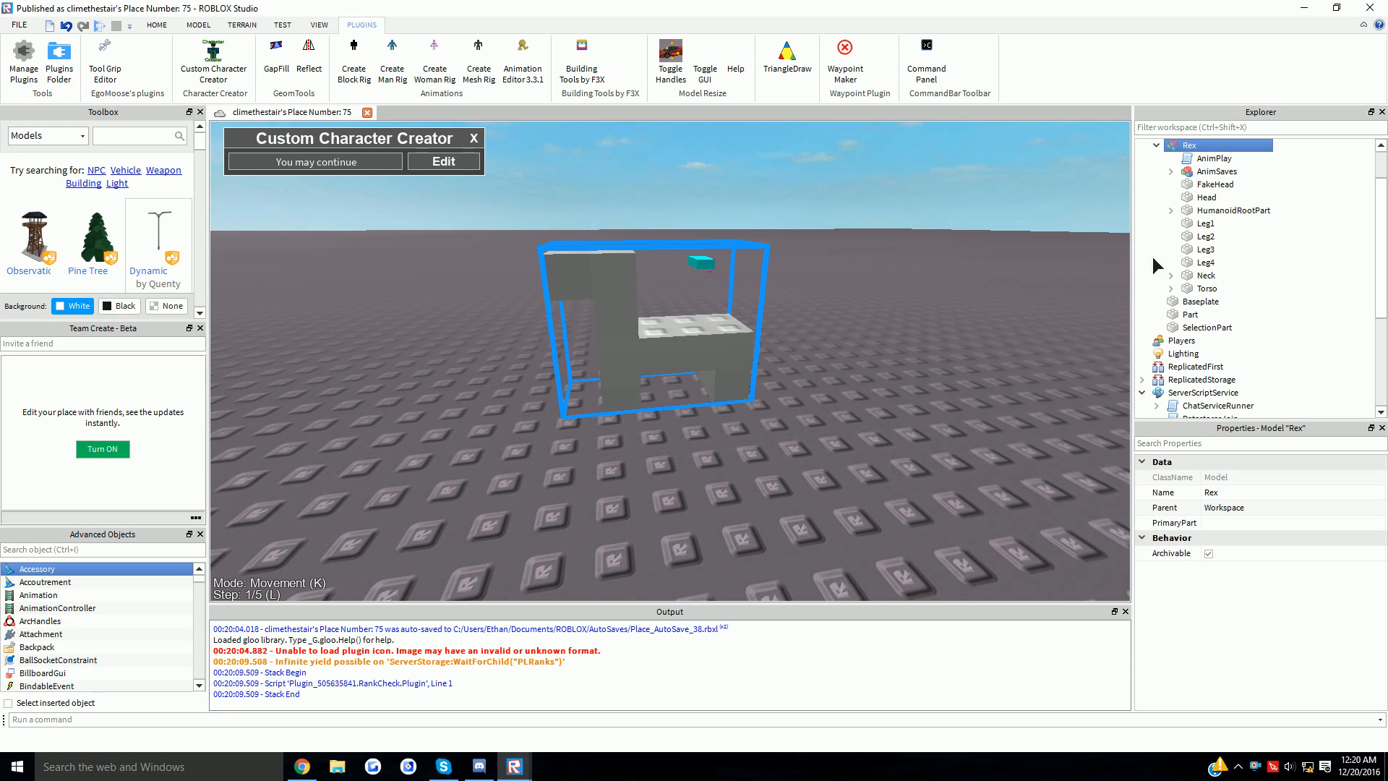
- Check the new Motor6D under HumanoidRootPart, close the plugin, and select Rex
left_click(1171, 211)
left_click(1227, 223)
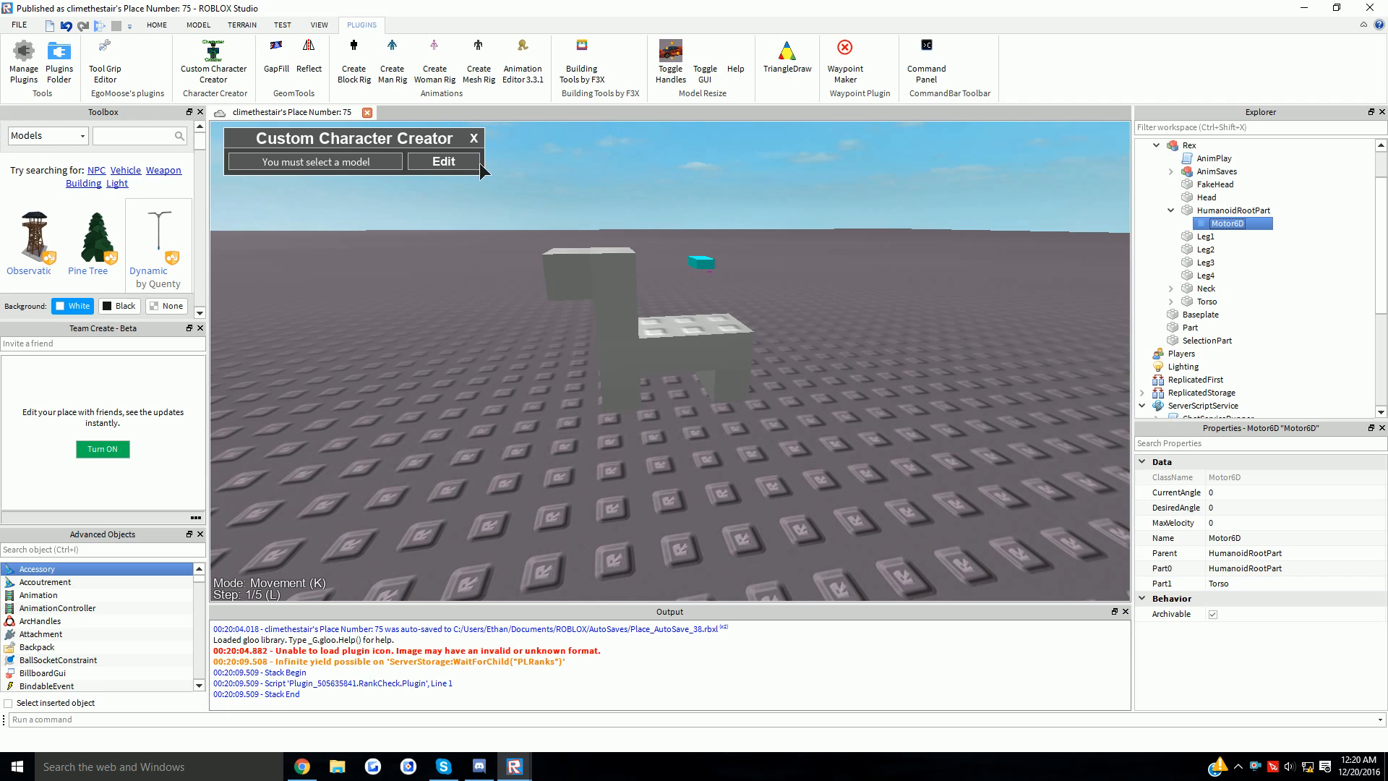
left_click(473, 138)
left_click(157, 25)
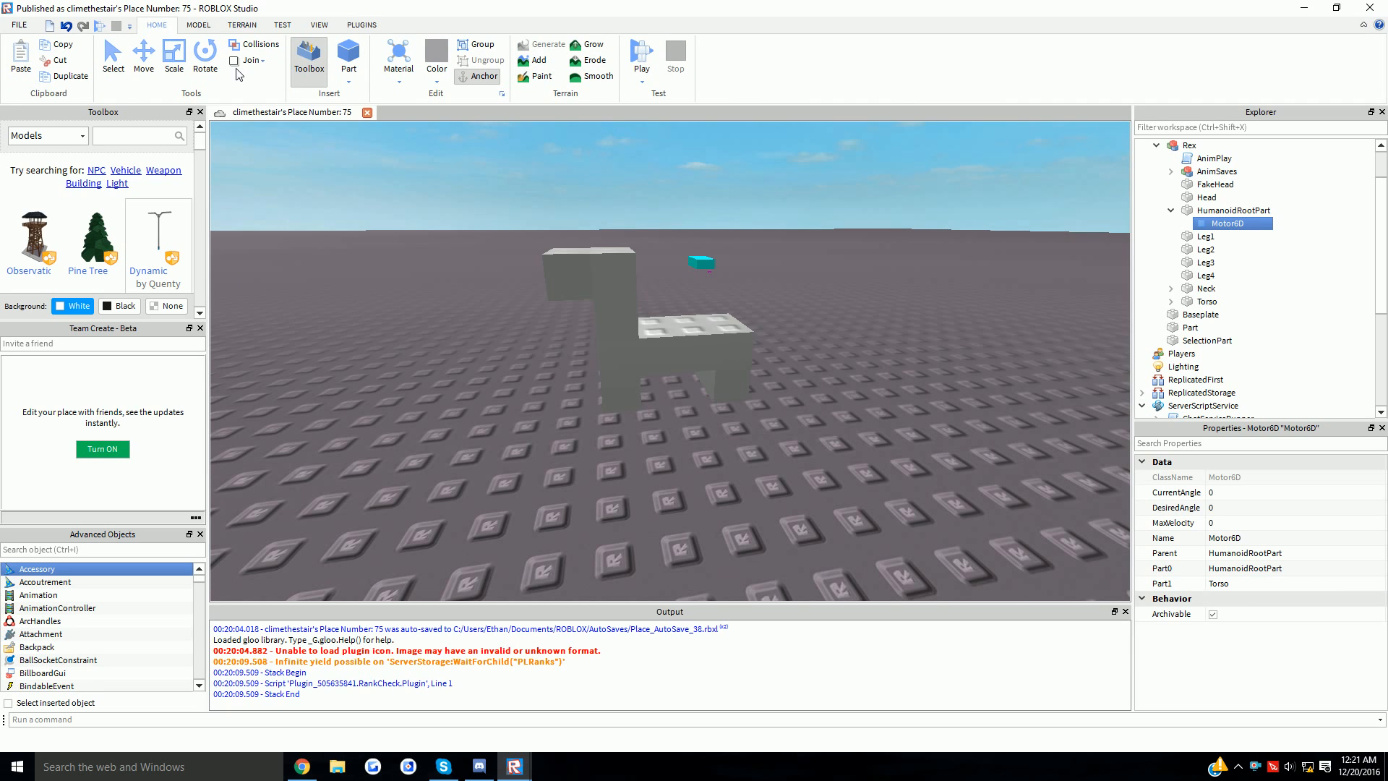
left_click(1189, 145)
- Delete Rex from Workspace and start a playtest, walking the character forward
key("Delete")
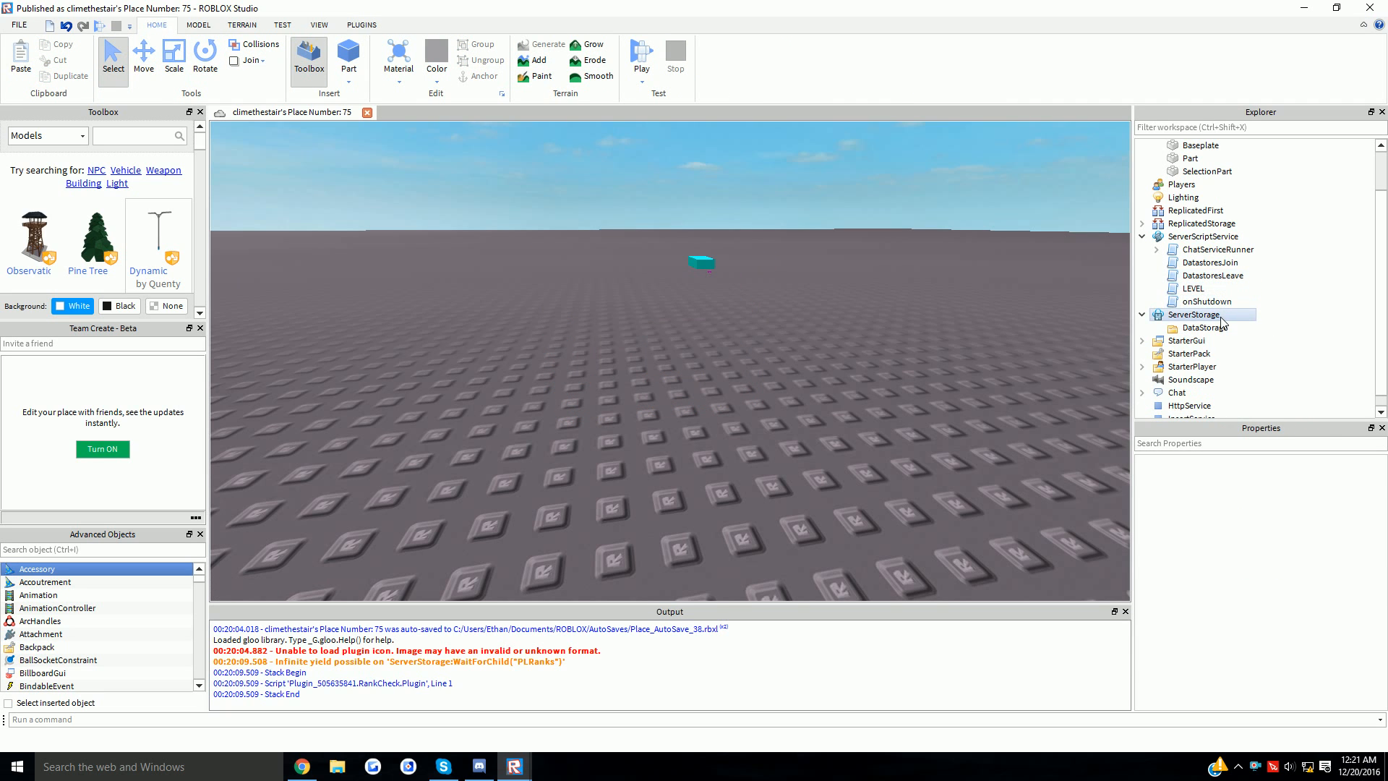
left_click(641, 55)
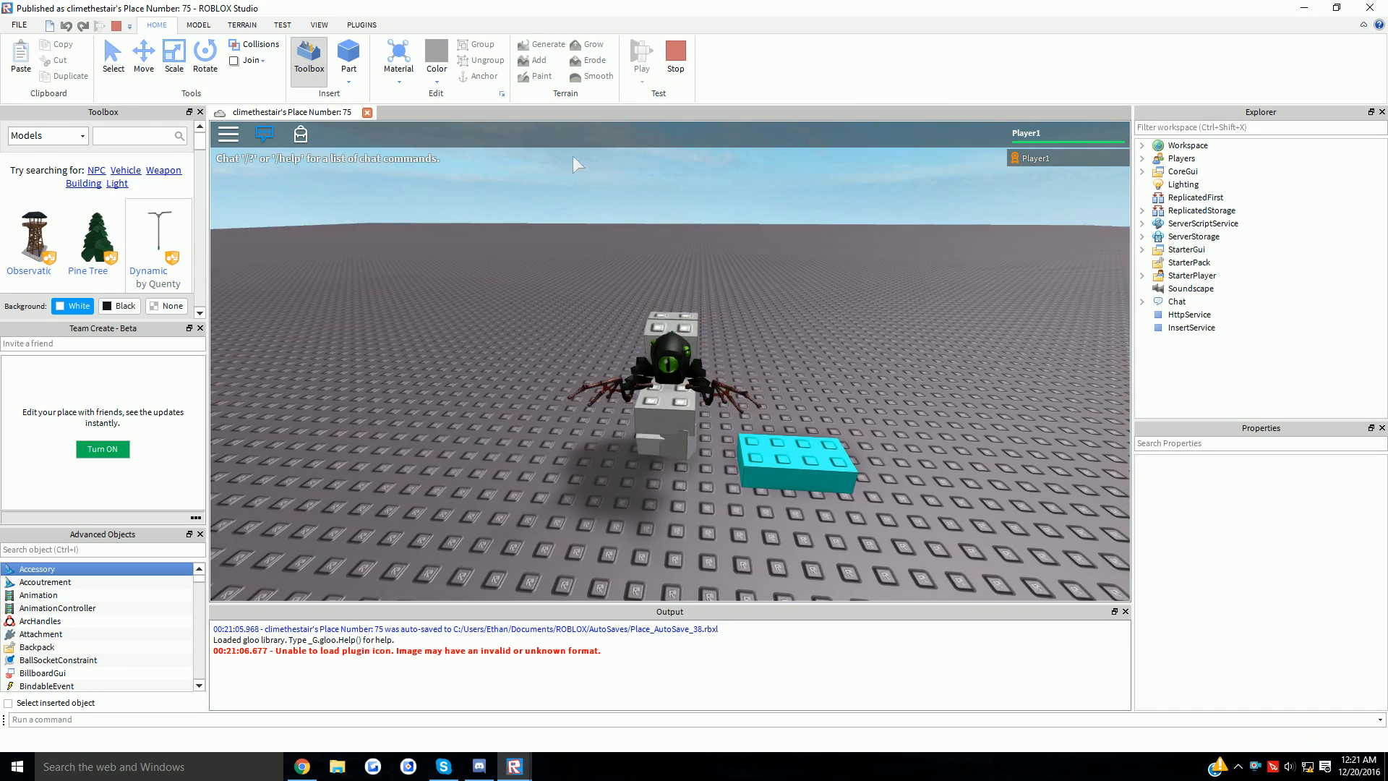
key("w")
key("d")
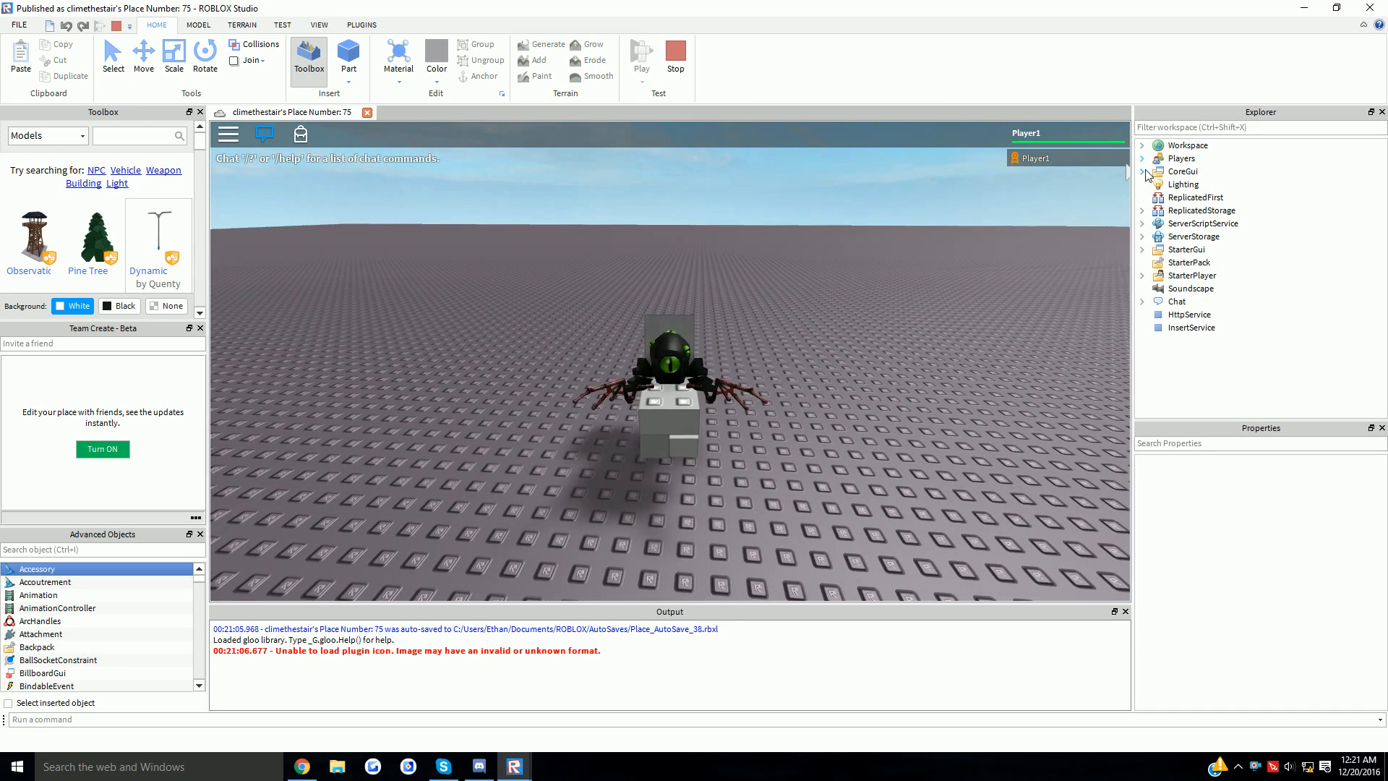
- Delete the wings, goggles and gift accessories from the Player1 character
left_click(1141, 145)
left_click(1156, 198)
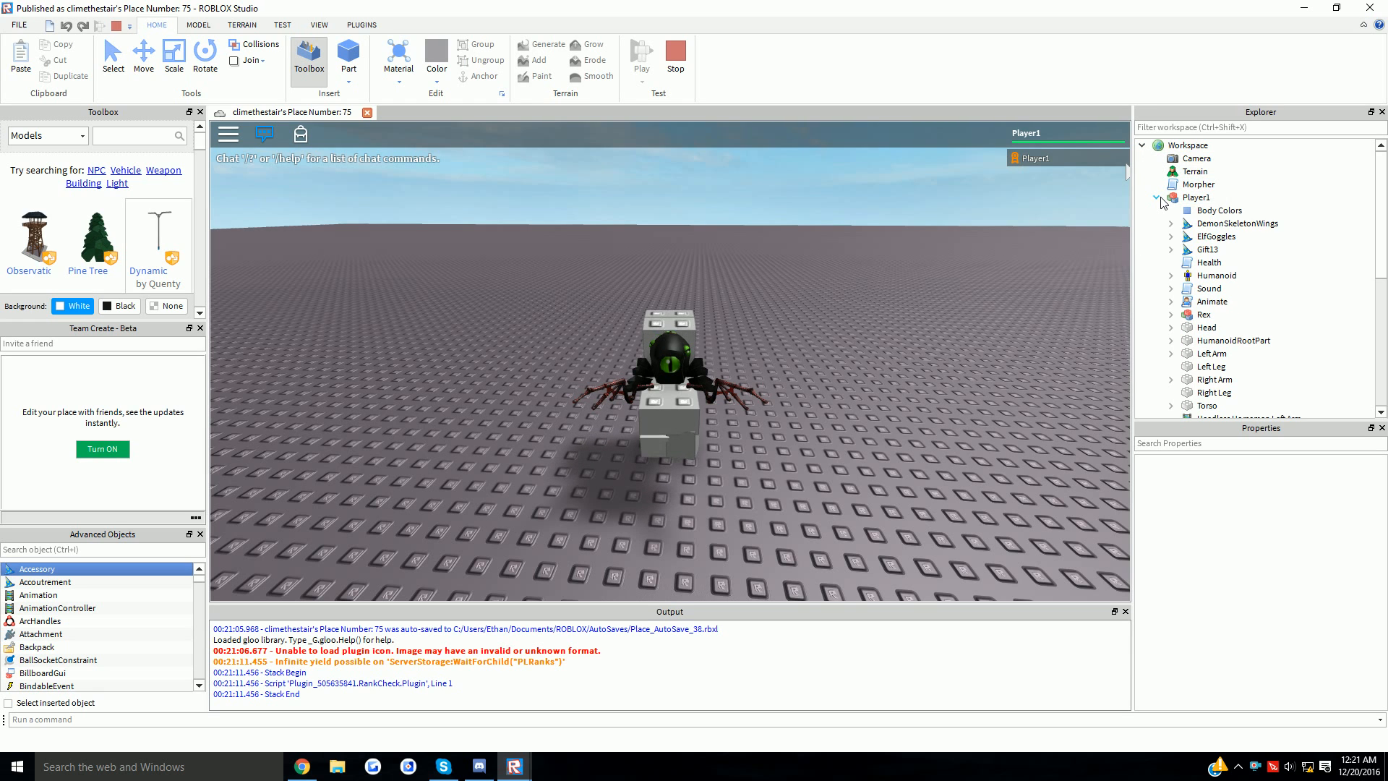
left_click(1221, 210)
left_click(1227, 224)
left_click(1218, 250, "shift")
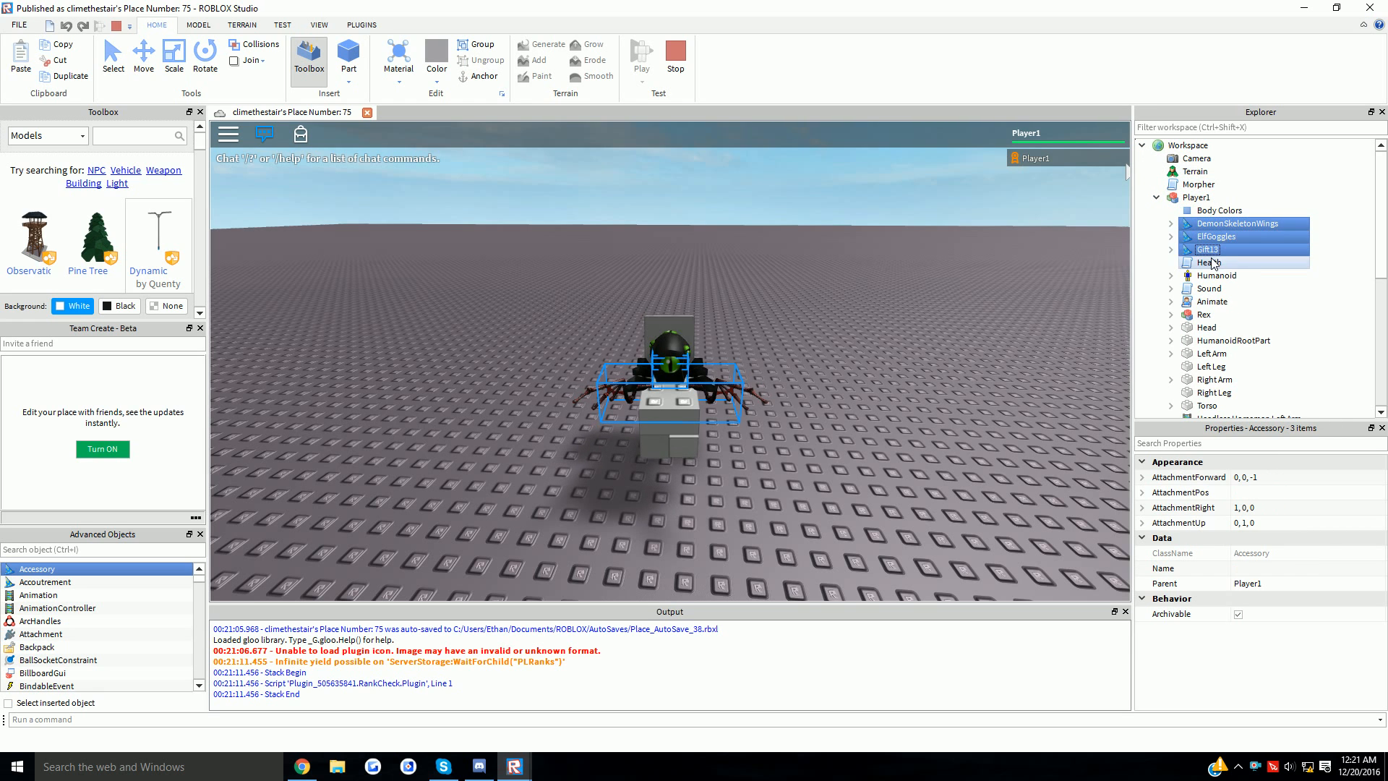
key("Delete")
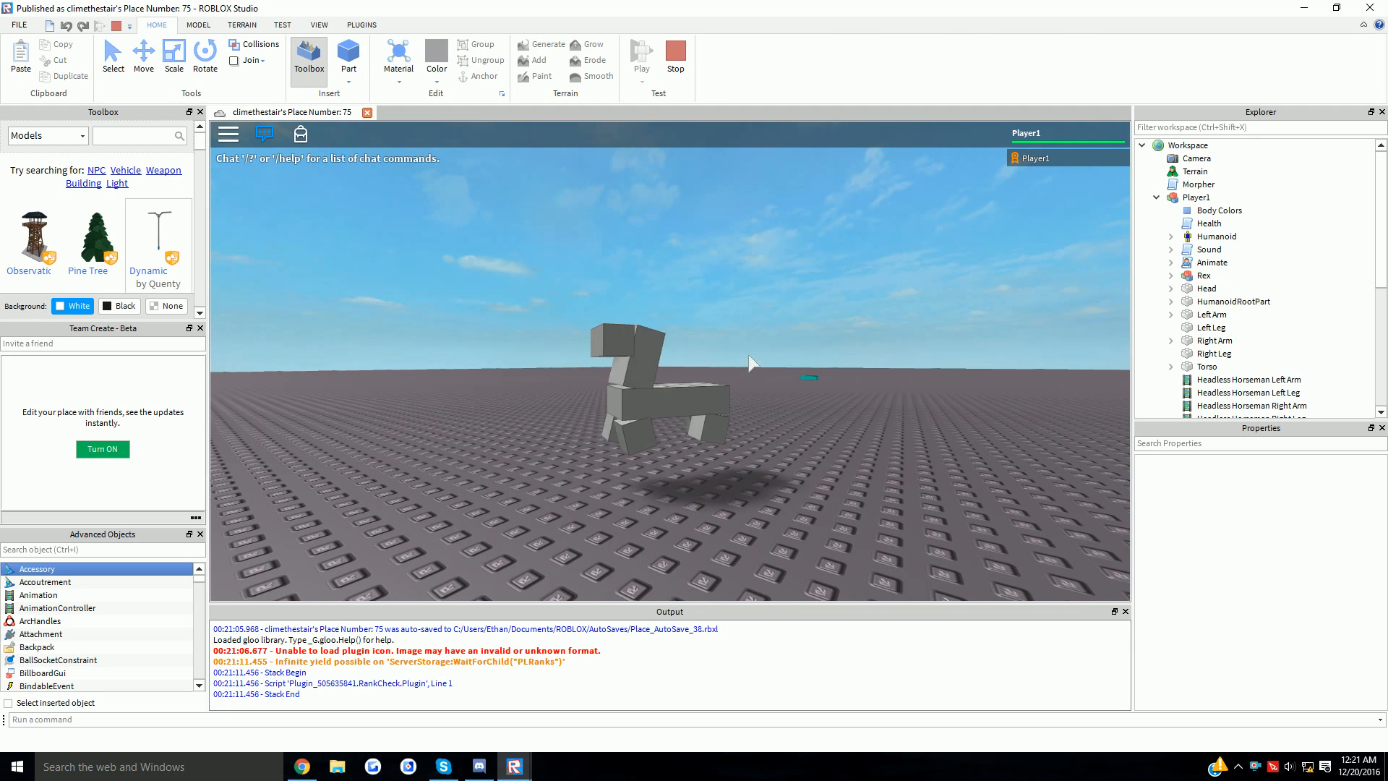
- Stop the playtest, bring Rex into Workspace, and raise its HumanoidRootPart to Y 1.905
left_click(675, 56)
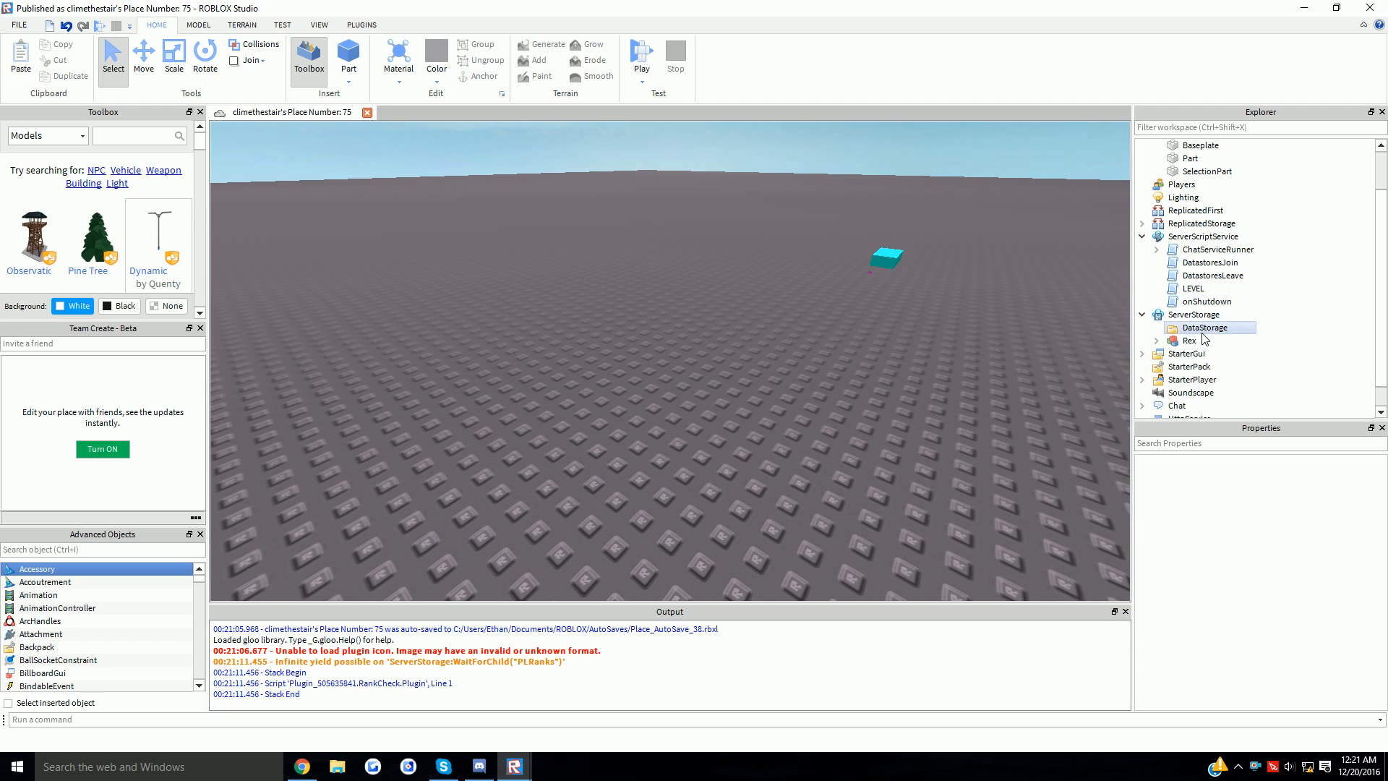
left_click_drag(1194, 349, 675, 372)
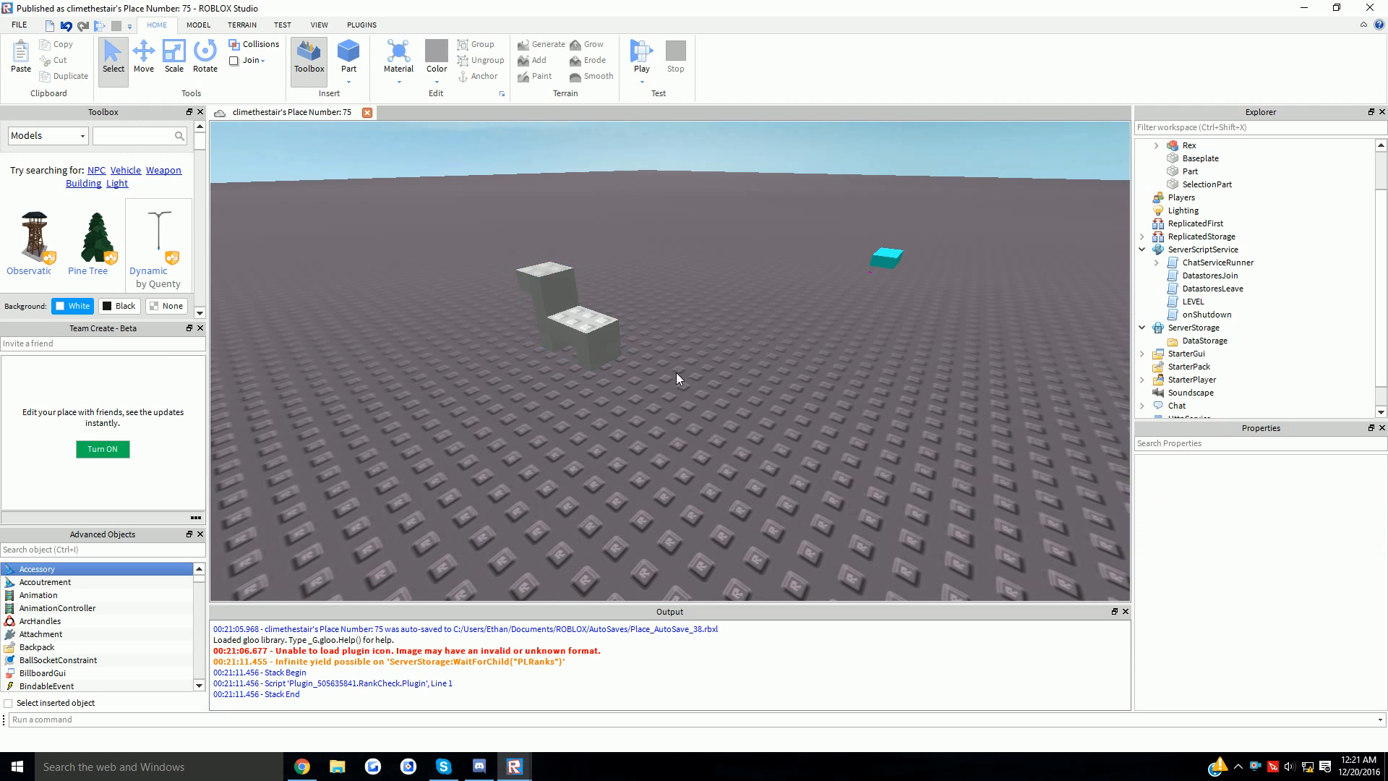
key("f")
left_click(1155, 146)
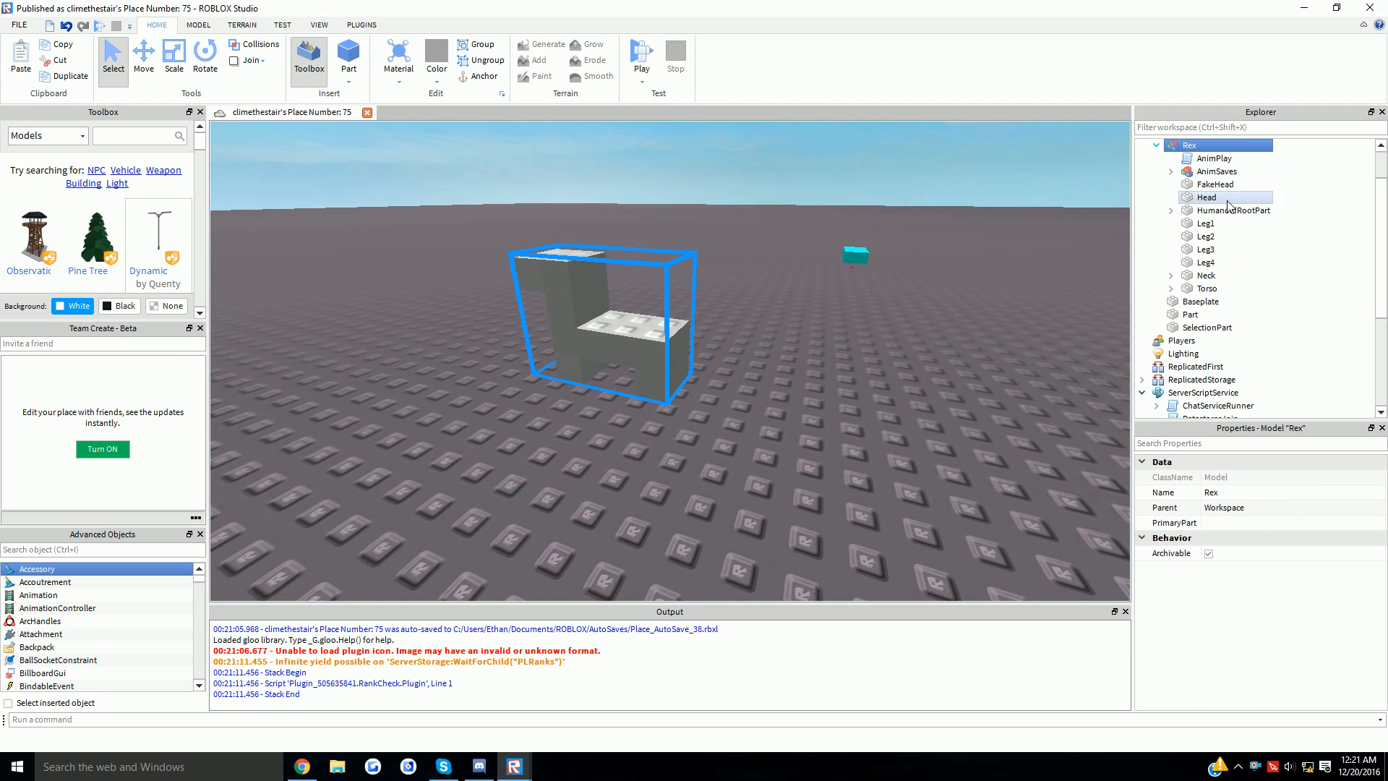
left_click(1232, 211)
key("f")
key("ctrl+2")
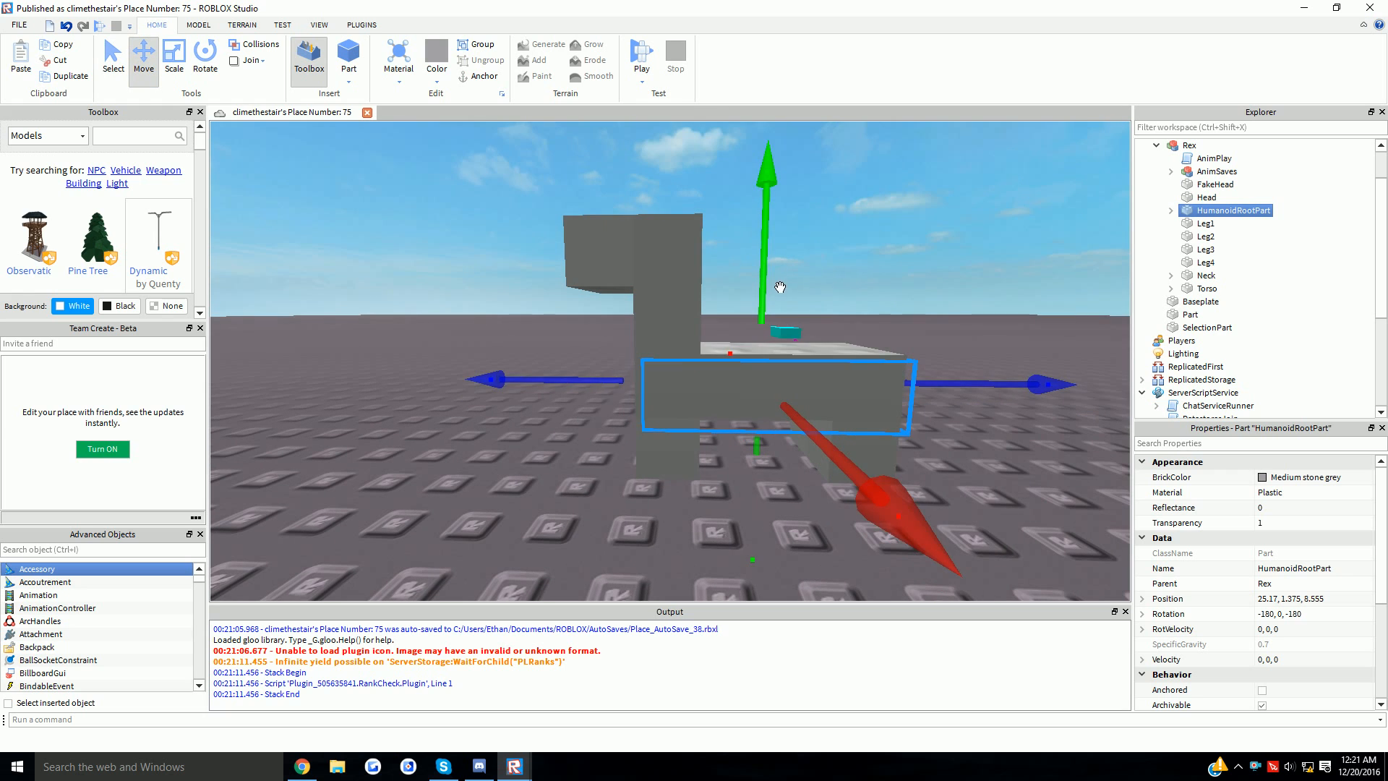
left_click_drag(774, 289, 819, 253)
left_click(831, 242)
middle_click_drag(832, 242, 765, 290)
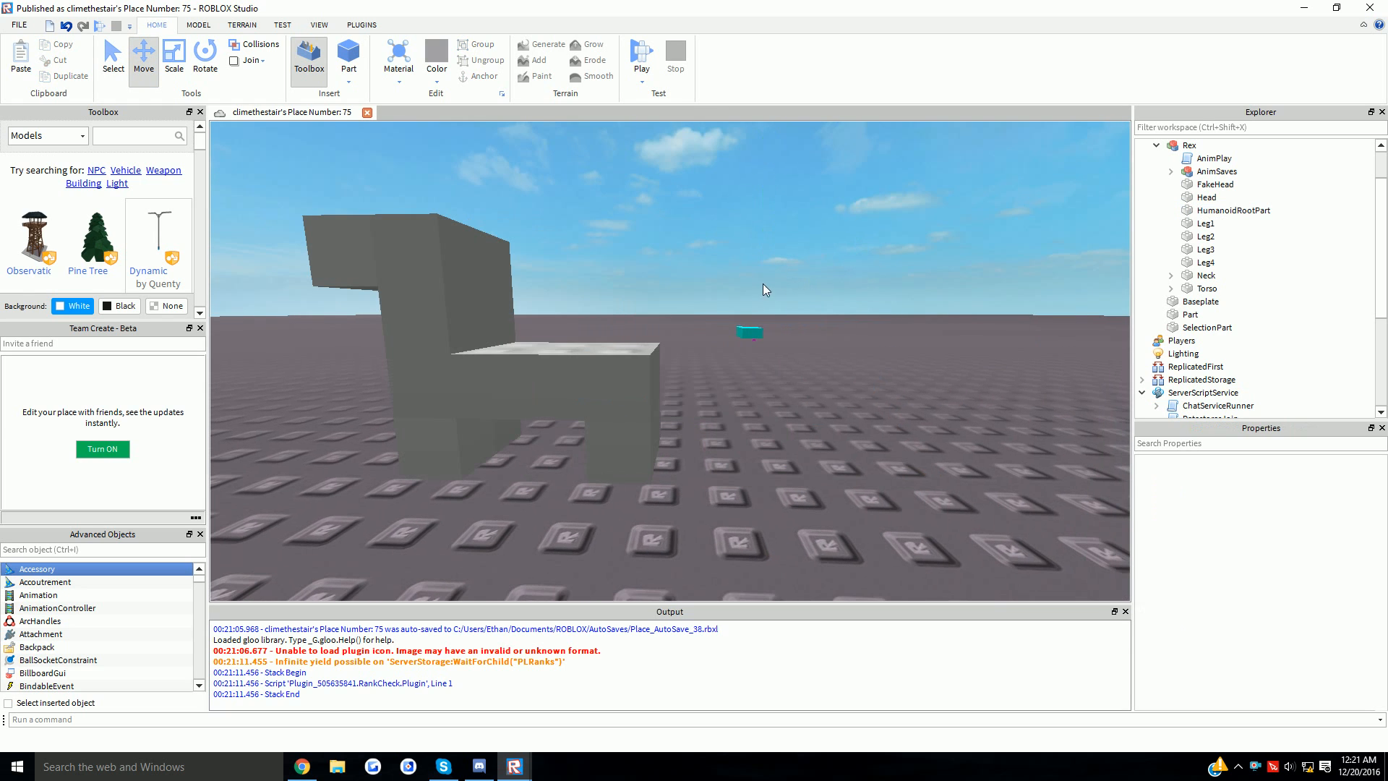
- Add a joint from the base part to the lower block in Custom Character Creator, then cut Rex
left_click(362, 26)
left_click(216, 72)
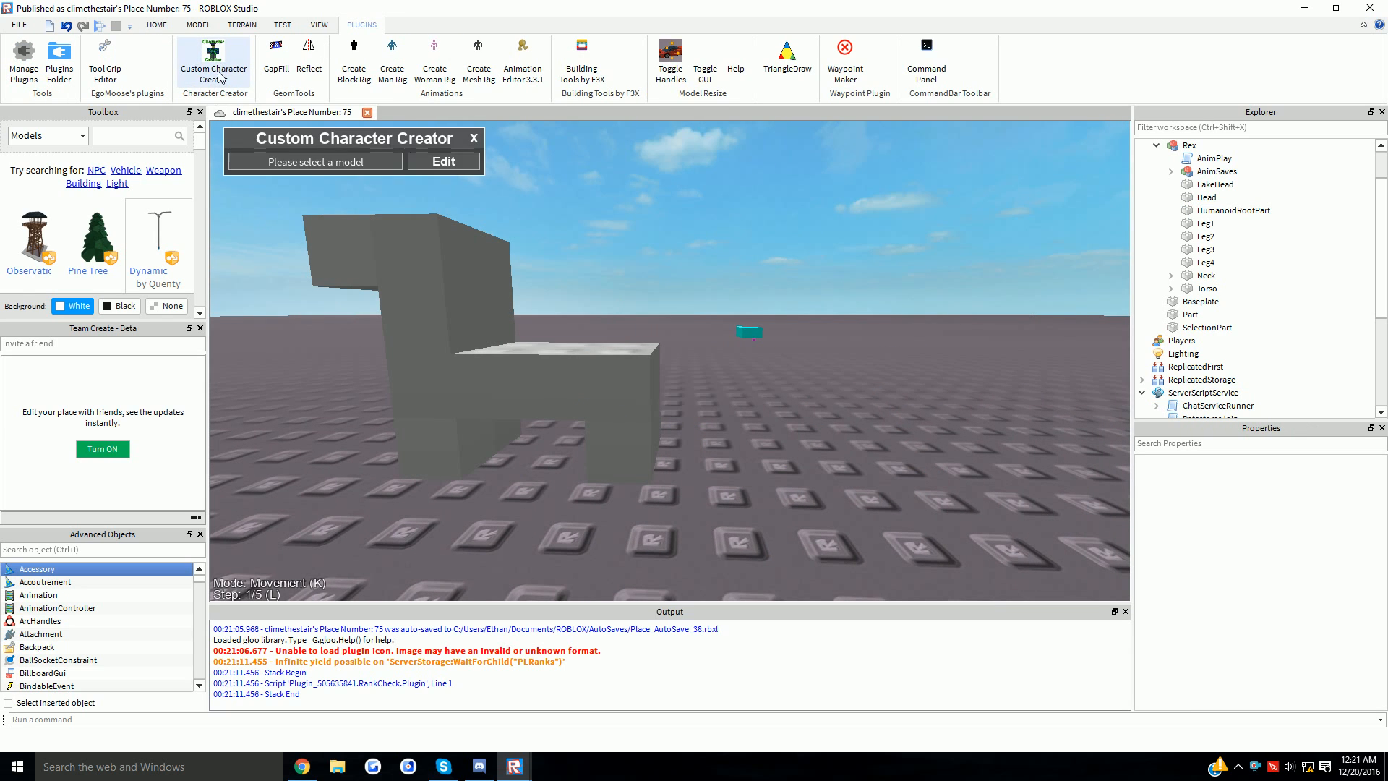
left_click(443, 310)
left_click(444, 161)
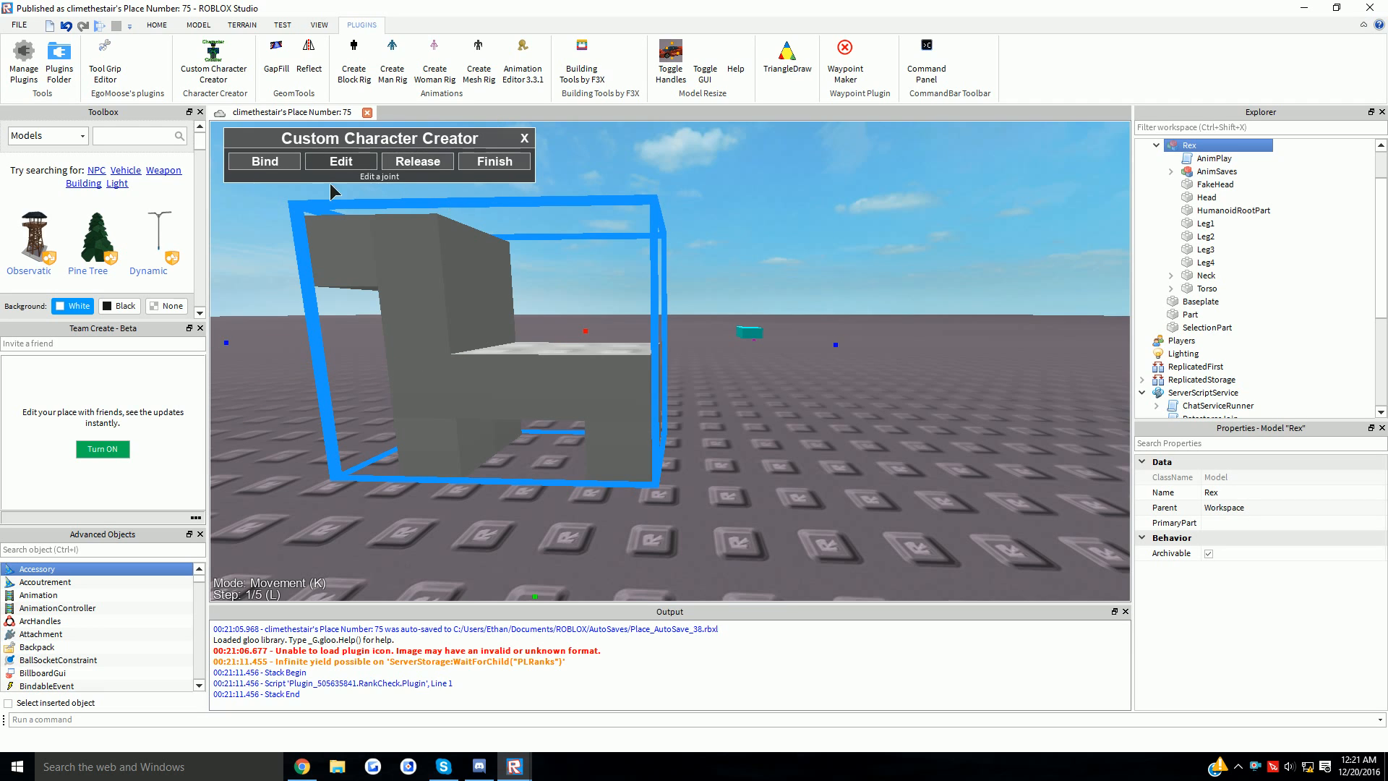
left_click(341, 161)
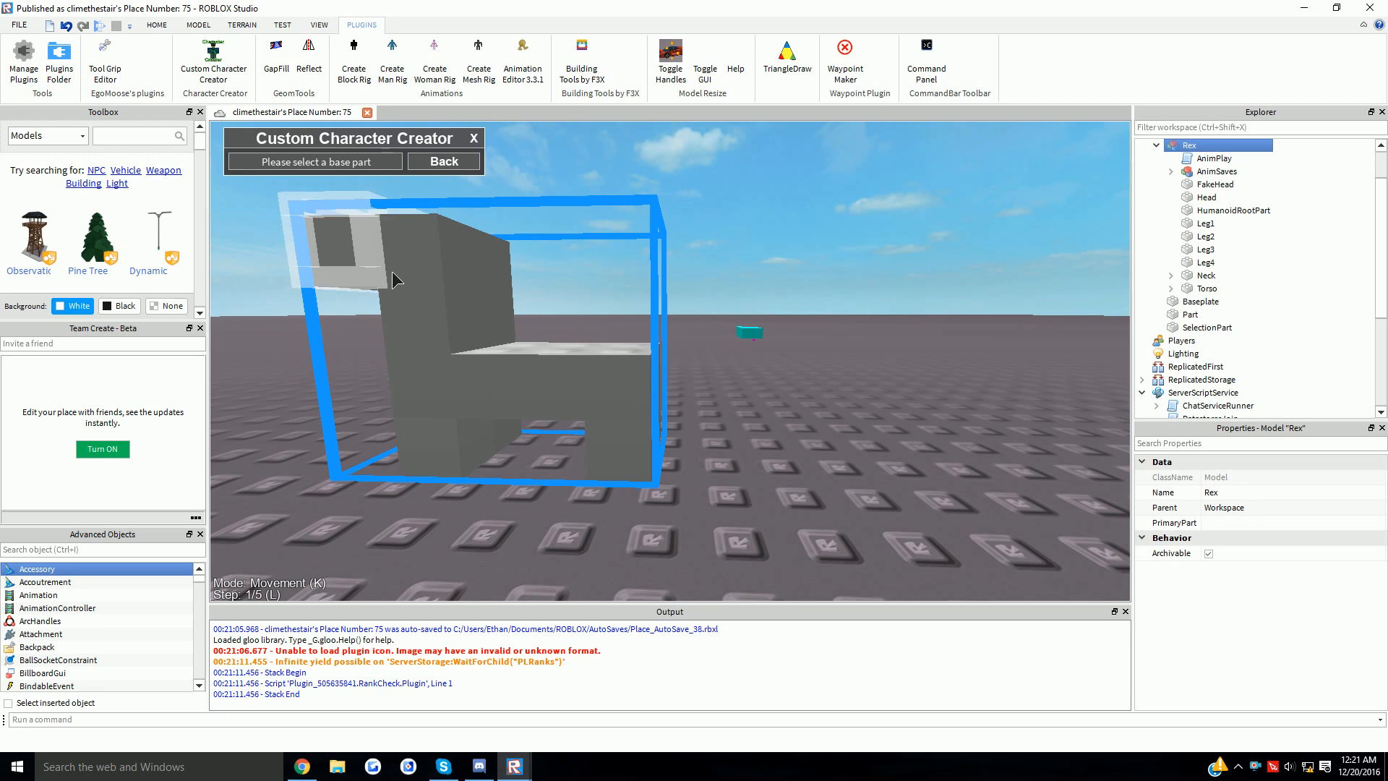
left_click(553, 431)
left_click(494, 161)
left_click(506, 166)
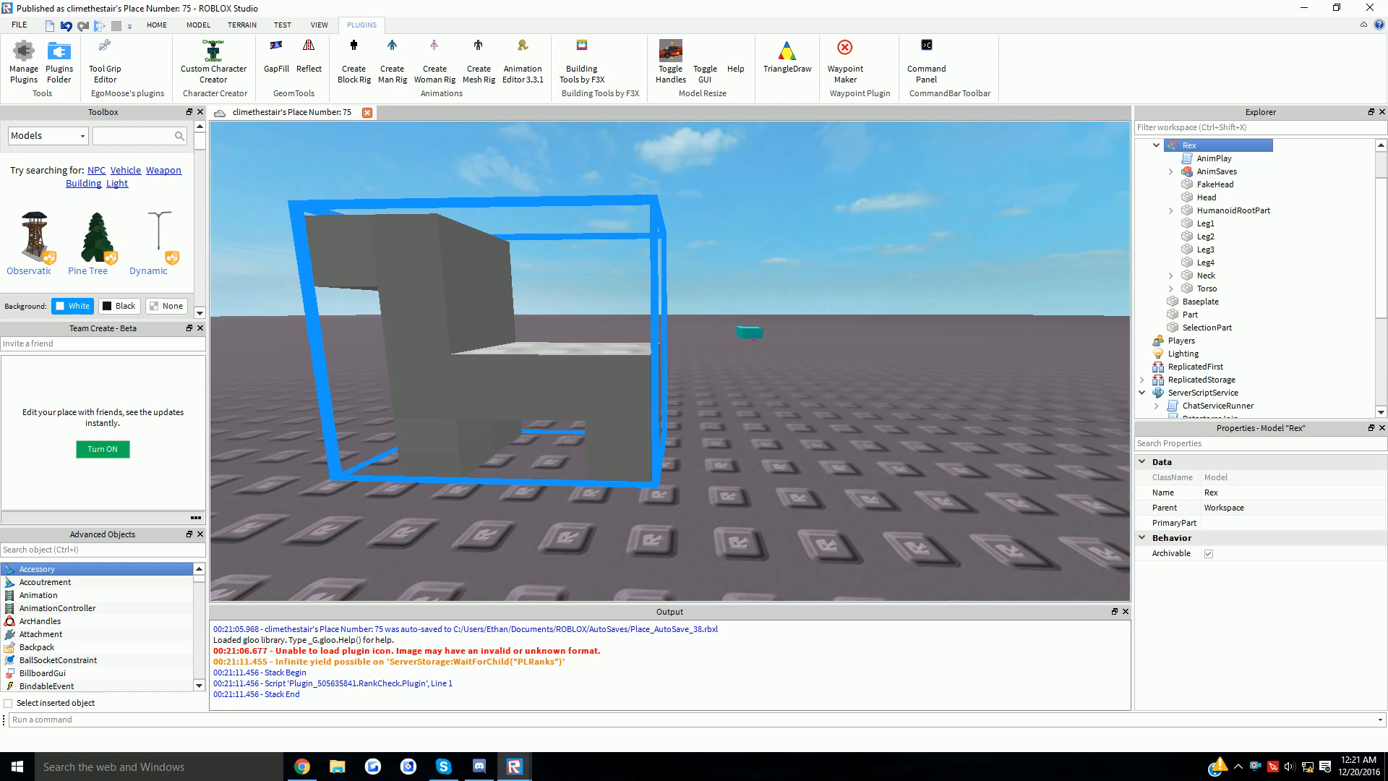
left_click(157, 25)
key("ctrl+x")
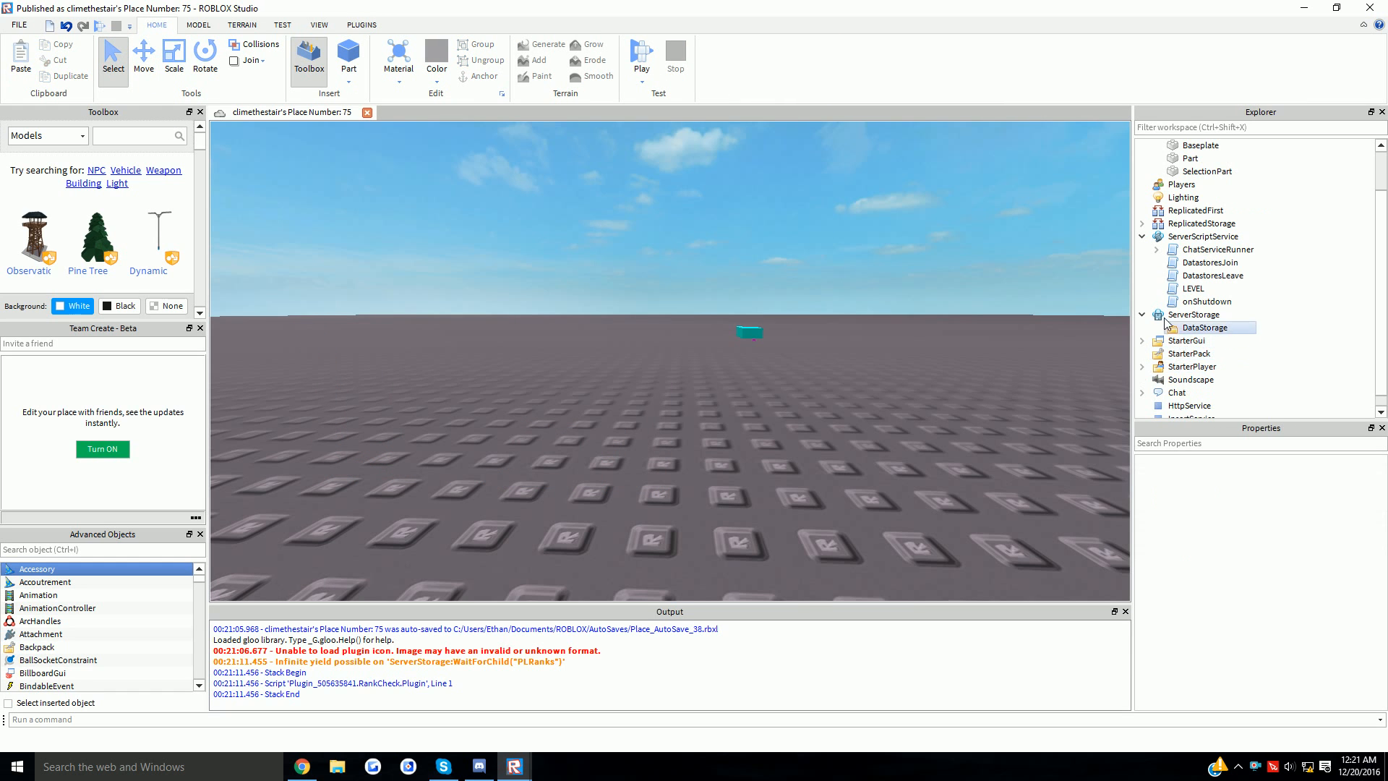
- Paste Rex into ServerStorage, then play-test walking the dinosaur around the teal spawn
left_click(1193, 315)
key("ctrl+shift+v")
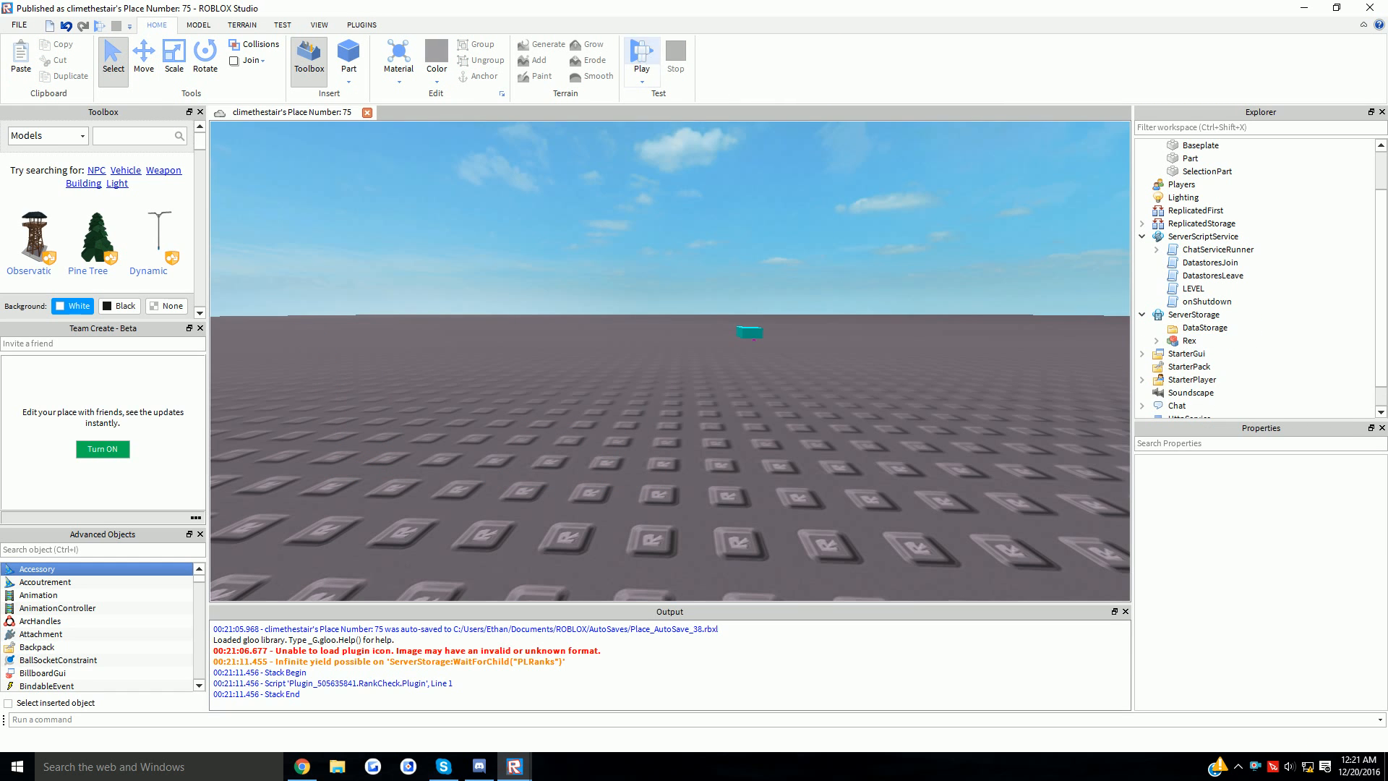
key("F5")
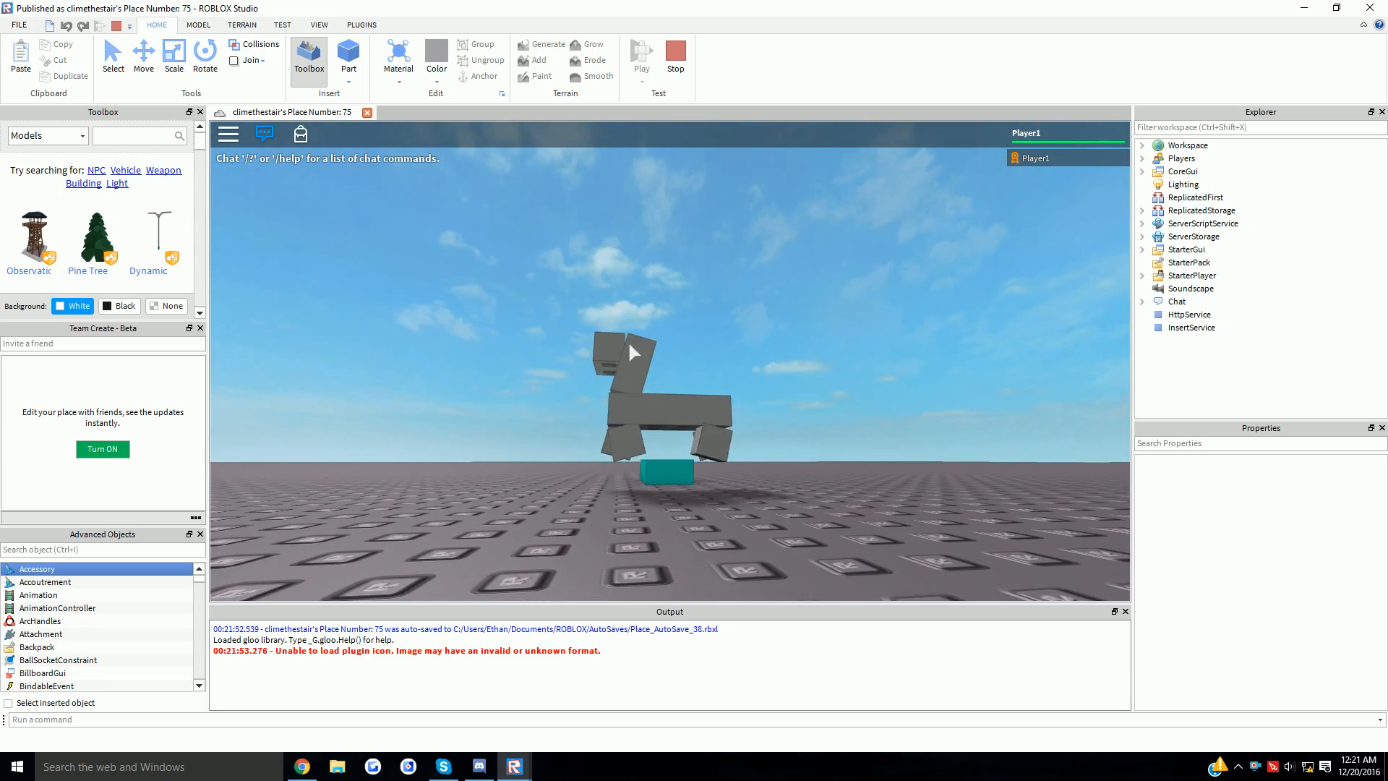
key("w")
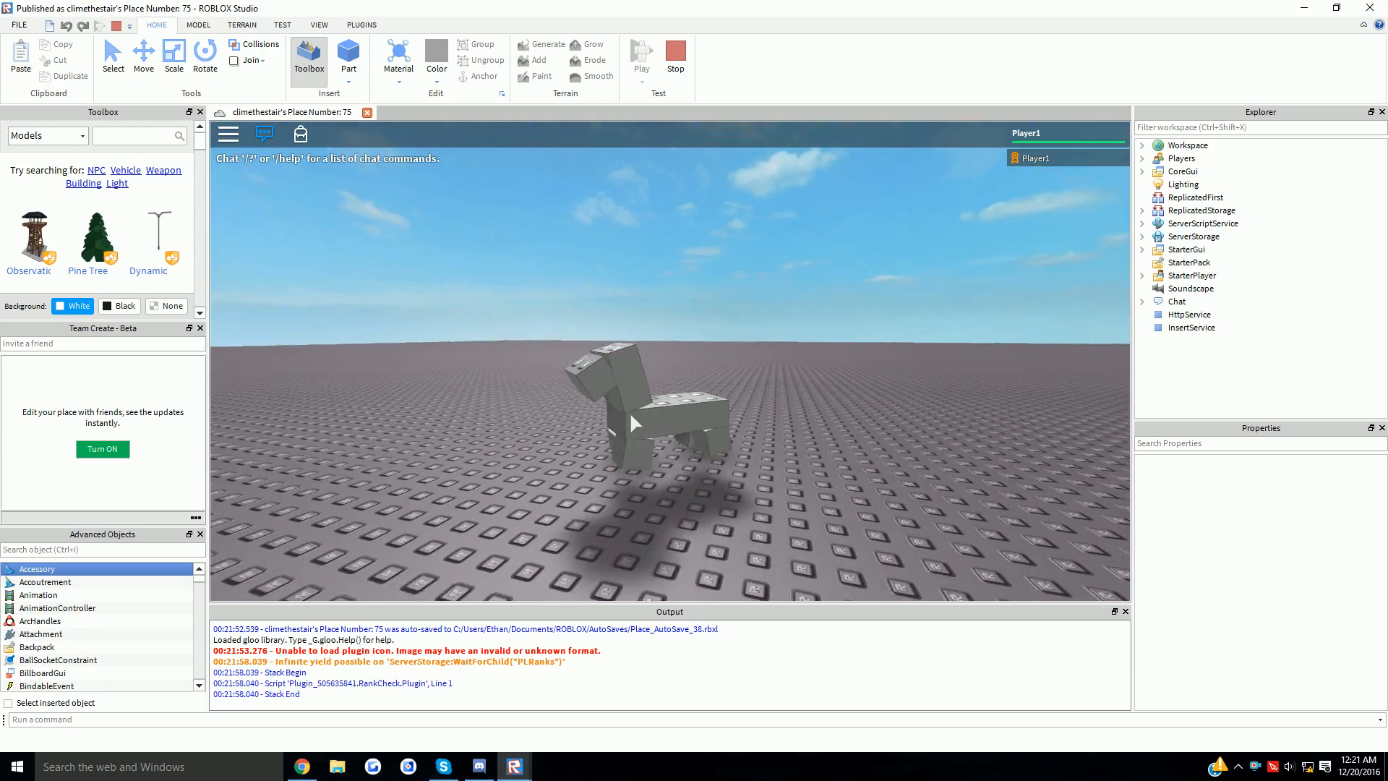
scroll(630, 410, "down", 5)
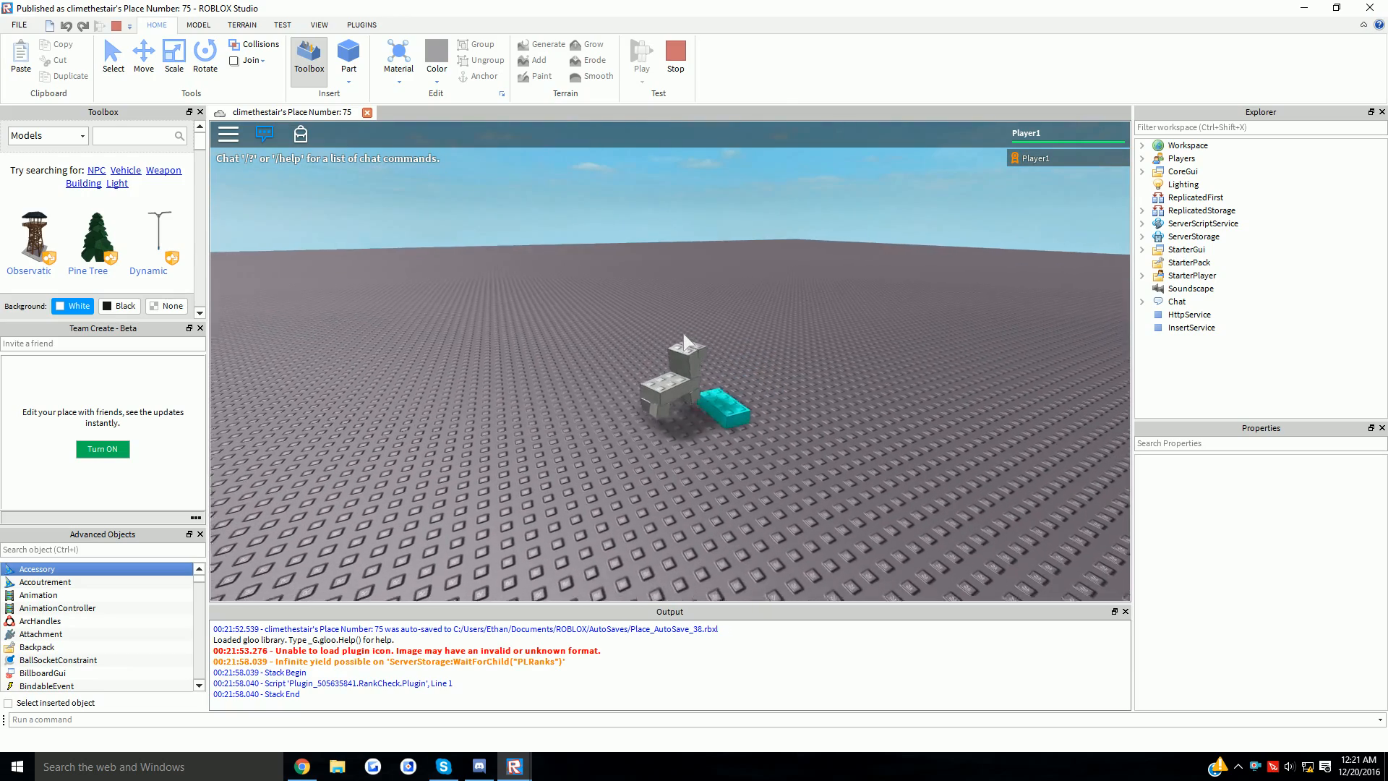
key("s")
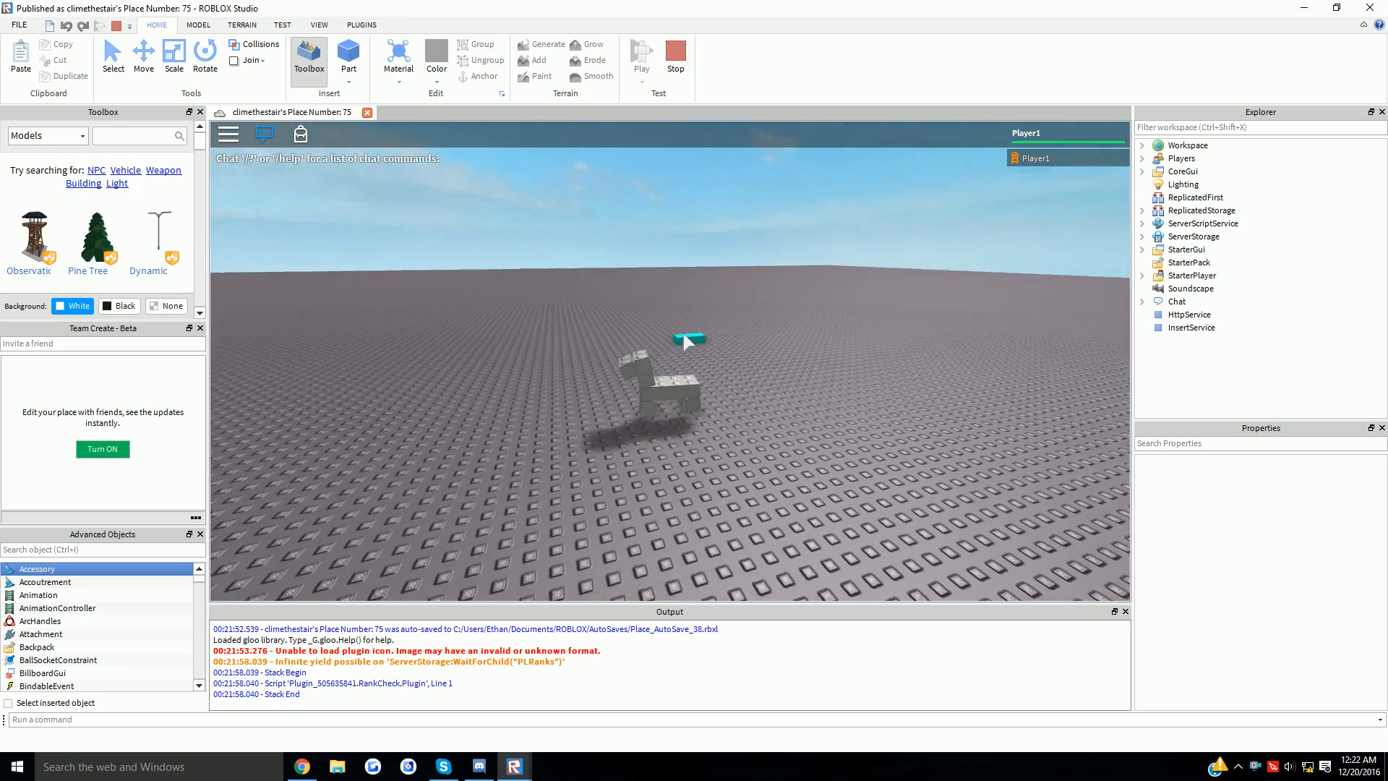
key("w")
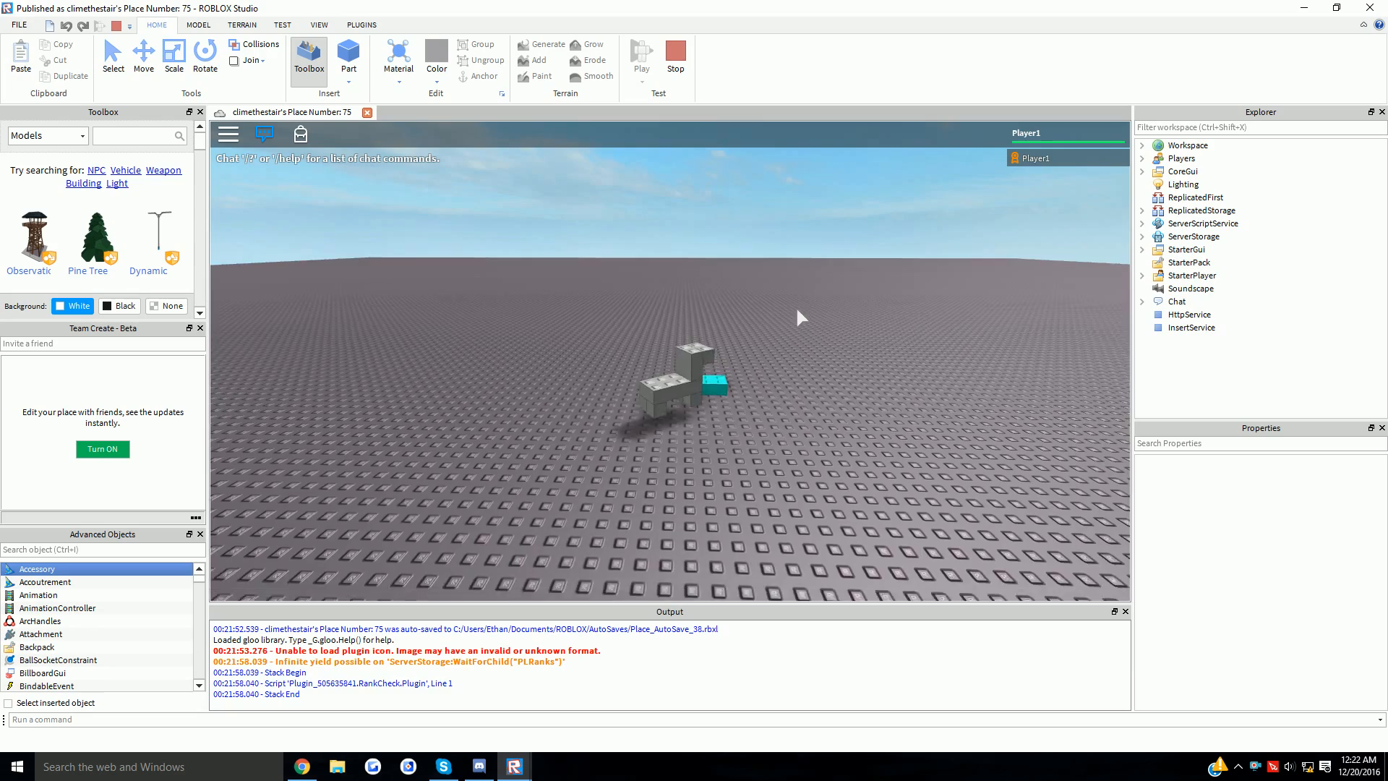
key("w")
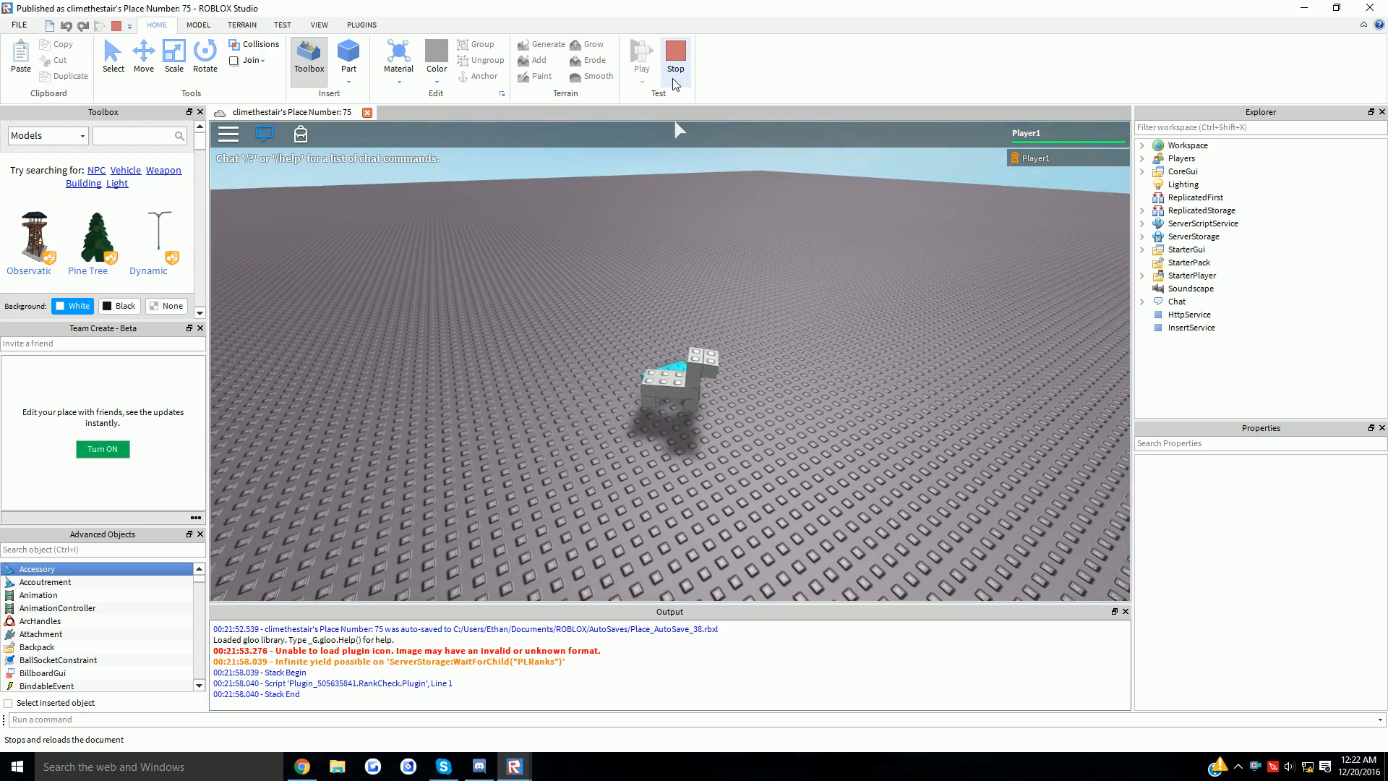
left_click(674, 65)
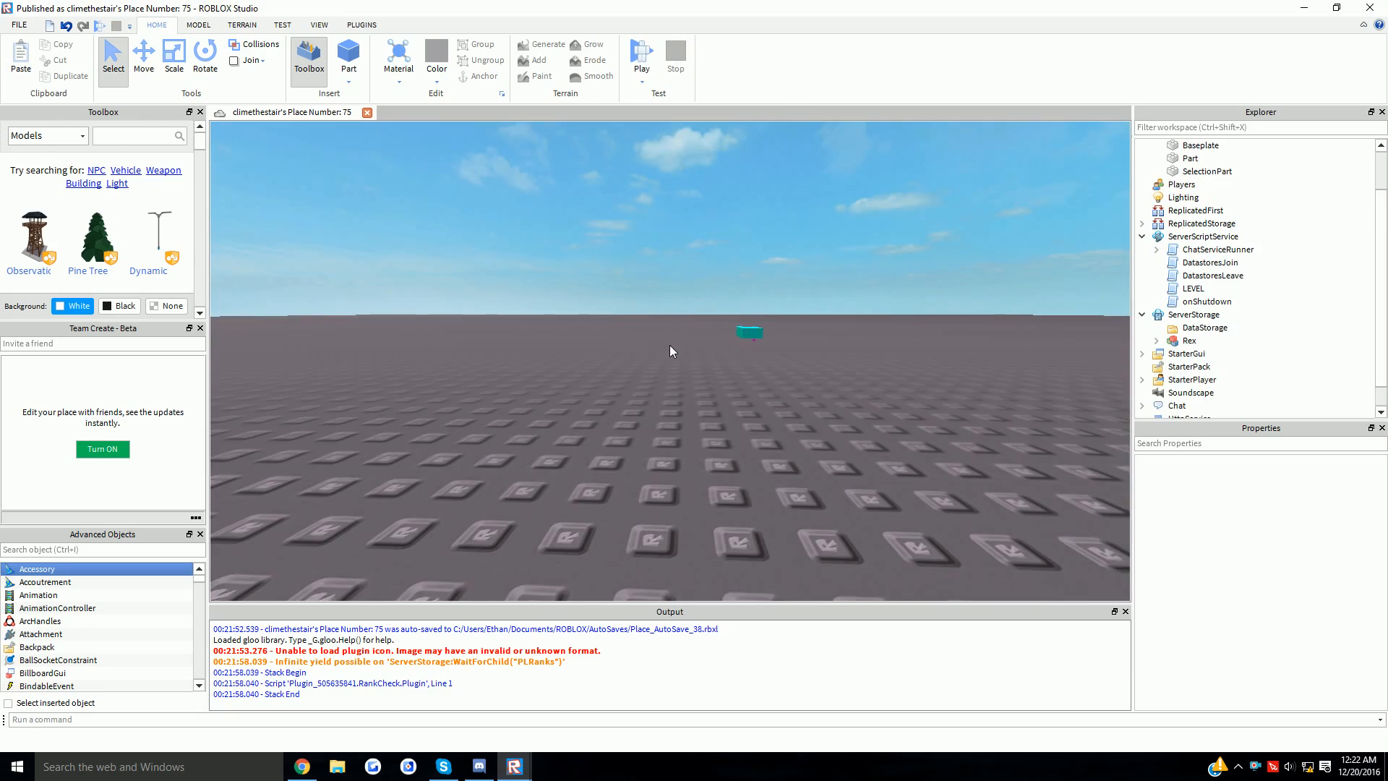
- Switch to the Morpher Studio window and its script stuff place
right_click_drag(670, 345, 685, 270)
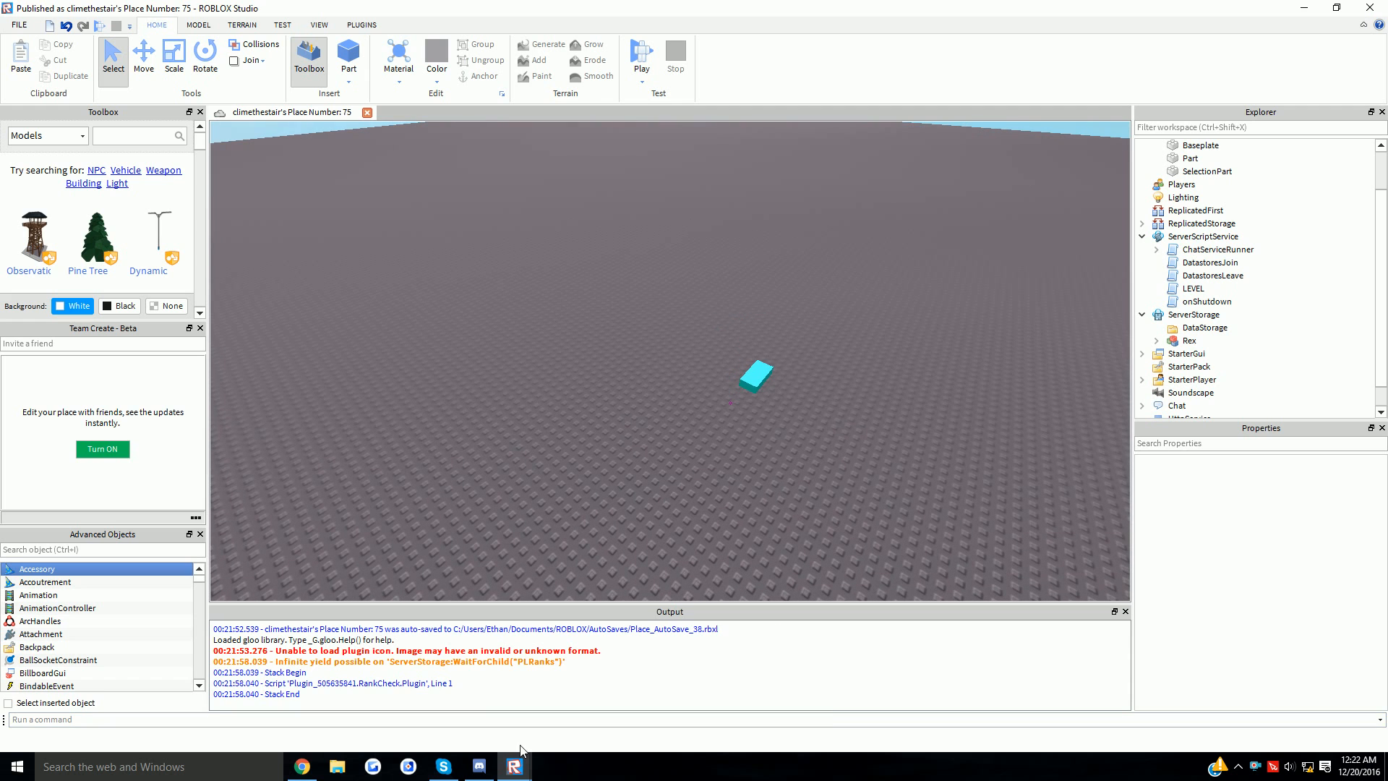
left_click(518, 763)
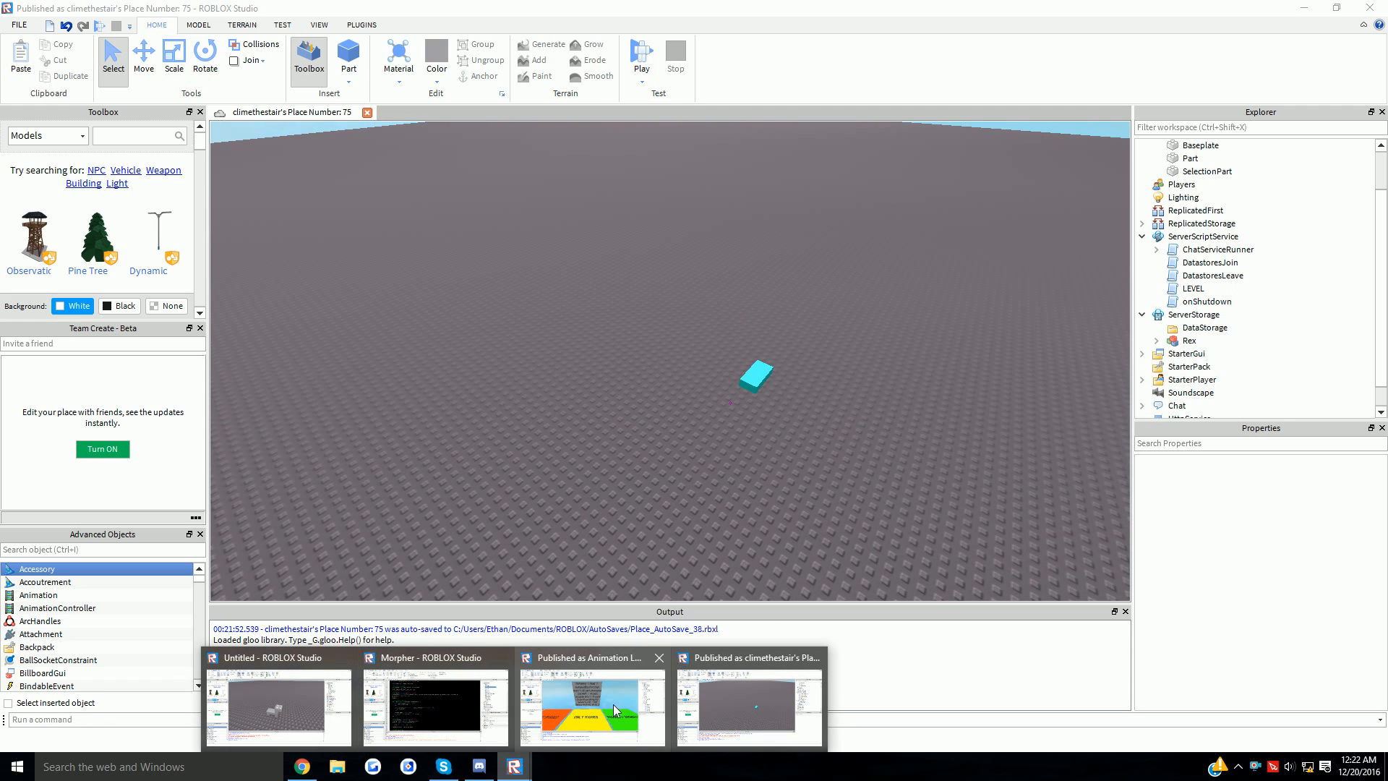
left_click(436, 704)
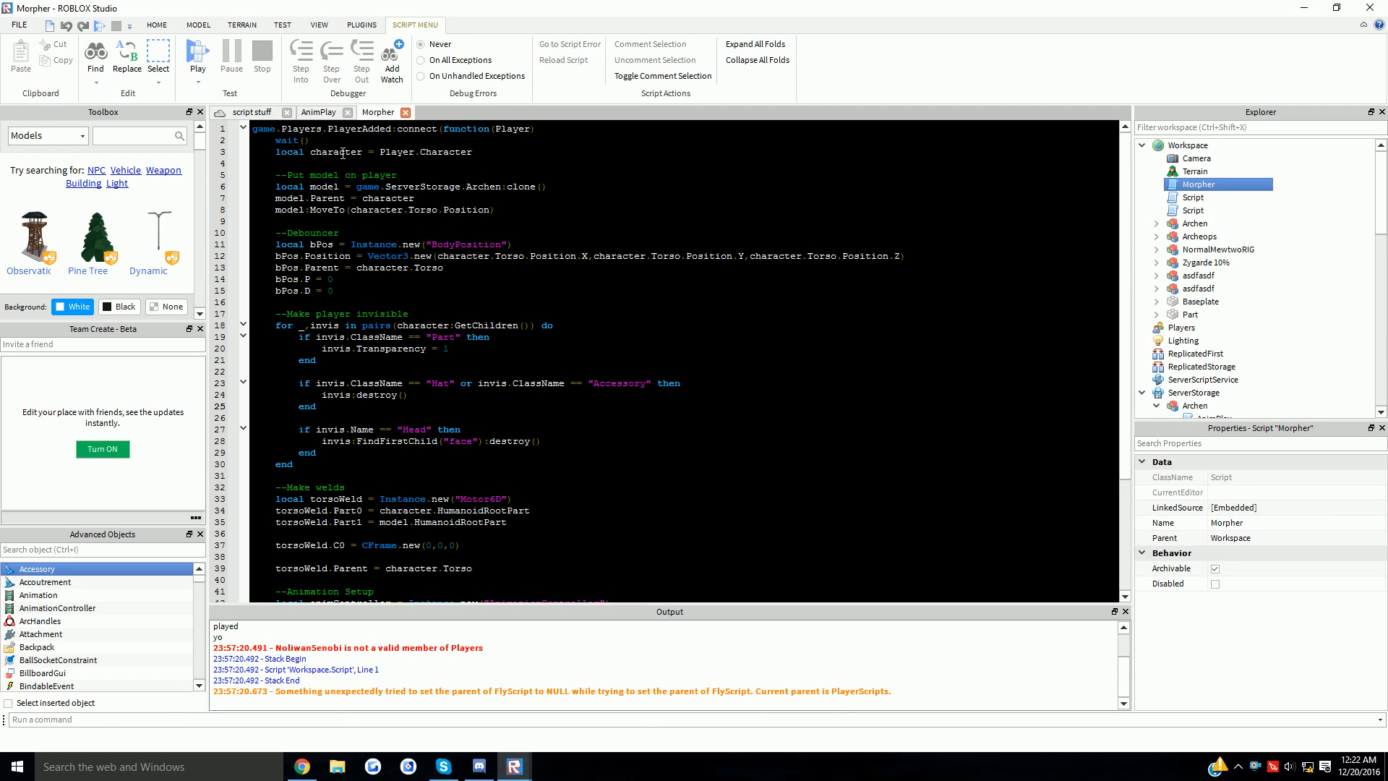
left_click(252, 112)
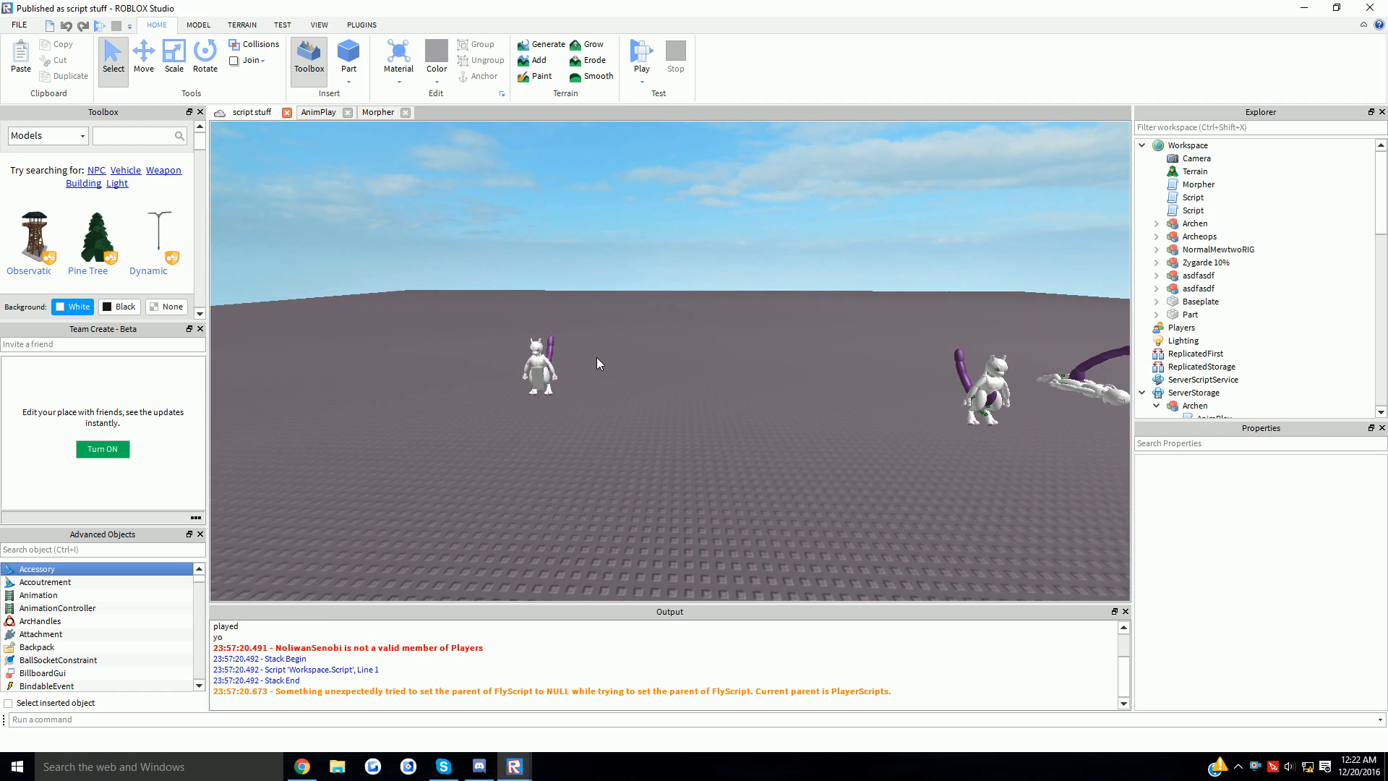
- Start a Run test without a player, select the Mewtwo rig, and stop the test
left_click(642, 83)
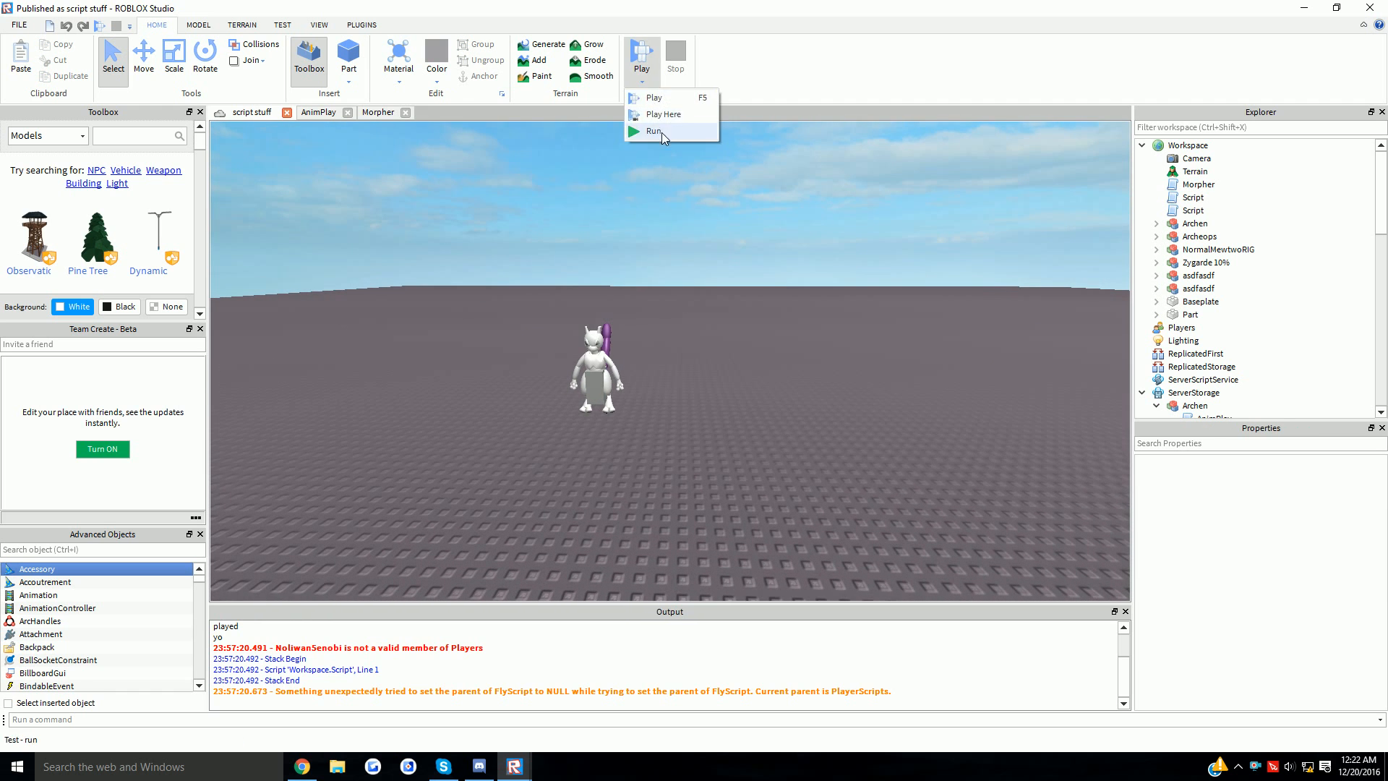
left_click(654, 131)
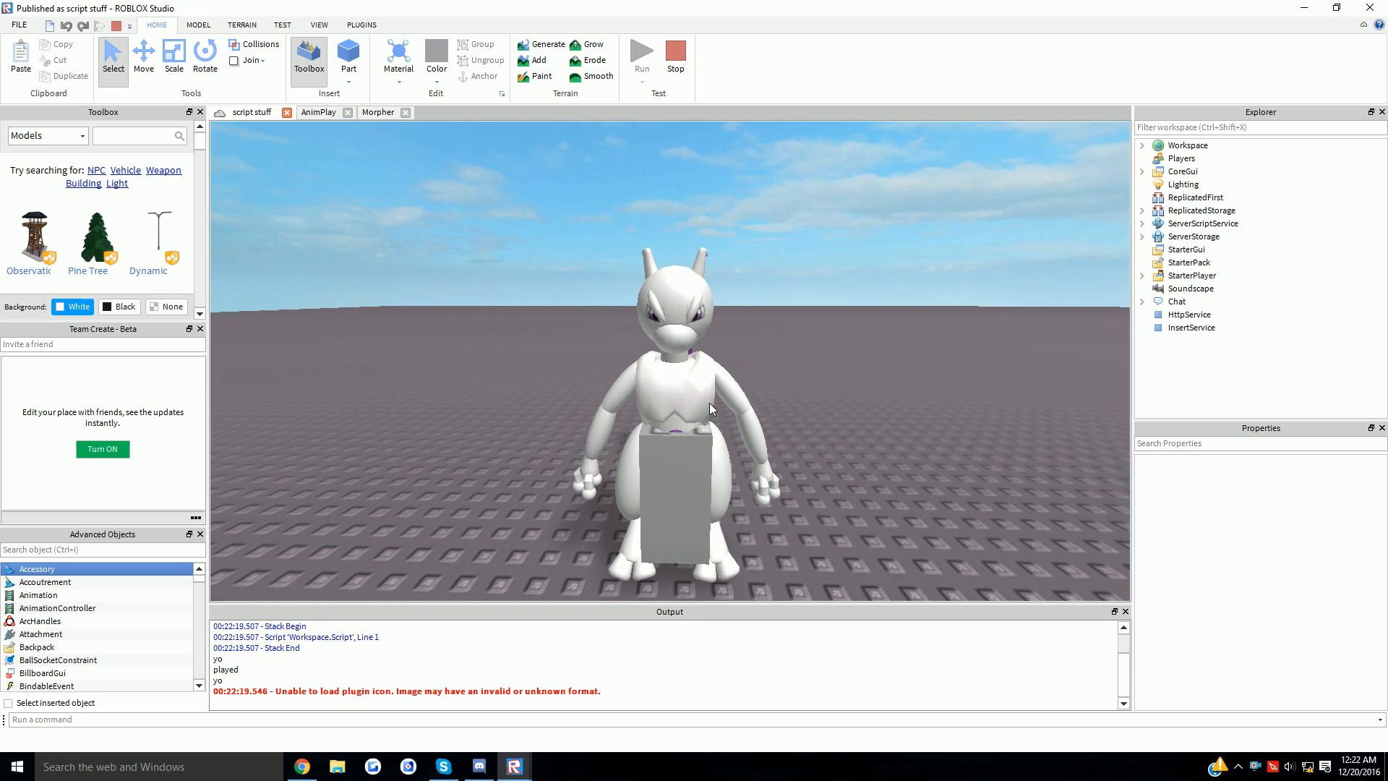
left_click(709, 402)
left_click(673, 70)
left_click(607, 372)
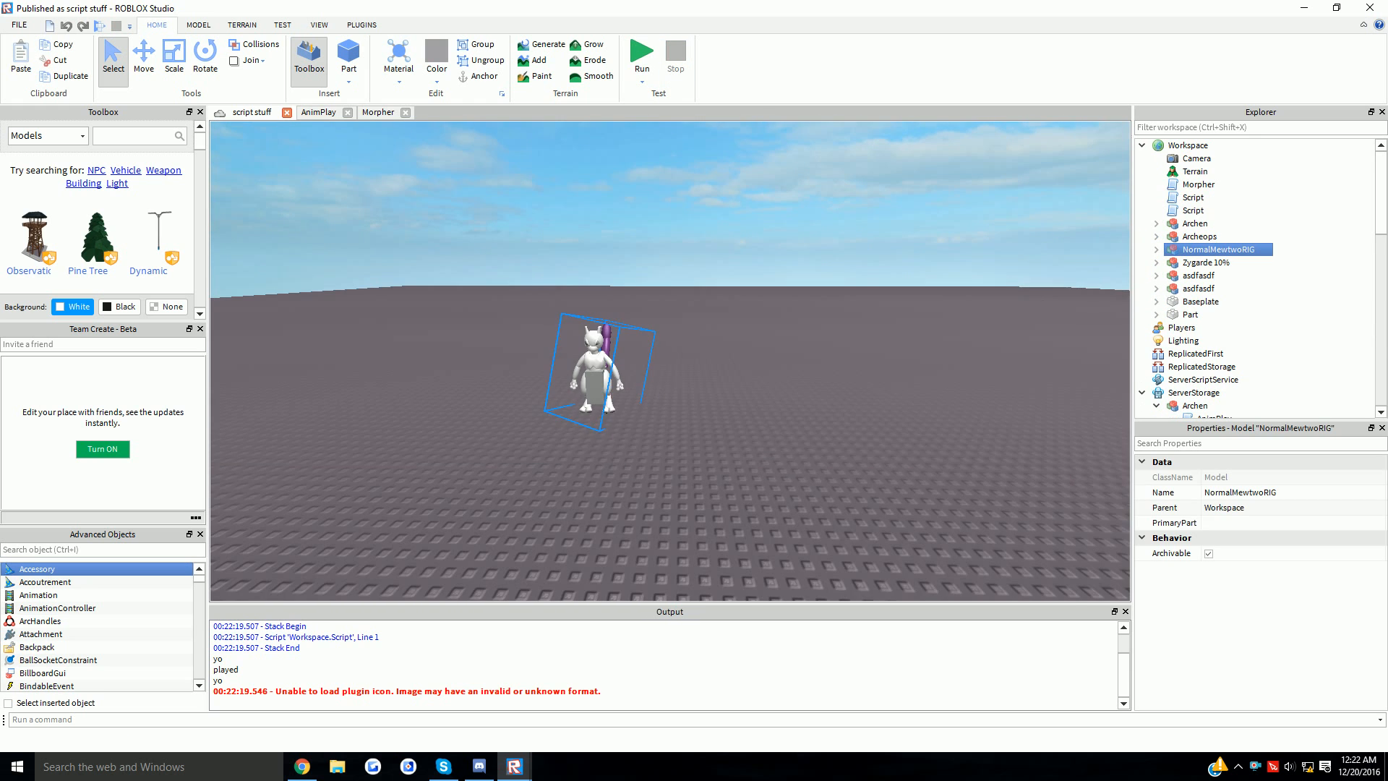
- View NormalMewtwoRIG's LowerTorso, HumanoidRootPart and Neck properties, then open the AnimPlay script
scroll(607, 372, "up", 2)
left_click(1156, 249)
left_click(1207, 262)
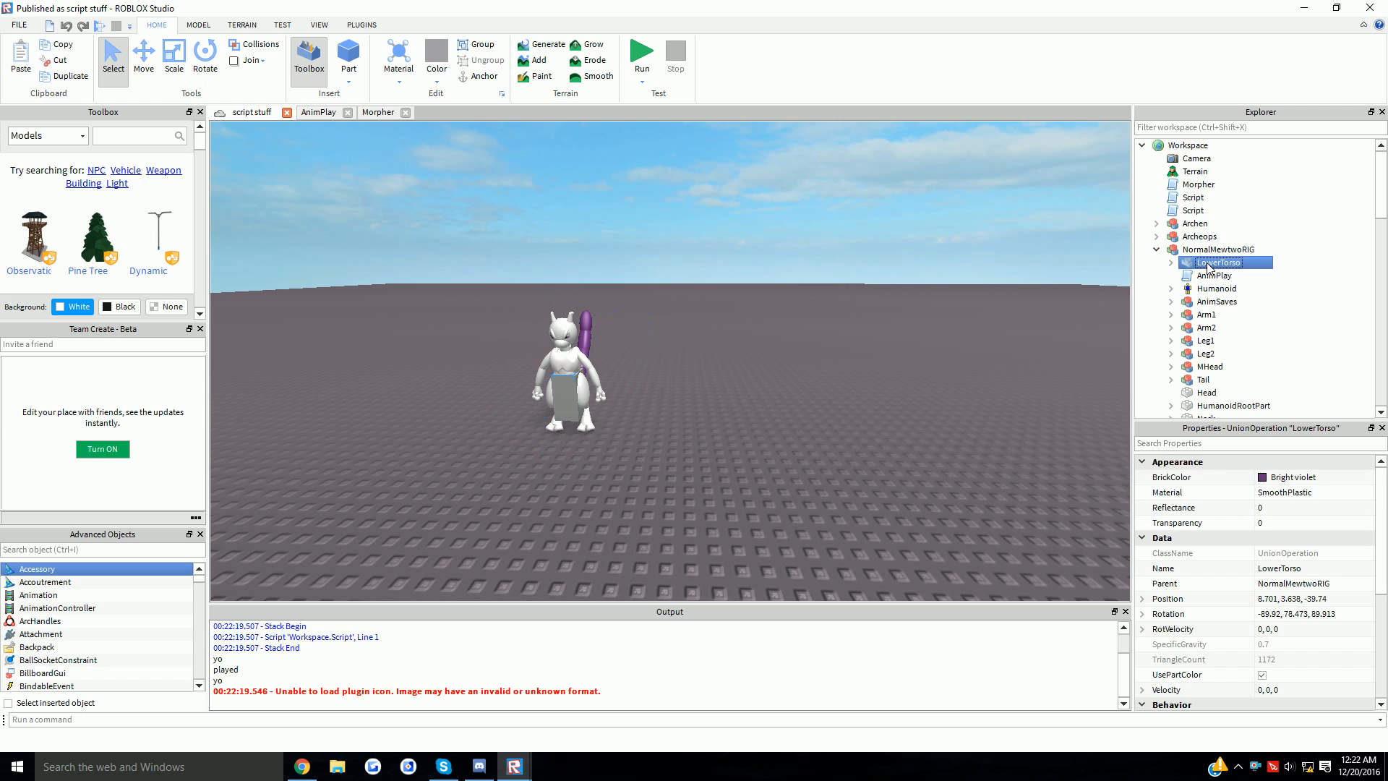
key("f")
scroll(1212, 295, "down", 2)
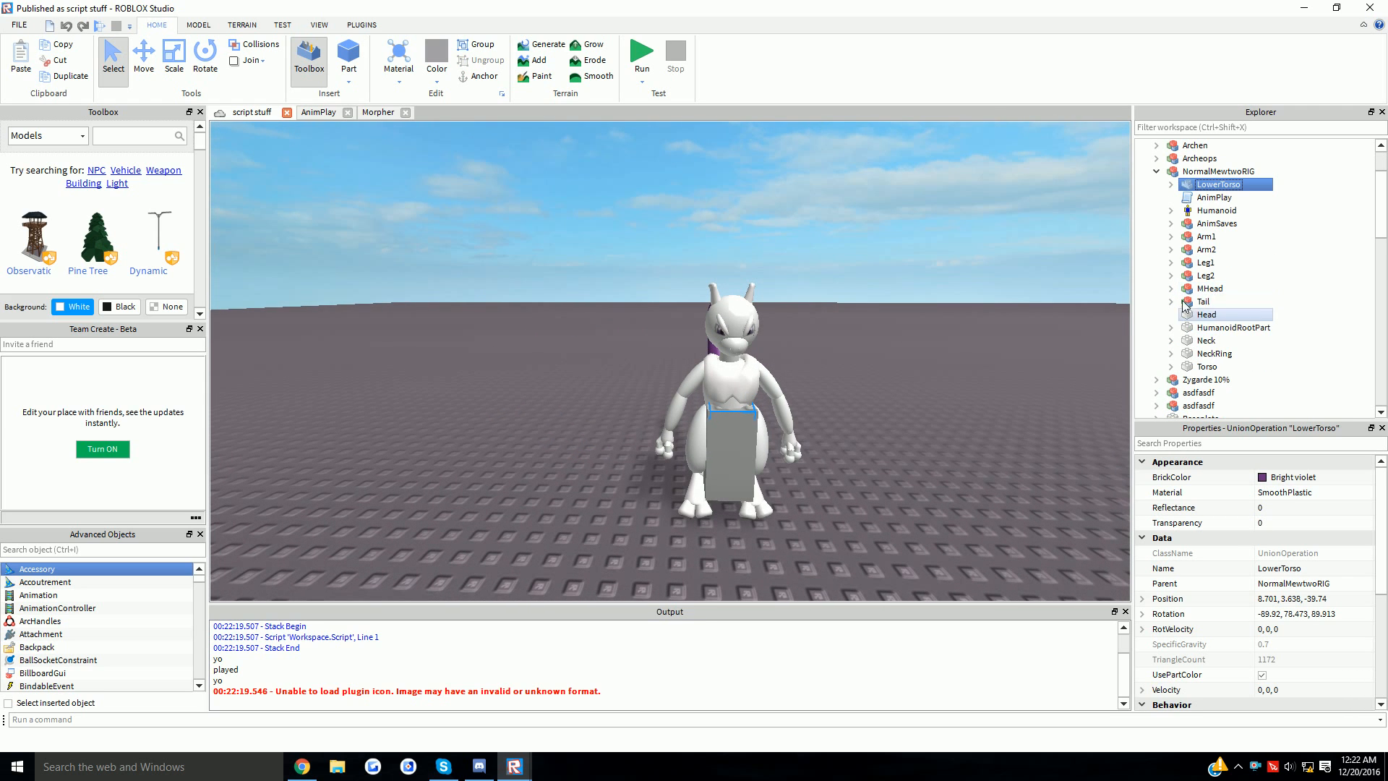
left_click(1221, 328)
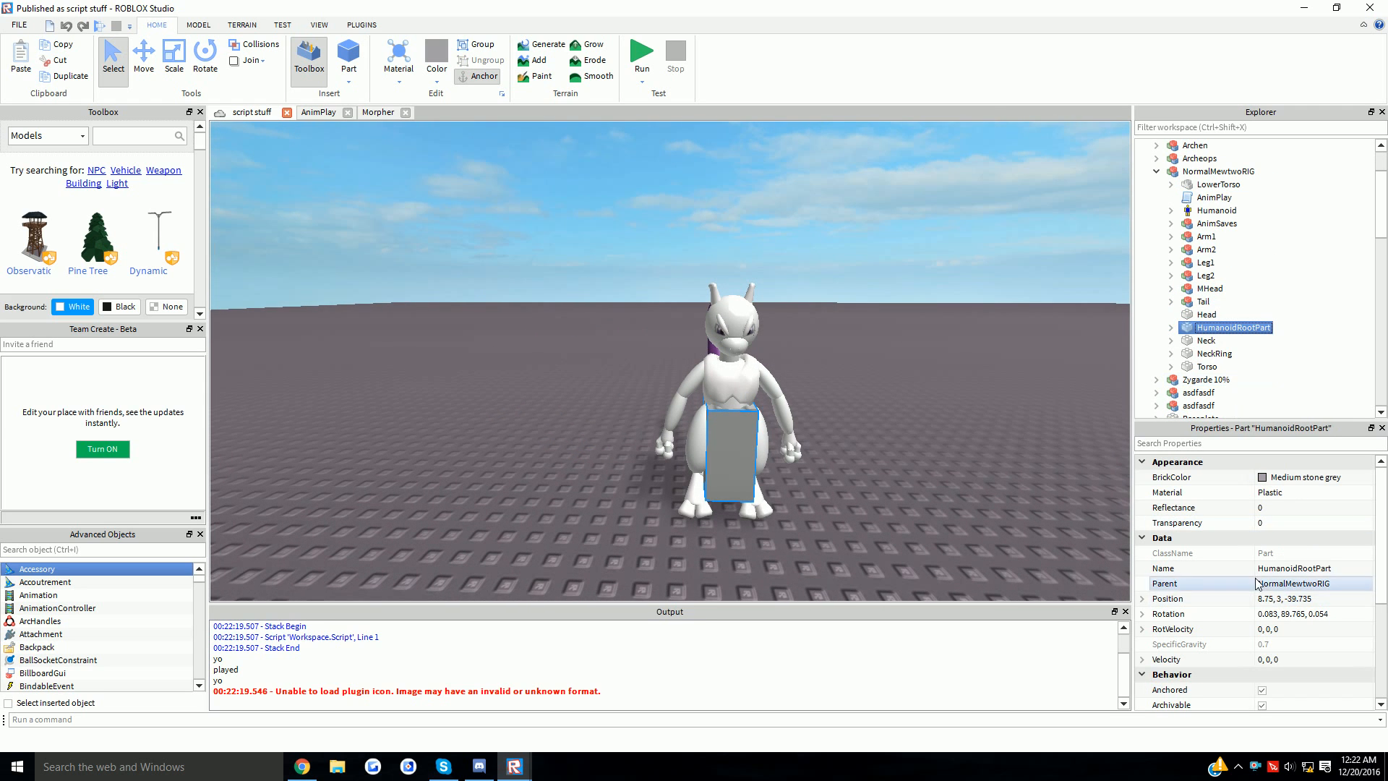
scroll(1293, 593, "down", 2)
left_click(1205, 342)
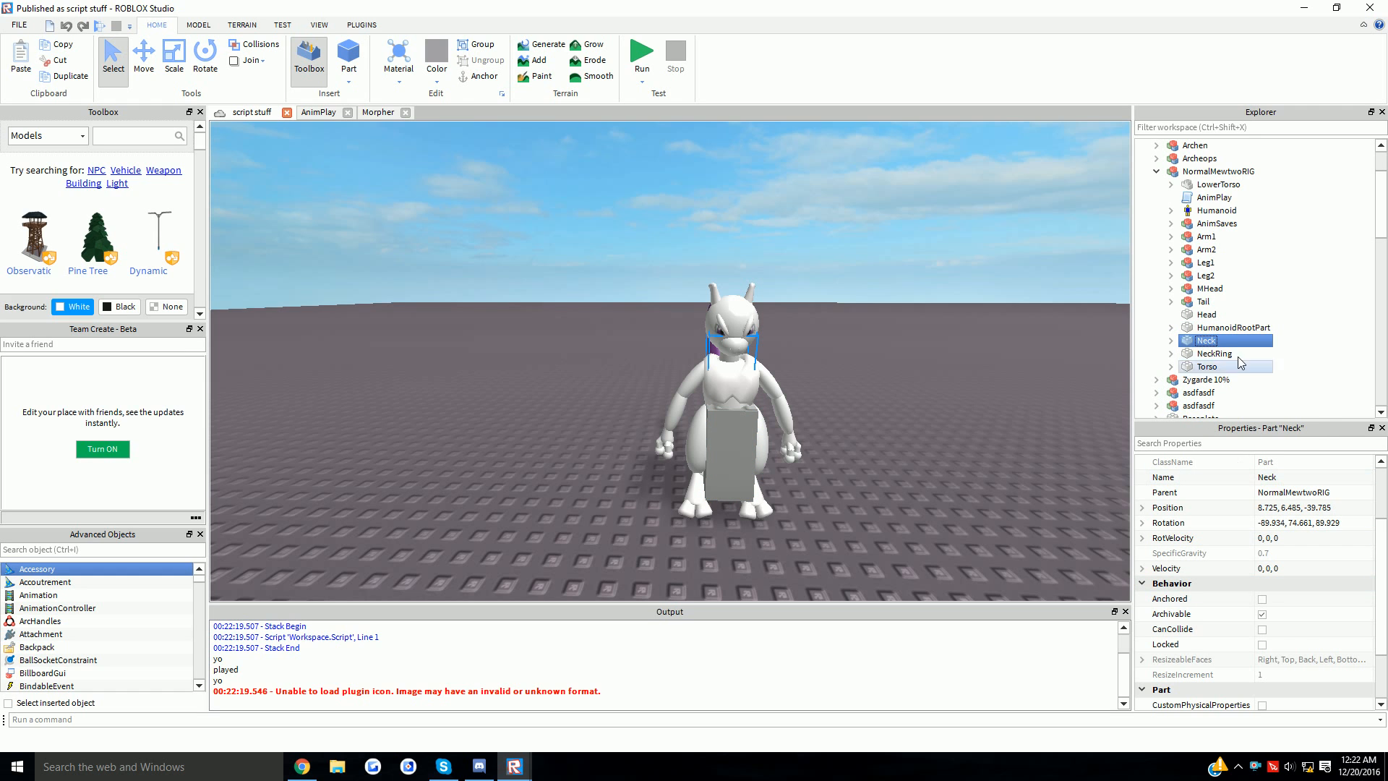
left_click(1221, 328)
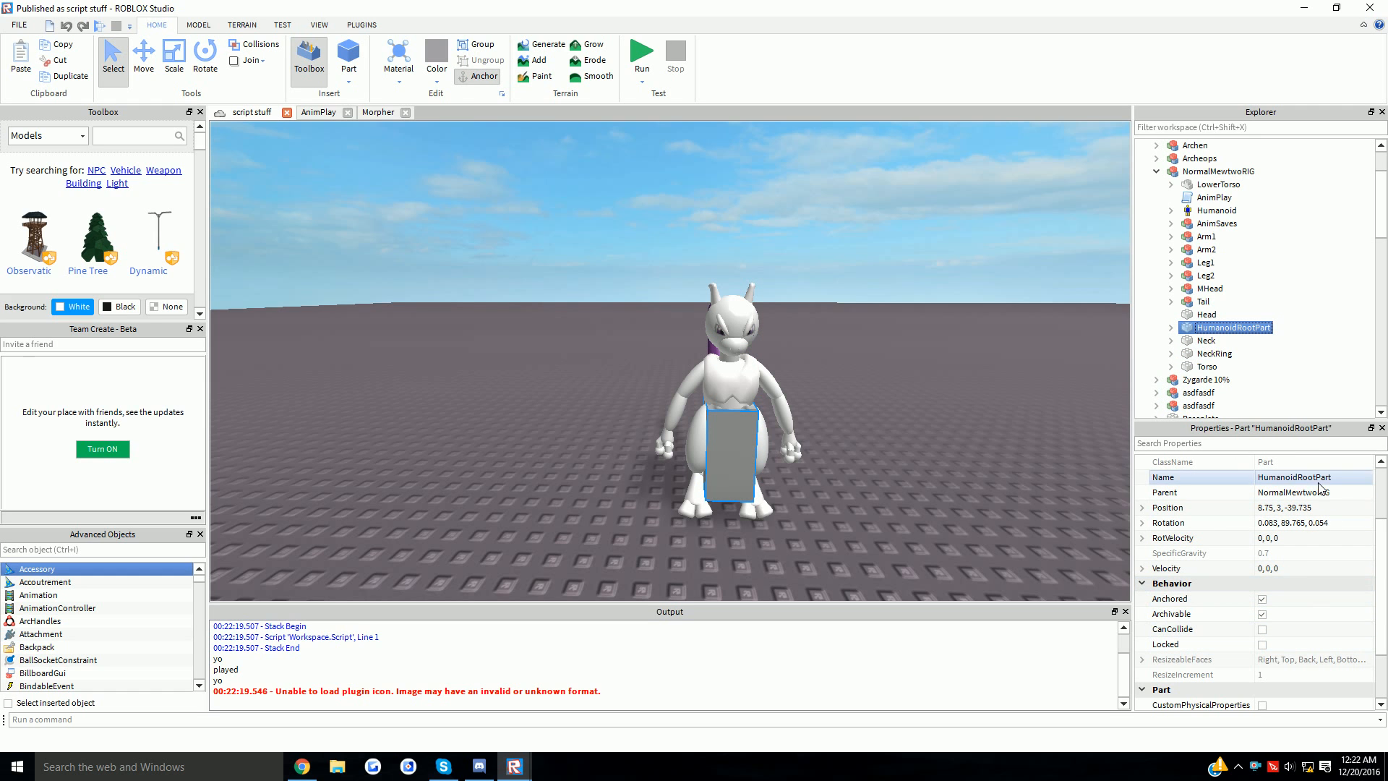
right_click_drag(1008, 358, 1010, 367)
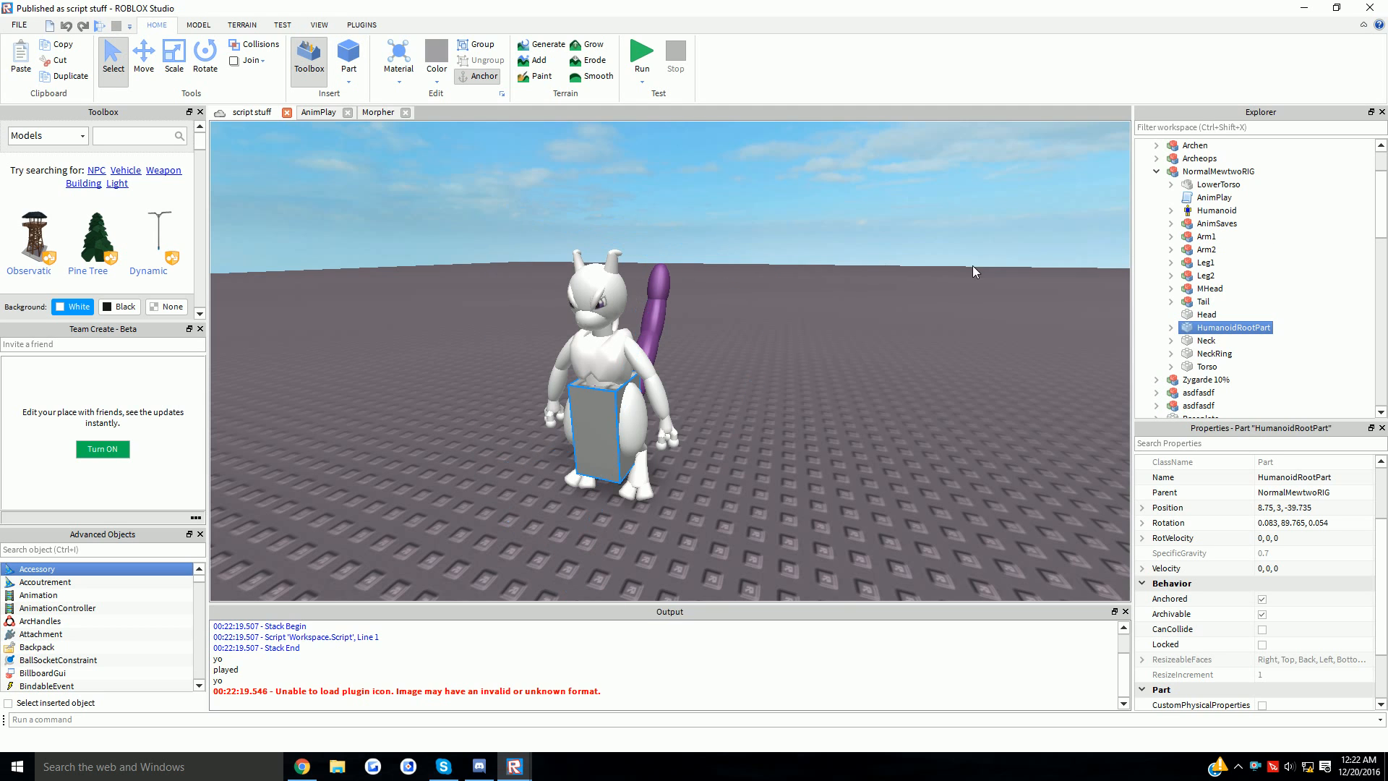
double_click(1205, 197)
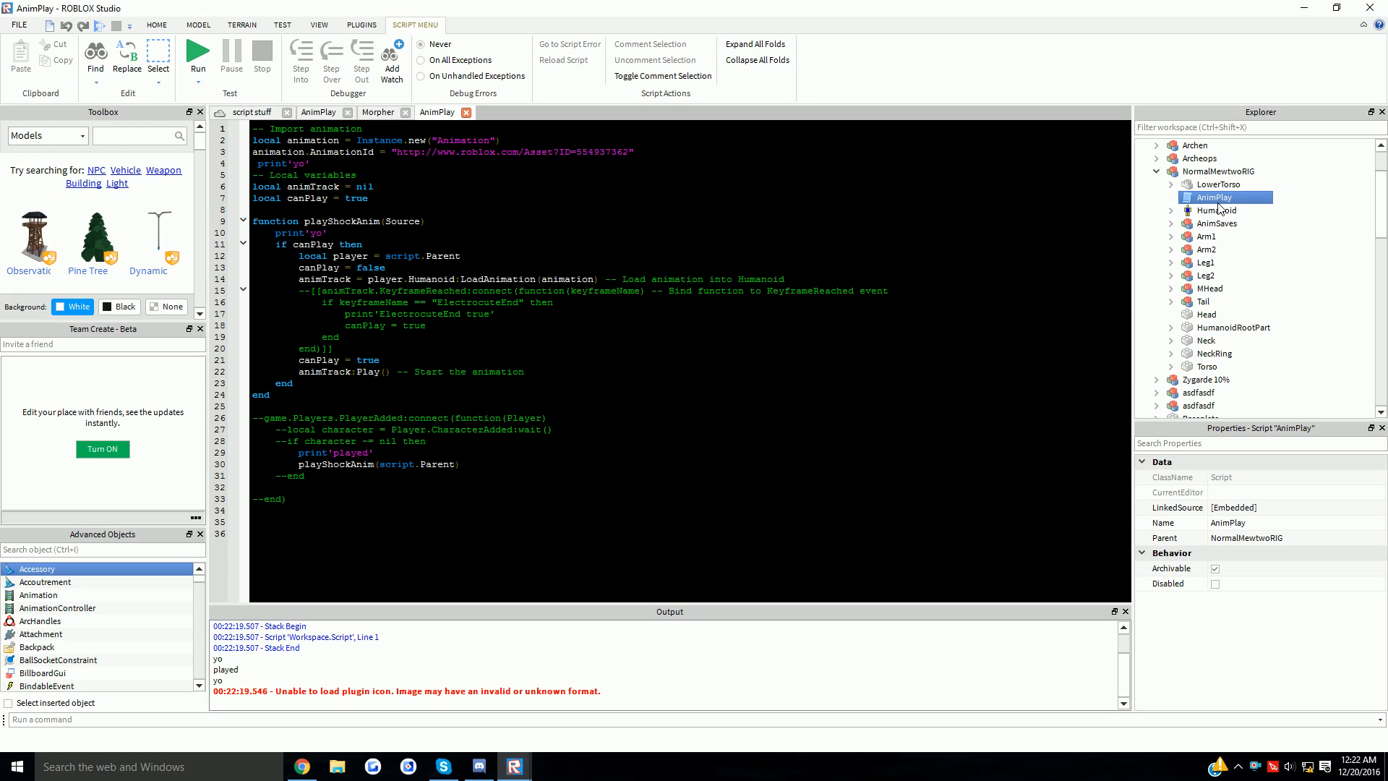
- Step through the Mewtwo rig's items and view the Humanoid's properties
left_click(1206, 210)
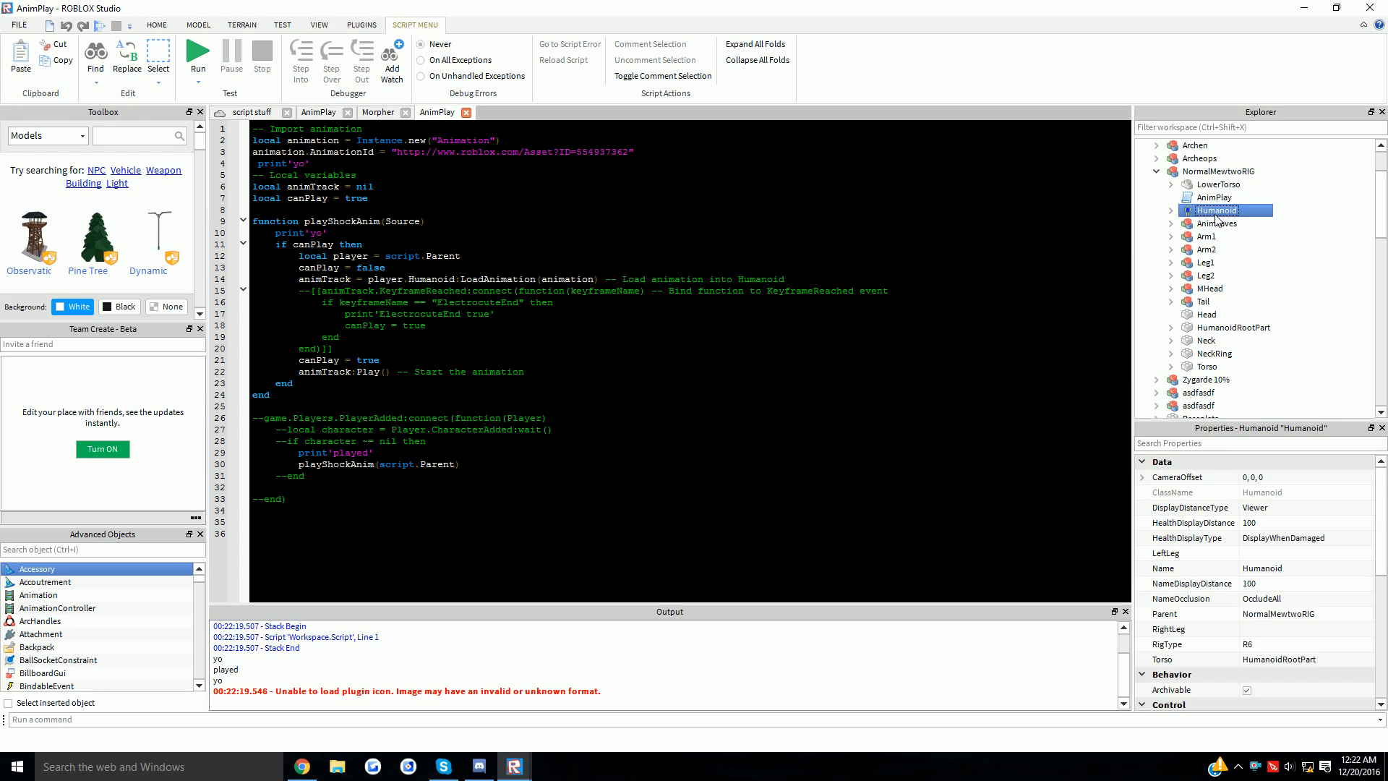
left_click(1205, 198)
key("Up")
left_click(1205, 198)
left_click(1214, 210)
- Return to the script stuff 3D view and fly the camera out over the creature models
left_click(253, 115)
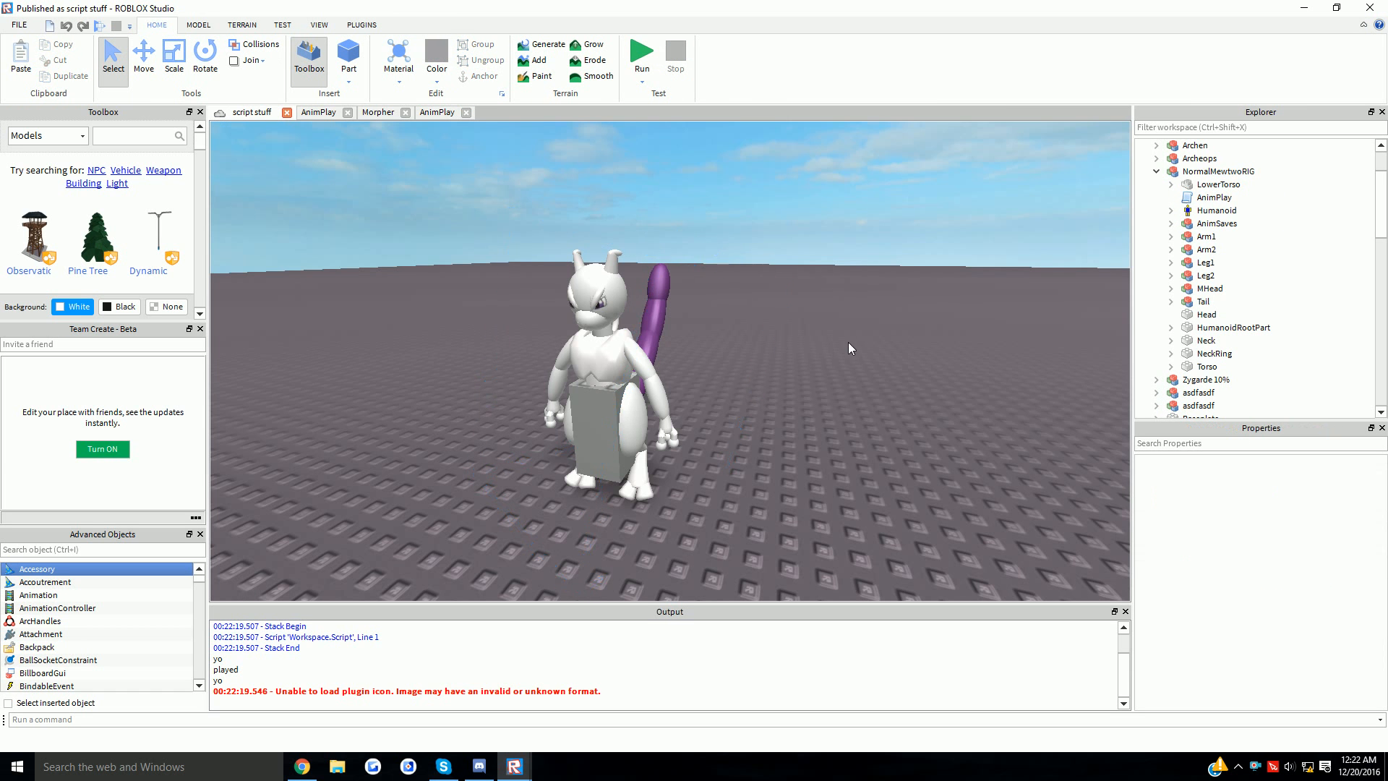
scroll(838, 361, "down", 3)
scroll(809, 372, "up", 3)
right_click_drag(804, 371, 804, 371)
scroll(804, 371, "up", 5)
scroll(804, 371, "down", 5)
scroll(803, 372, "up", 3)
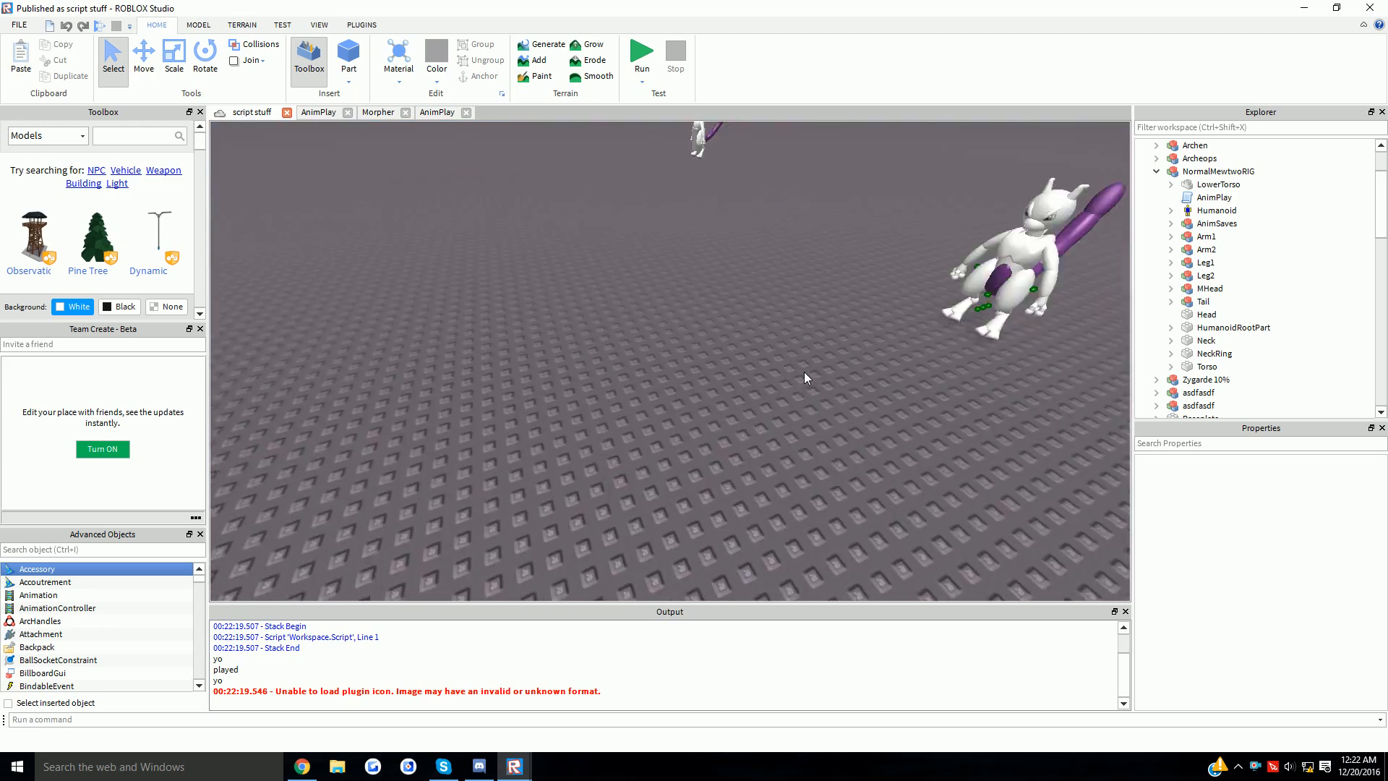
scroll(804, 372, "down", 5)
scroll(804, 371, "down", 3)
key("w")
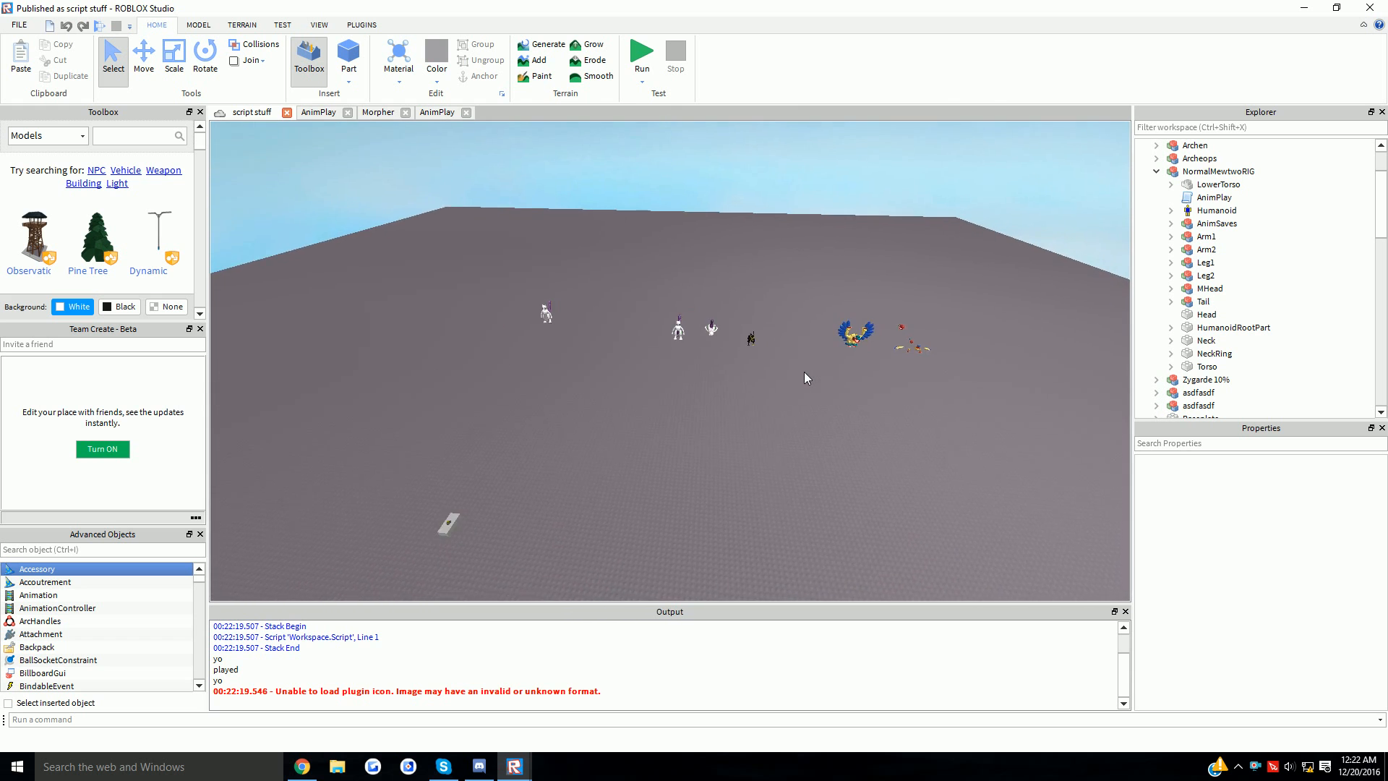
mouse_move(526, 764)
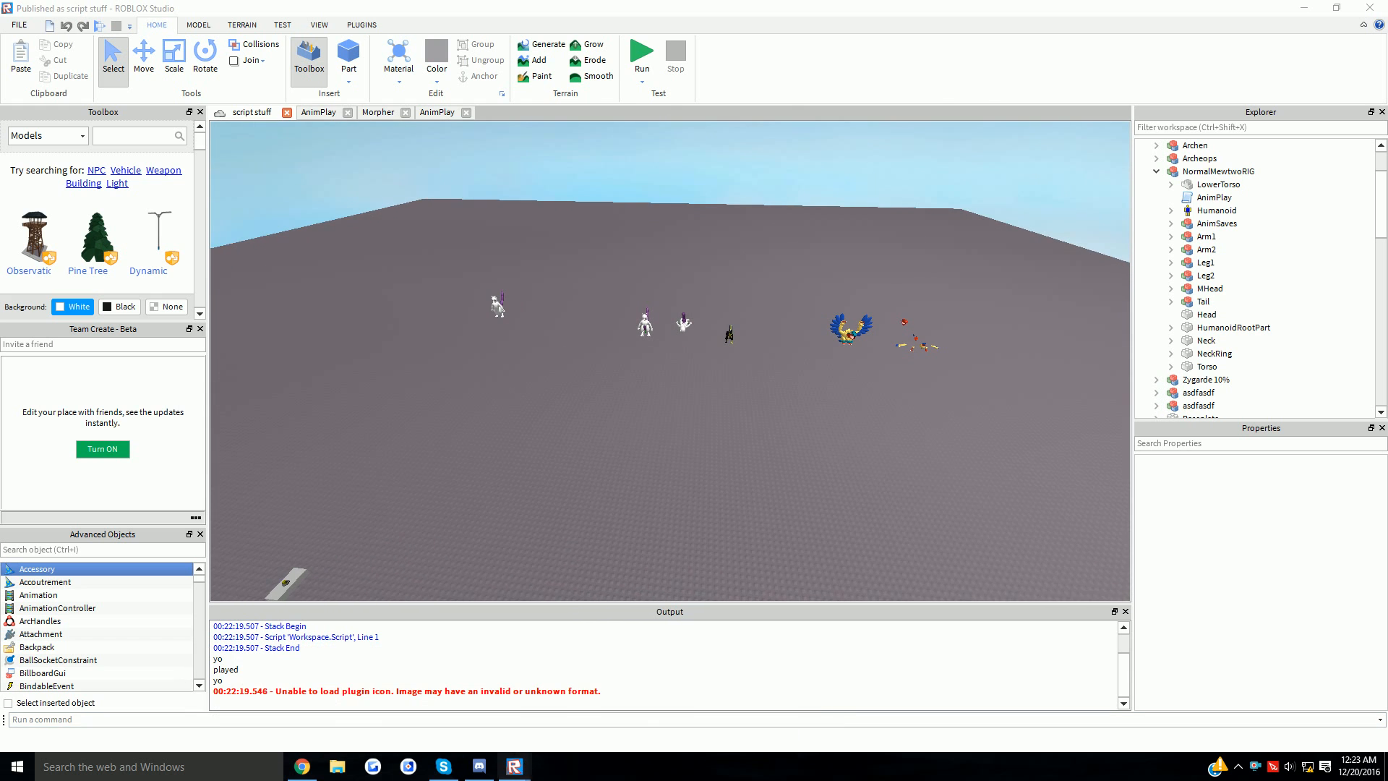